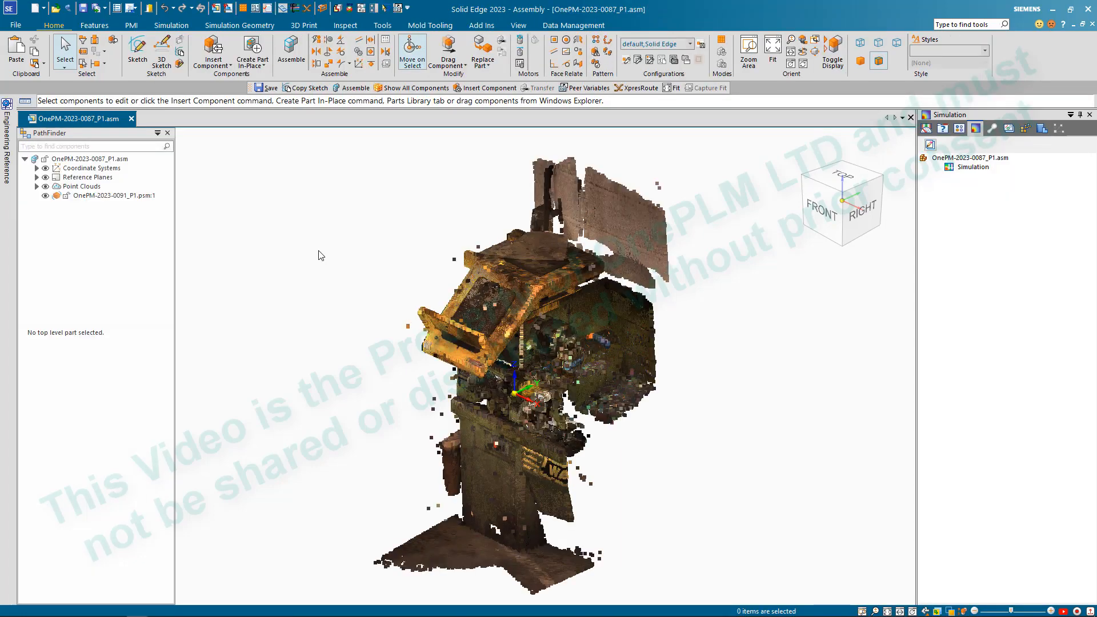
- Examine the scanned point cloud of the machine, closely inspecting the yellow frame, its front lip and side rail
scroll(680, 449, "down", 2)
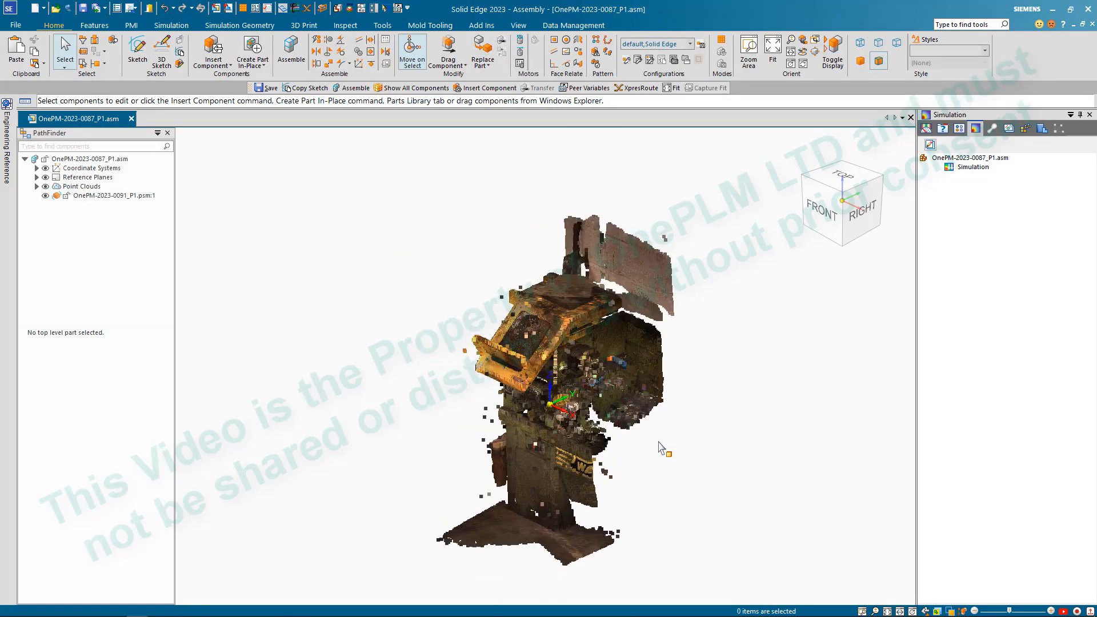
scroll(627, 417, "up", 4)
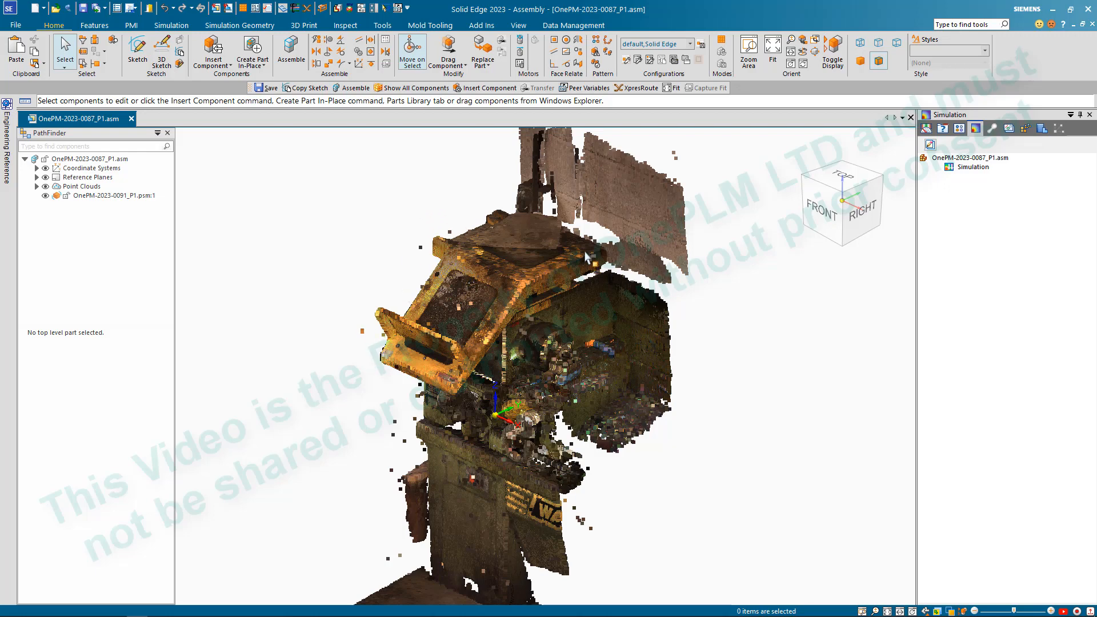
scroll(443, 388, "up", 6)
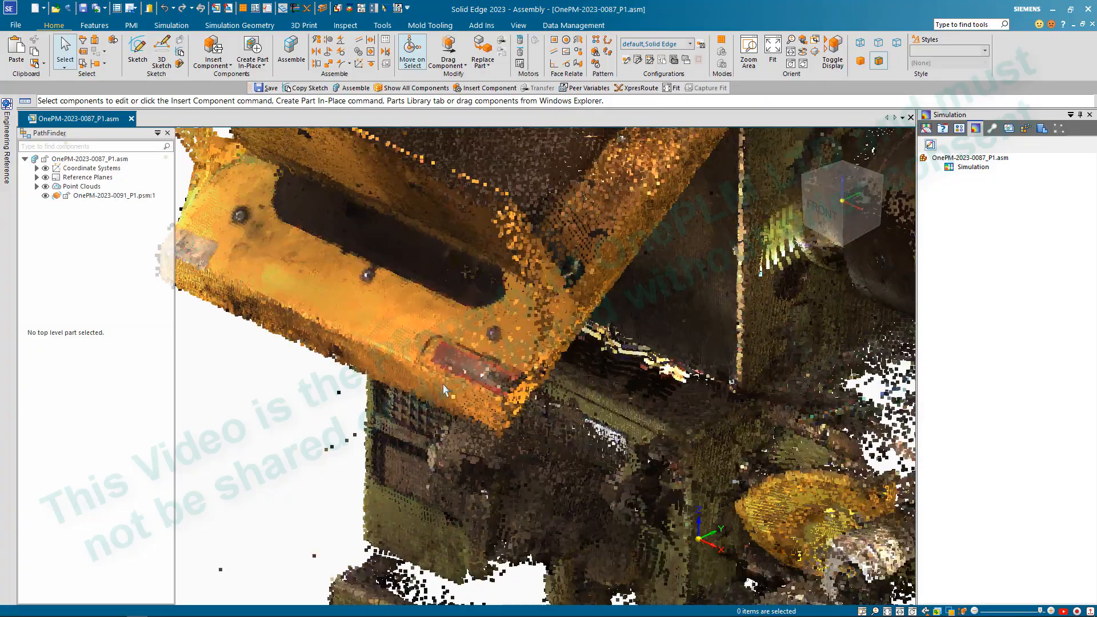
scroll(411, 320, "down", 4)
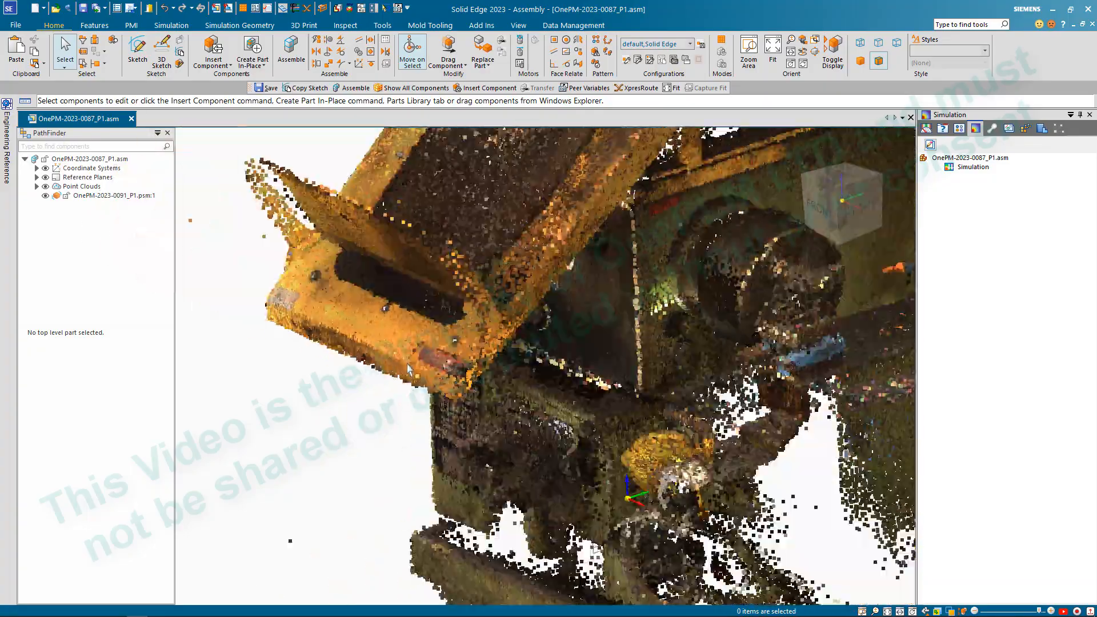
scroll(623, 211, "up", 2)
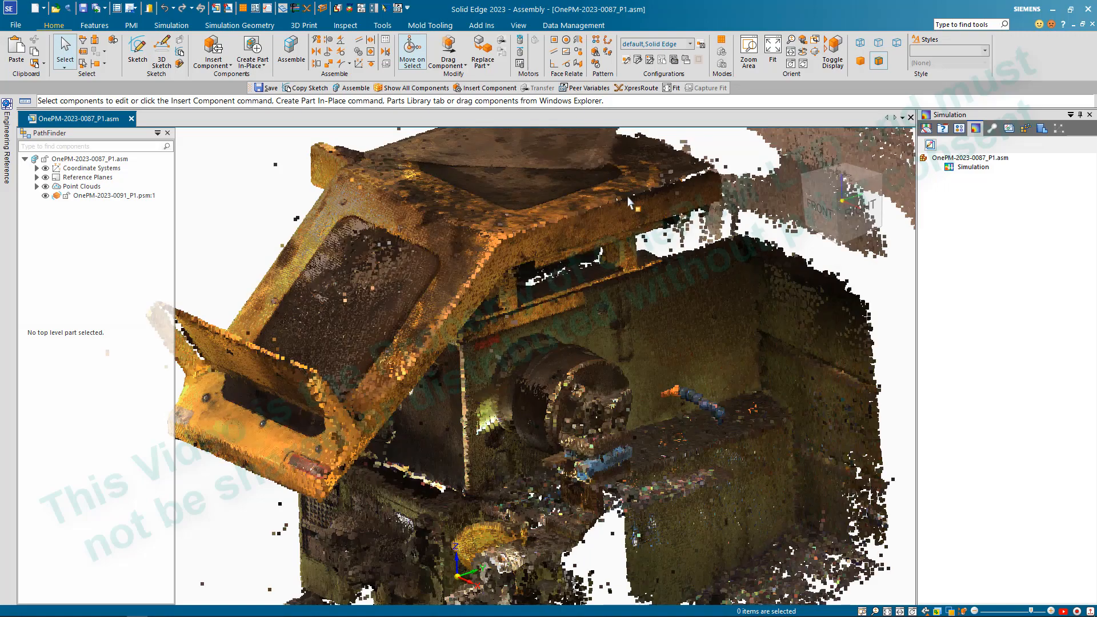
scroll(629, 217, "up", 2)
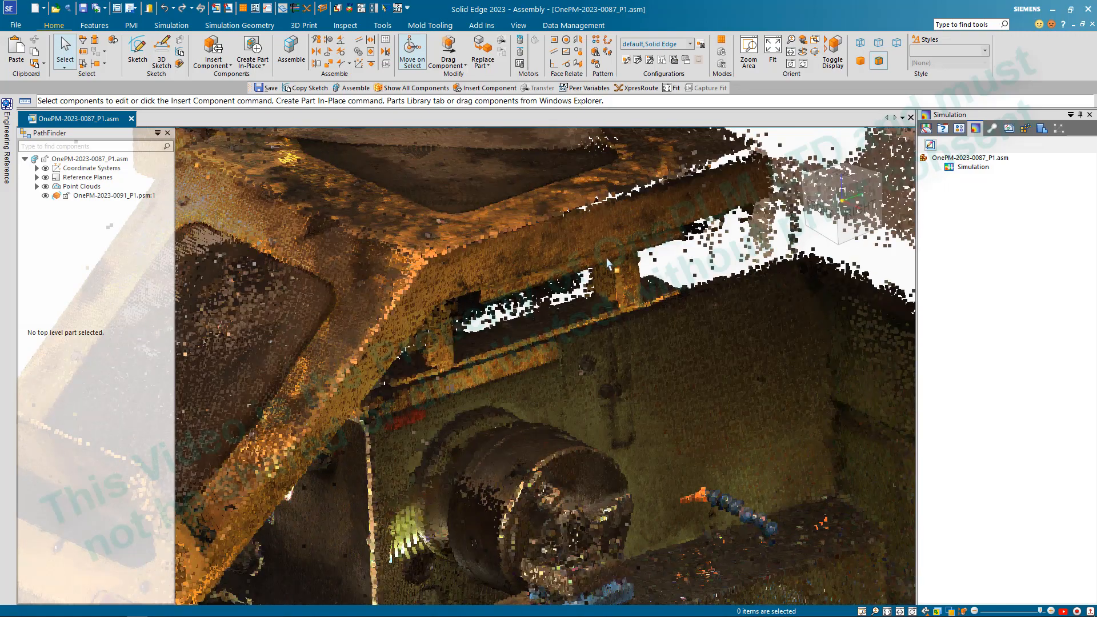
scroll(514, 297, "down", 4)
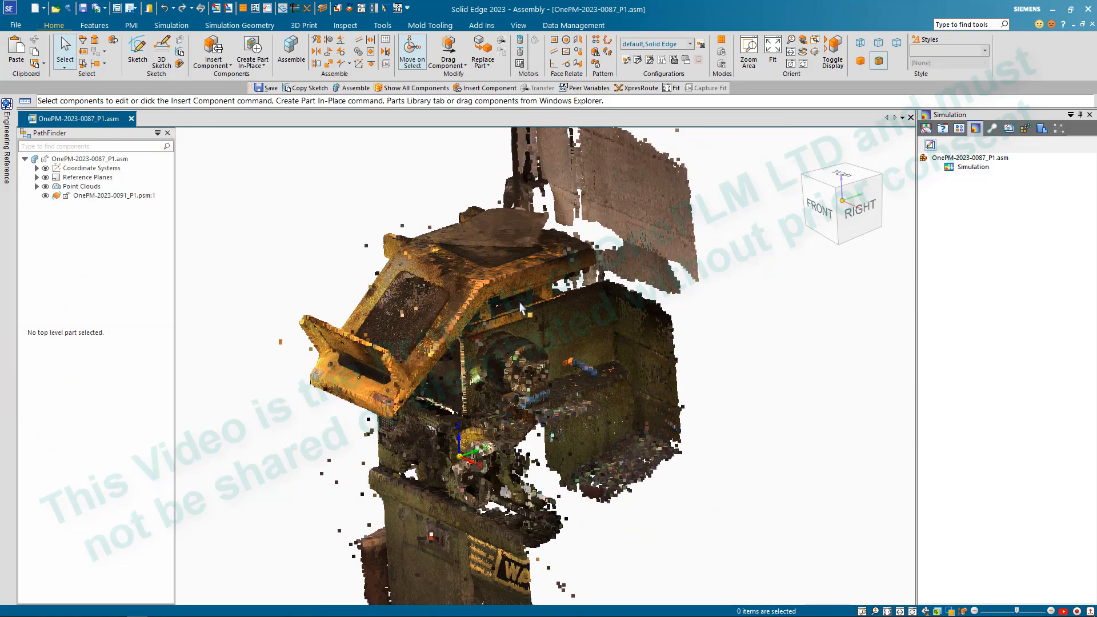
scroll(530, 276, "up", 5)
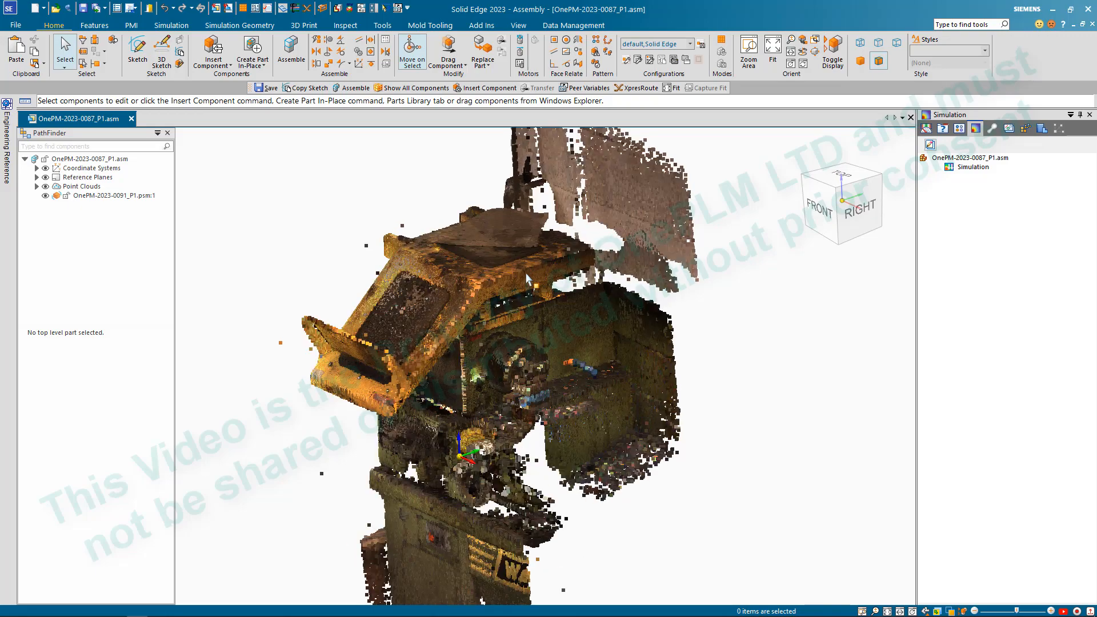
scroll(600, 355, "down", 2)
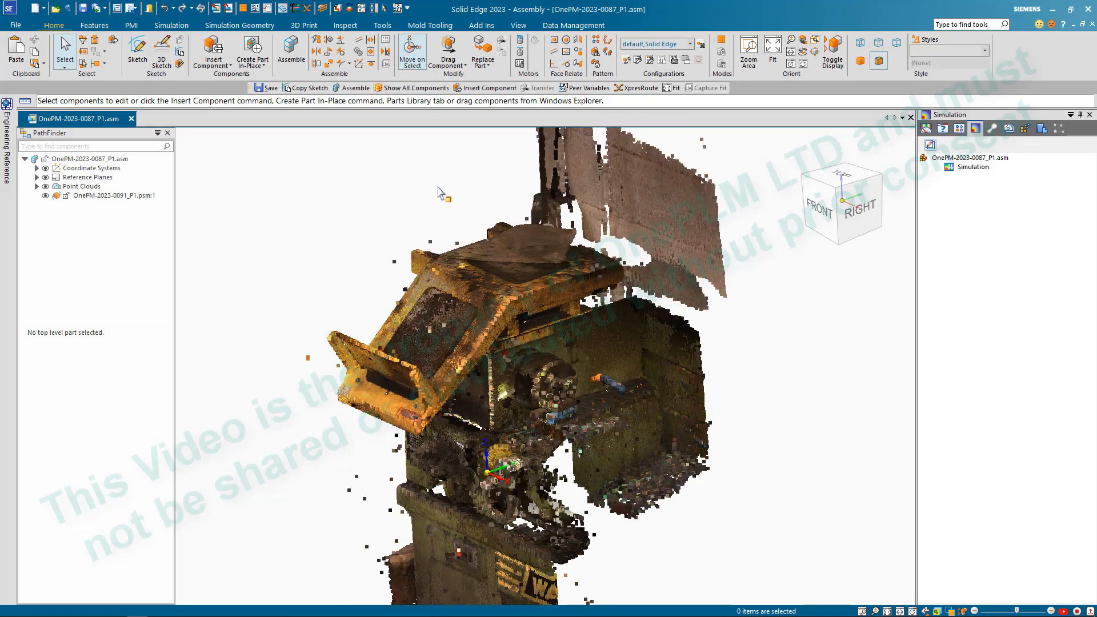
mouse_move(440, 188)
middle_mouse_down()
mouse_move(462, 184)
mouse_move(455, 203)
middle_mouse_up()
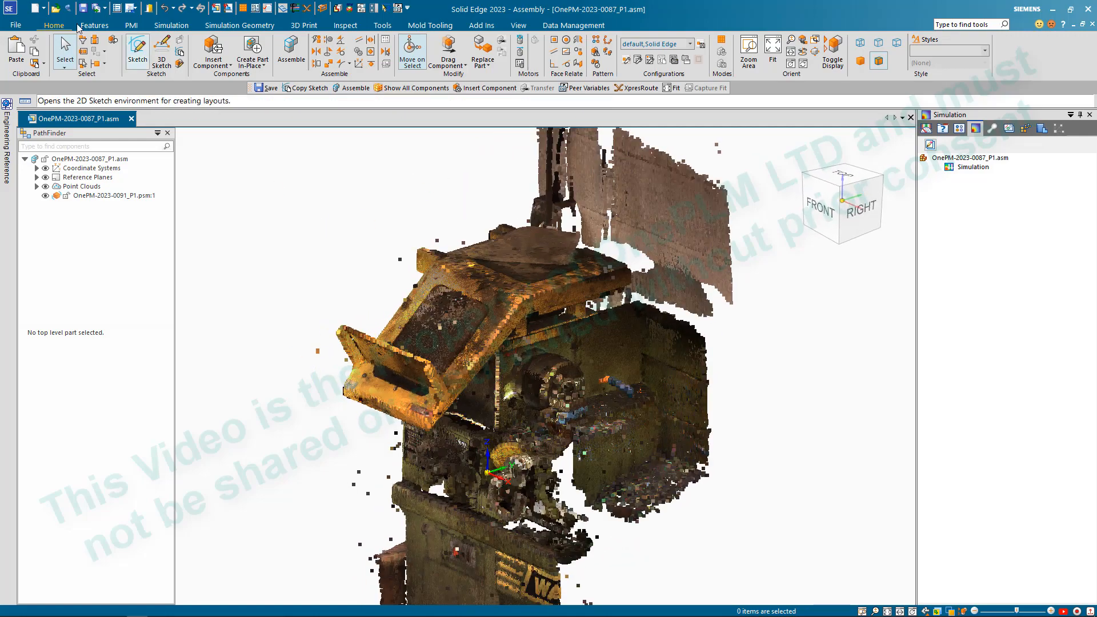
- Start a 2D sketch coincident with the Top (xy) reference plane of the assembly
left_click(138, 51)
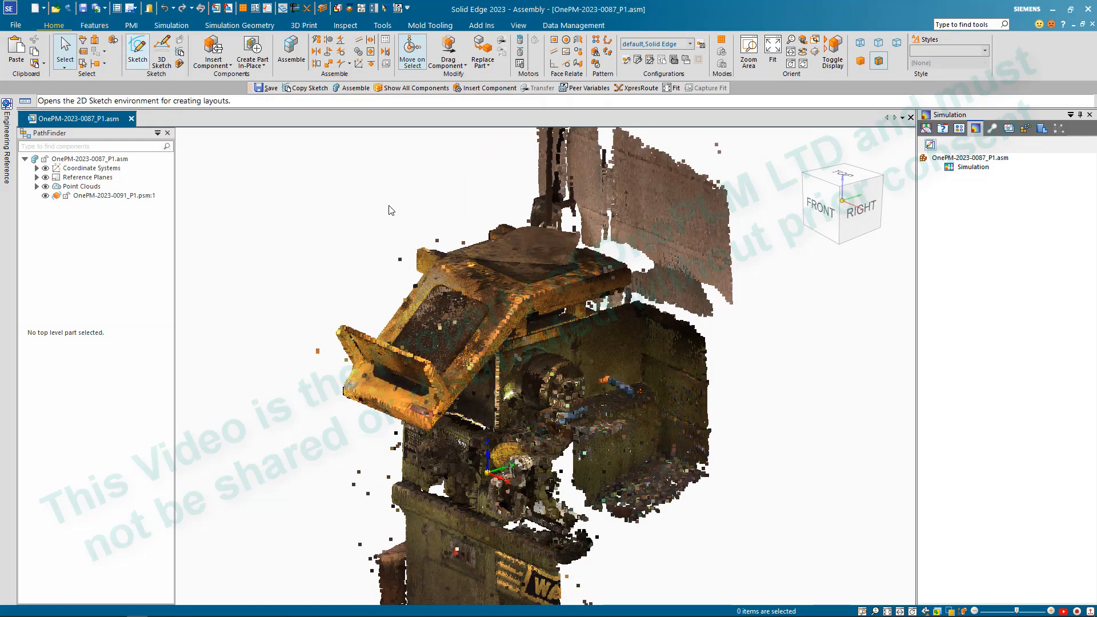
left_click(37, 177)
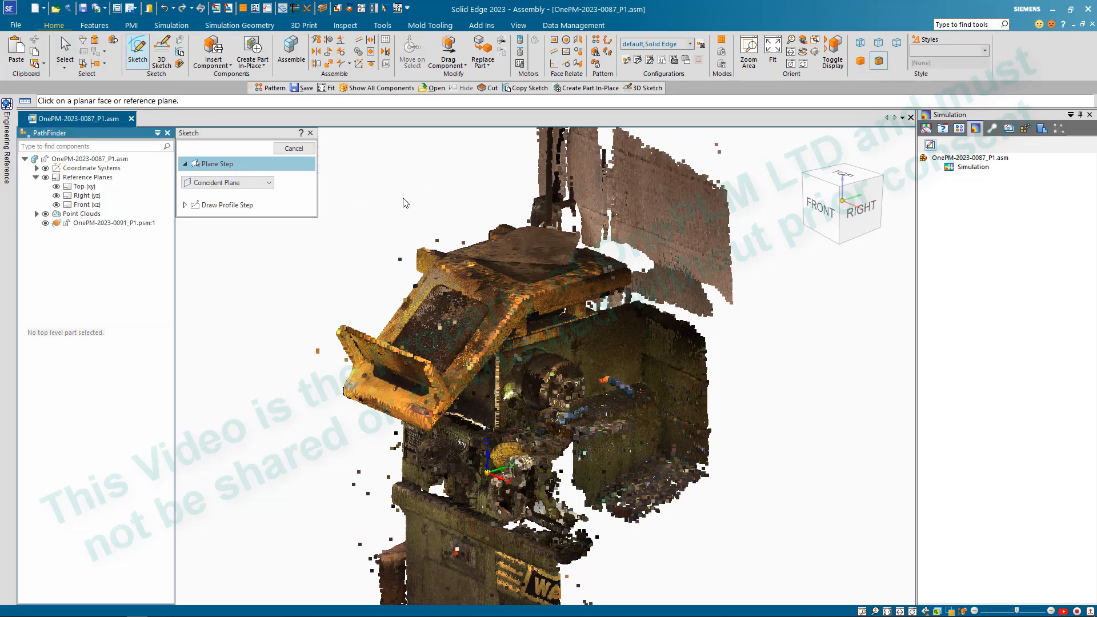
left_click(84, 187)
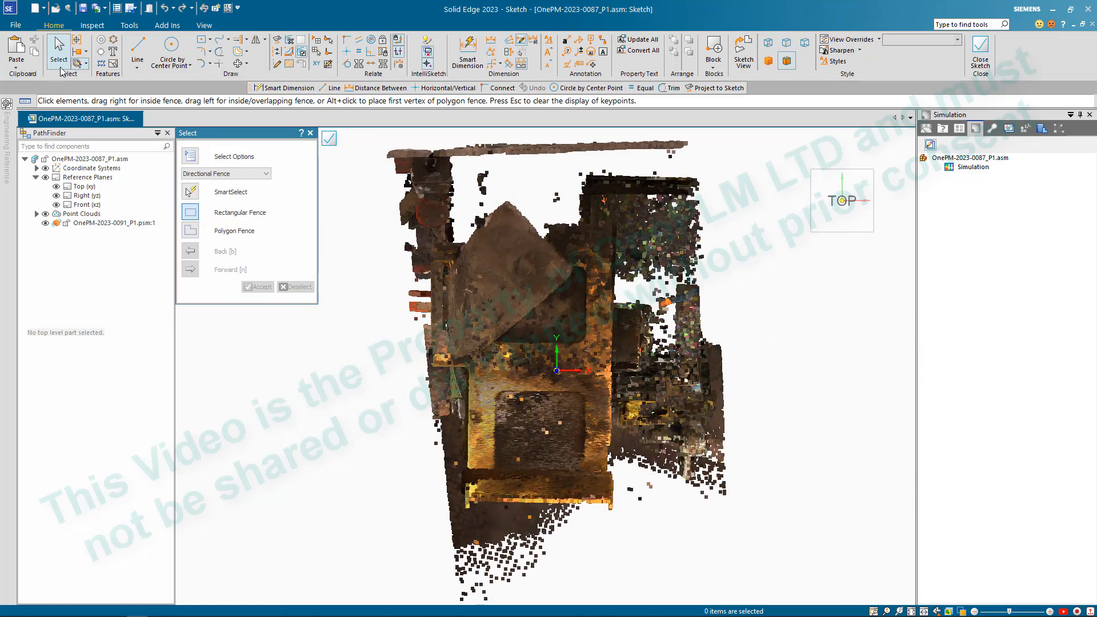
- Draw two connected lines along the yellow frame's right side, from near its rear end to its front corner
left_click(137, 49)
scroll(633, 233, "up", 5)
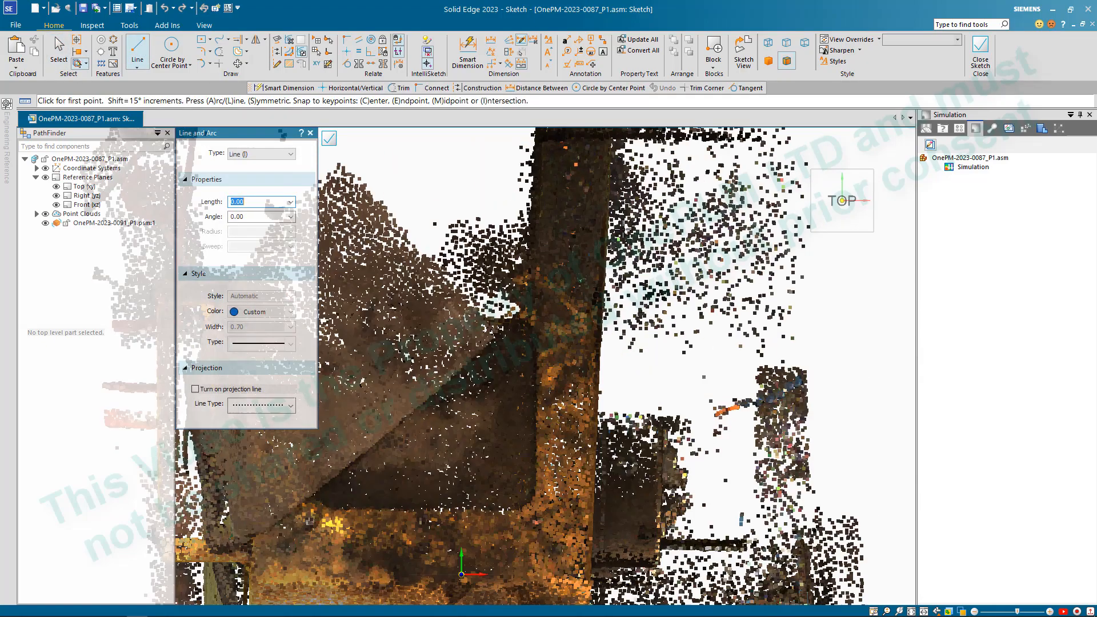
scroll(605, 234, "down", 6)
scroll(609, 196, "up", 4)
scroll(610, 197, "up", 3)
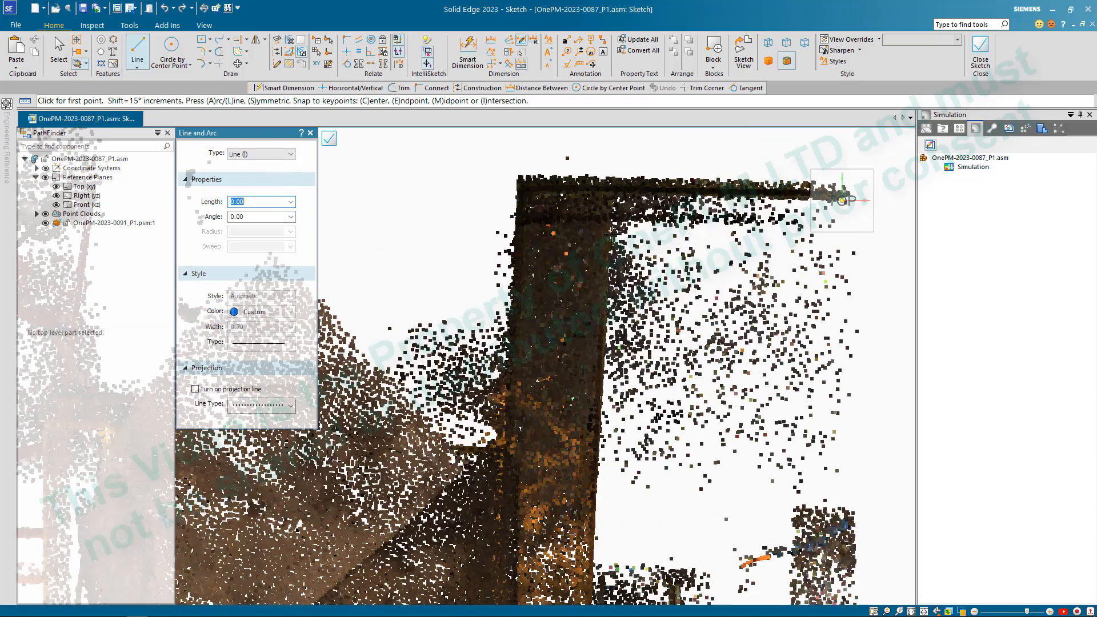
left_click(604, 231)
scroll(604, 231, "down", 3)
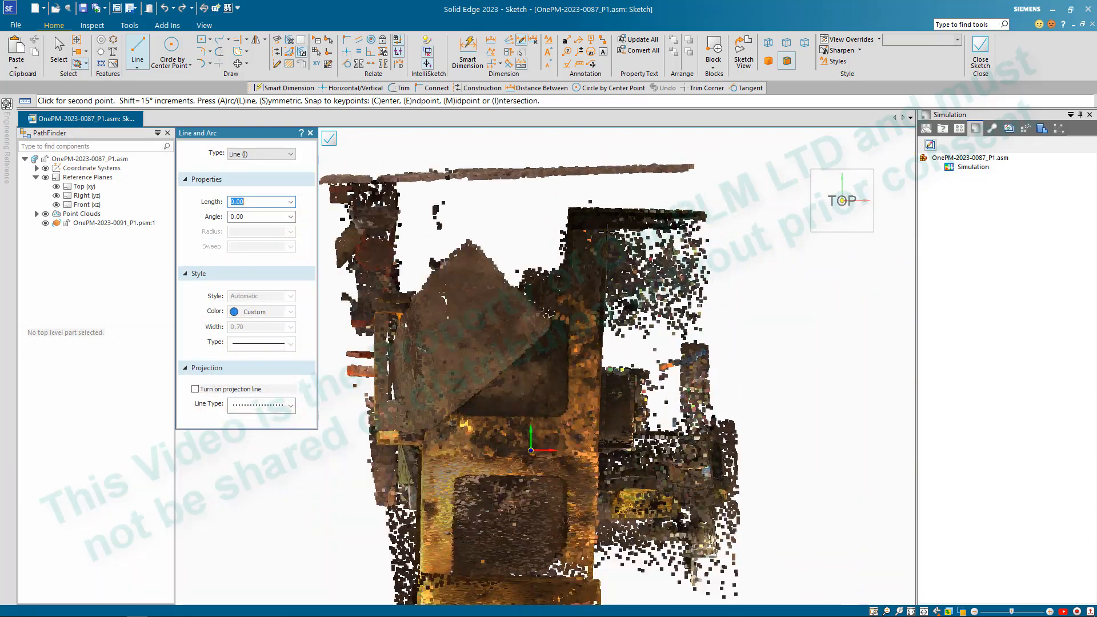
scroll(596, 448, "up", 4)
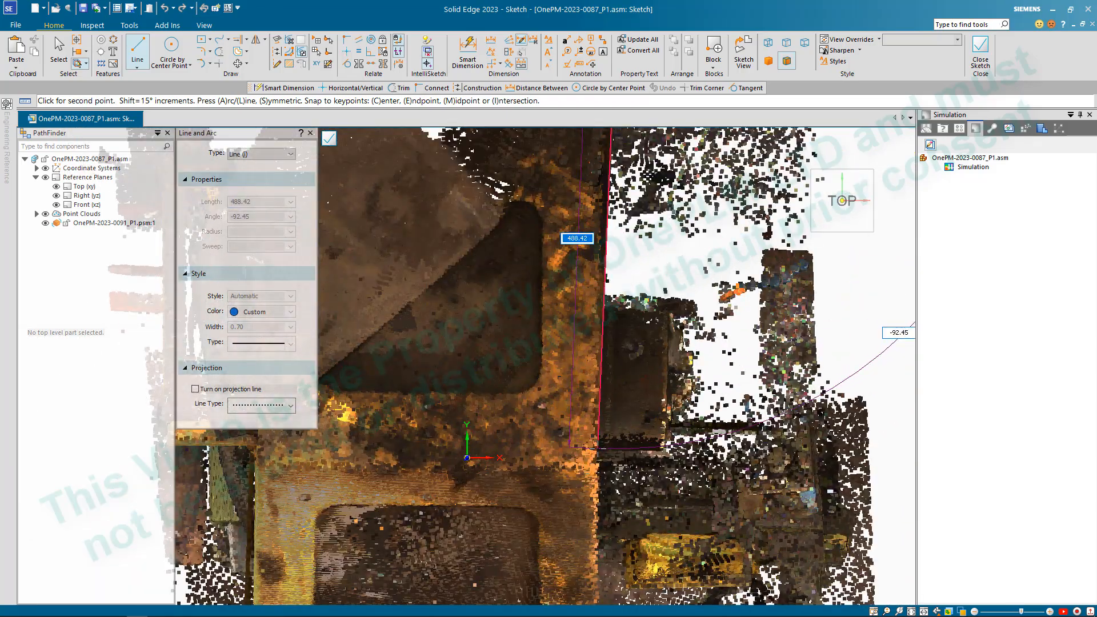
scroll(596, 448, "up", 4)
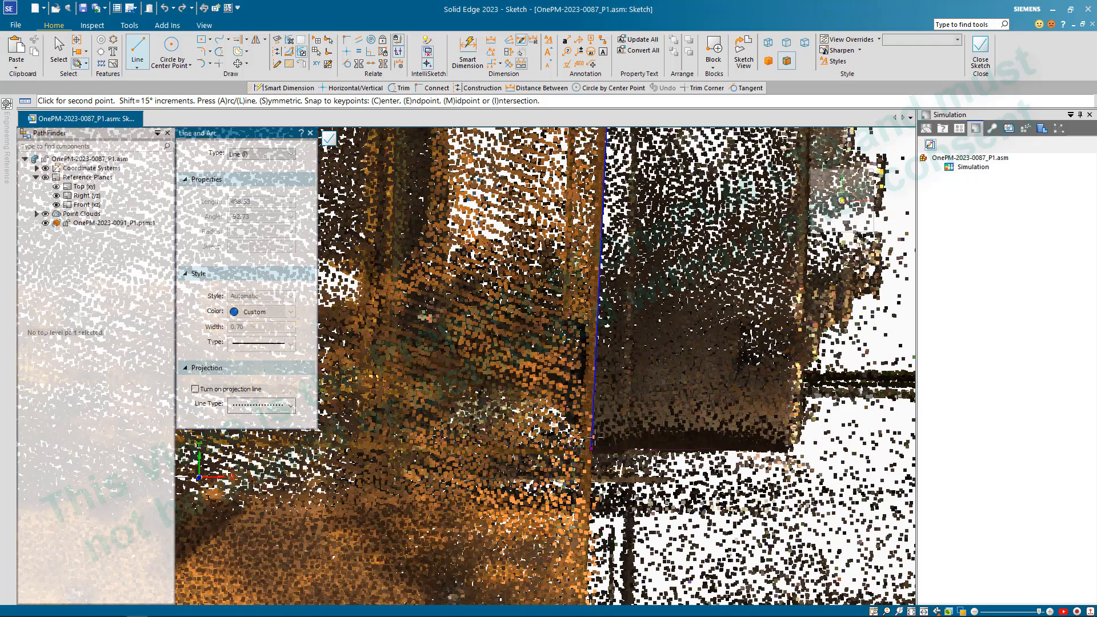
scroll(591, 449, "down", 4)
scroll(594, 423, "up", 3)
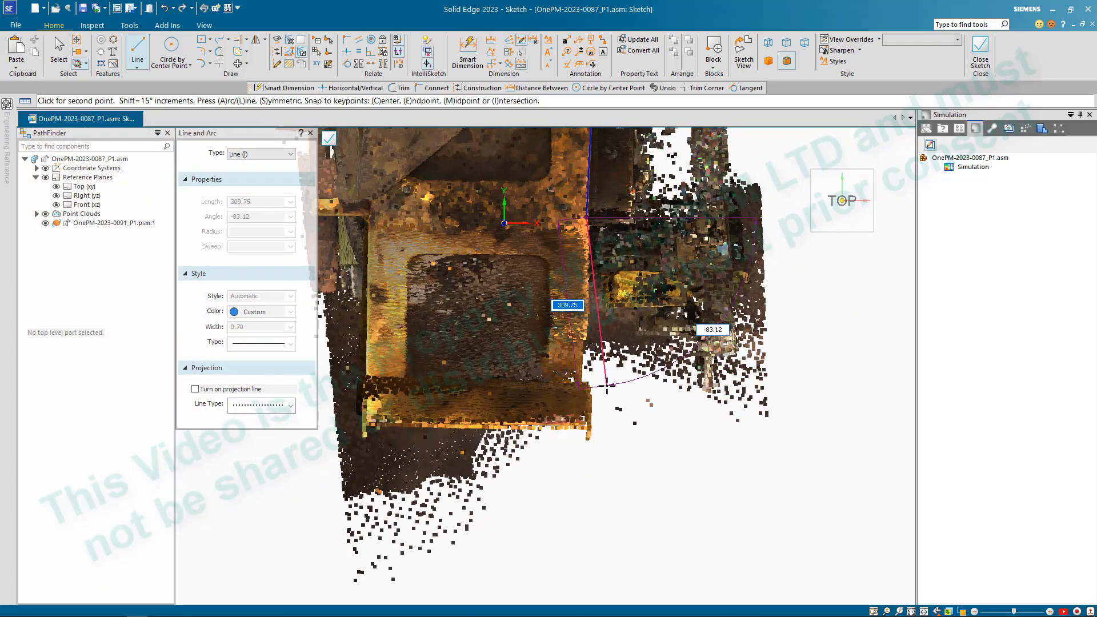
scroll(571, 400, "up", 4)
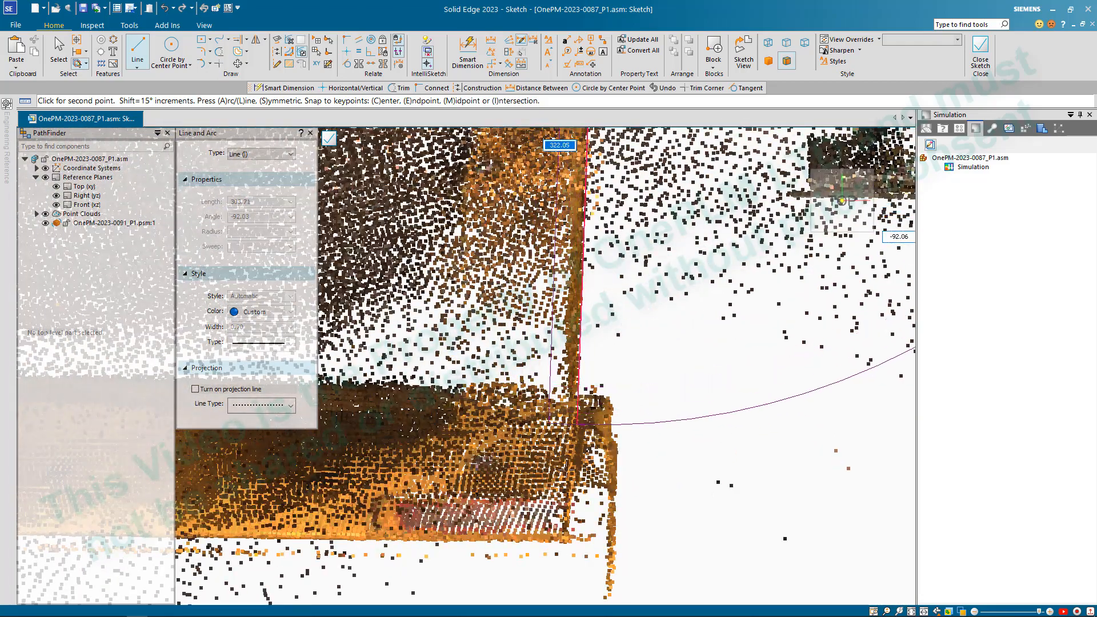
left_click(567, 538)
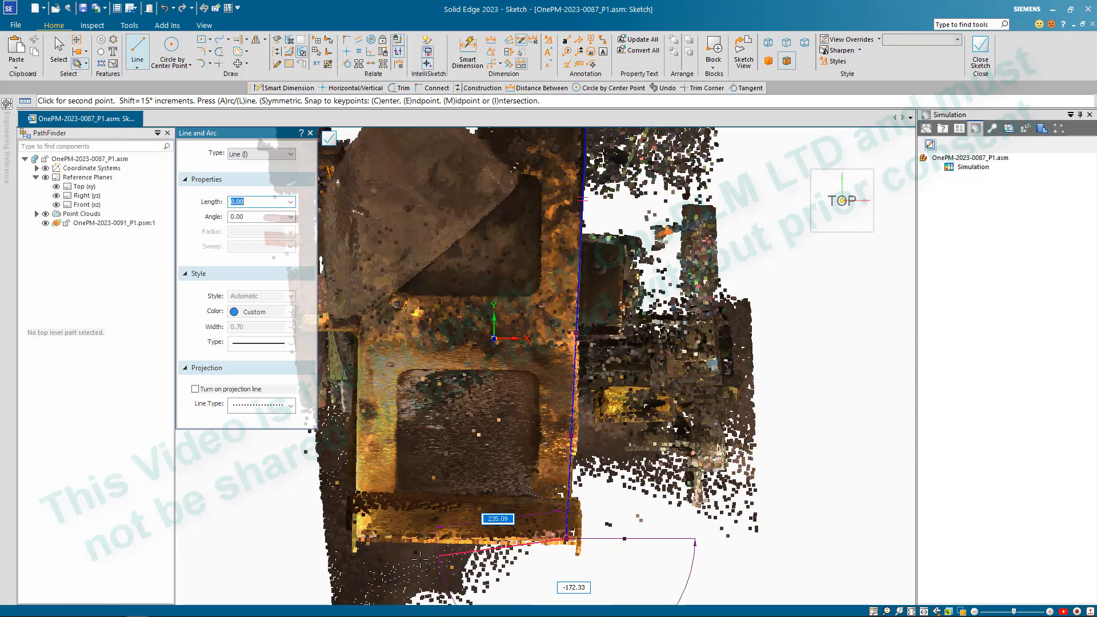
- Continue the line chain about 384 mm across the frame's front edge and about 350 mm along its left side, and end it there
scroll(411, 514, "up", 5)
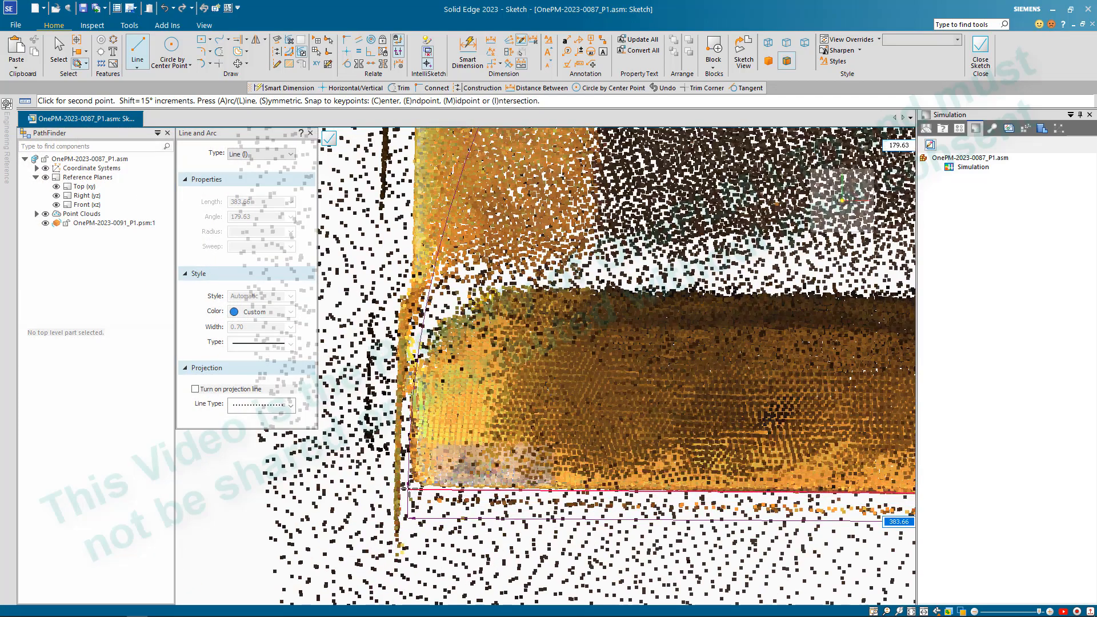
left_click(409, 485)
scroll(409, 484, "down", 5)
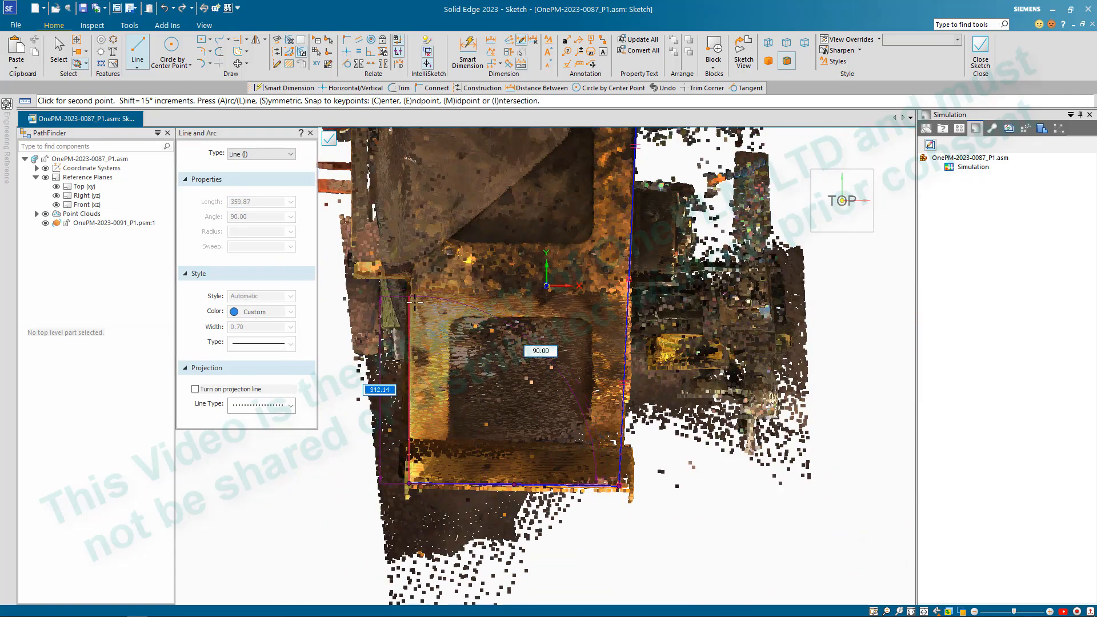
scroll(410, 288, "down", 2)
scroll(409, 303, "up", 5)
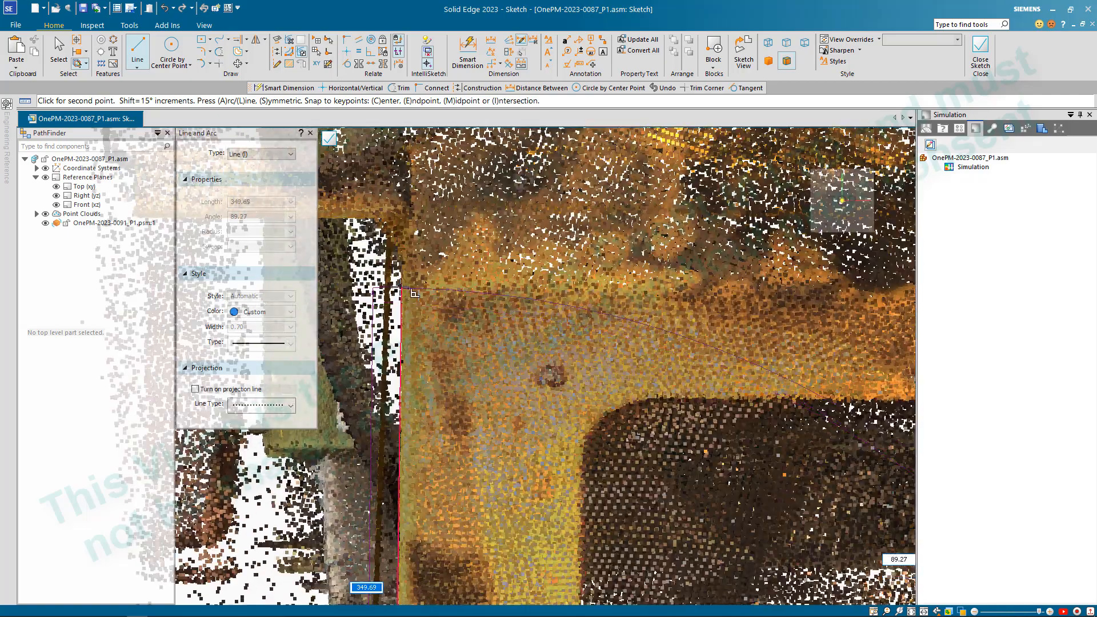
left_click(400, 279)
scroll(400, 280, "down", 5)
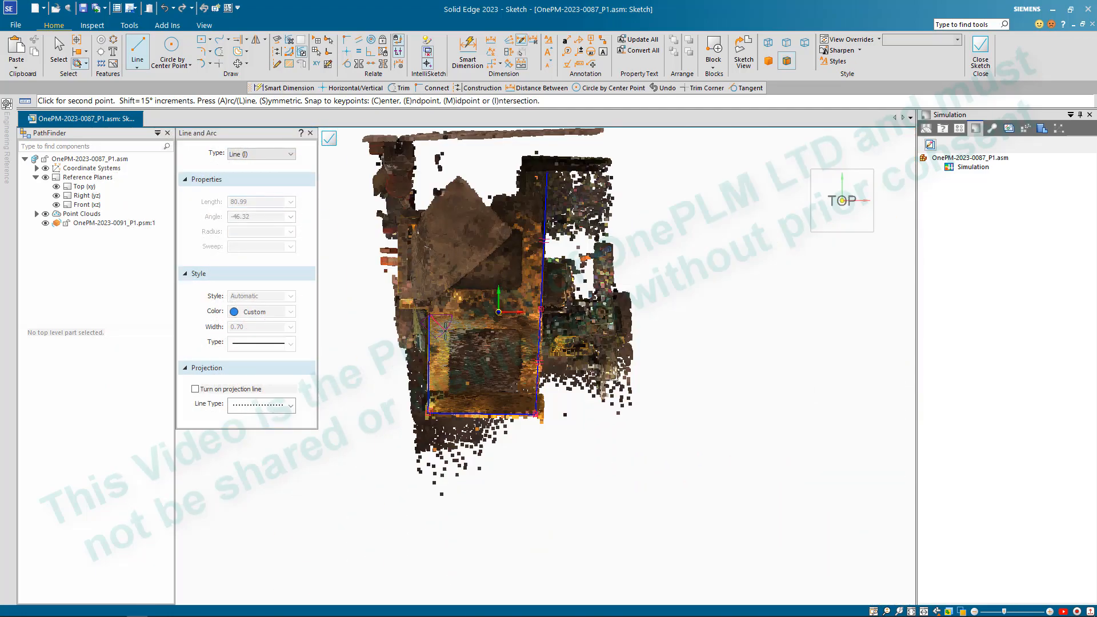
right_click(448, 238)
- Draw a separate line about 152 mm long across the frame near its rear end, stopping just short of the right side line
scroll(483, 161, "up", 5)
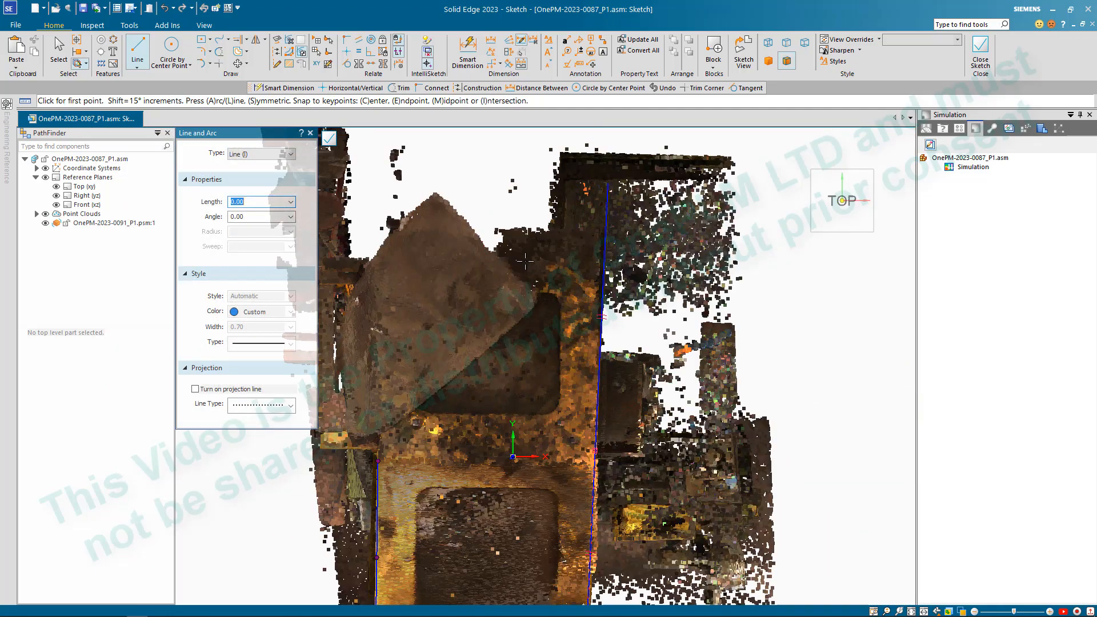
middle_click_drag(529, 267, 523, 260)
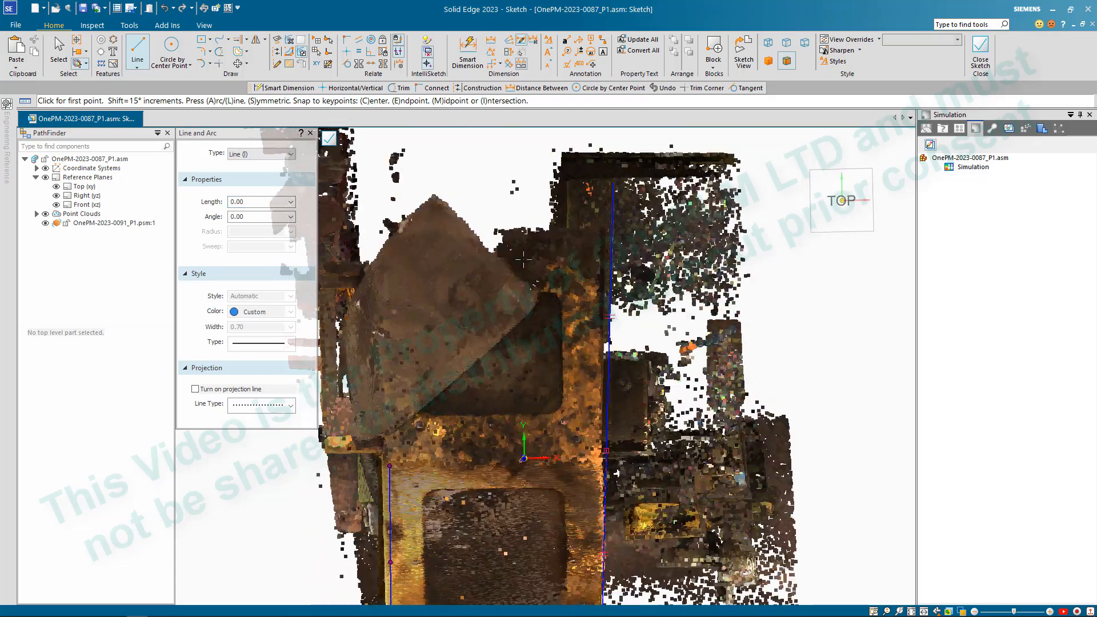
left_click(841, 200)
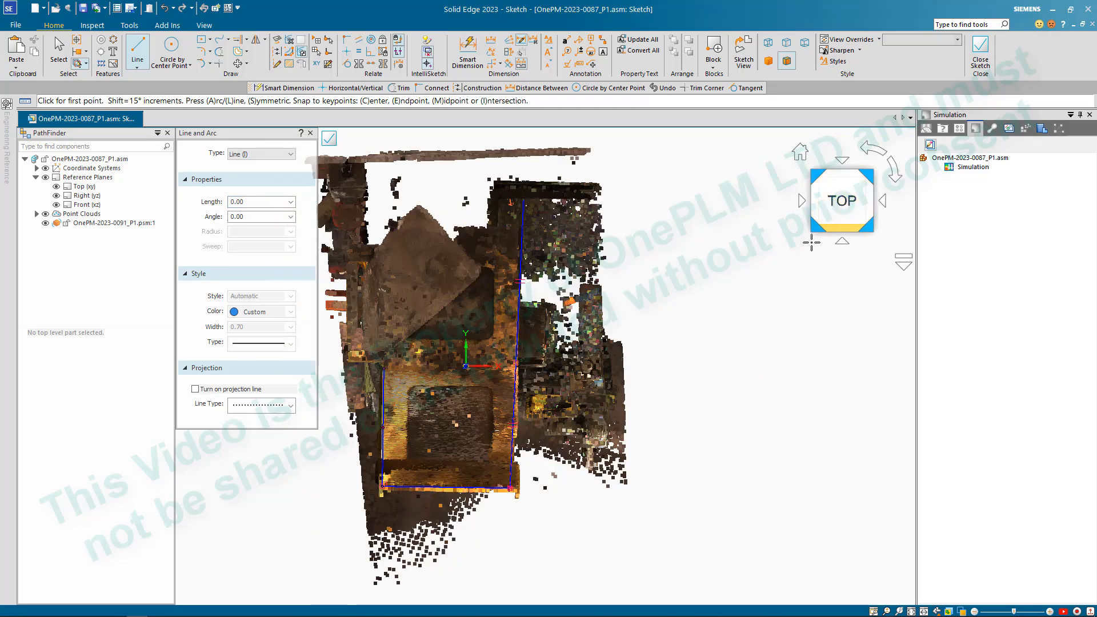
scroll(484, 232, "up", 5)
scroll(485, 231, "down", 3)
scroll(433, 270, "up", 3)
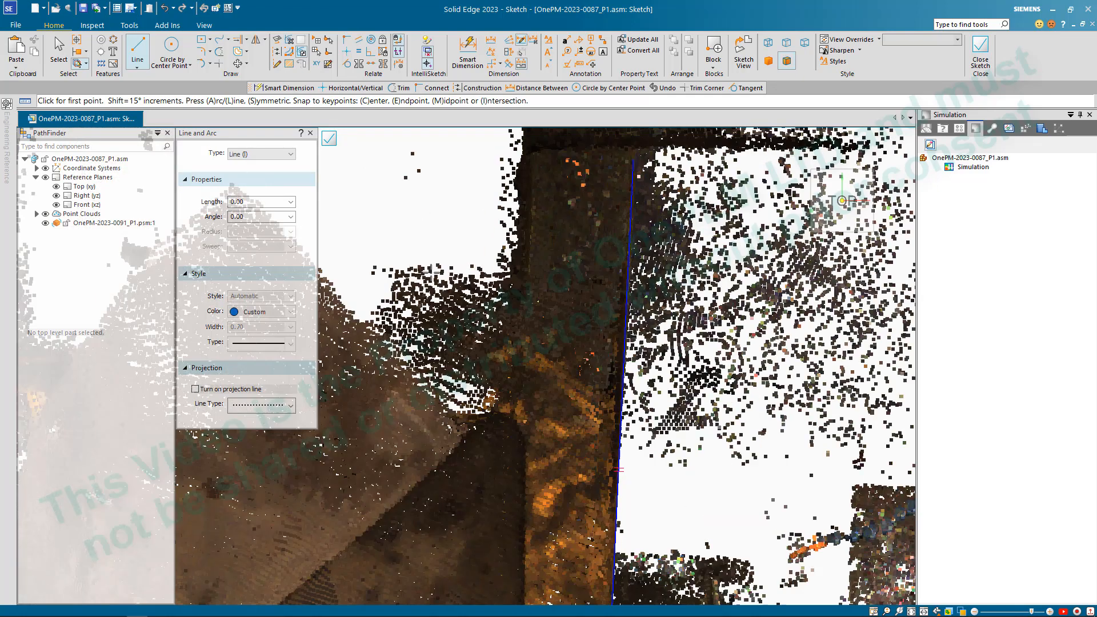
left_click(422, 263)
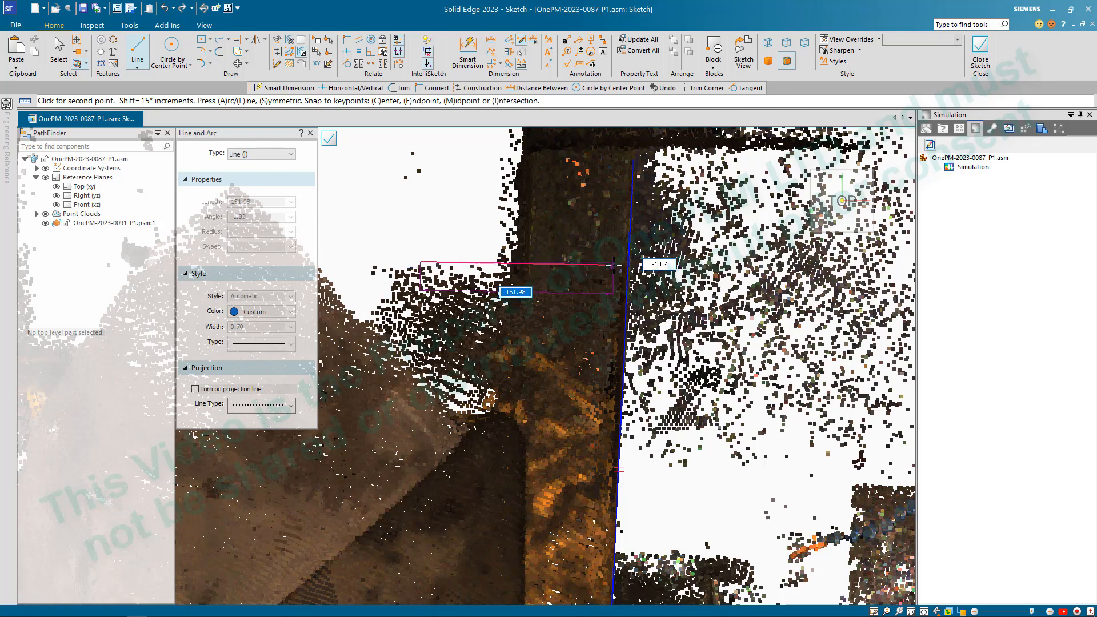
left_click(611, 263)
scroll(614, 271, "down", 5)
right_click(731, 308)
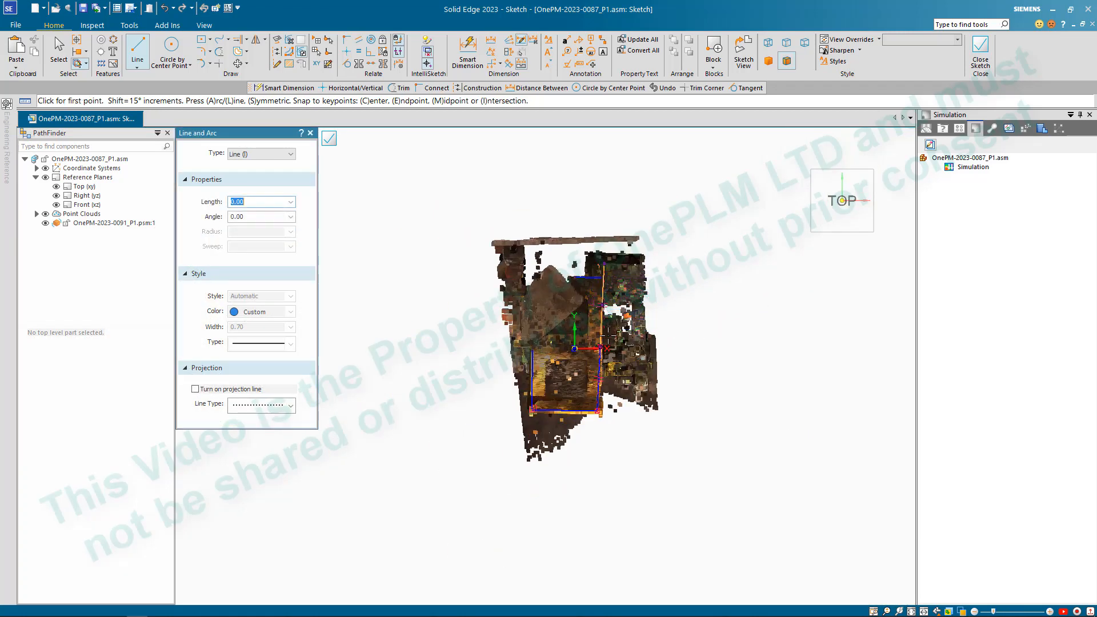
- Make the rear cross line parallel to the line along the frame's front edge
scroll(574, 323, "up", 5)
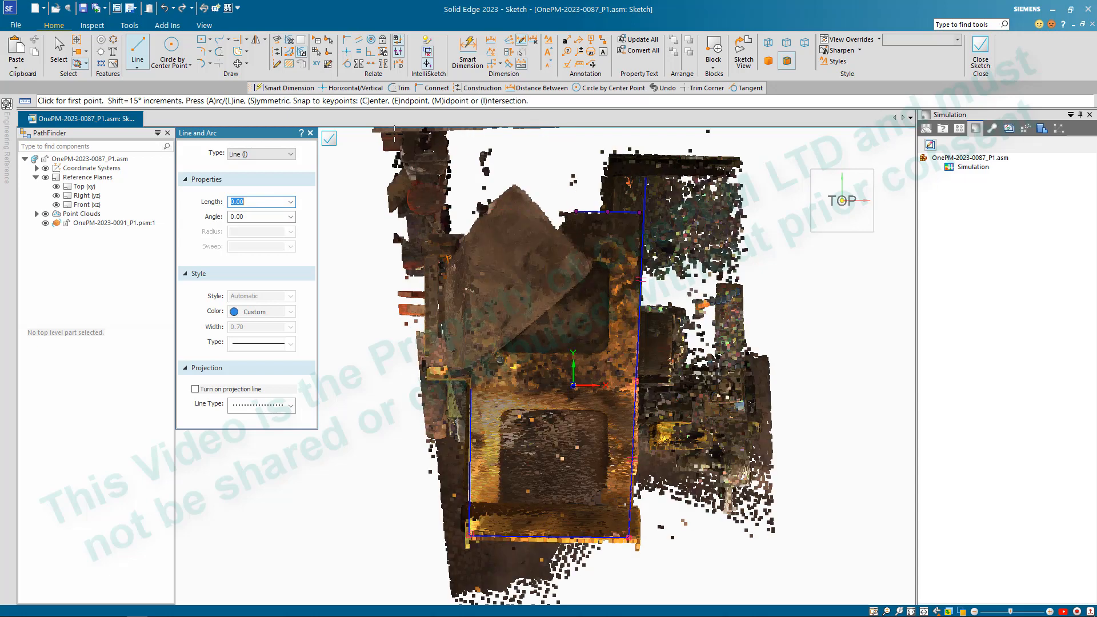
left_click(359, 40)
left_click(602, 212)
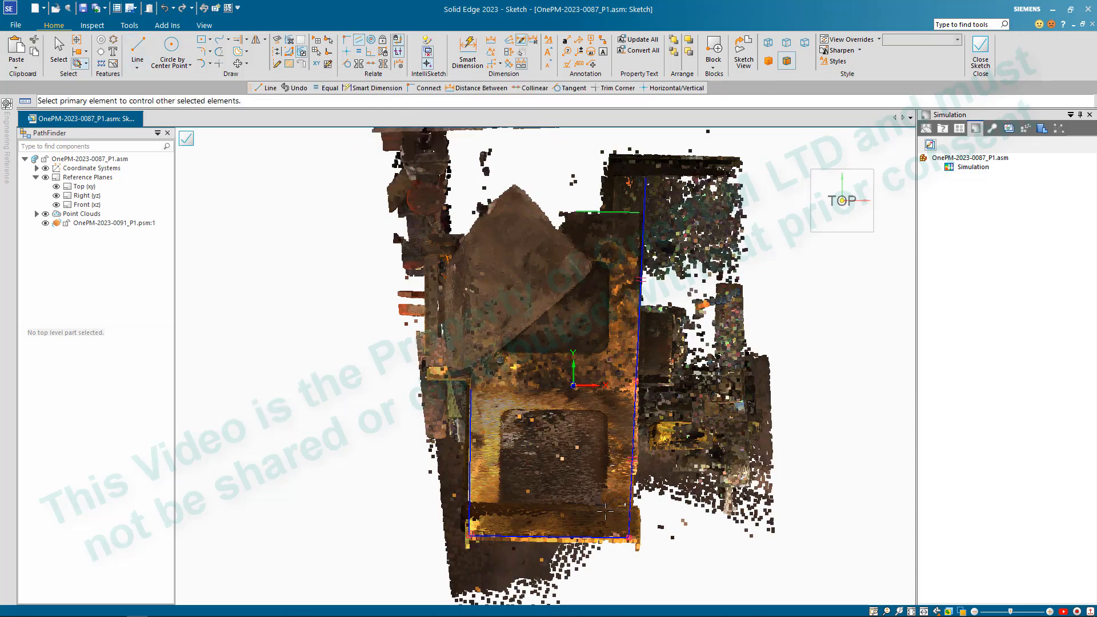
left_click(577, 537)
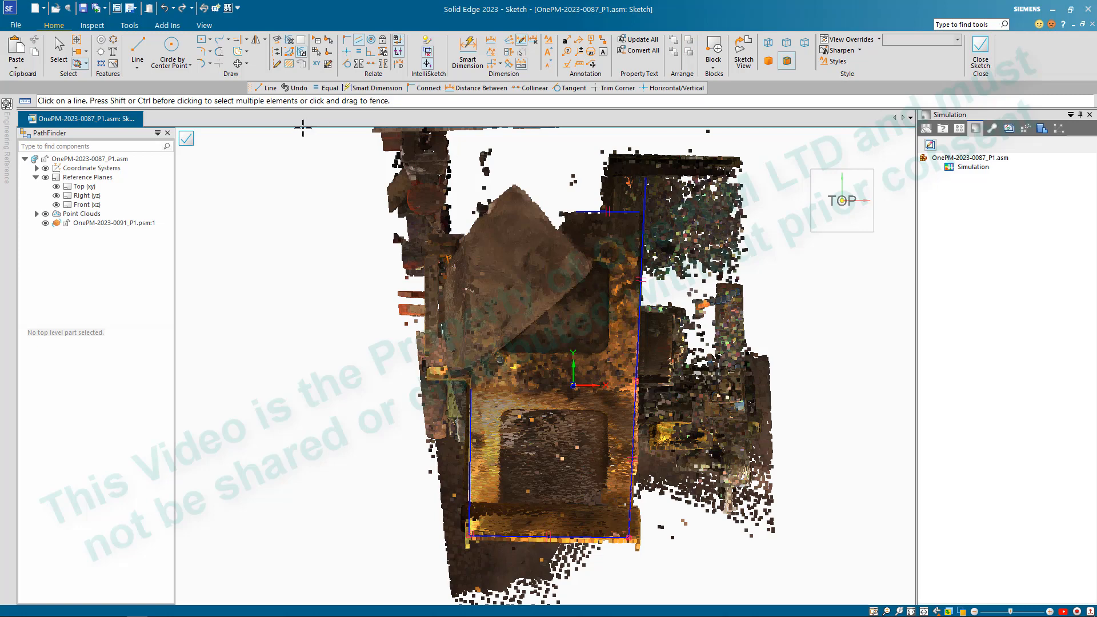
- Trim the rear cross line to corners with the left and right side lines to close the frame outline
left_click(220, 66)
left_click(472, 402)
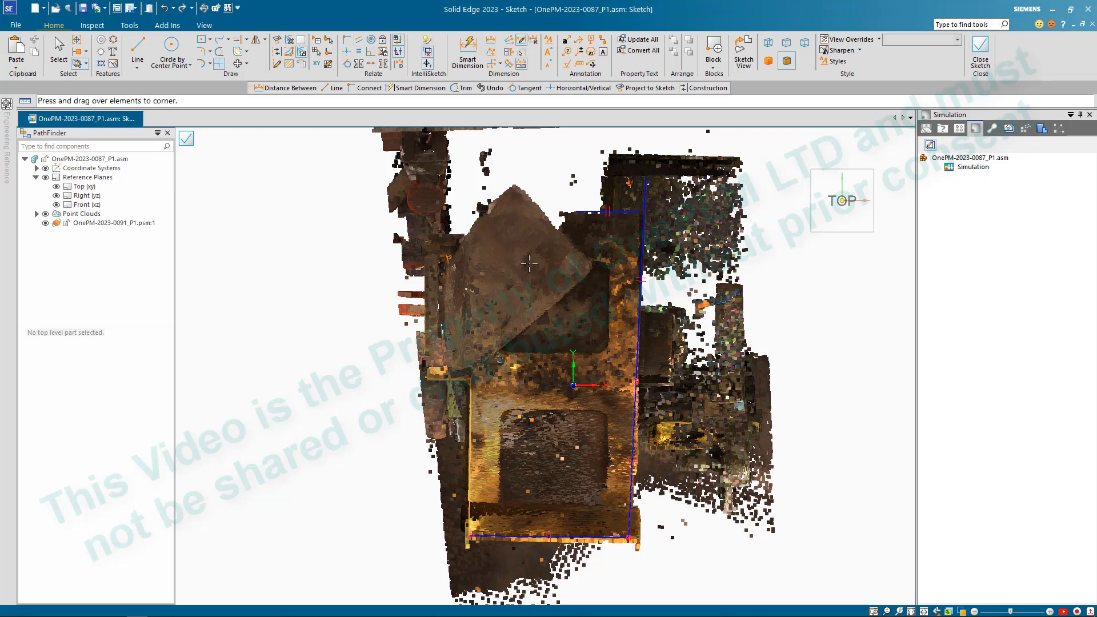
left_click(601, 212)
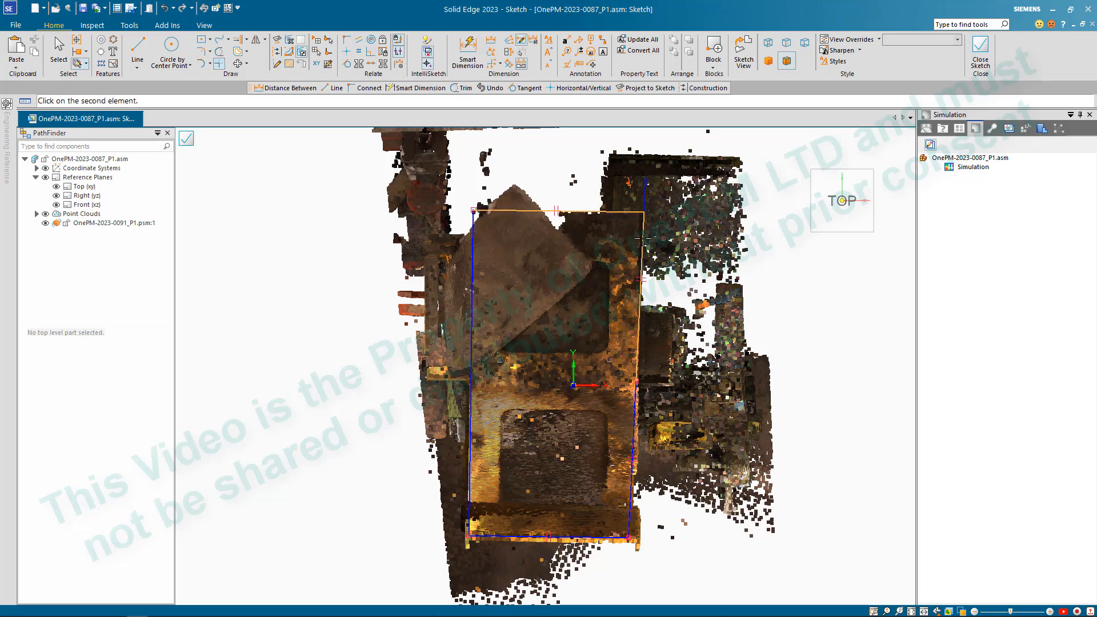
left_click(638, 320)
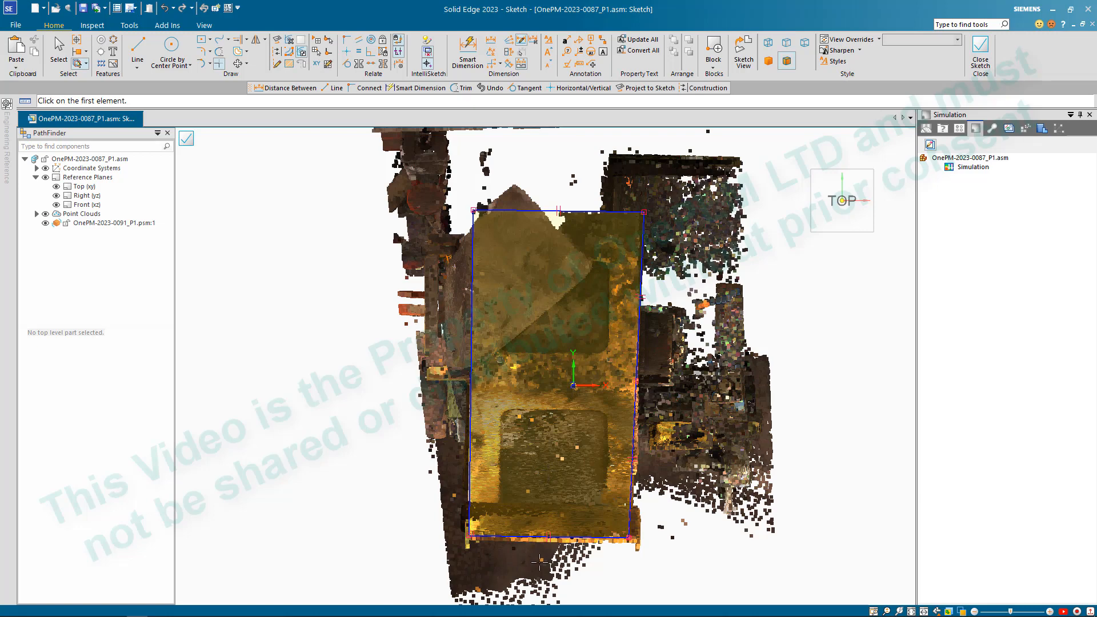
- Close the frame's top-plane outline sketch and finish it
left_click(137, 48)
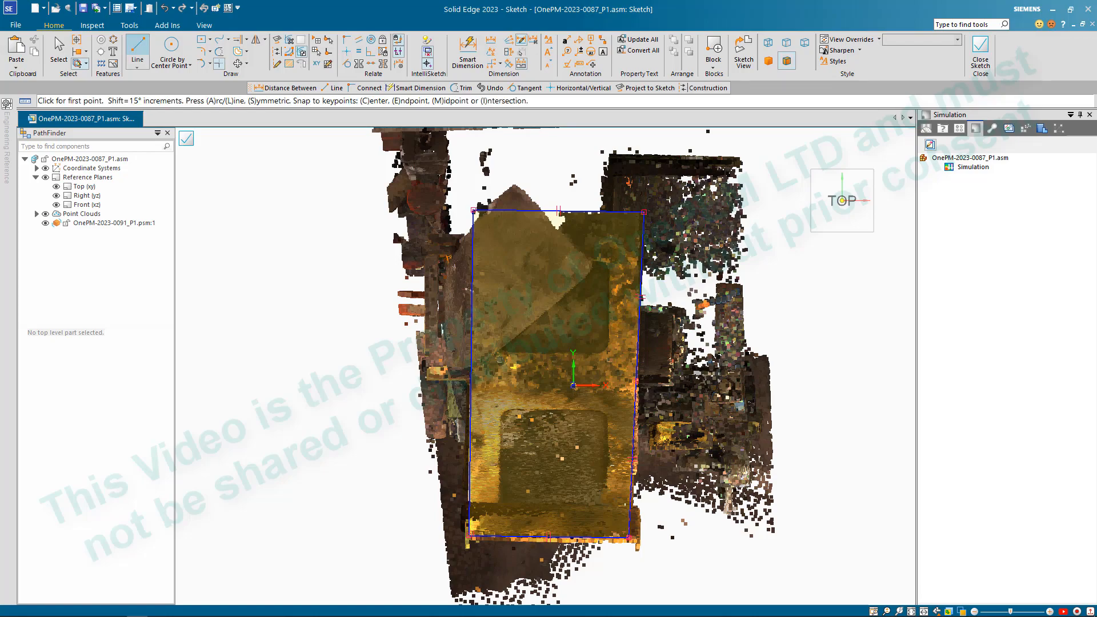
scroll(511, 406, "up", 5)
scroll(467, 388, "down", 5)
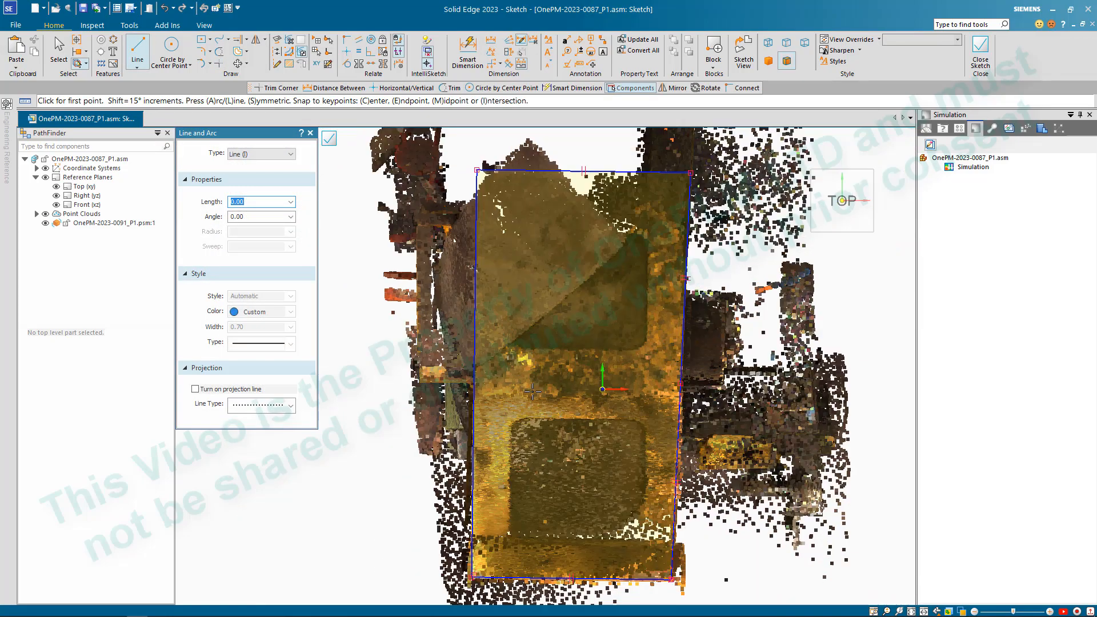
left_click(329, 139)
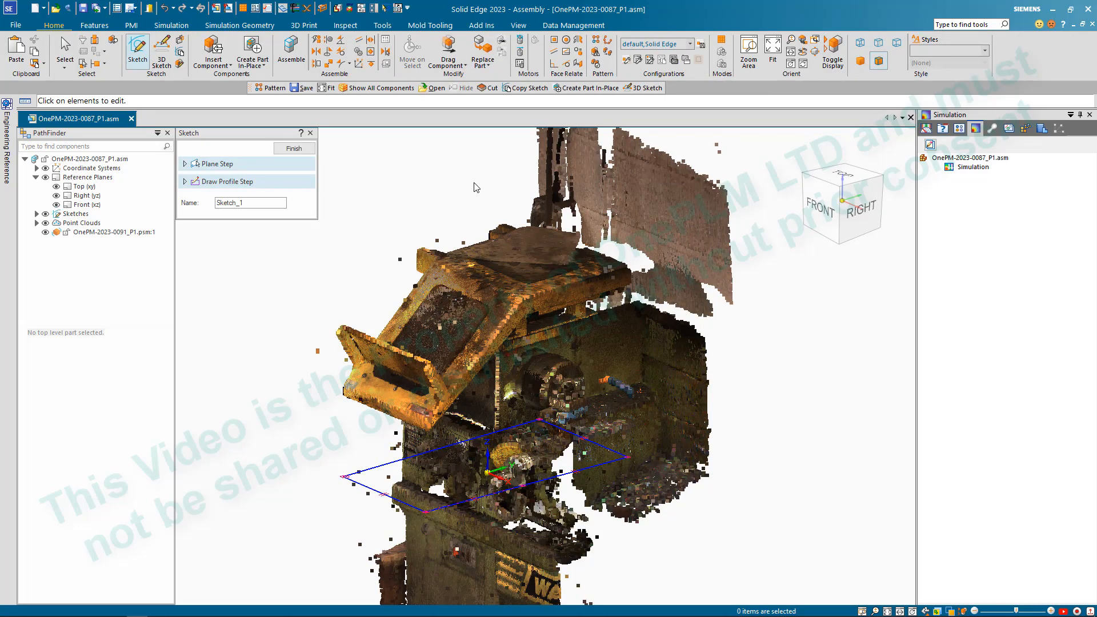
left_click(295, 148)
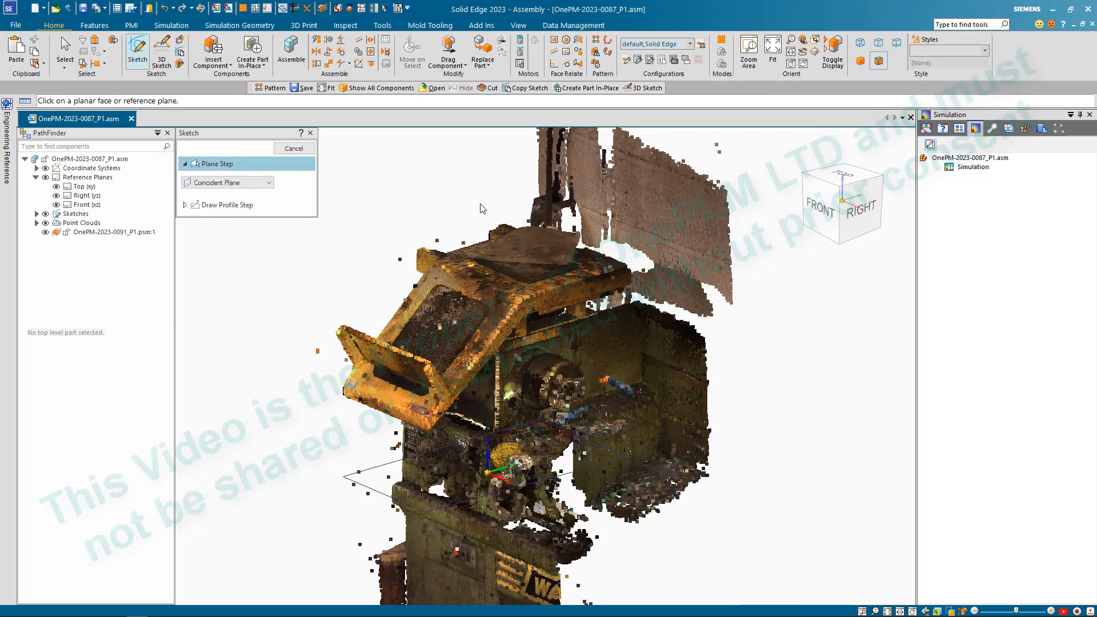
- Start a new sketch on the Right (yz) reference plane
scroll(451, 201, "up", 2)
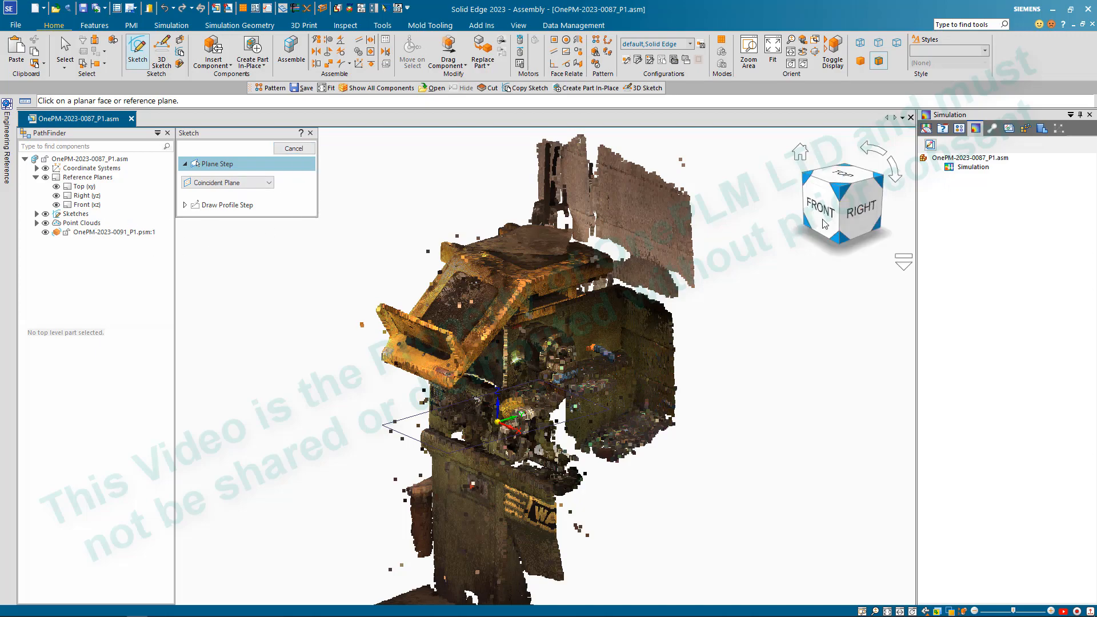
left_click(87, 195)
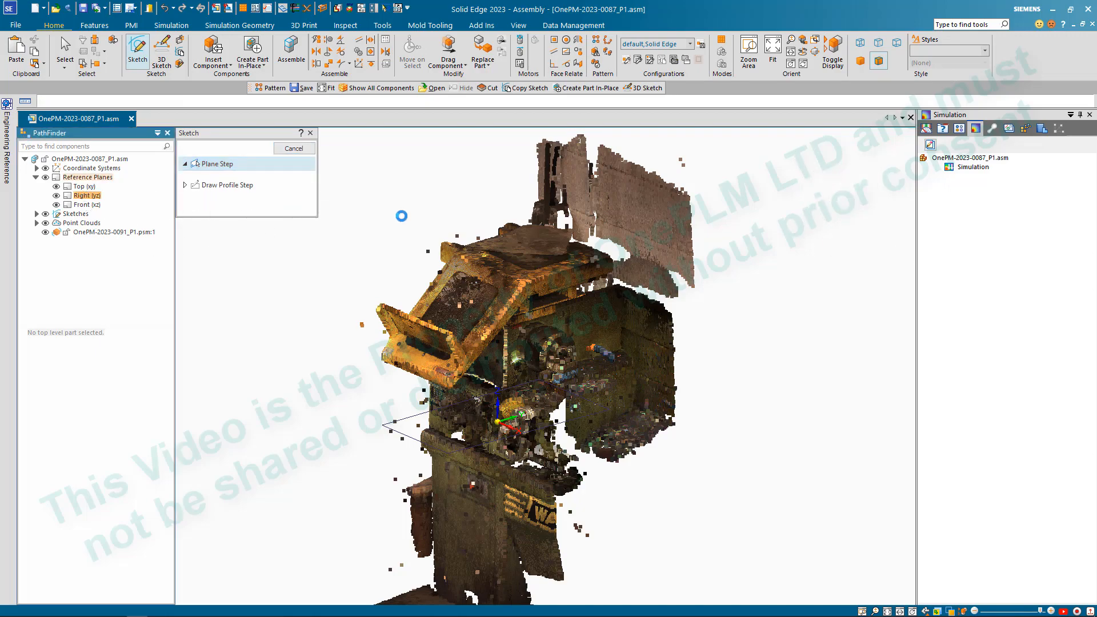
scroll(469, 301, "down", 10)
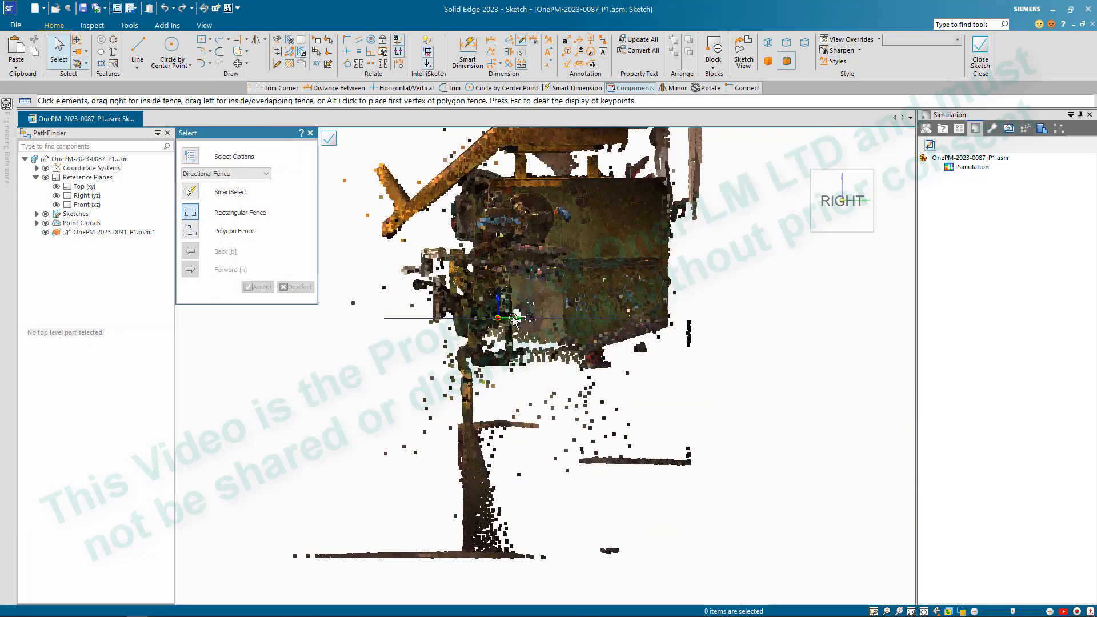
scroll(504, 213, "up", 6)
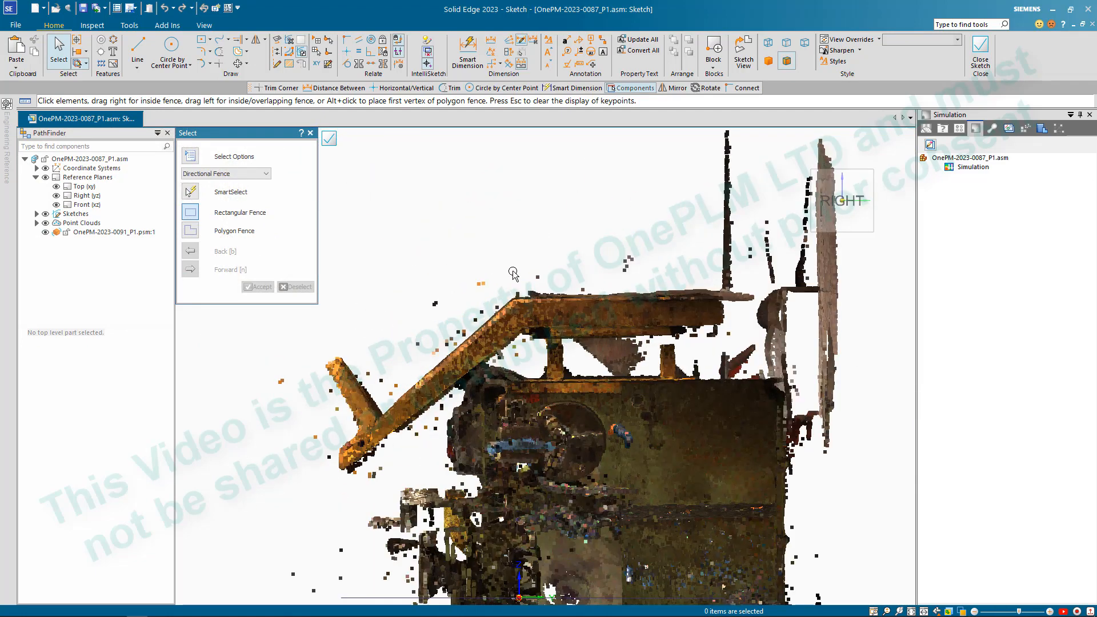
- Draw a short, nearly vertical line about 34 mm long up the outer face of the yellow frame's lower front tip
left_click(137, 51)
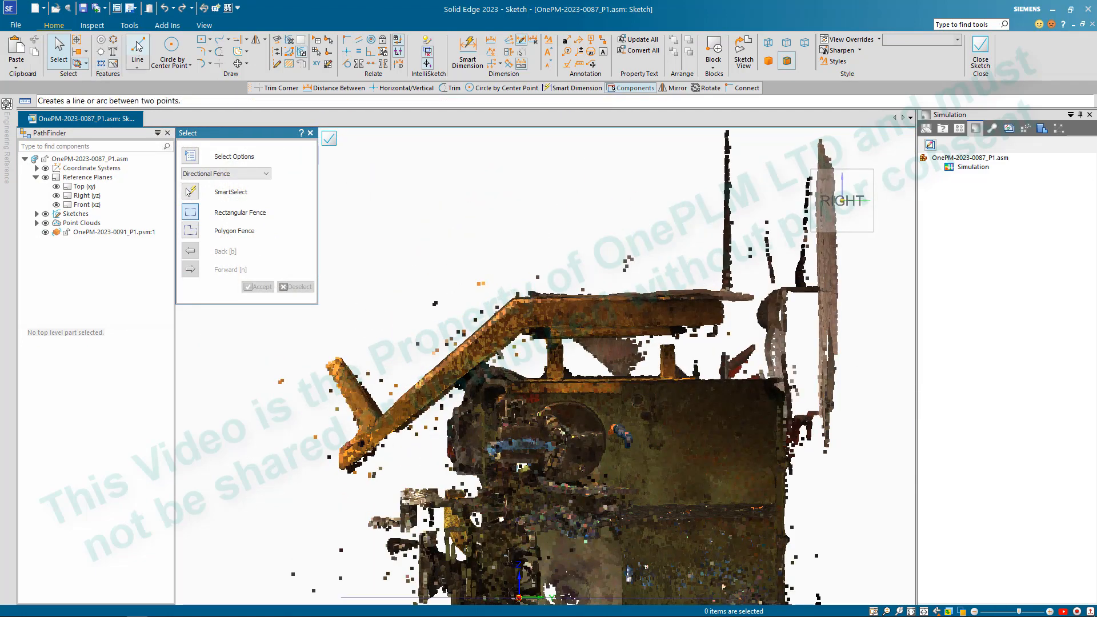
scroll(357, 481, "up", 5)
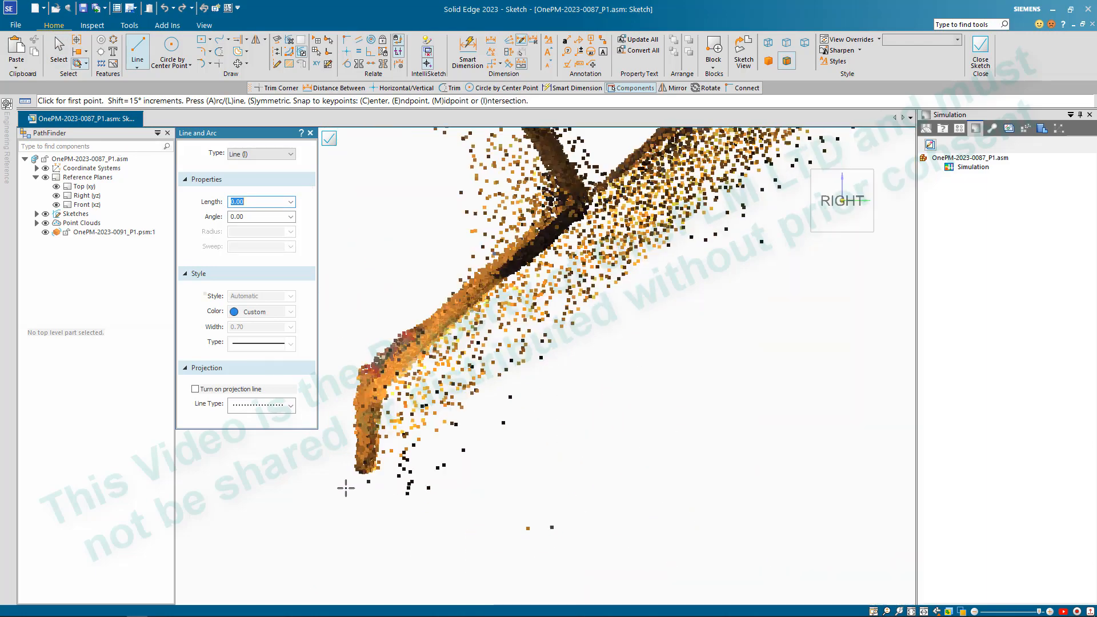
left_click(355, 477)
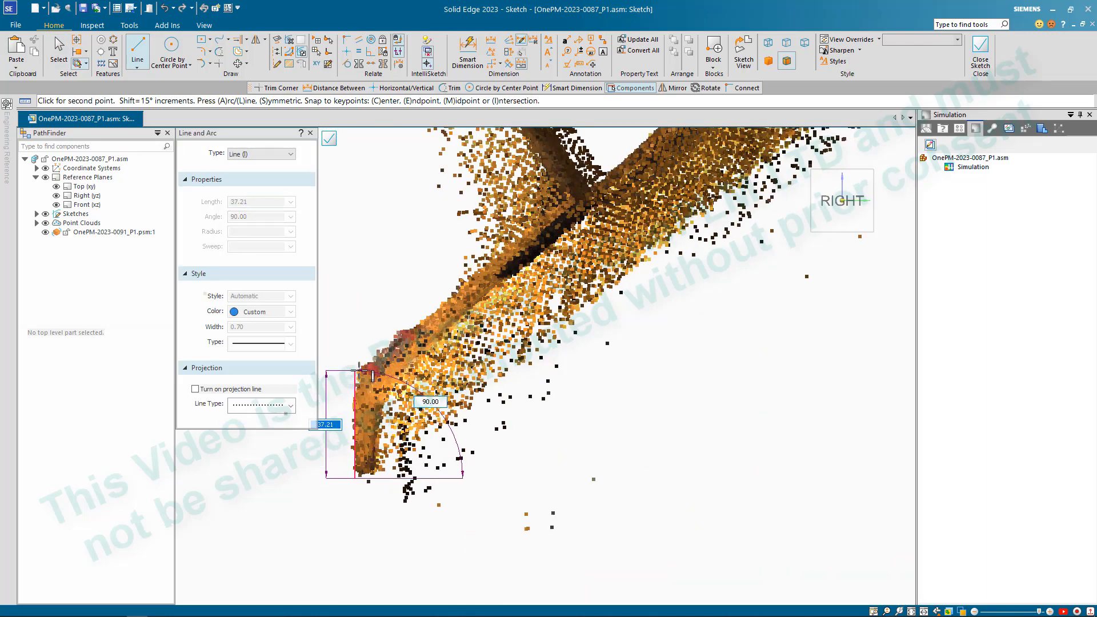
scroll(359, 370, "down", 5)
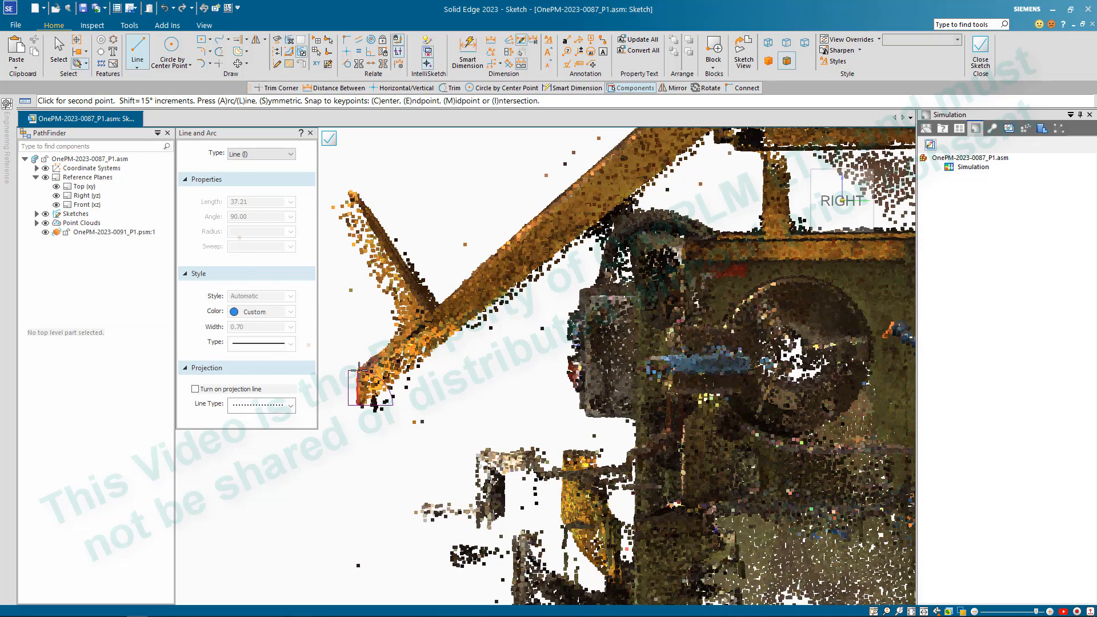
scroll(366, 378, "up", 5)
scroll(366, 379, "up", 2)
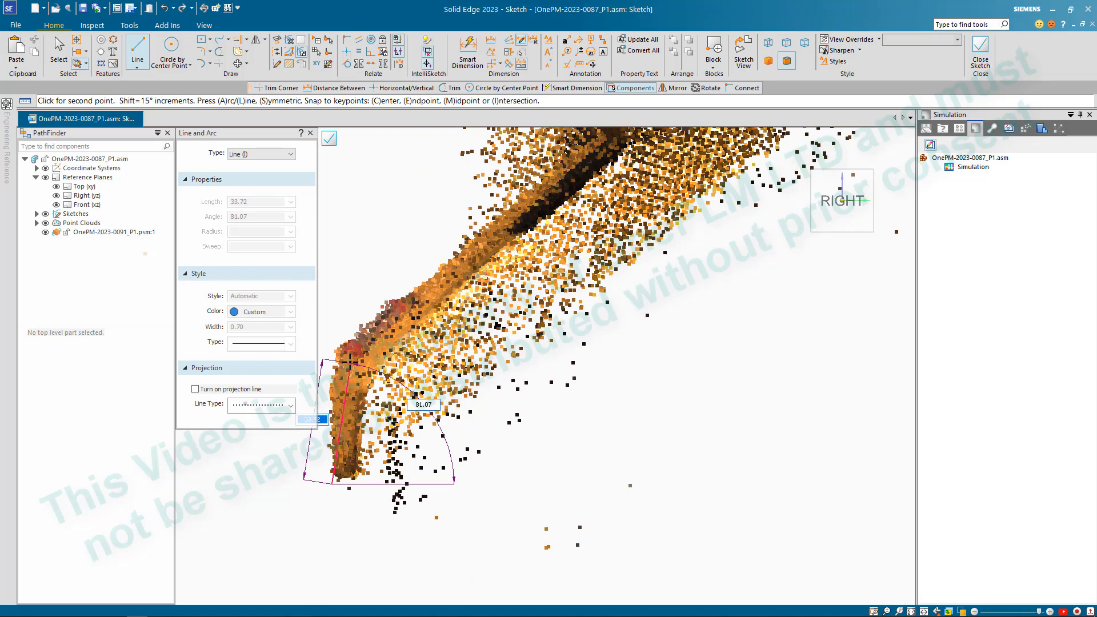
scroll(333, 349, "down", 5)
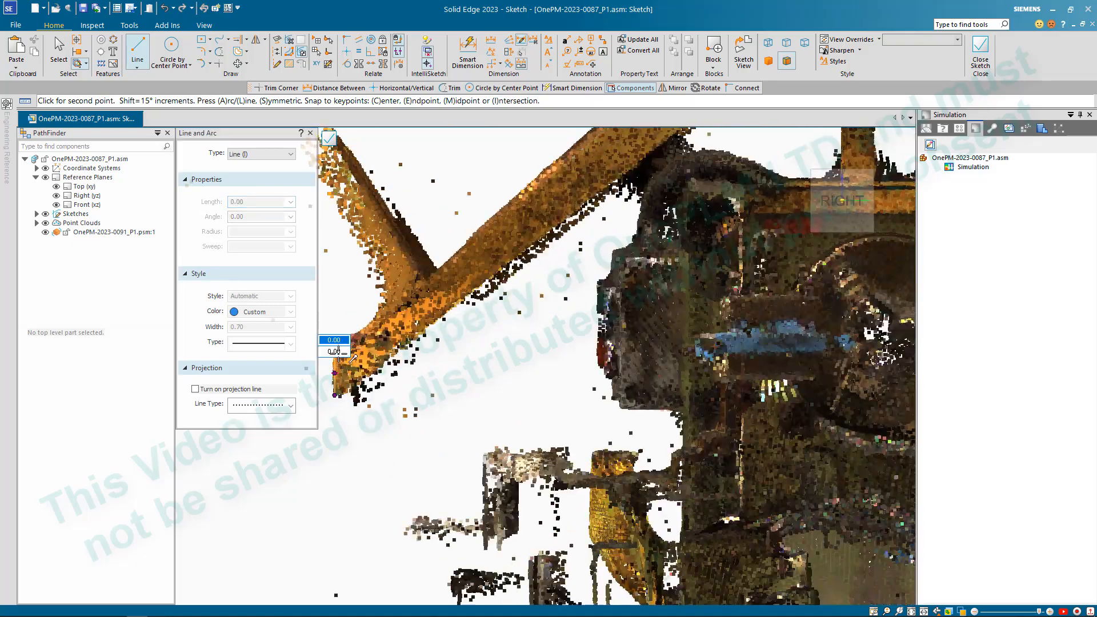
- Continue the line chain about 478 mm along the upper edge of the frame's sloped section, ending just beyond the bend
scroll(498, 233, "up", 6)
scroll(498, 233, "up", 2)
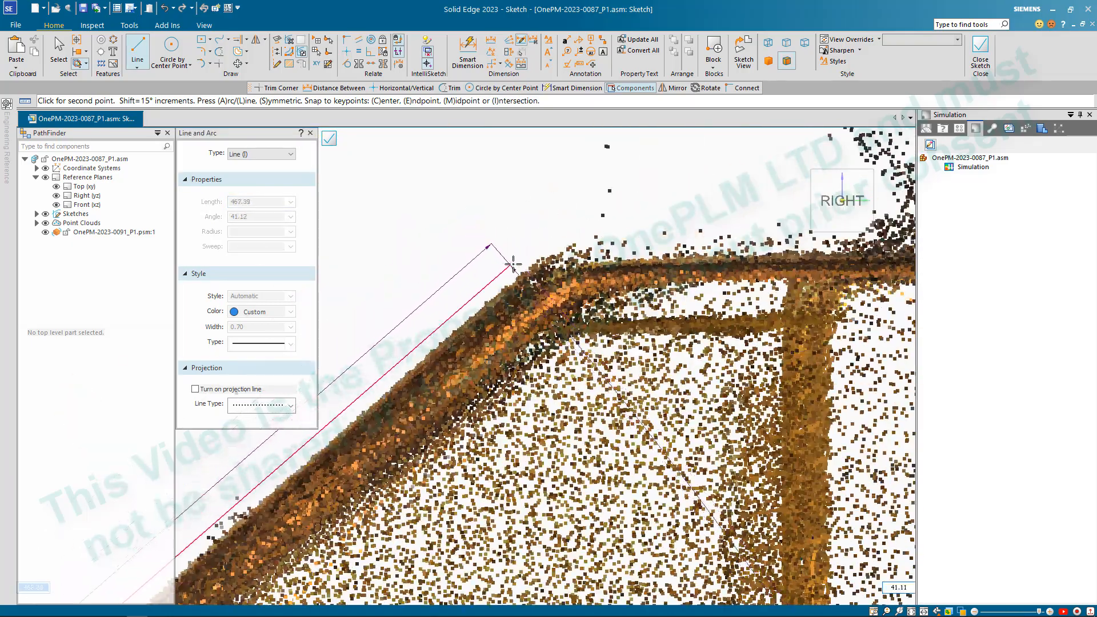
left_click(587, 218)
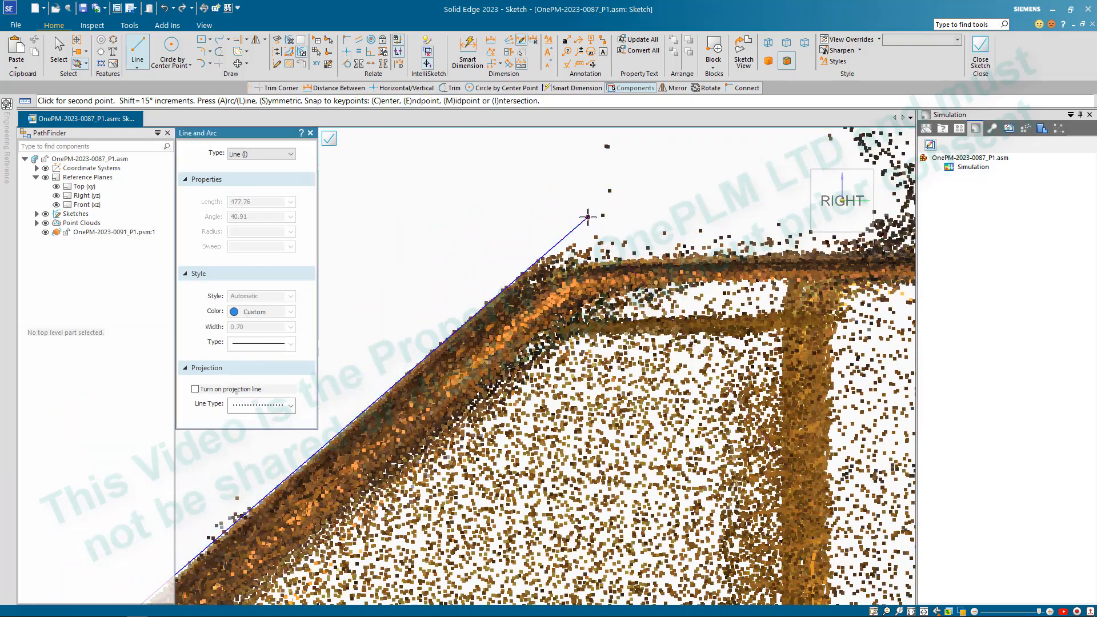
- Draw a separate line along the upper edge of the frame's flat rear section, from partway behind the bend toward the rear end
scroll(588, 217, "down", 5)
scroll(557, 268, "up", 8)
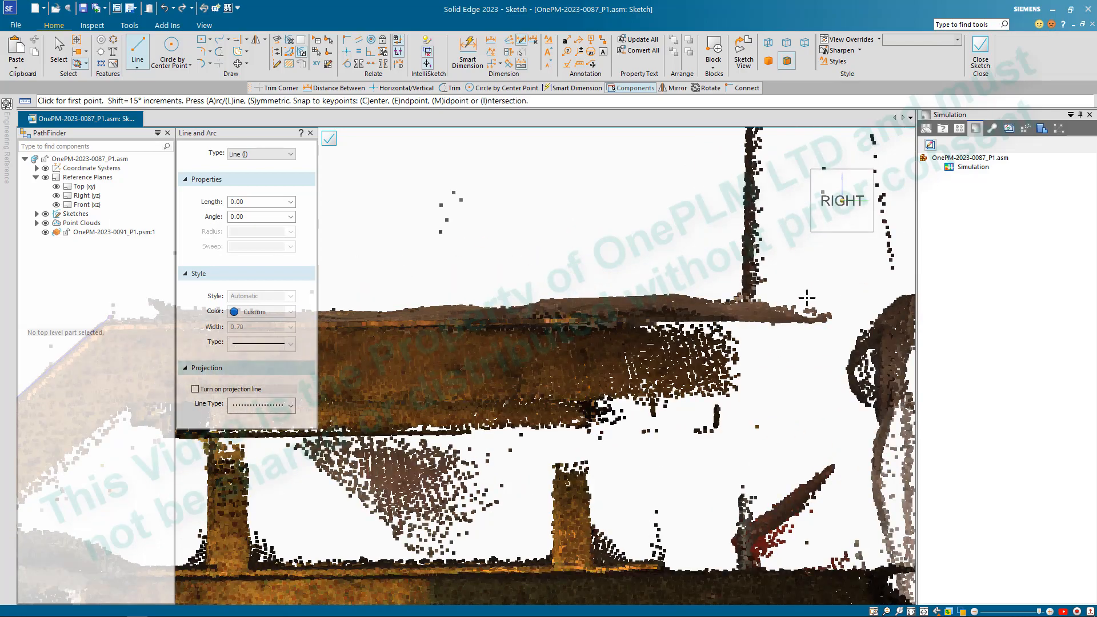
scroll(807, 297, "down", 3)
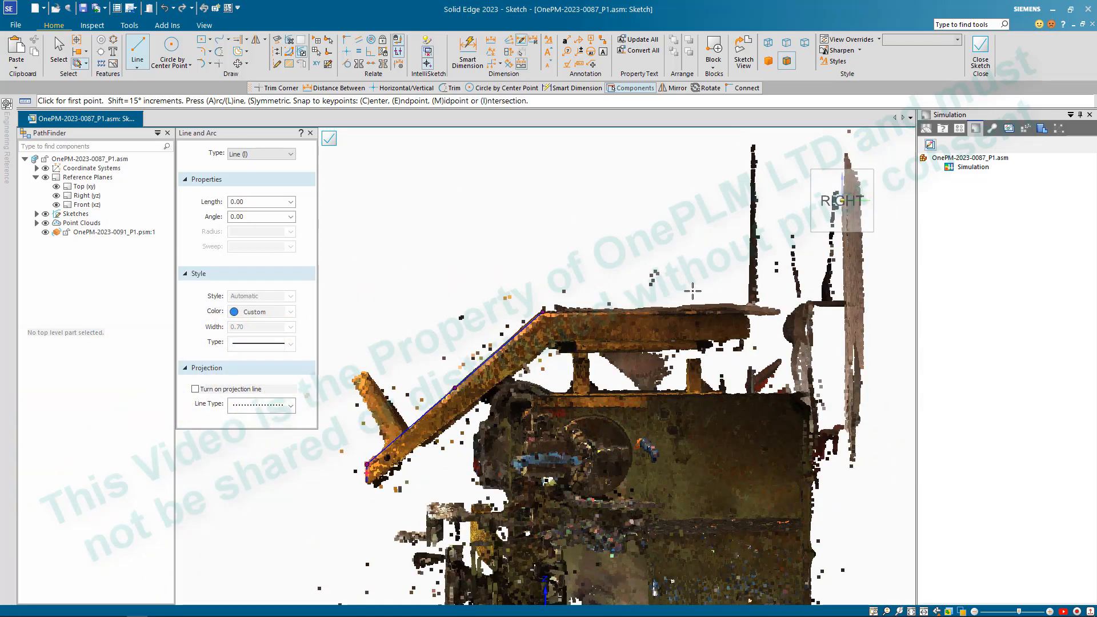
scroll(734, 291, "up", 3)
scroll(737, 309, "up", 4)
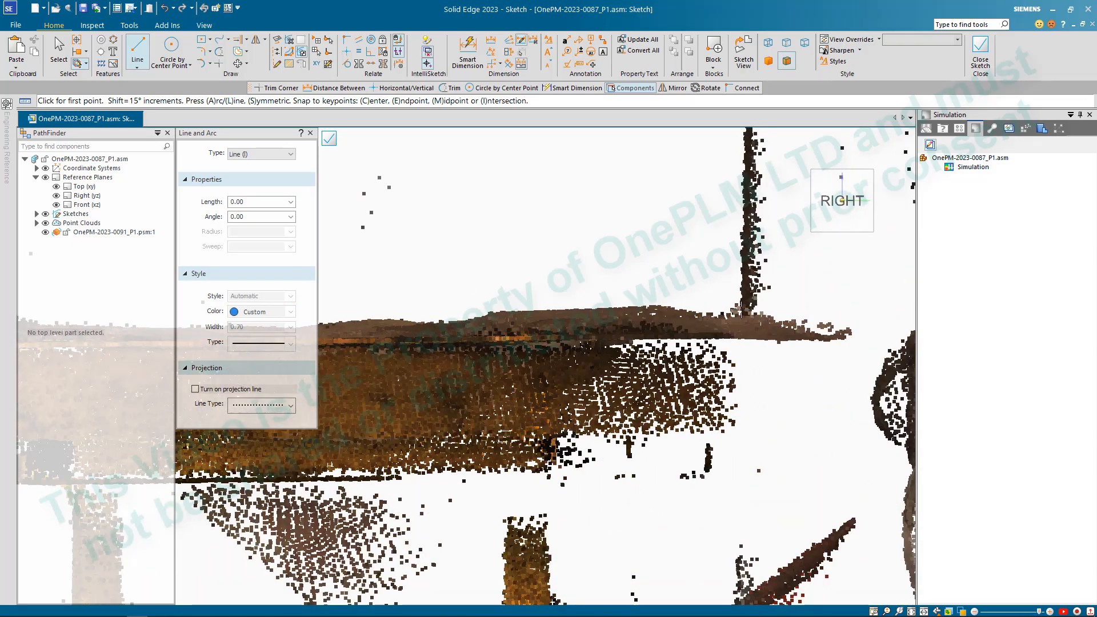
mouse_move(737, 310)
middle_mouse_down()
mouse_move(766, 348)
mouse_move(725, 297)
middle_mouse_up()
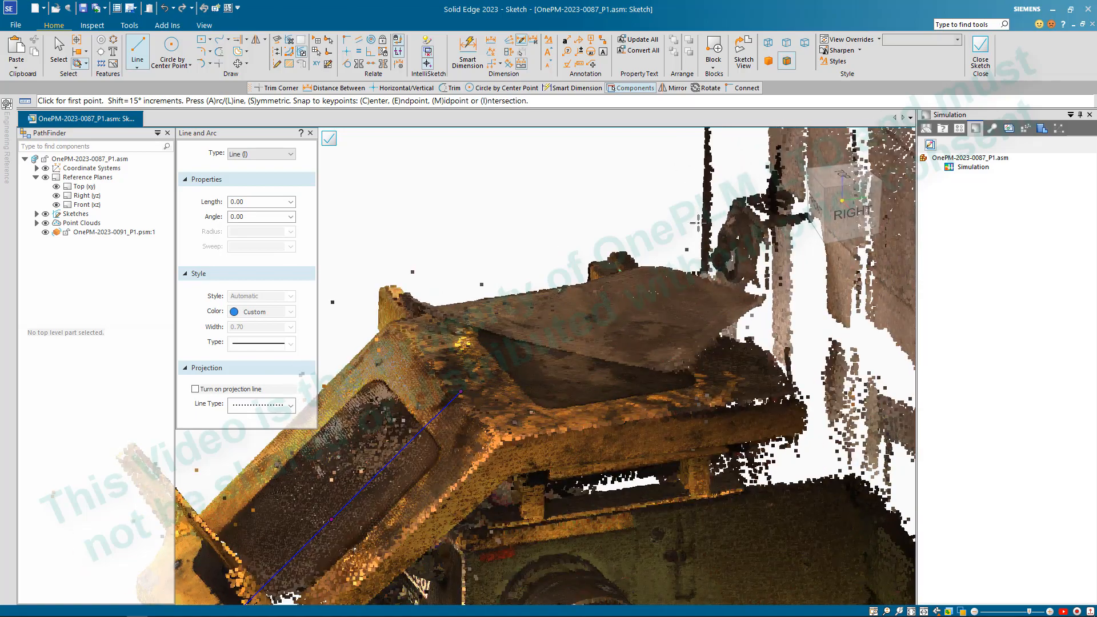
left_click(851, 214)
scroll(482, 218, "up", 5)
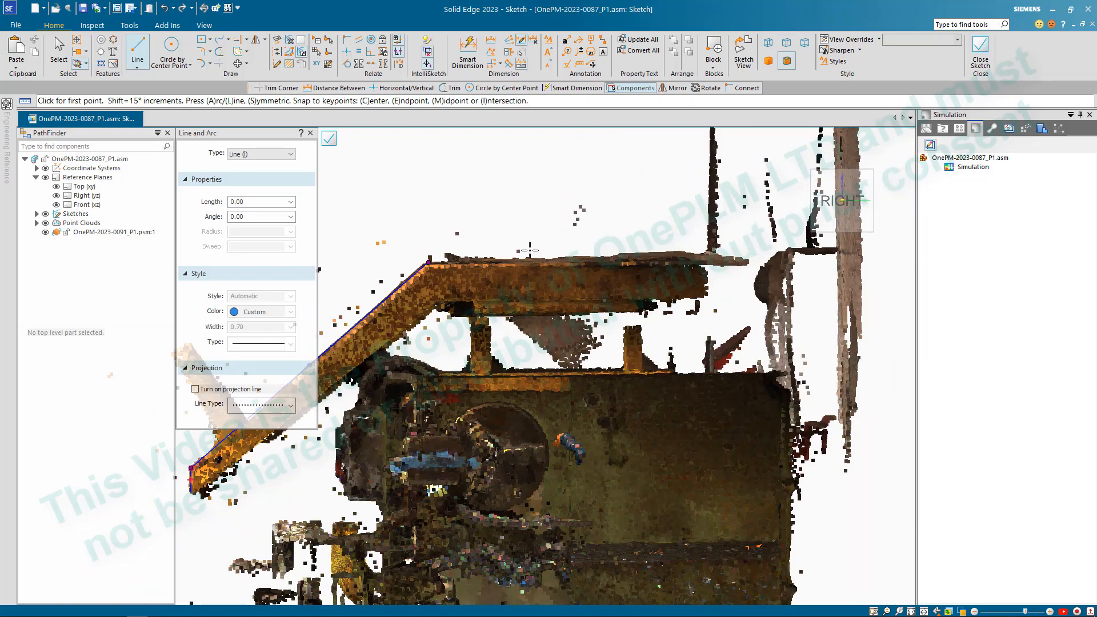
scroll(526, 253, "up", 3)
scroll(835, 229, "up", 5)
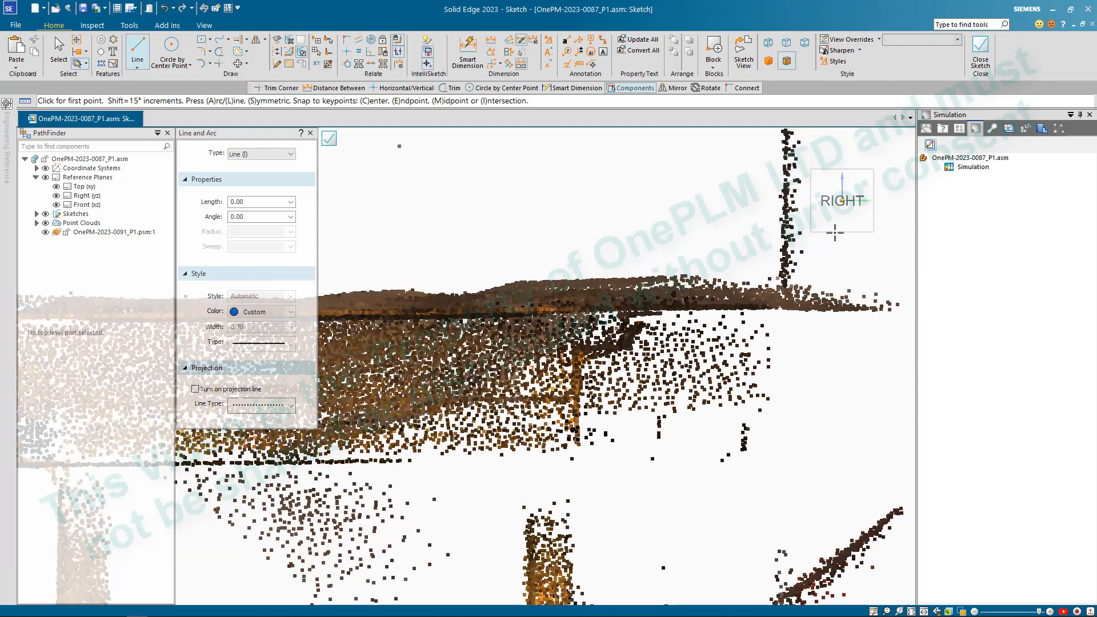
scroll(835, 229, "down", 2)
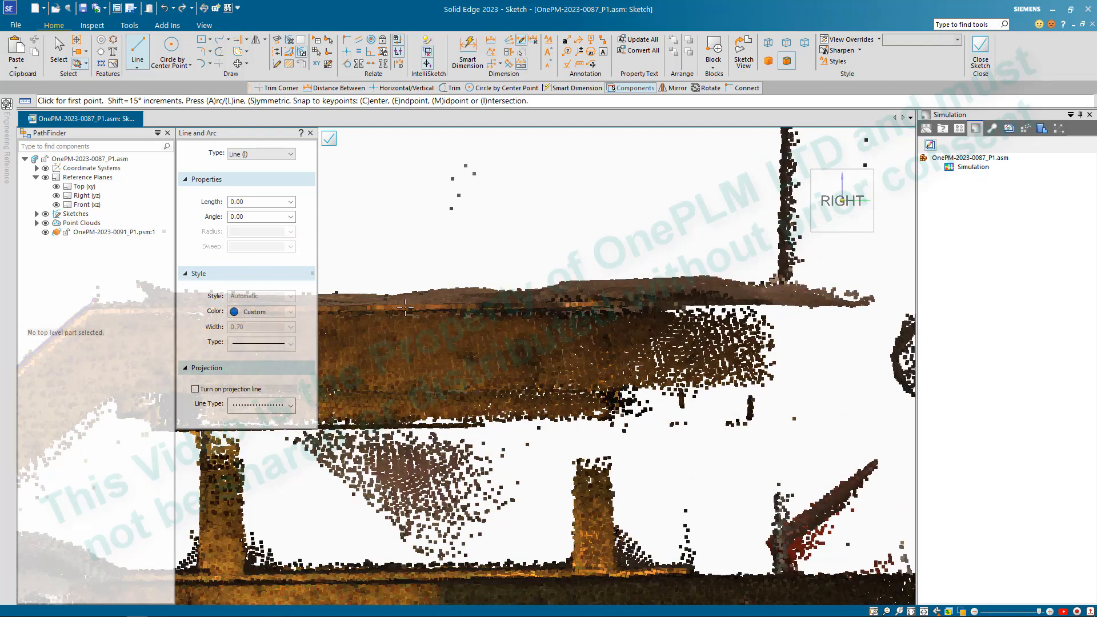
left_click(400, 306)
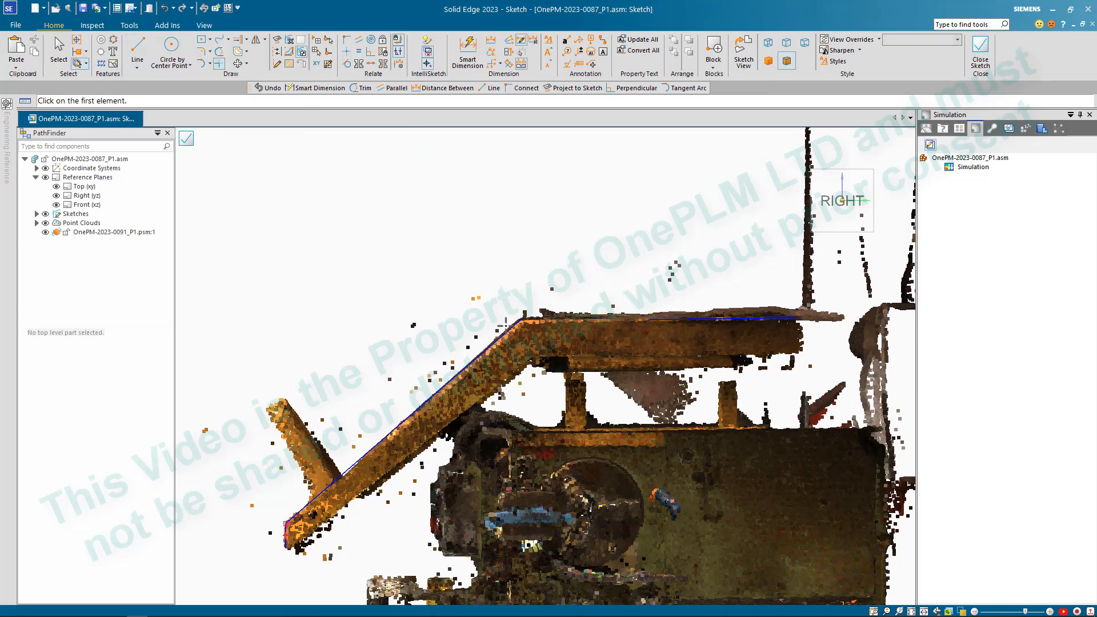
- Extend the flat section's upper line forward and trim it to a corner with the sloped line at the bend
left_click(654, 317)
left_click(678, 317)
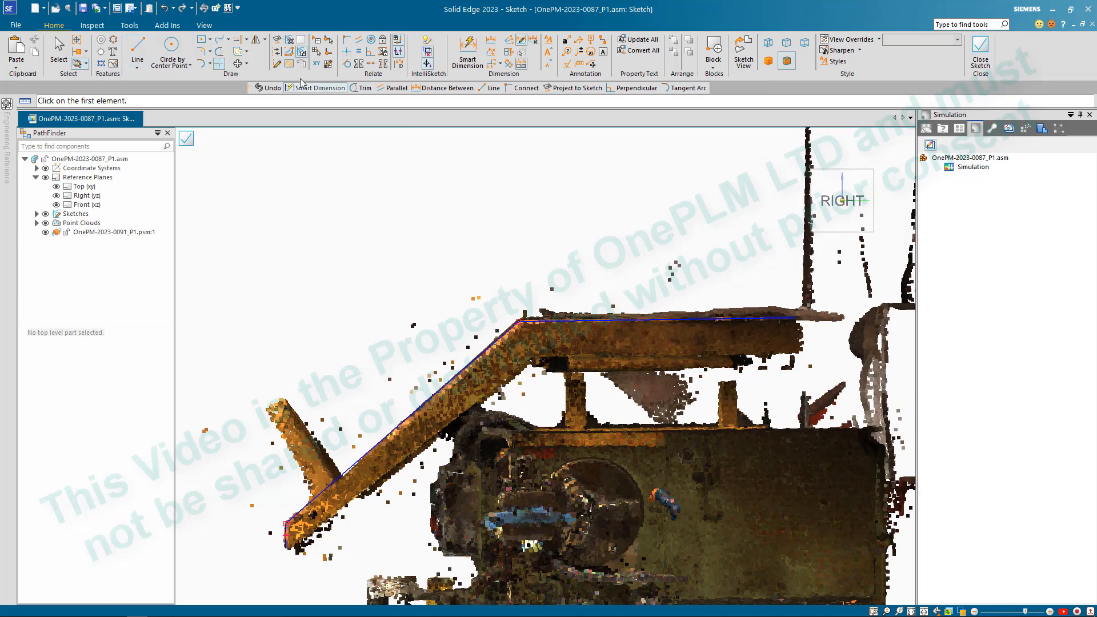
- Draw a nearly vertical line about 114 mm long down the post at the frame's rear, ending just above the upper edge line
left_click(138, 49)
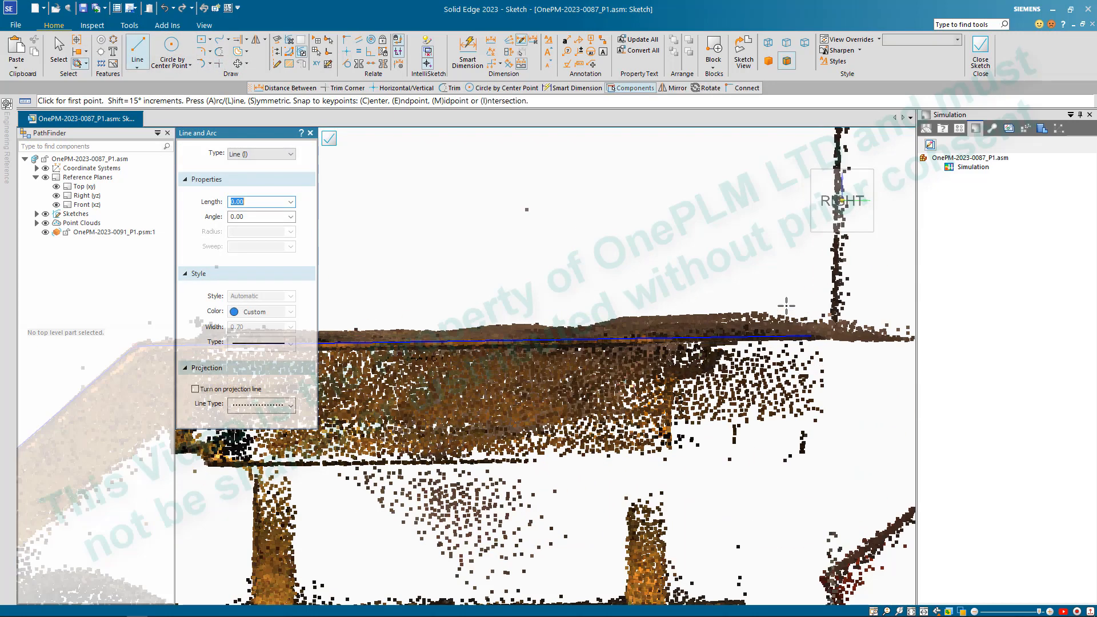
scroll(831, 337, "down", 4)
scroll(808, 252, "down", 6)
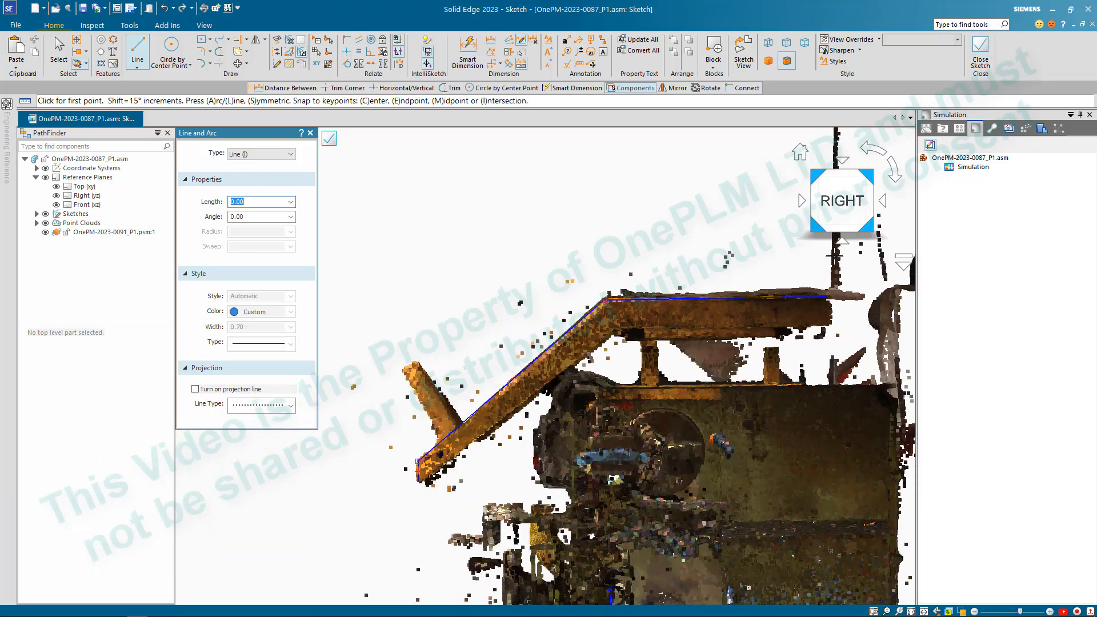
scroll(809, 252, "up", 7)
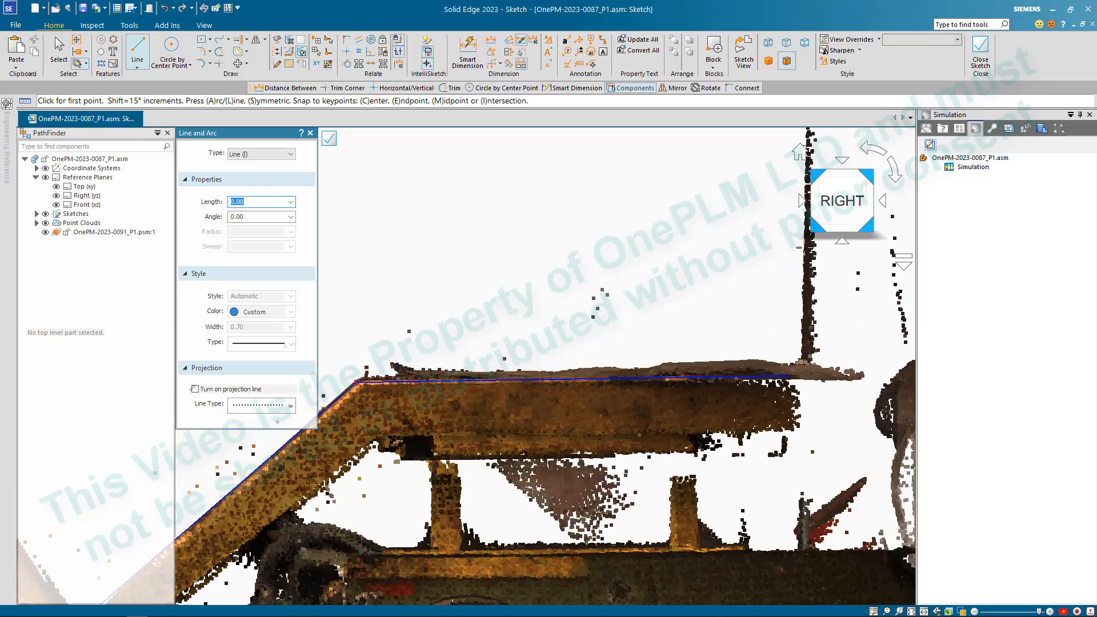
left_click(800, 247)
scroll(804, 356, "up", 3)
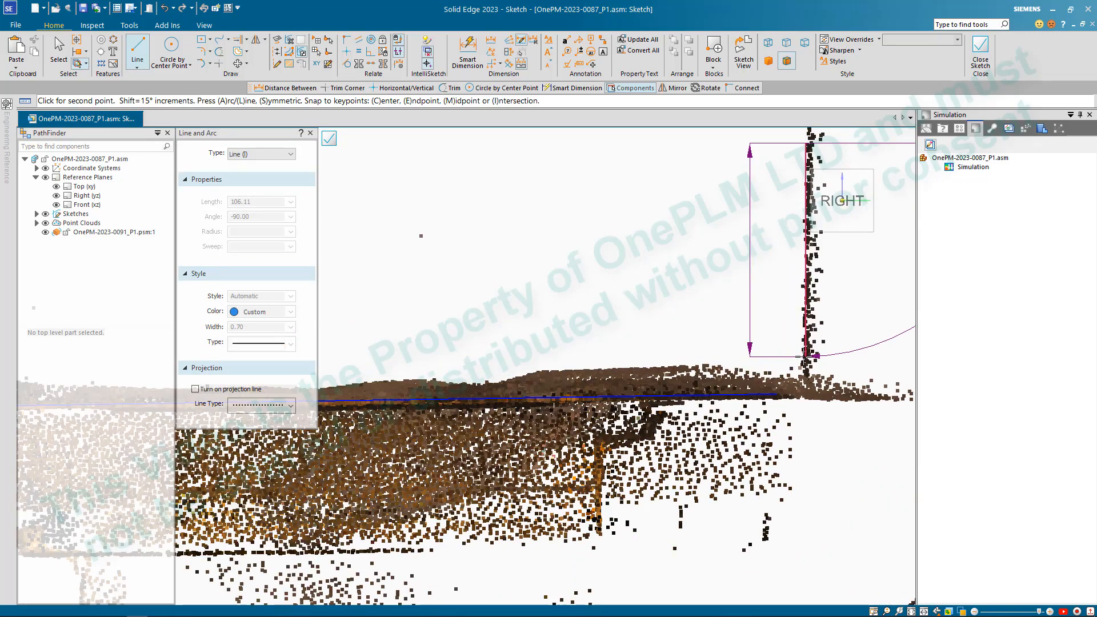
scroll(804, 356, "up", 2)
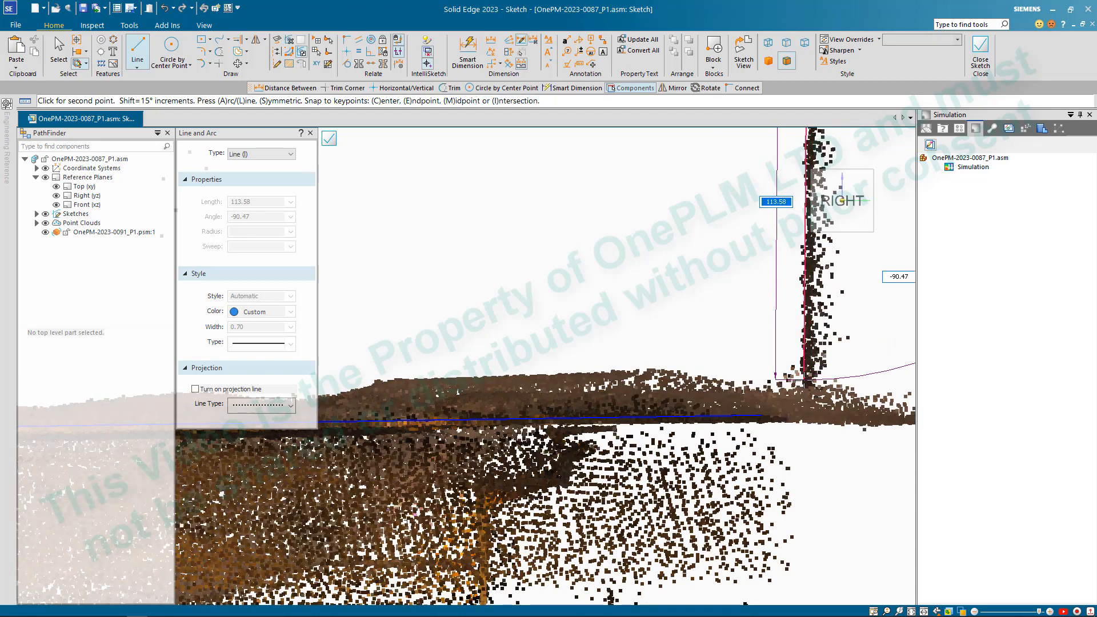
left_click(805, 379)
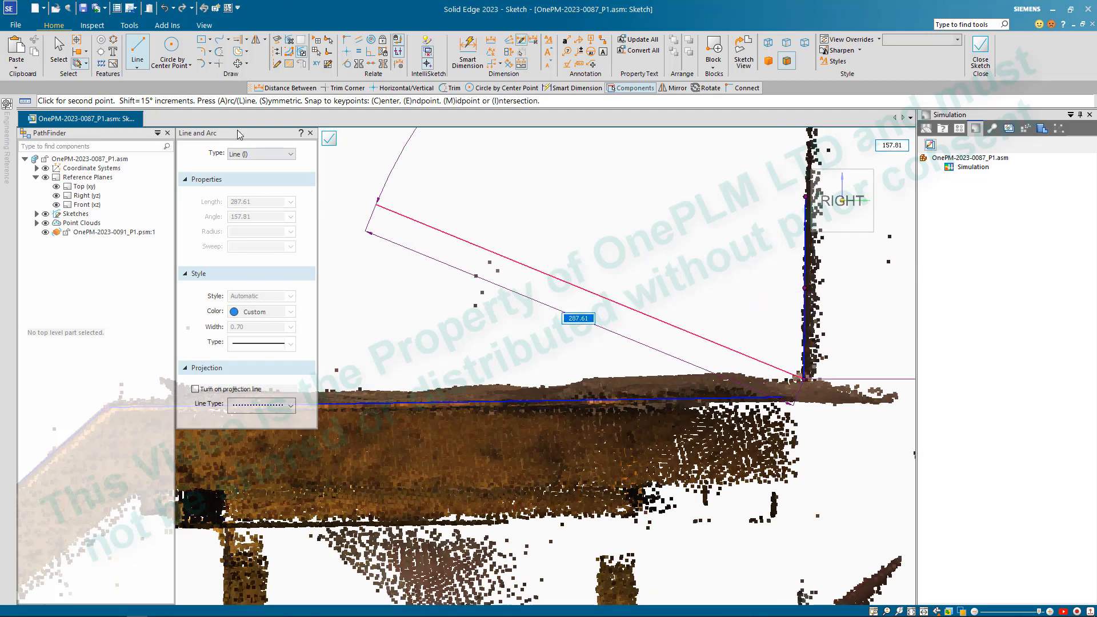
- Trim the flat section's upper line and the rear post line to a corner where they meet
left_click(218, 64)
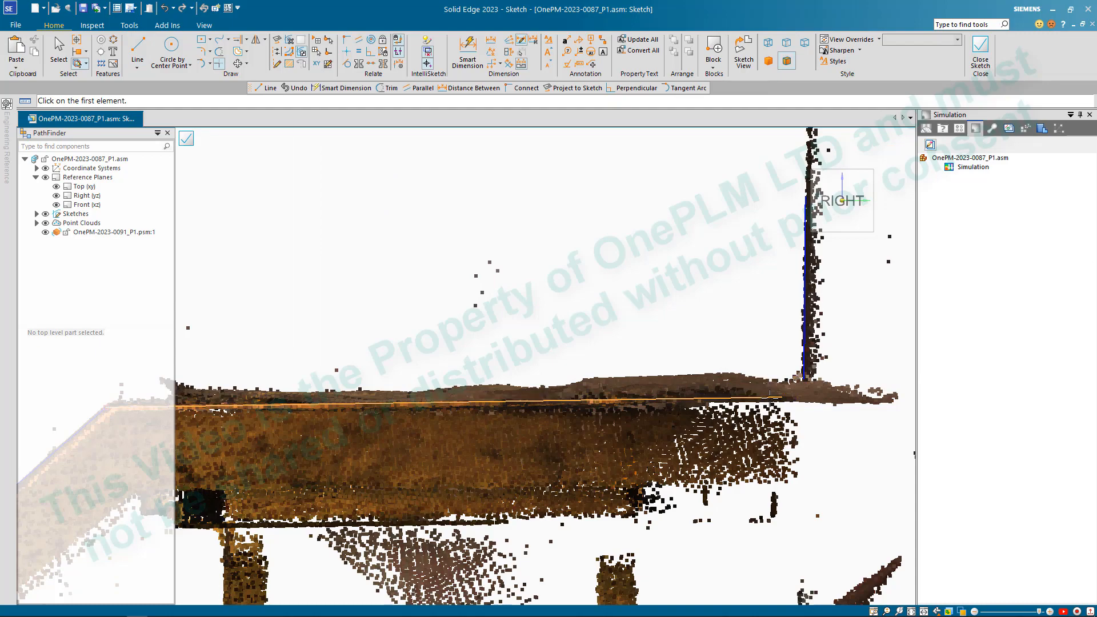
middle_click_drag(797, 366, 787, 362)
scroll(800, 368, "down", 5)
scroll(812, 377, "up", 3)
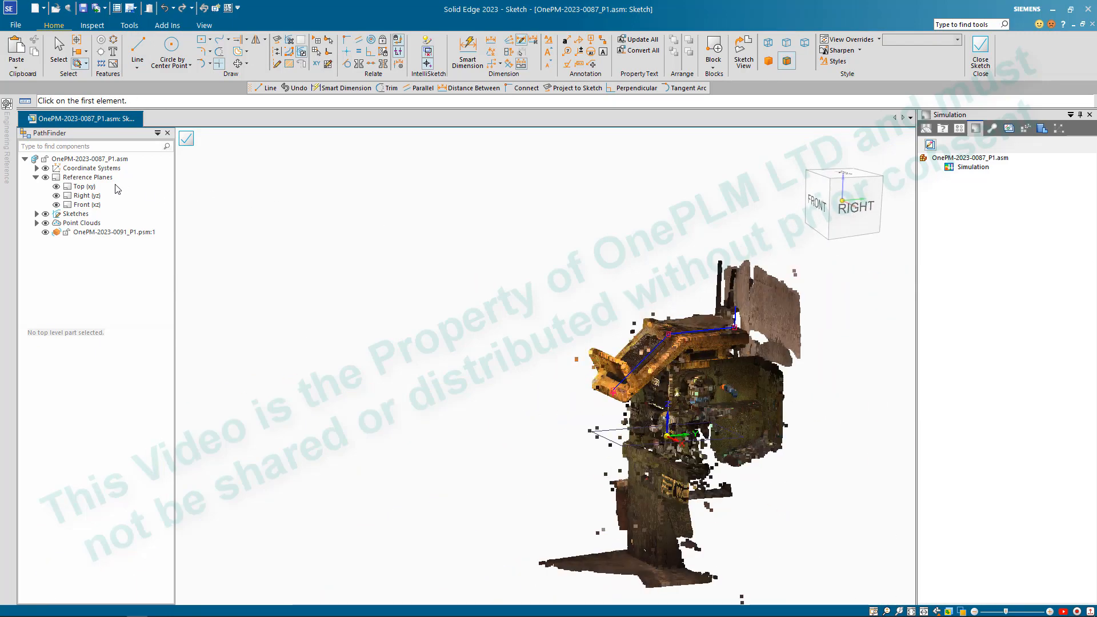
- Hide the point cloud and finish the side profile sketch, returning to the assembly
left_click(46, 222)
middle_click_drag(634, 337, 636, 383)
scroll(737, 392, "up", 3)
key("Escape")
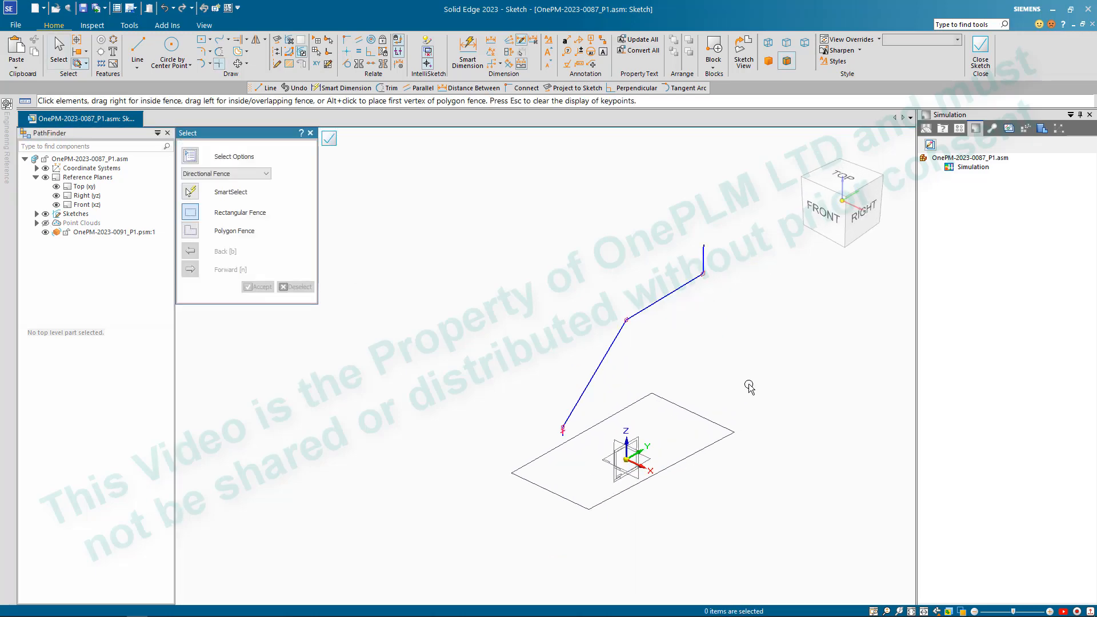
left_click(980, 50)
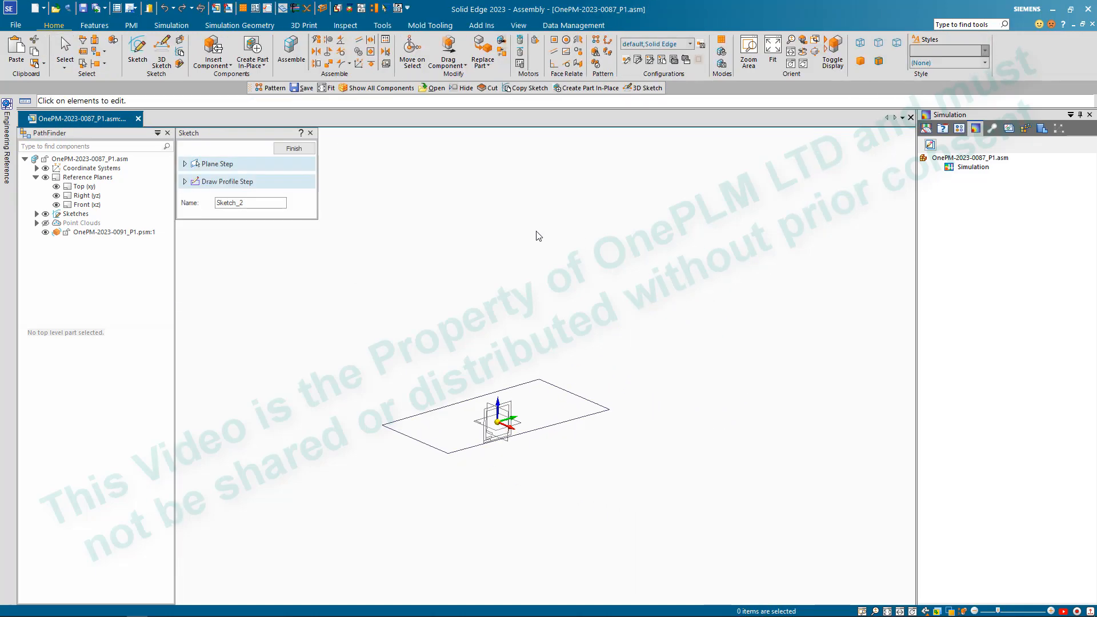
left_click(294, 150)
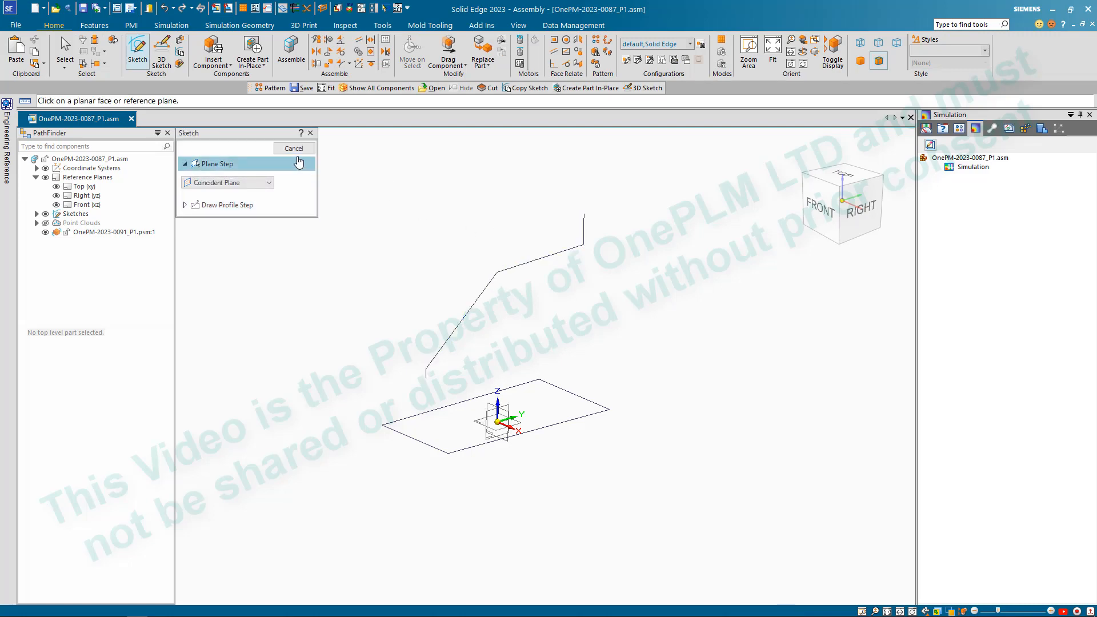
- Copy the side profile sketch into the part OnePM-2023-0091_P1.psm:1 with Link to file enabled
left_click(181, 55)
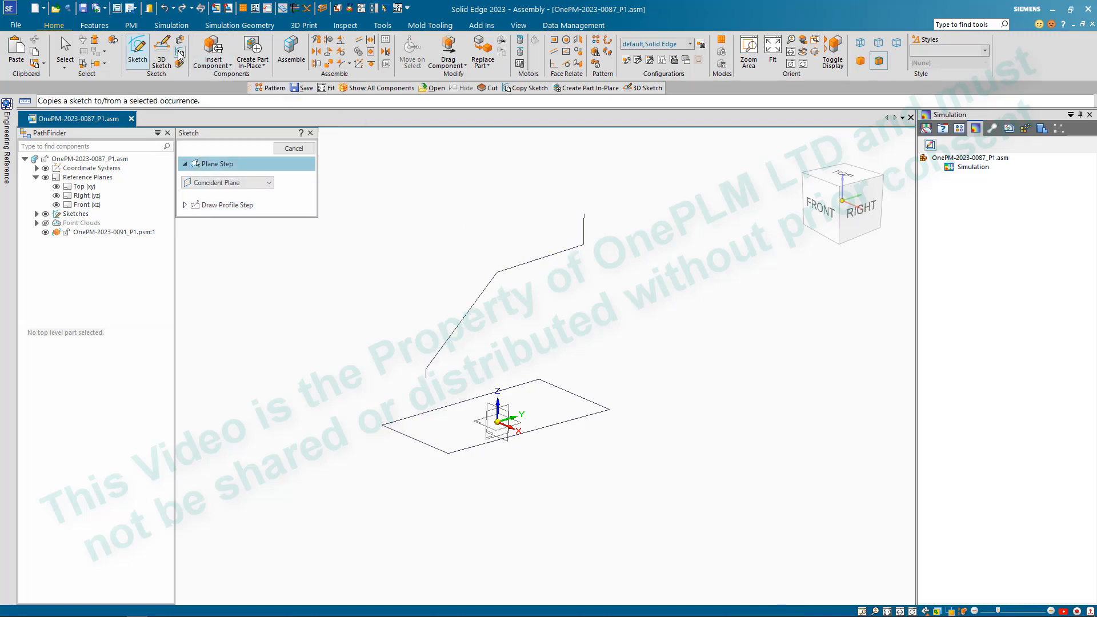
left_click(499, 273)
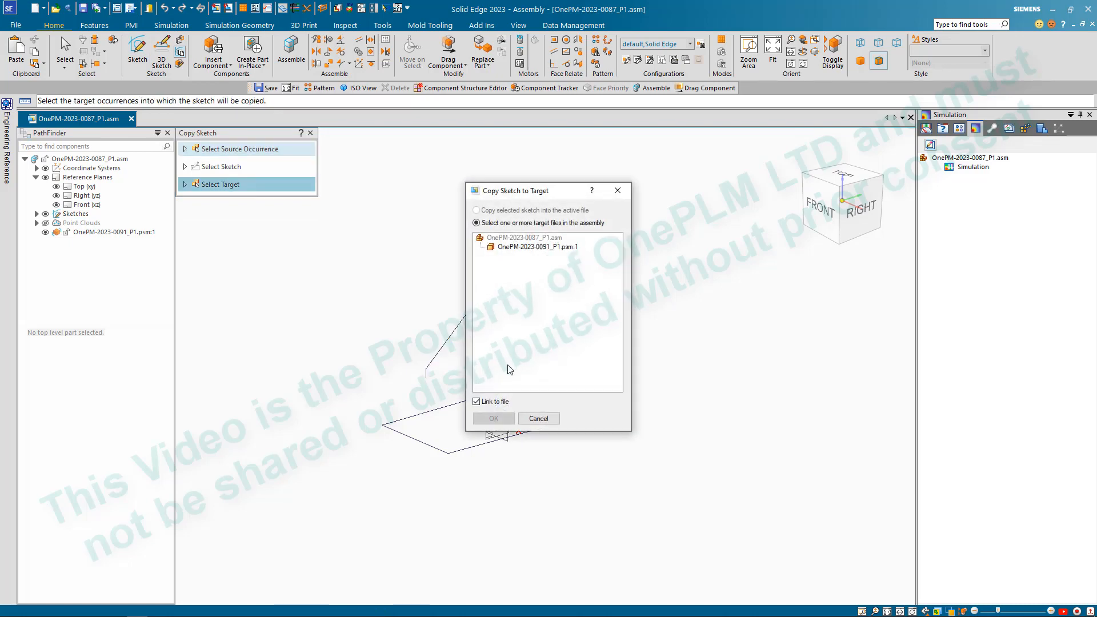
left_click(535, 248)
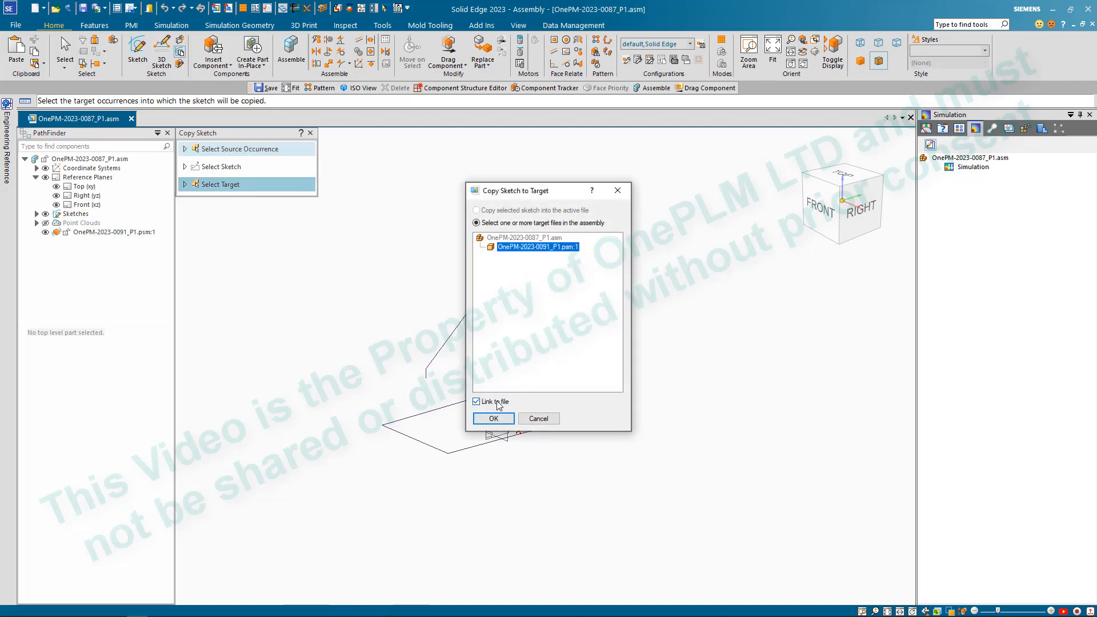
left_click(497, 419)
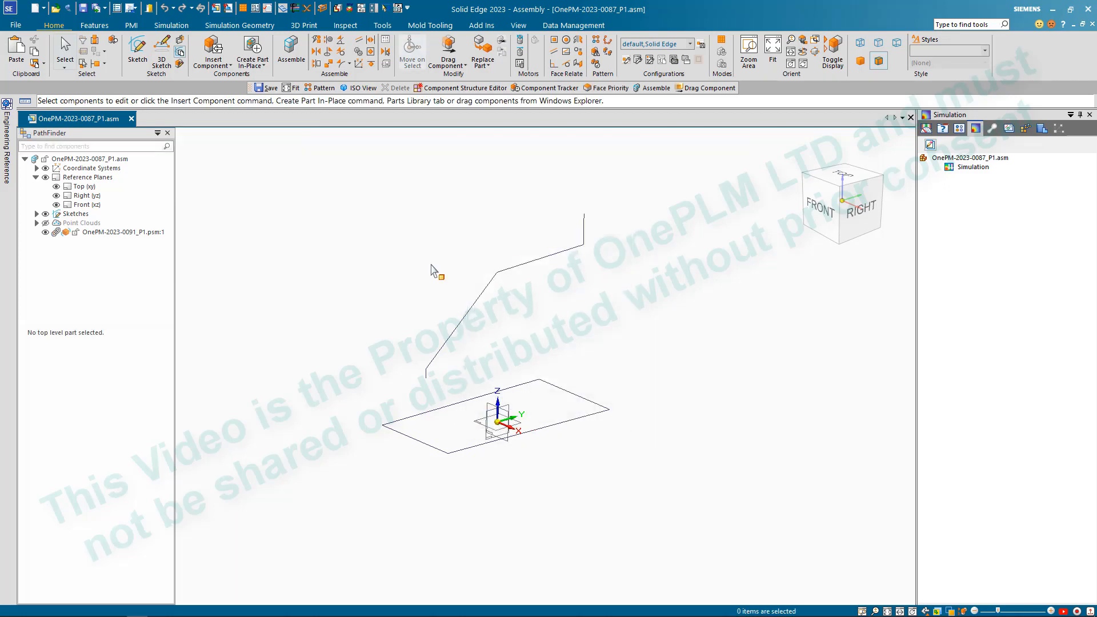
- Copy the top-plane outline sketch into the part OnePM-2023-0091_P1.psm:1 with Link to file enabled
left_click(180, 53)
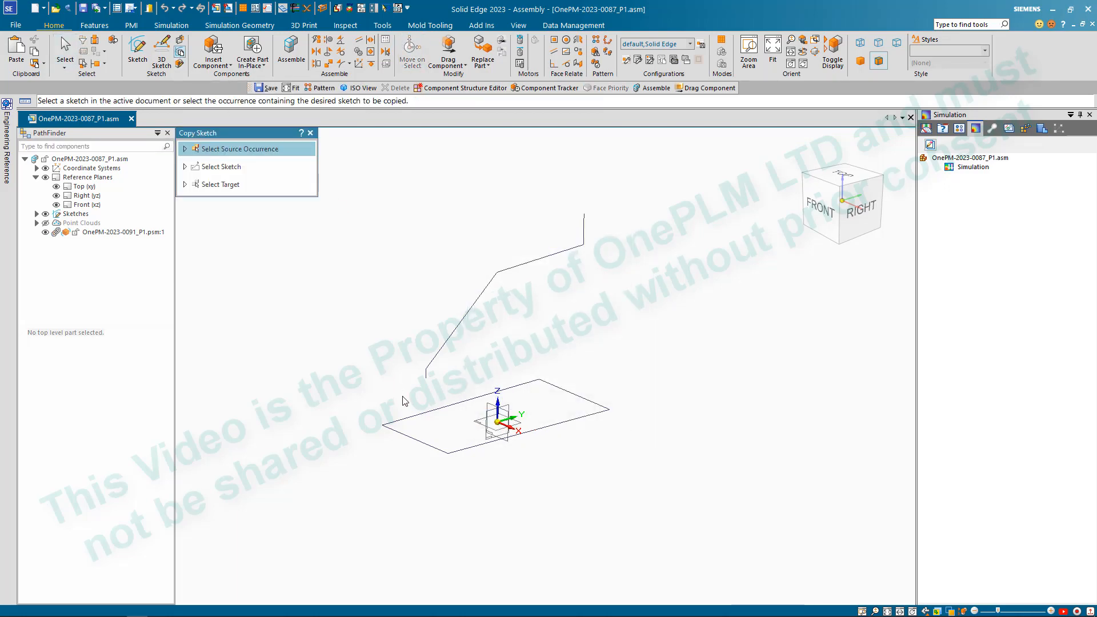
left_click(423, 446)
left_click(519, 248)
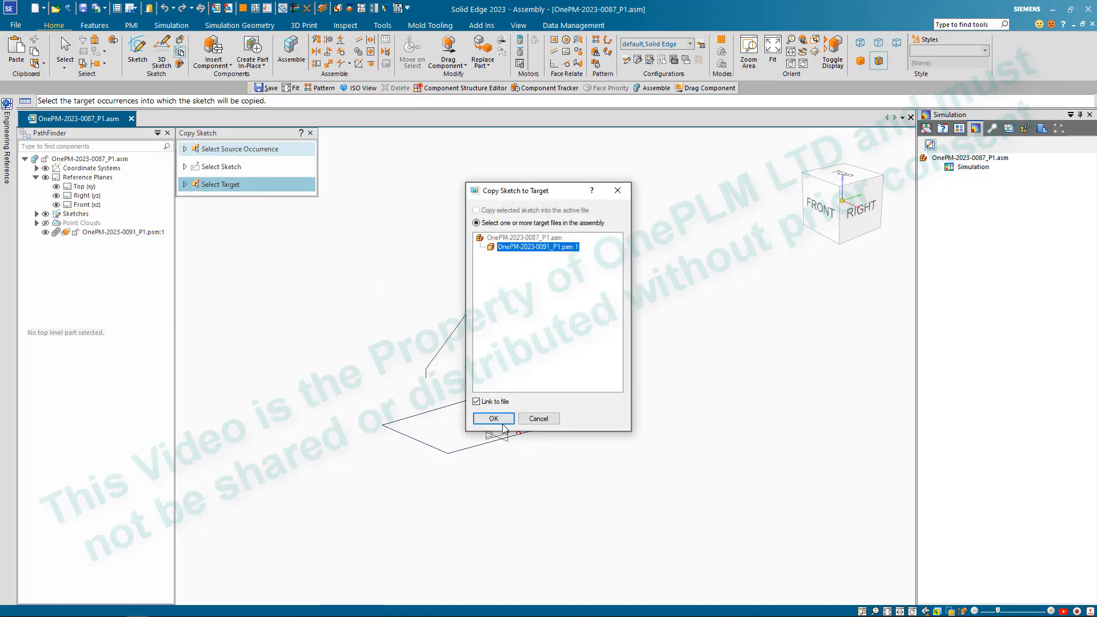
left_click(503, 426)
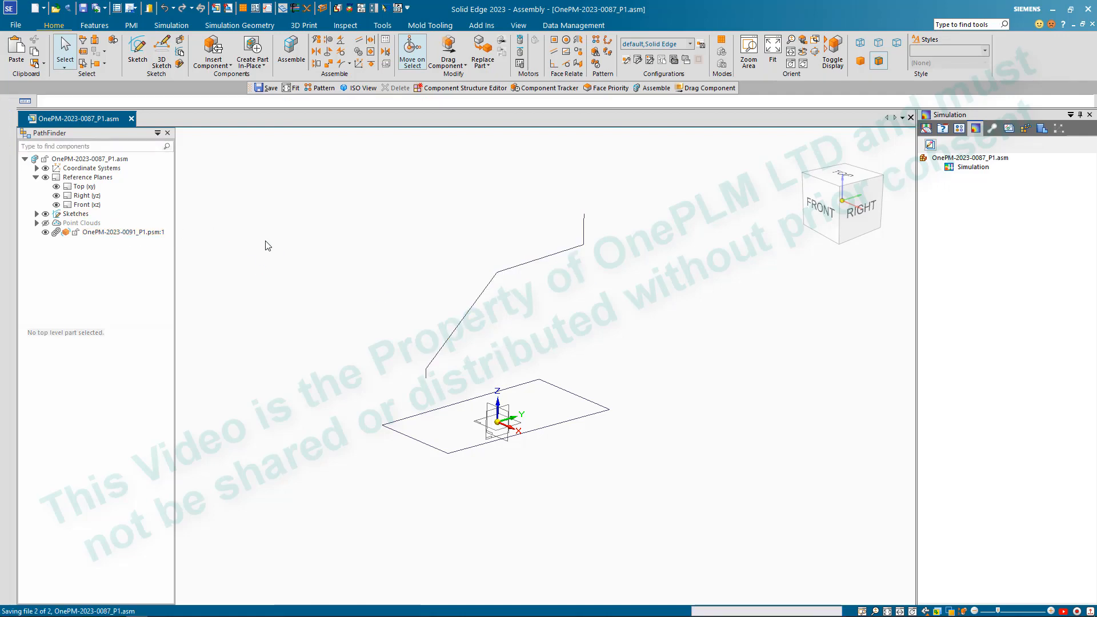
- Open the part OnePM-2023-0091_P1.psm in its own window and create a Cross curve from the side profile and the outline sketch
left_click(122, 232)
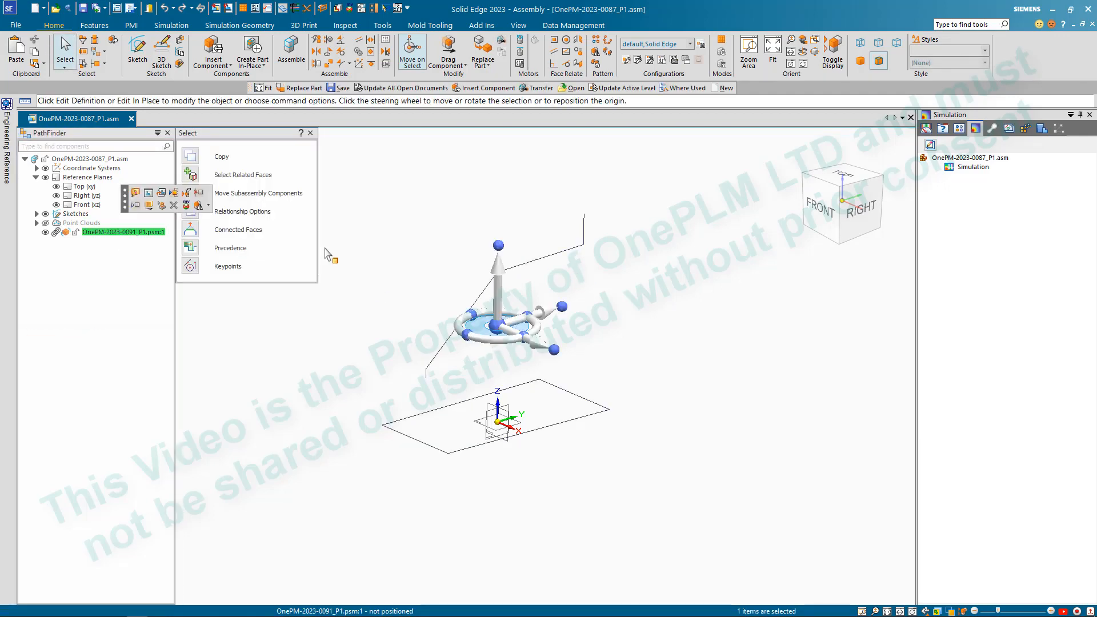
left_click(162, 197)
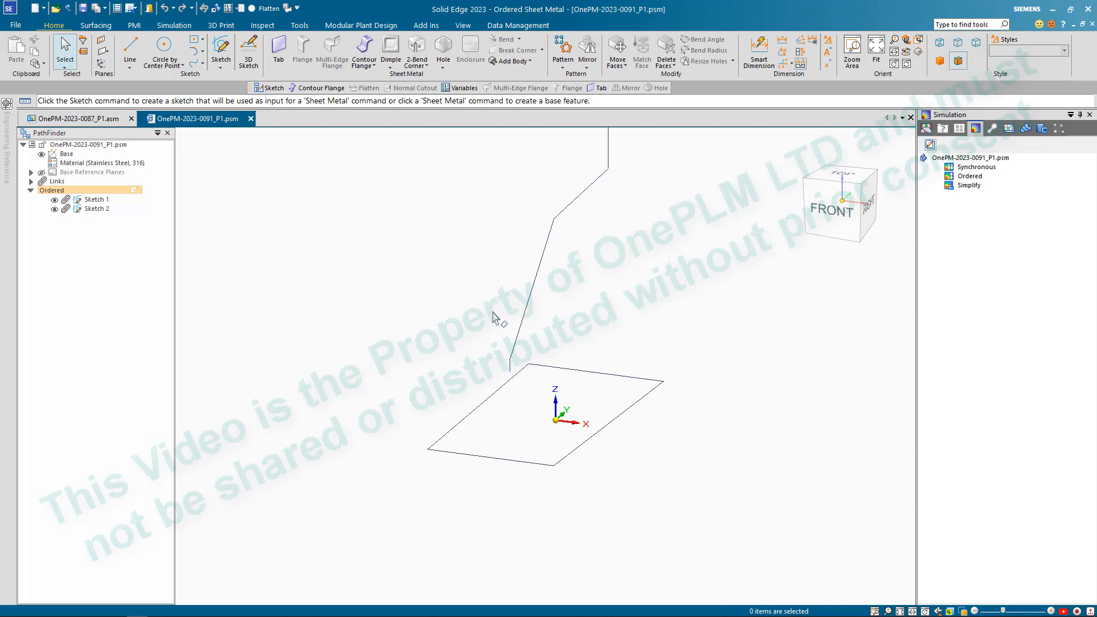
left_click(98, 25)
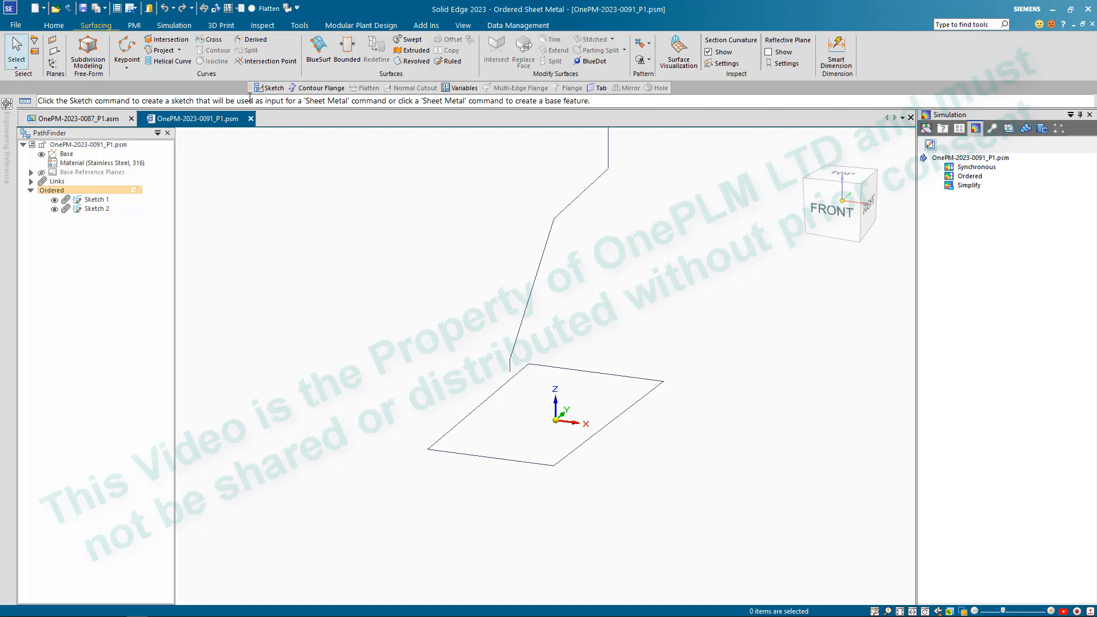
left_click(211, 39)
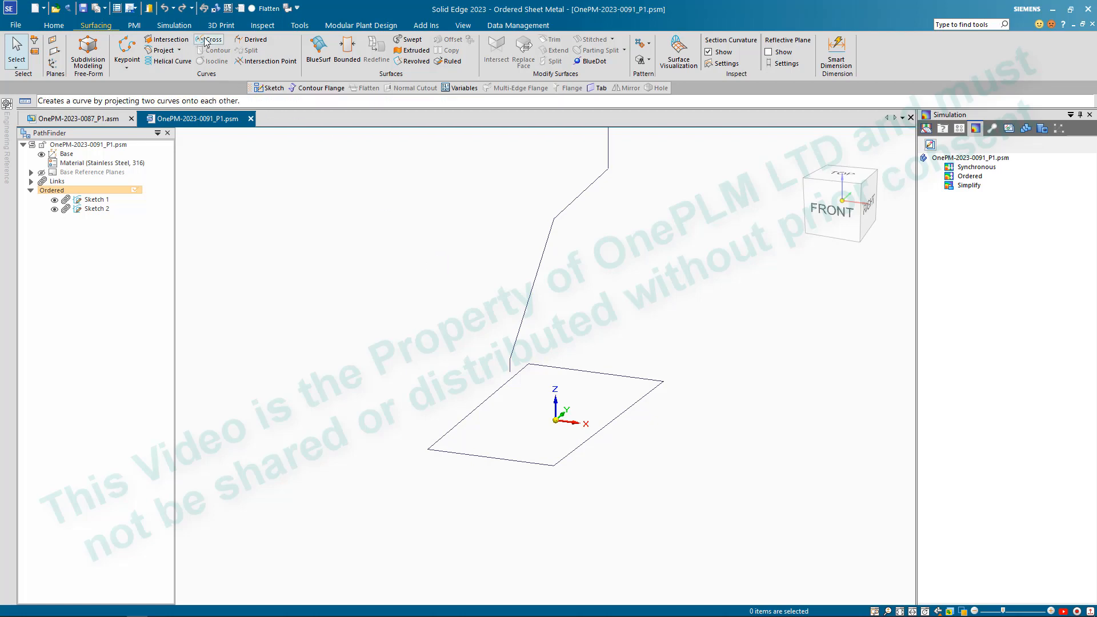
left_click(539, 282)
right_click(593, 296)
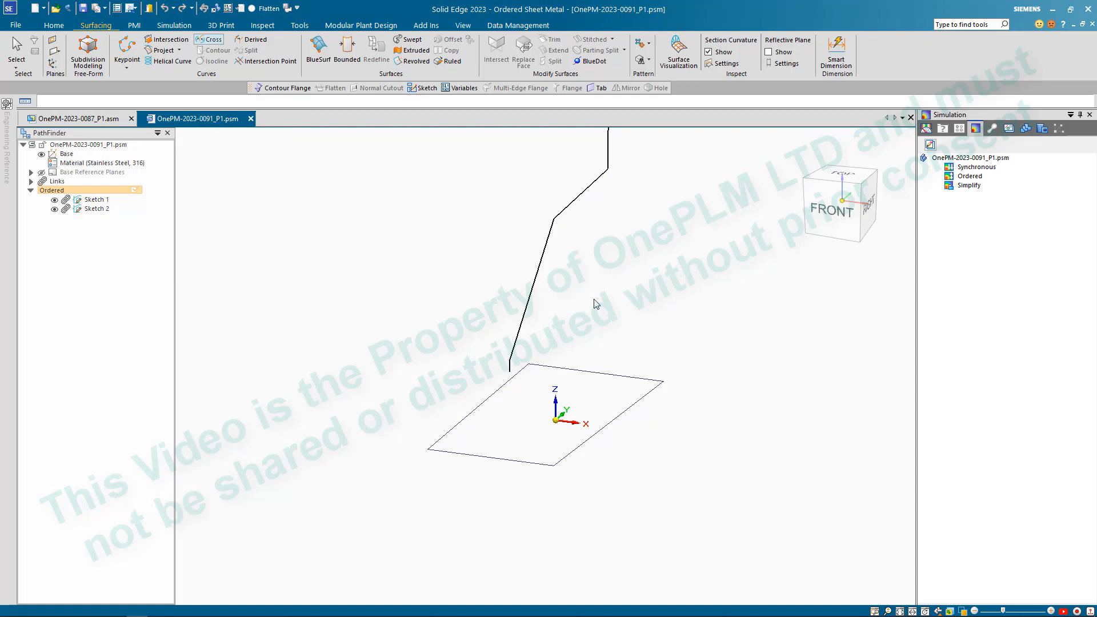
left_click(622, 375)
right_click(671, 460)
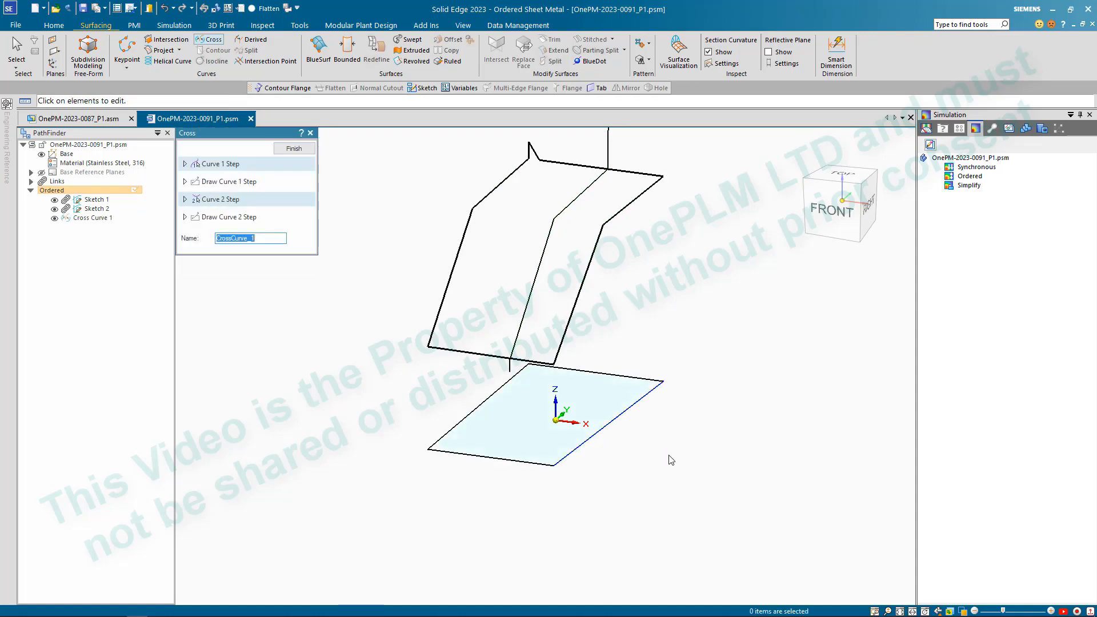
- Inspect the cross curve around its rear end and finish the Cross feature
scroll(667, 457, "down", 3)
middle_click_drag(671, 454, 609, 377)
middle_click_drag(612, 192, 645, 184)
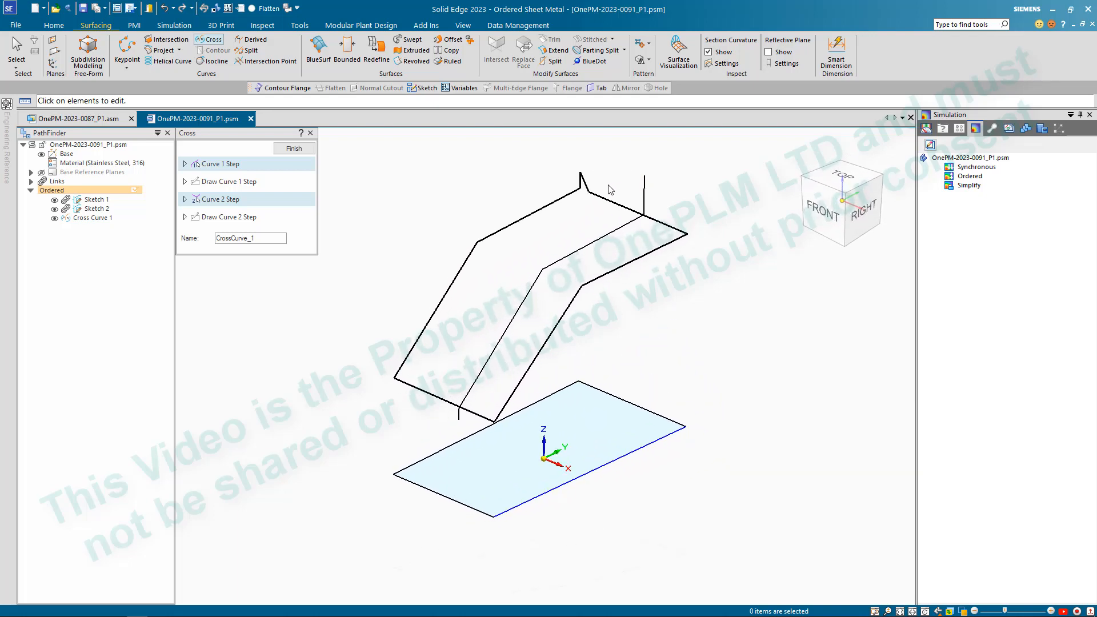
scroll(594, 194, "up", 1)
scroll(554, 192, "down", 2)
right_click(294, 161)
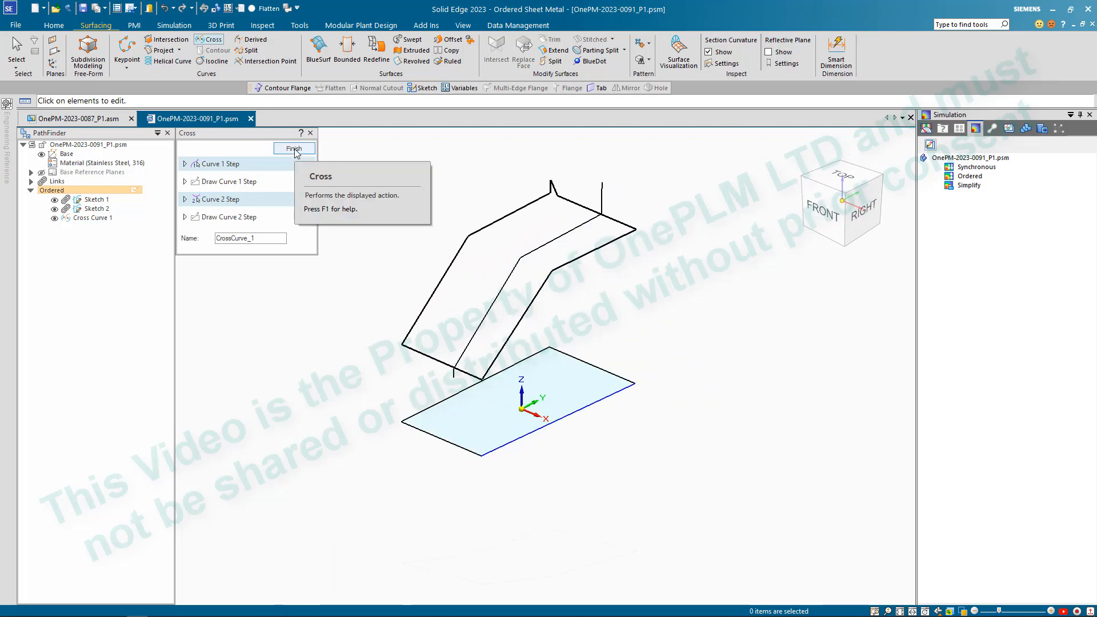
left_click(374, 172)
left_click(308, 164)
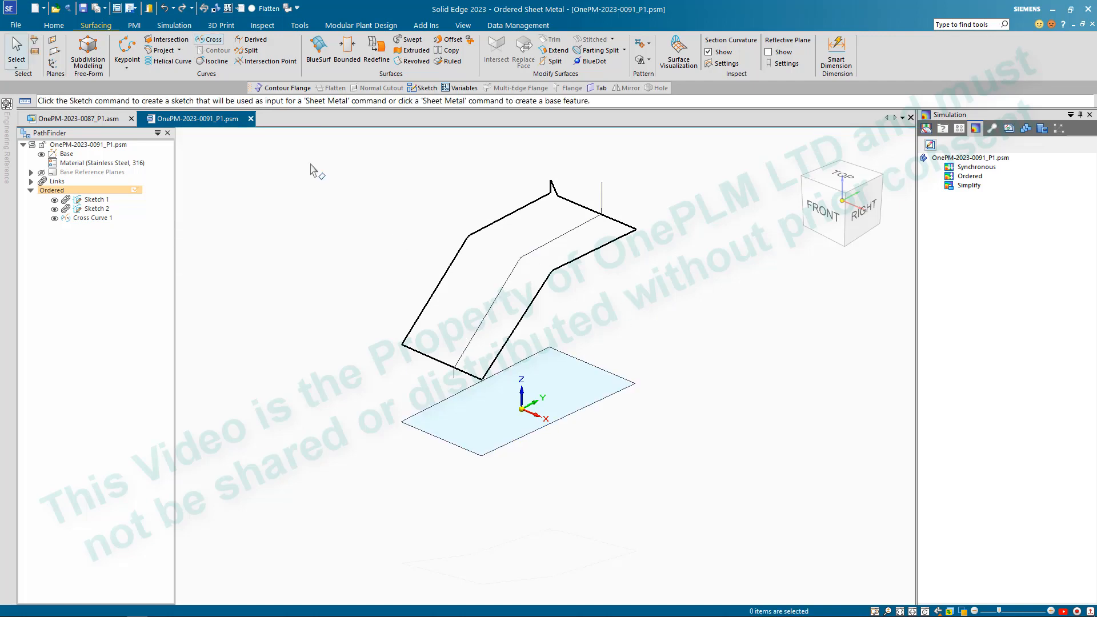
scroll(403, 191, "up", 1)
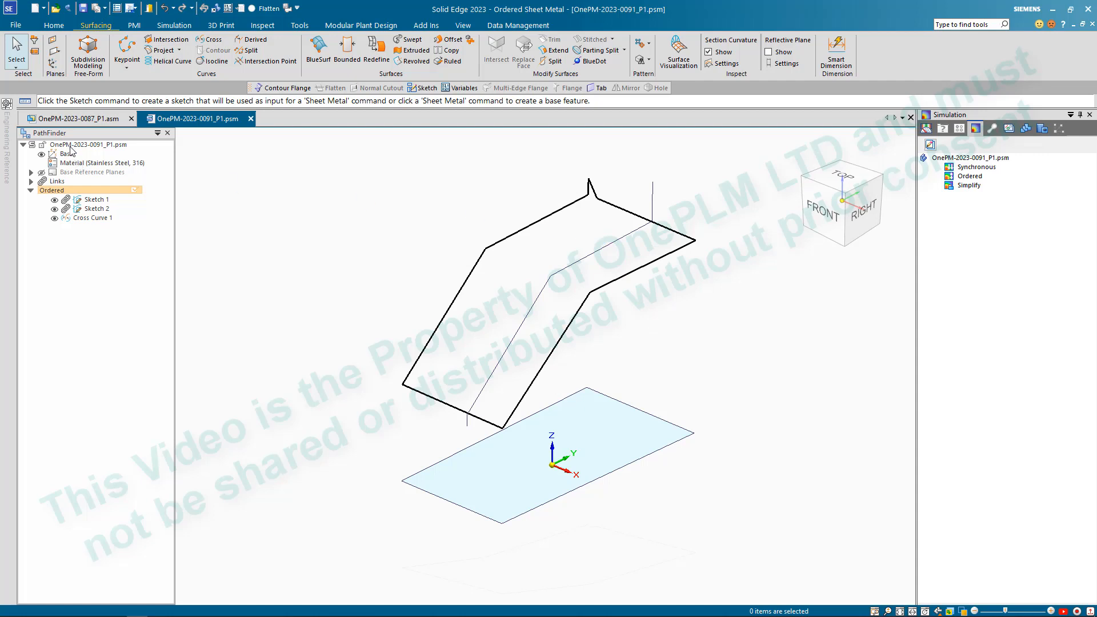
- Switch back to the assembly, open the top-plane outline sketch for editing and display the point cloud
left_click(83, 118)
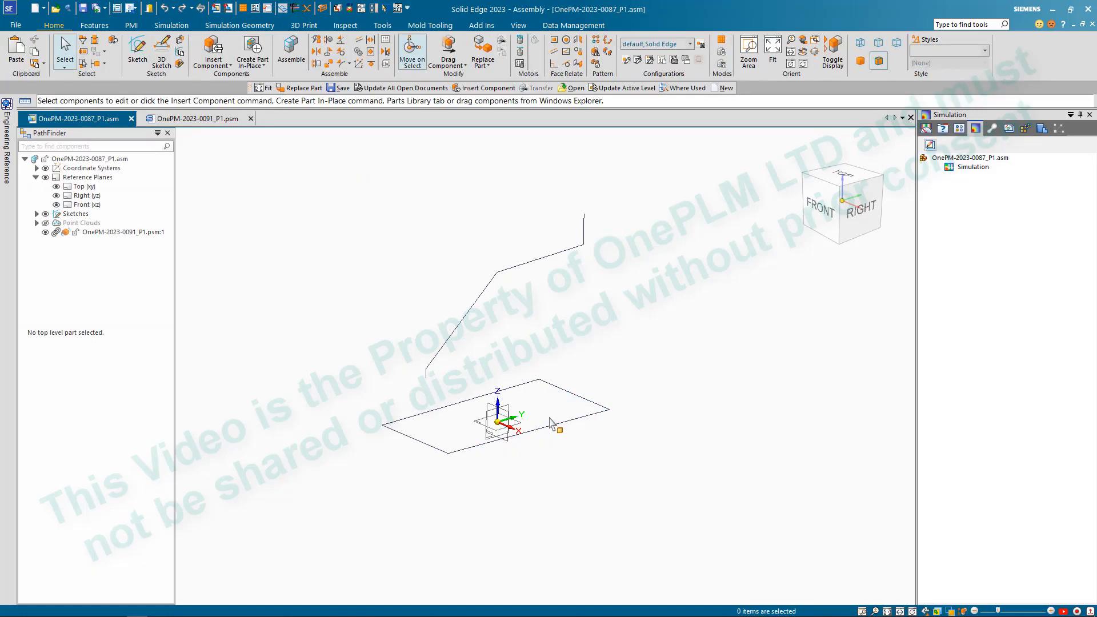
left_click(578, 399)
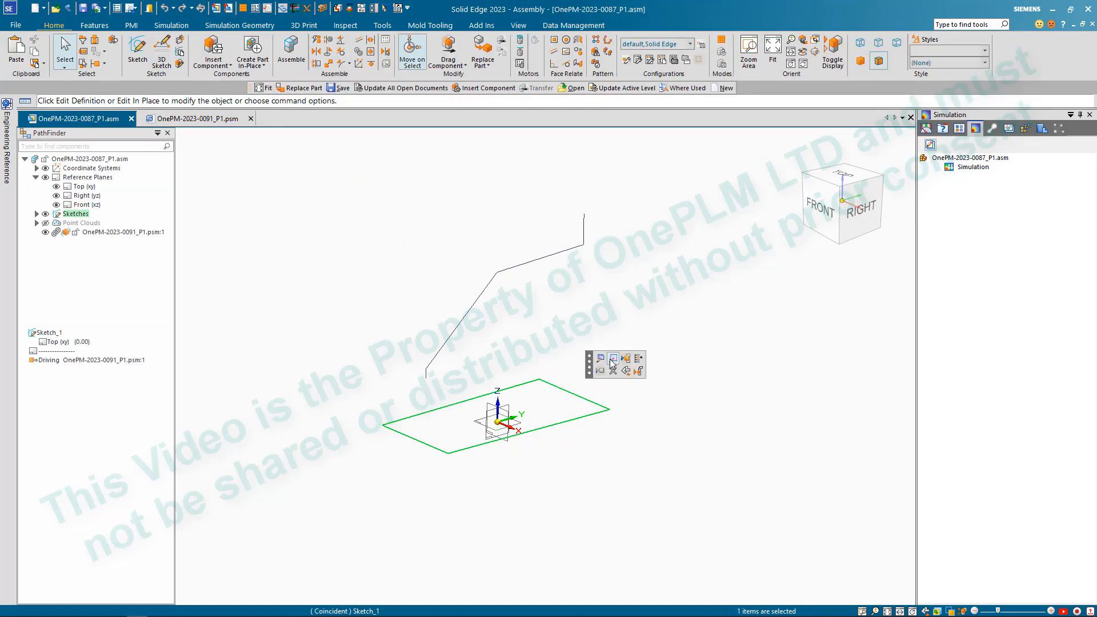
left_click(611, 364)
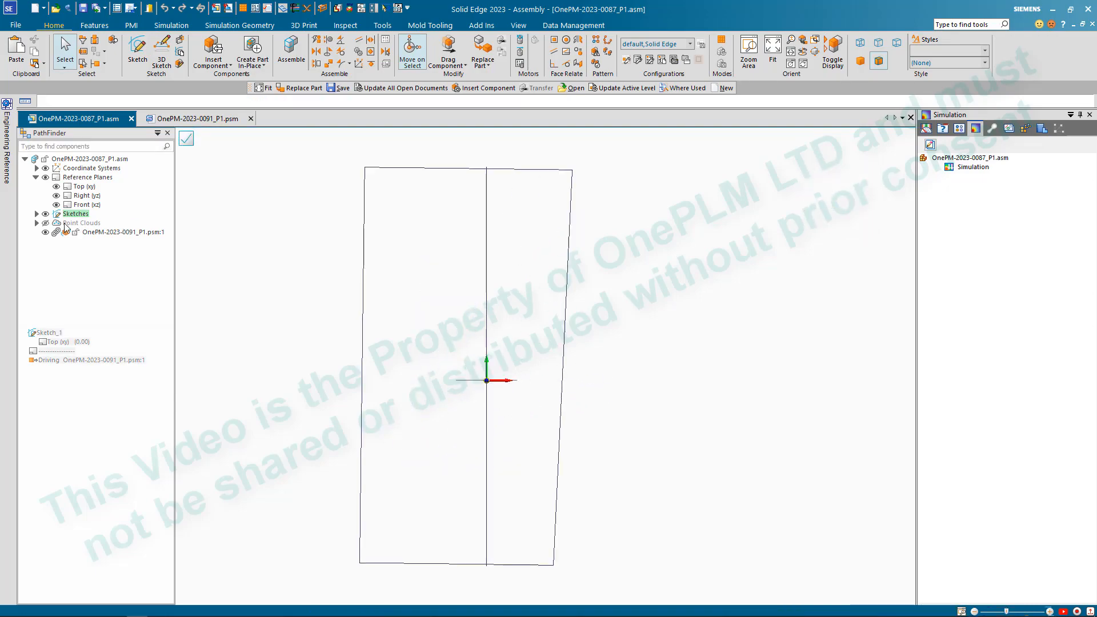
left_click(46, 224)
scroll(480, 357, "down", 3)
scroll(454, 255, "up", 4)
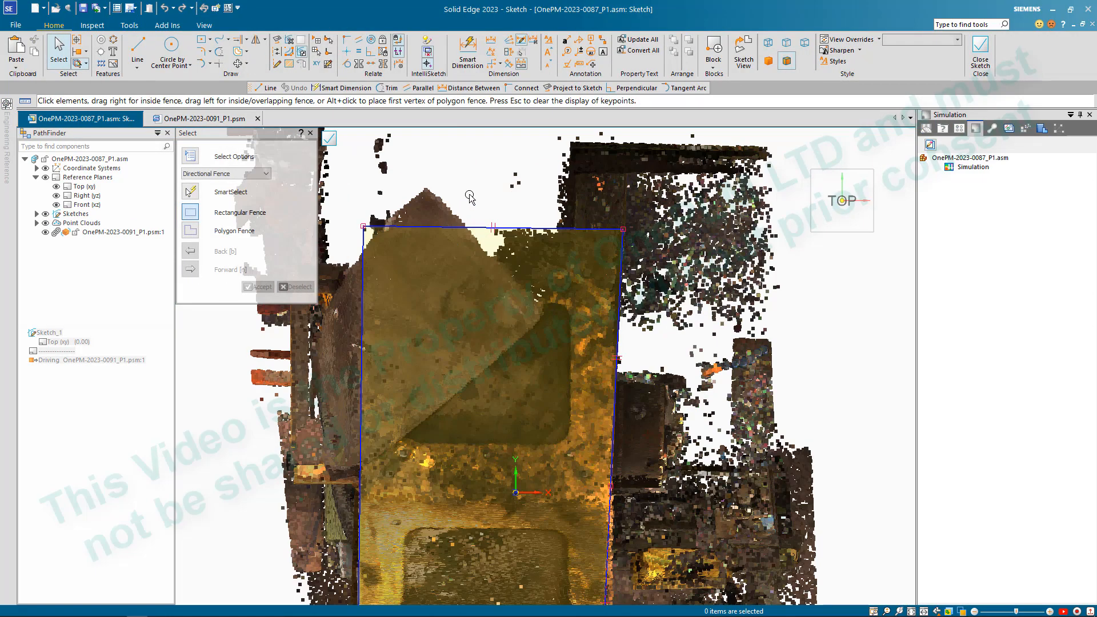
- Move the outline's rear edge line slightly forward and close the sketch
scroll(469, 197, "up", 2)
left_click(488, 256)
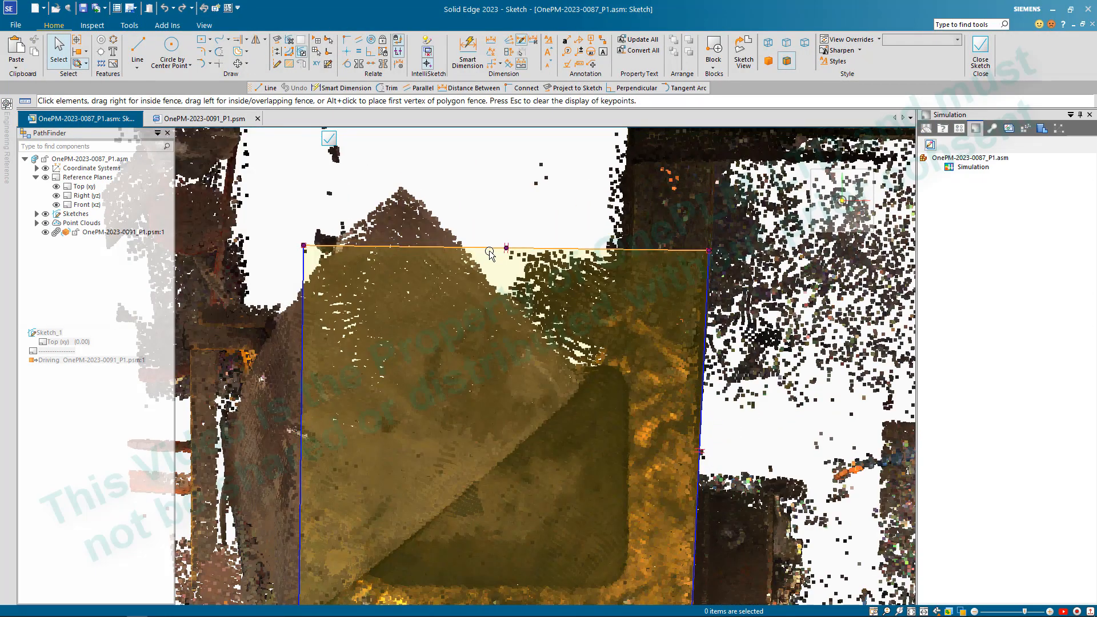
scroll(489, 255, "down", 2)
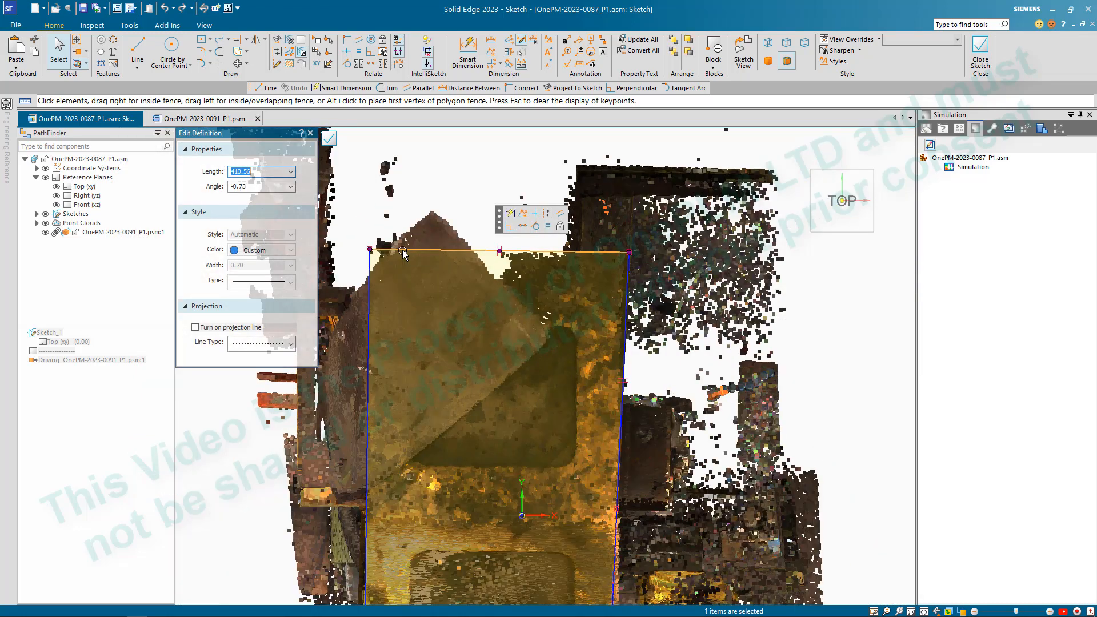
left_click_drag(478, 250, 479, 253)
left_click(477, 239)
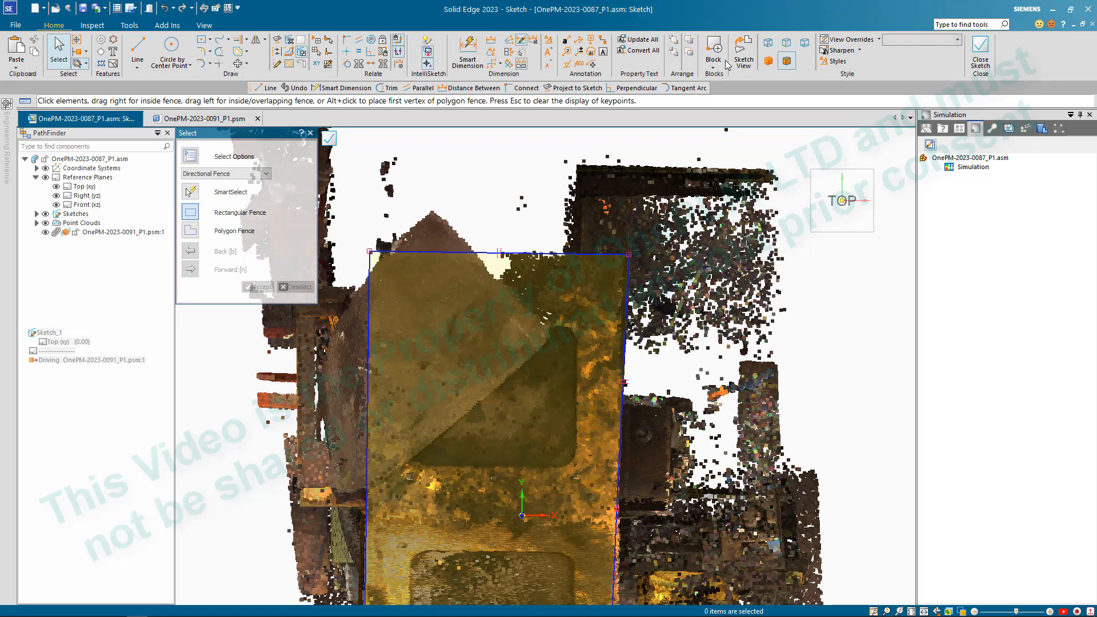
left_click(980, 54)
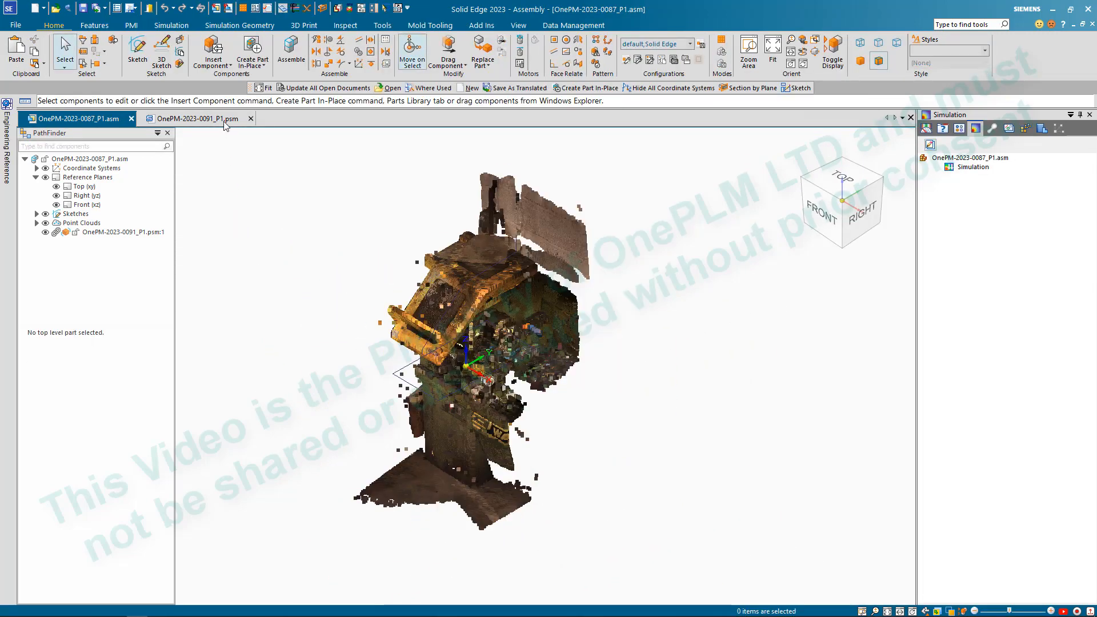
- Return to the part OnePM-2023-0091_P1.psm, check the cross curve's rear edge, and hide Sketch 1 and Sketch 2
left_click(225, 120)
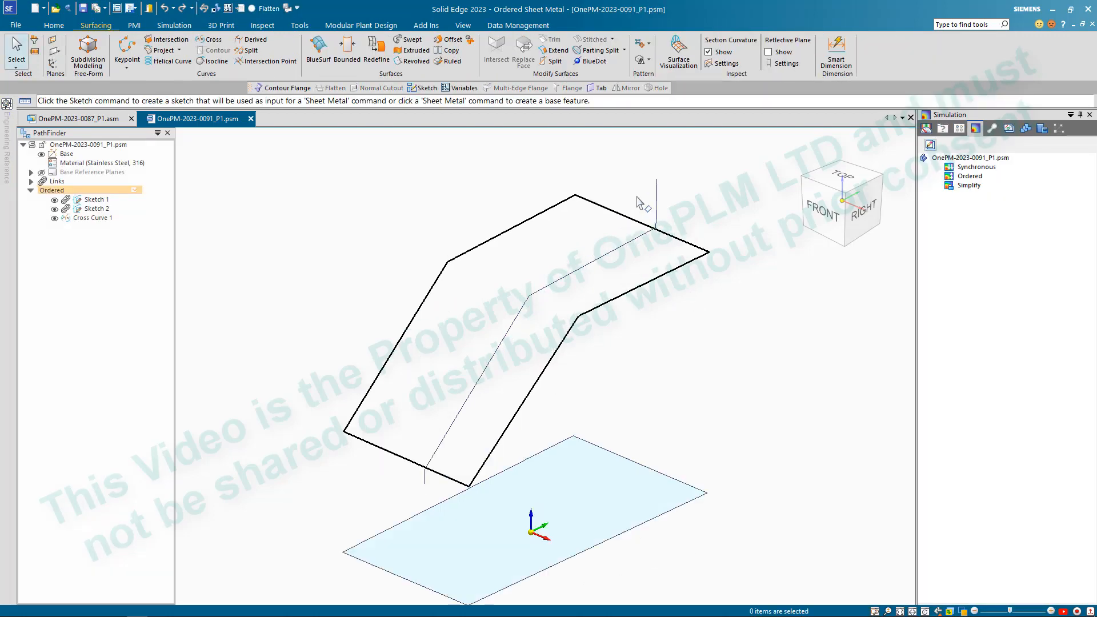
scroll(597, 206, "up", 3)
scroll(578, 235, "down", 4)
scroll(607, 236, "up", 2)
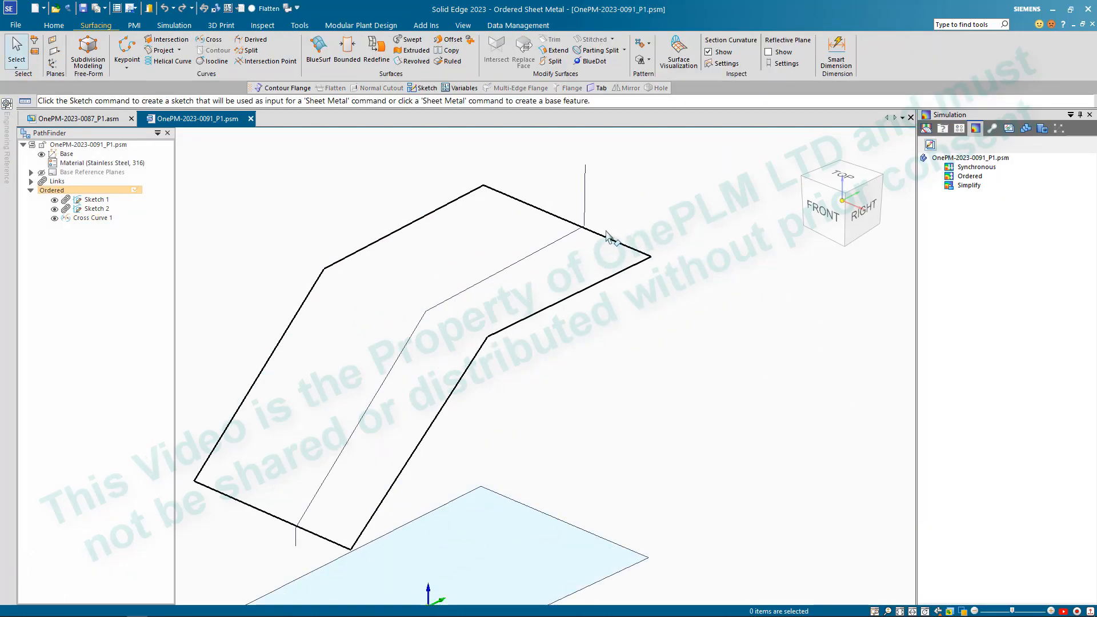
scroll(608, 237, "down", 3)
middle_click_drag(643, 300, 611, 331)
left_click(54, 199)
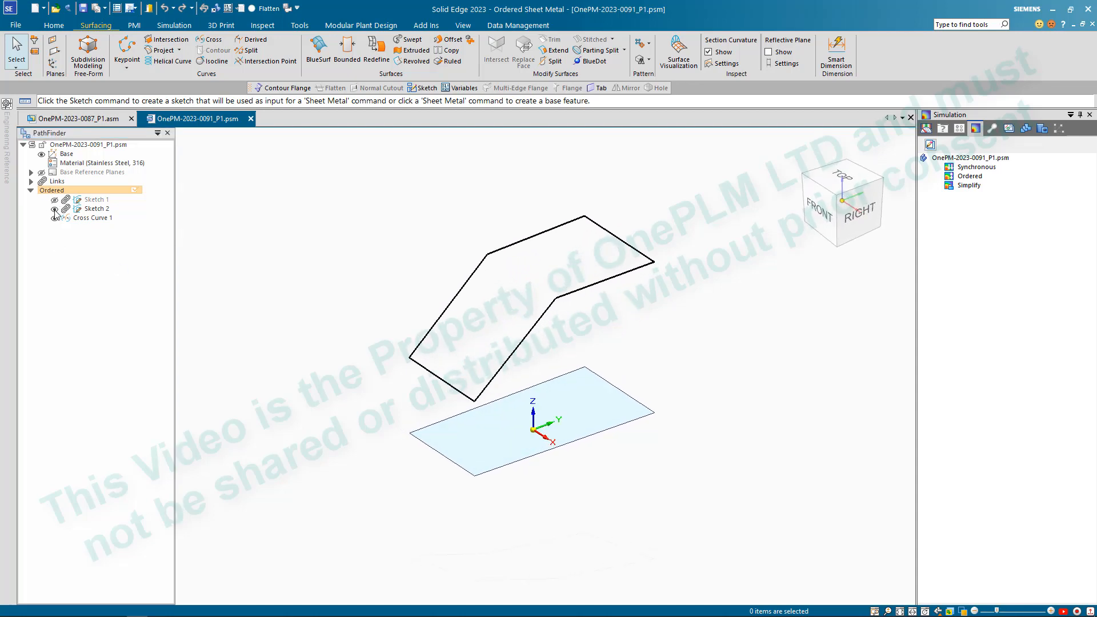
left_click(54, 208)
mouse_move(466, 247)
middle_mouse_down()
mouse_move(470, 208)
mouse_move(471, 235)
middle_mouse_up()
- Start a bounded surface with Close Boundary off and try picking the cross curve's edges one at a time
scroll(471, 235, "up", 2)
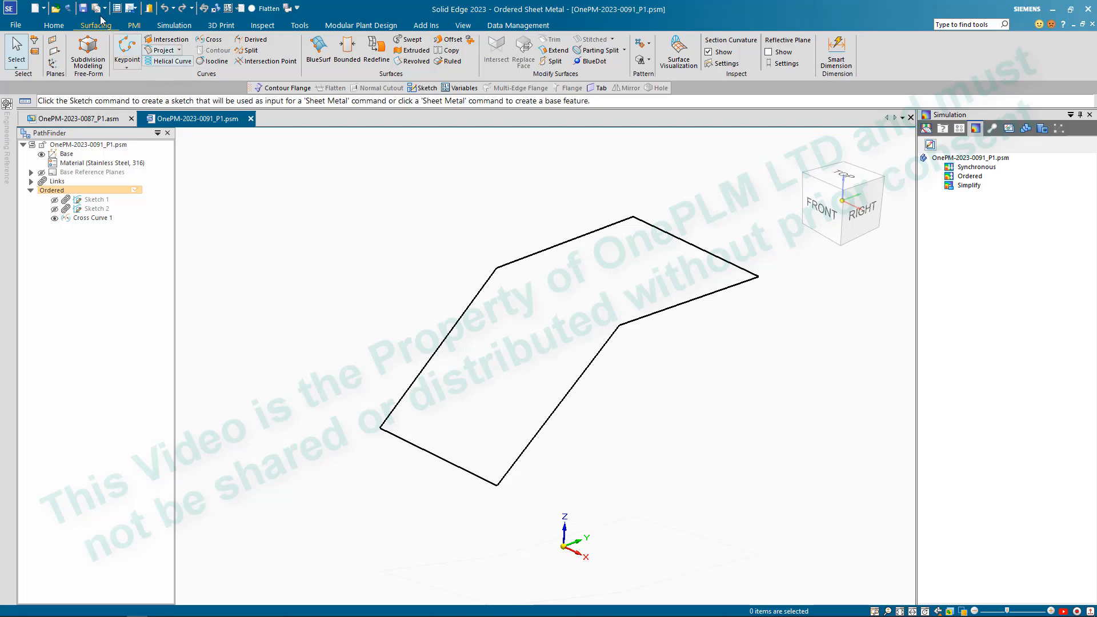
left_click(348, 50)
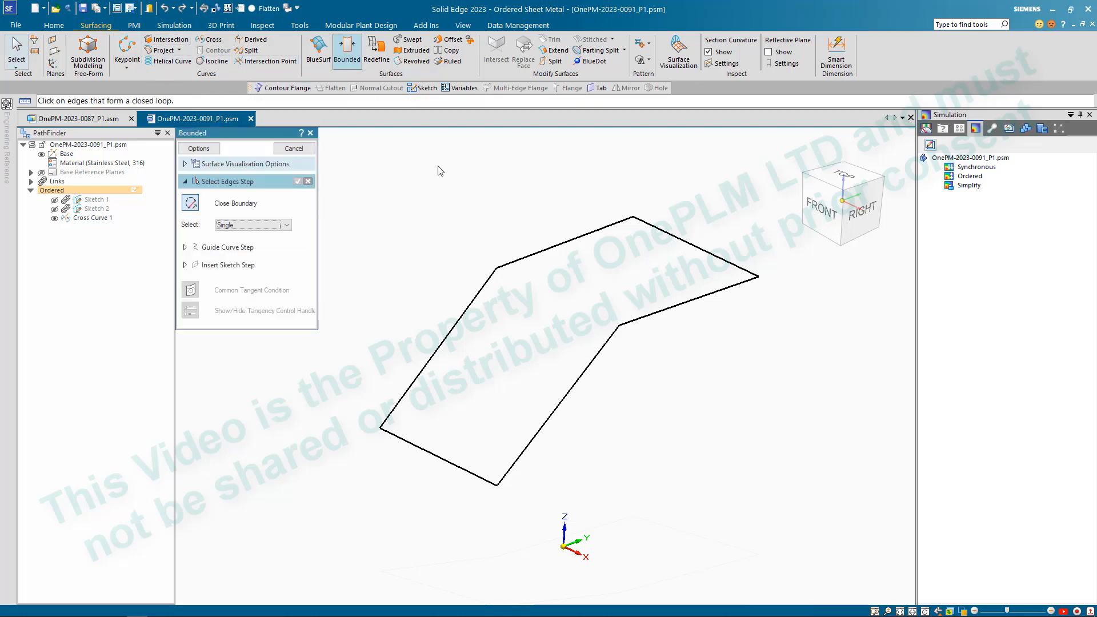
left_click(572, 240)
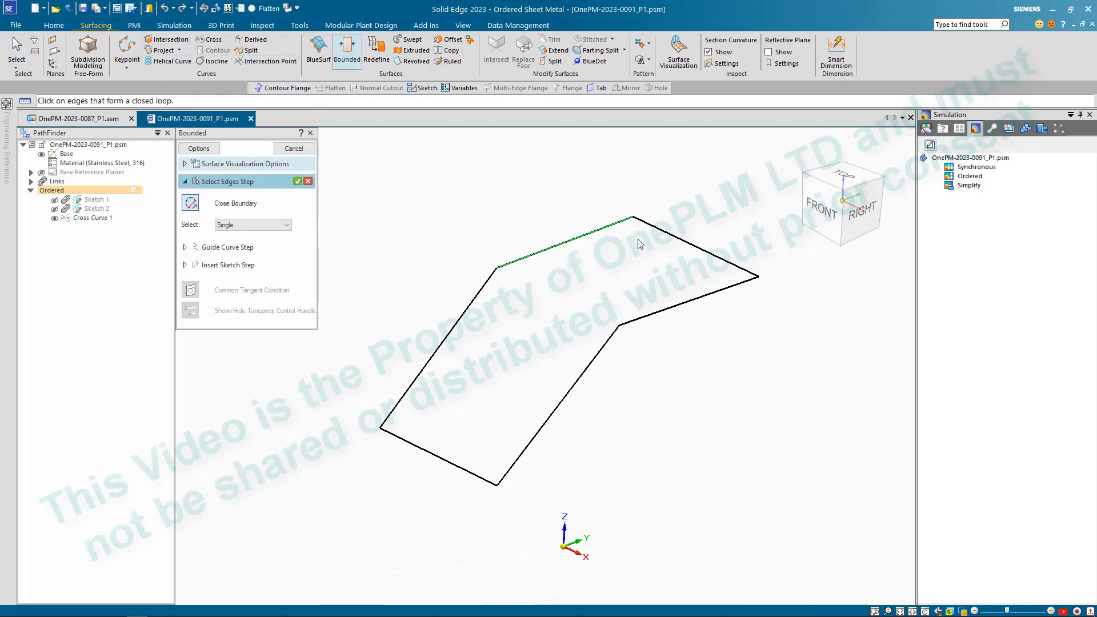
left_click(676, 239)
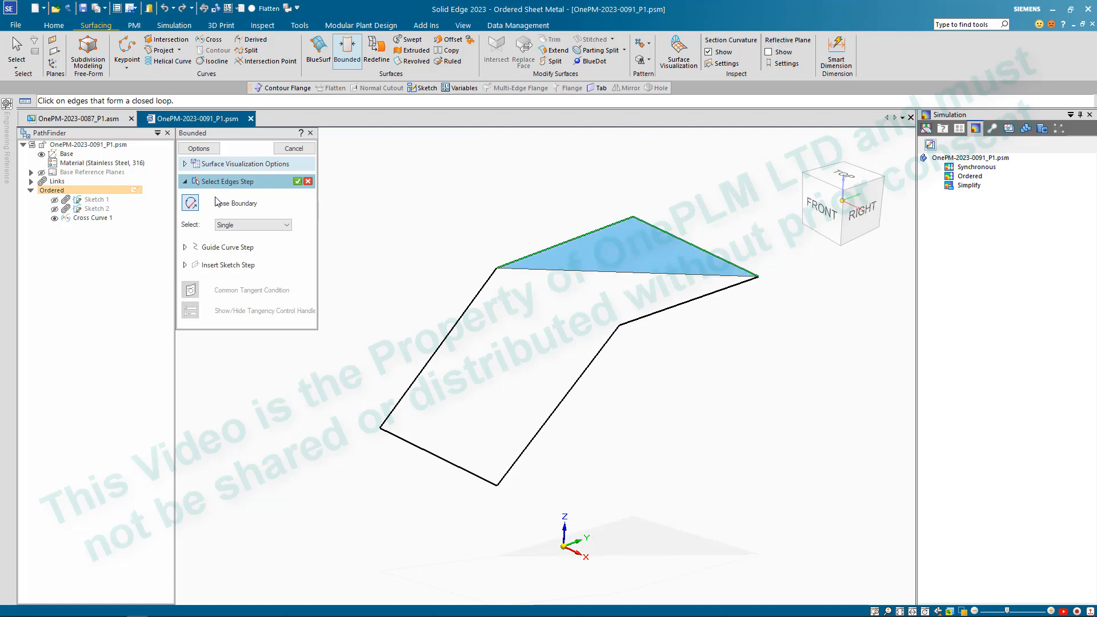
left_click(192, 204)
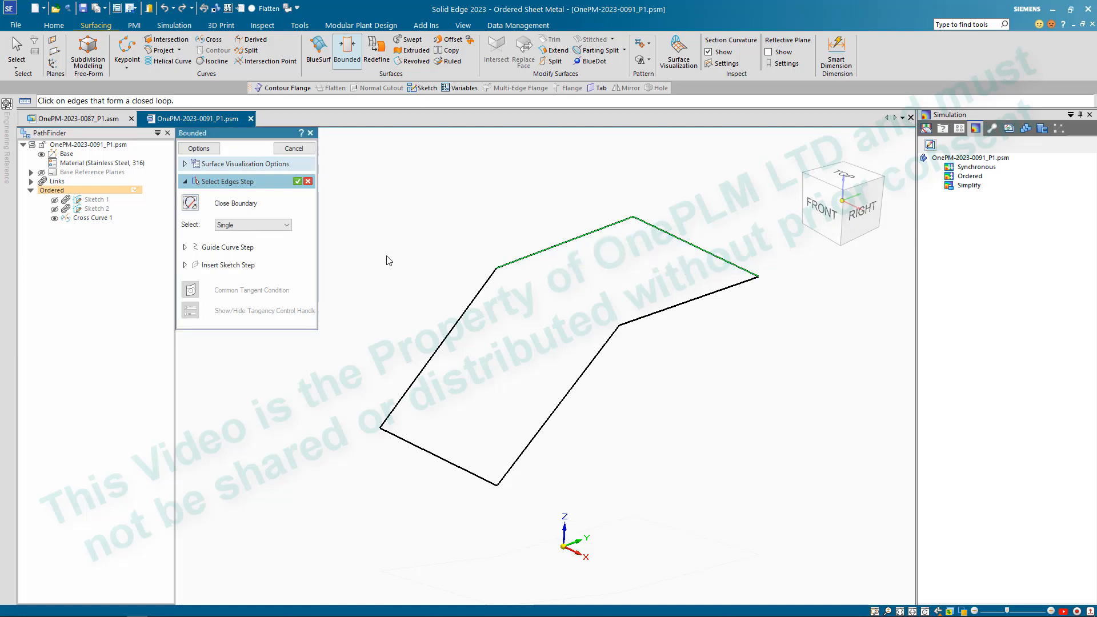
left_click(651, 317)
scroll(622, 326, "up", 1)
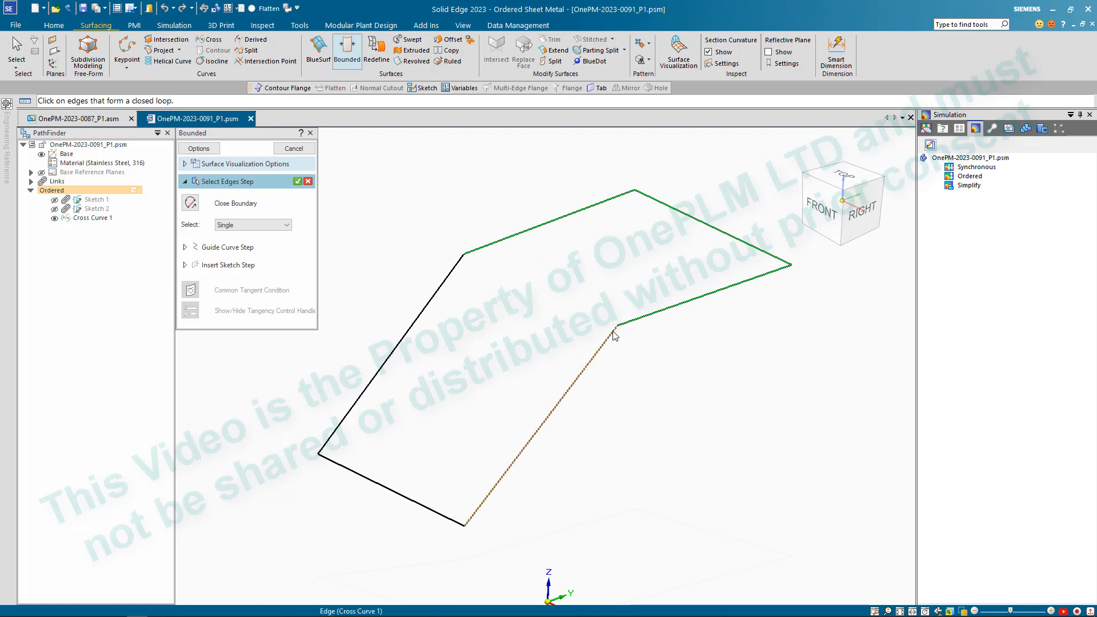
left_click(511, 459)
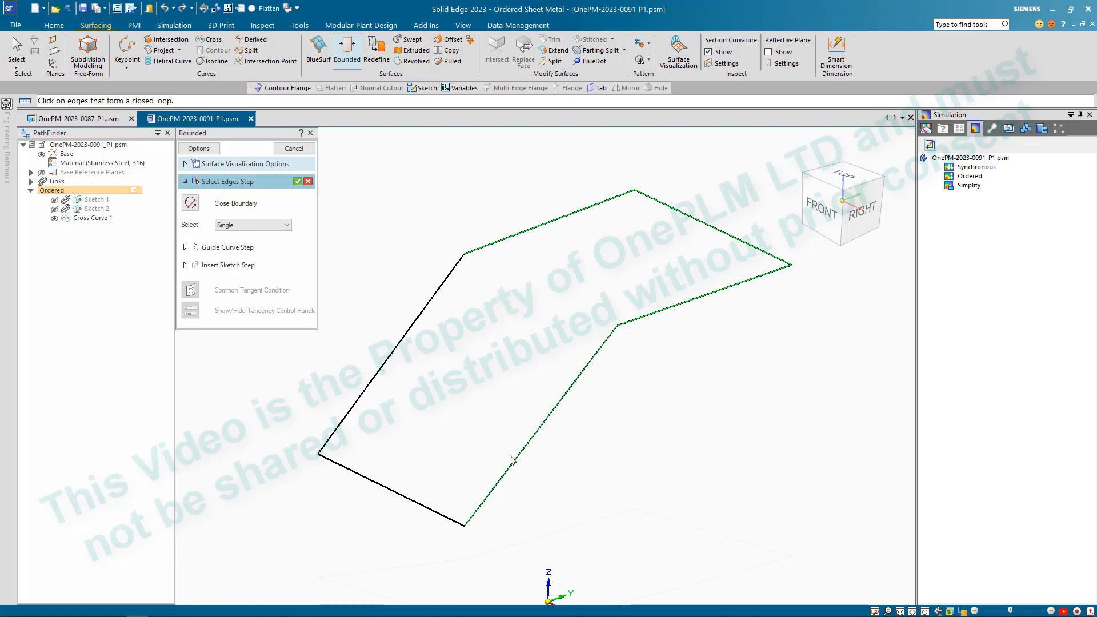
left_click(308, 181)
- Set the bounded surface's edge selection to Chain, try the whole cross curve as its boundary, and cancel the command
left_click(257, 226)
left_click(246, 241)
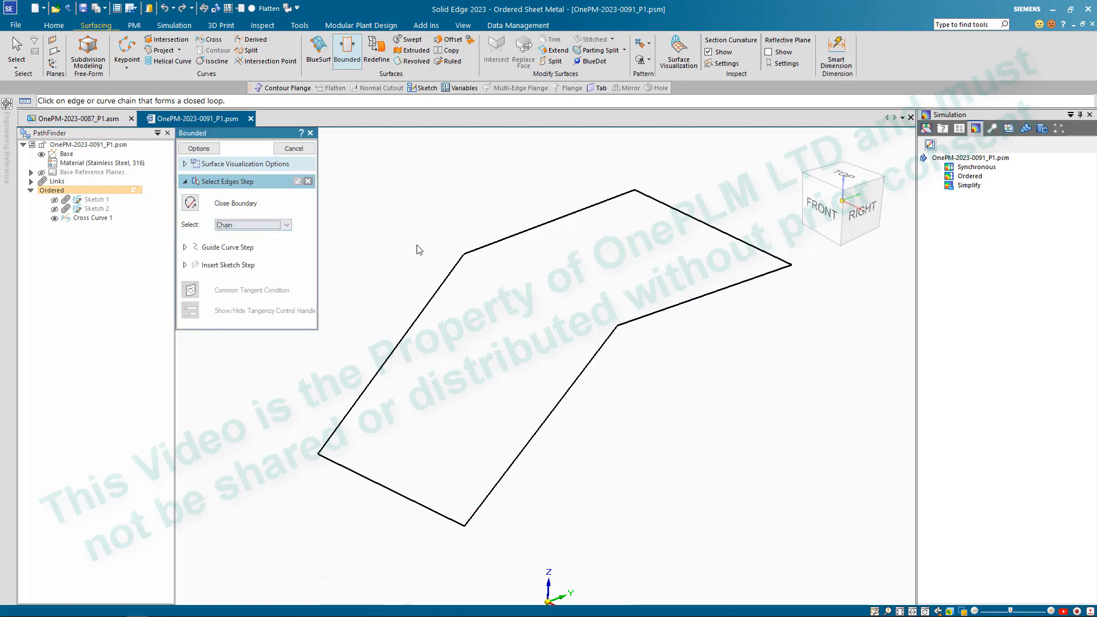
left_click(458, 262)
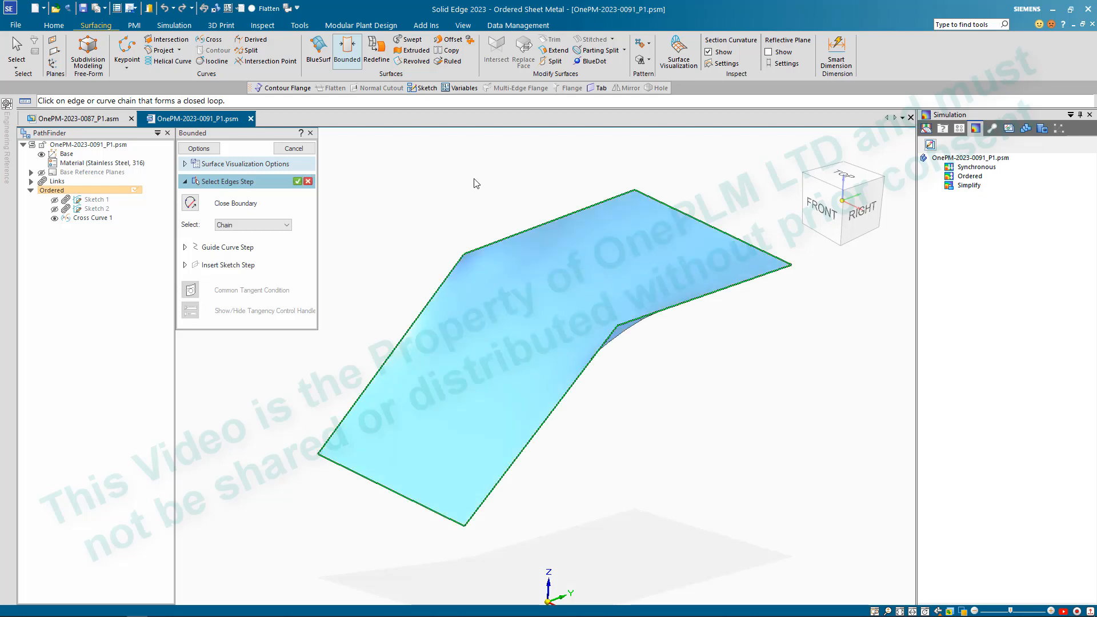
left_click(309, 181)
key("Escape")
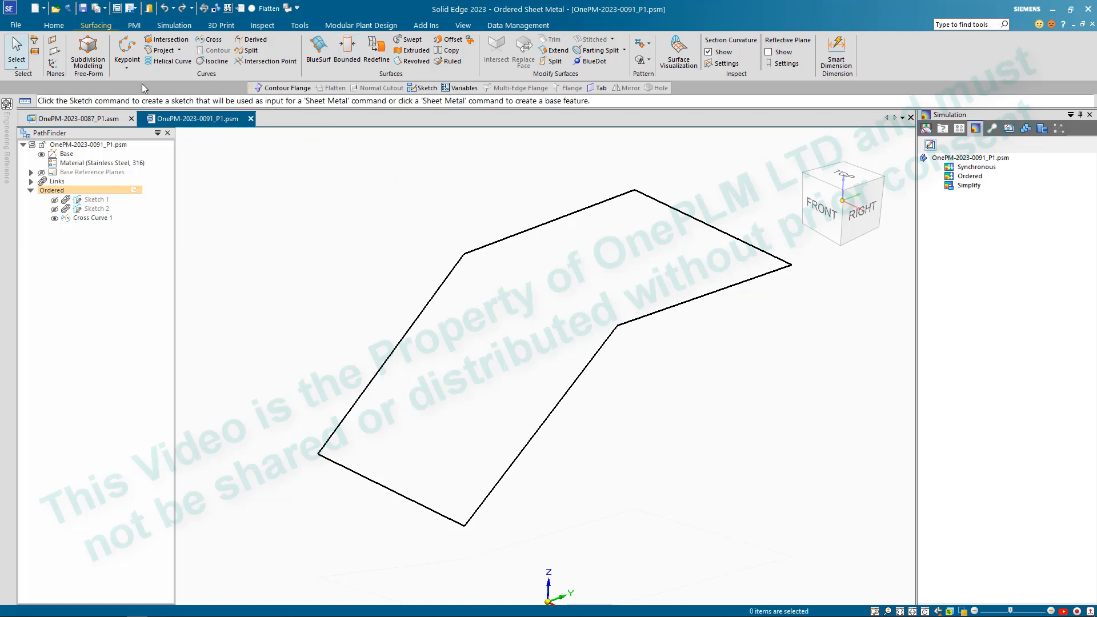
- Draw a 3D sketch line across the bend, joining the cross curve's two bend vertices, and close the sketch
left_click(57, 26)
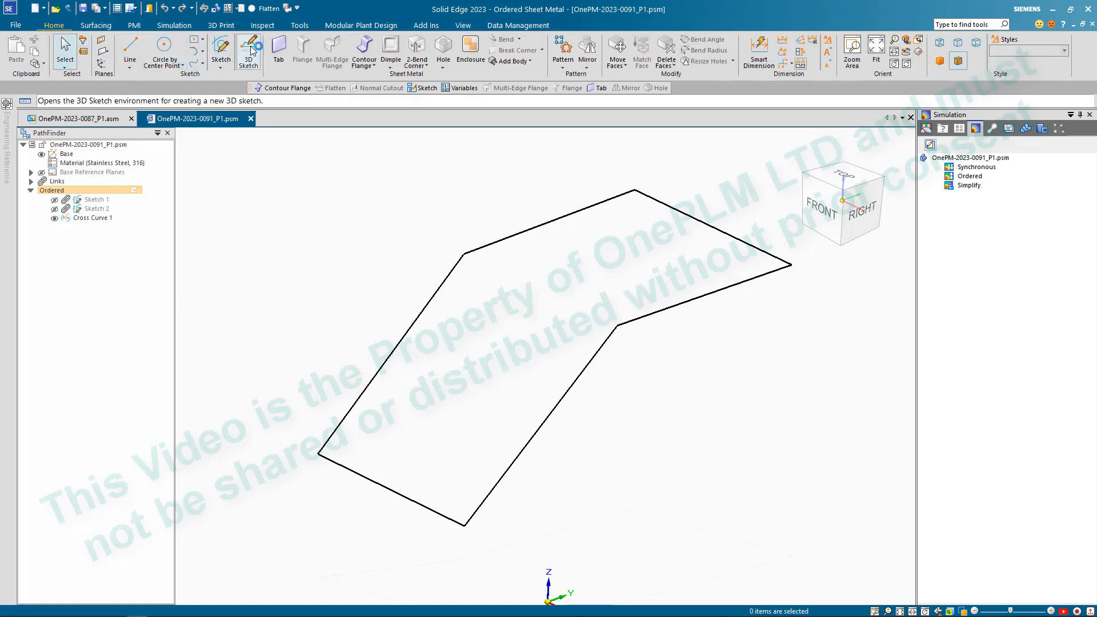
left_click(249, 53)
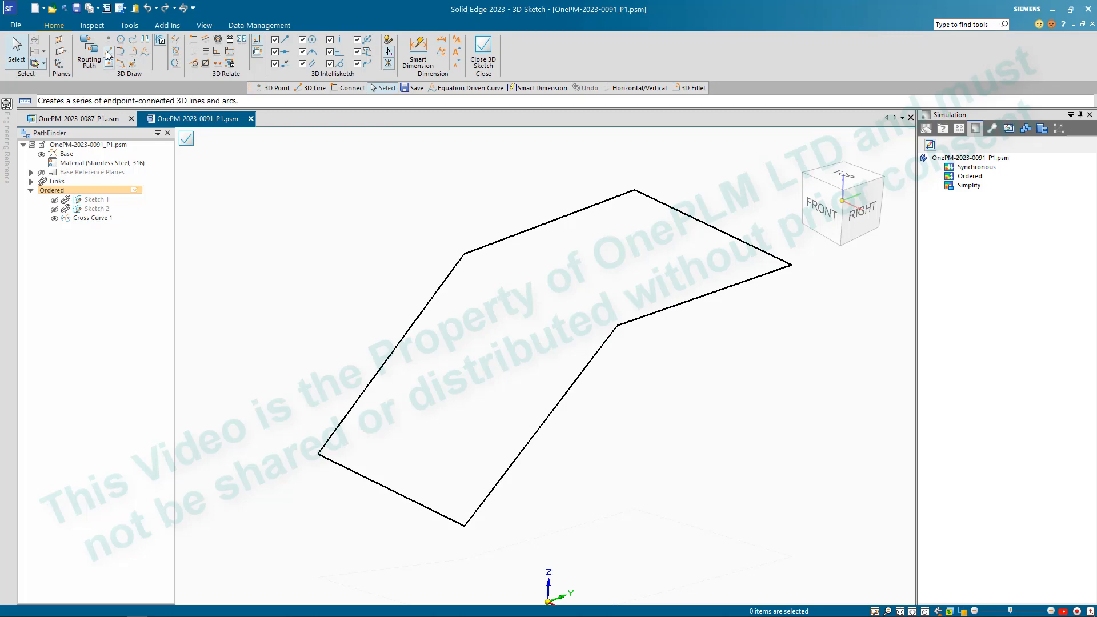
left_click(108, 52)
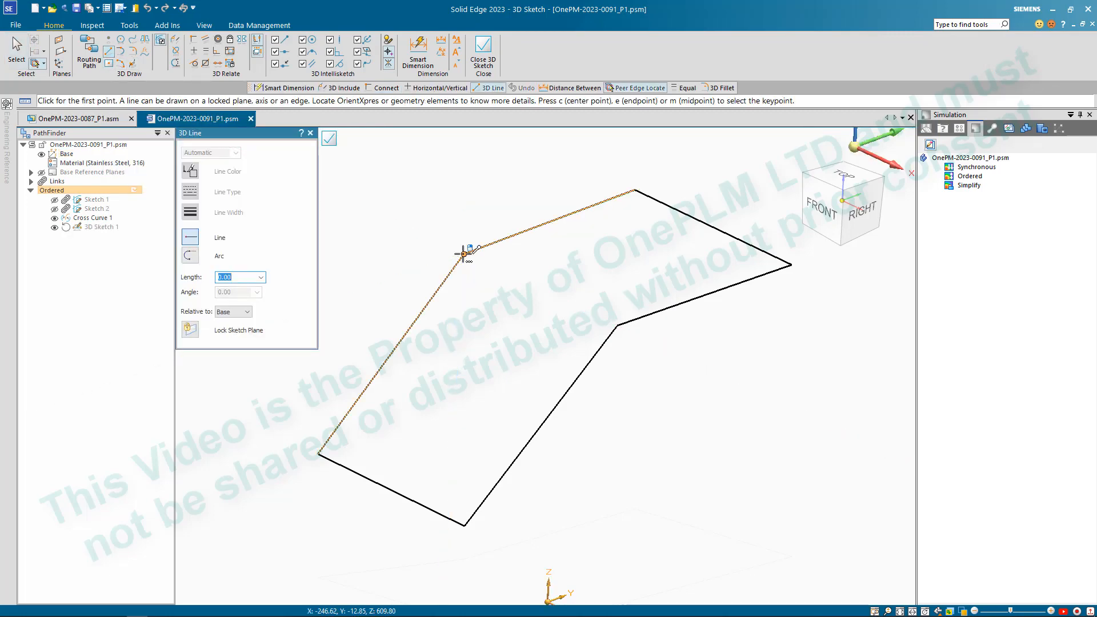
left_click(464, 253)
scroll(641, 354, "up", 5)
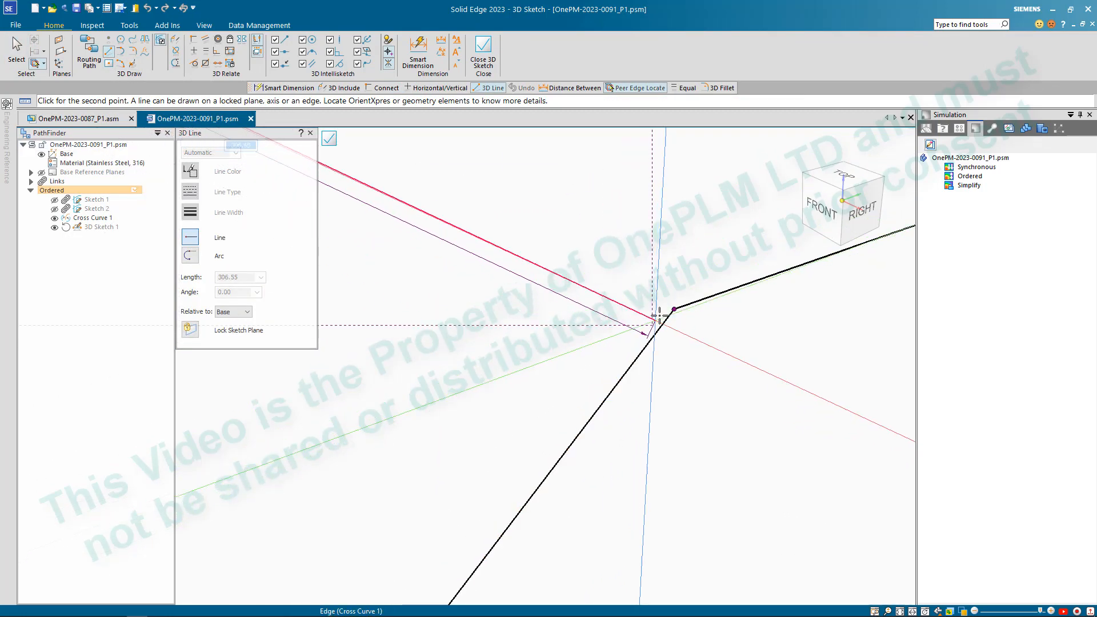
left_click(674, 309)
scroll(644, 317, "down", 3)
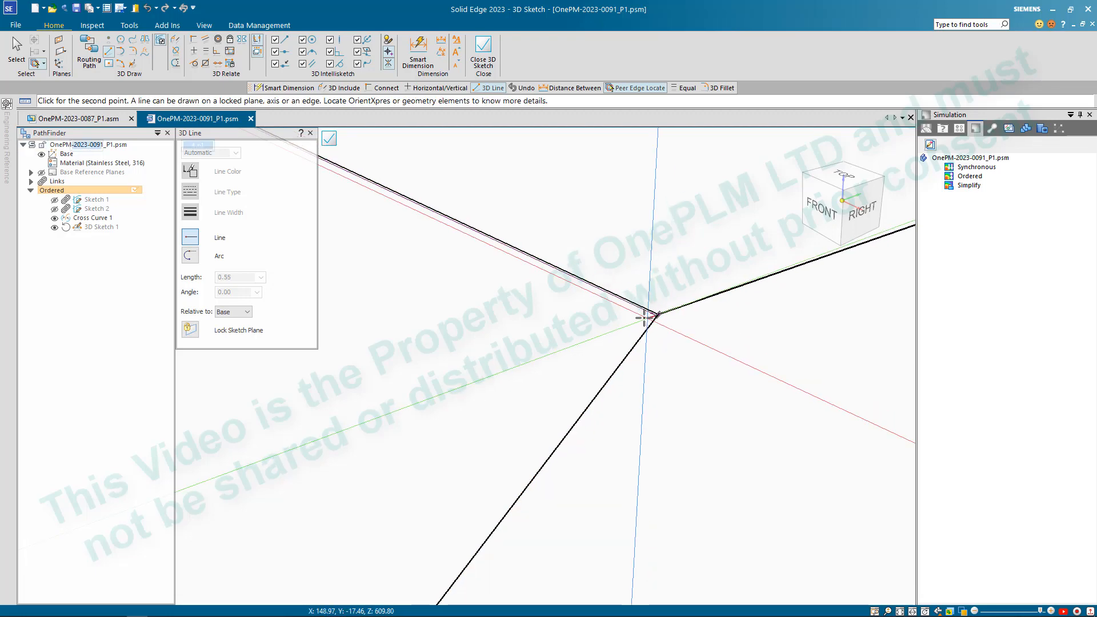
scroll(645, 317, "down", 5)
key("Escape")
key("Escape")
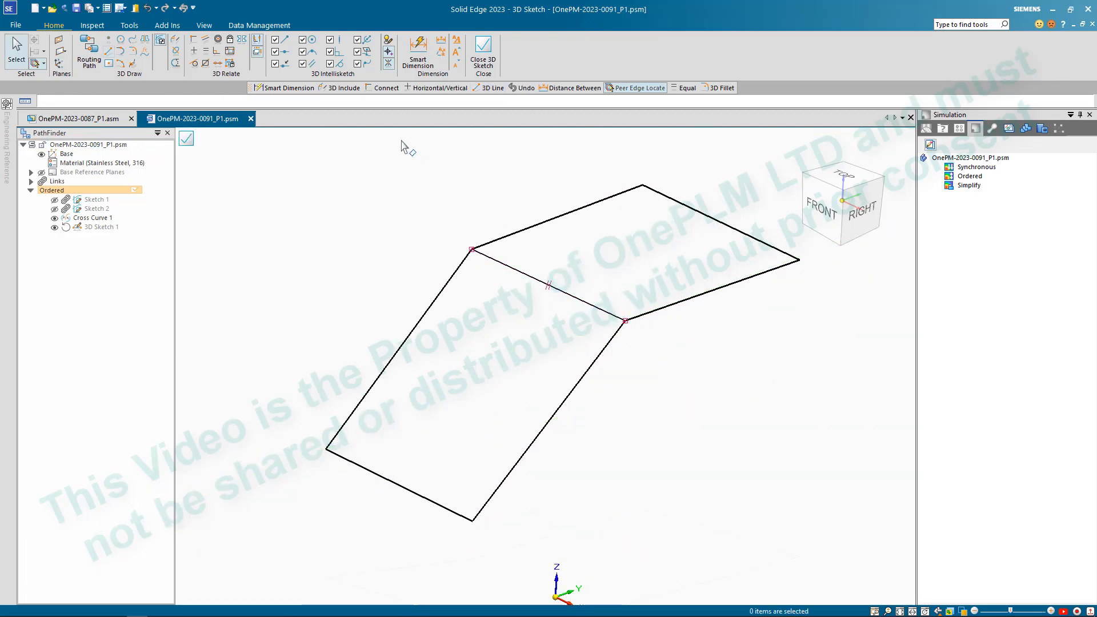
left_click(470, 68)
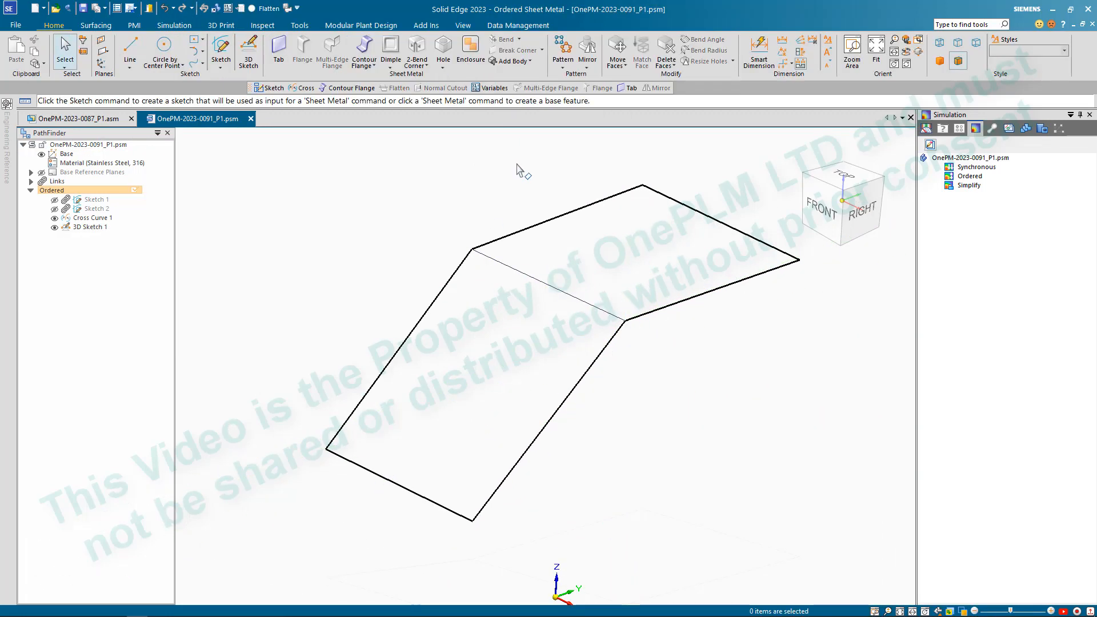
- Create a bounded surface from the cross curve chain, using the 3D sketch line across the bend as guide curve
left_click(96, 25)
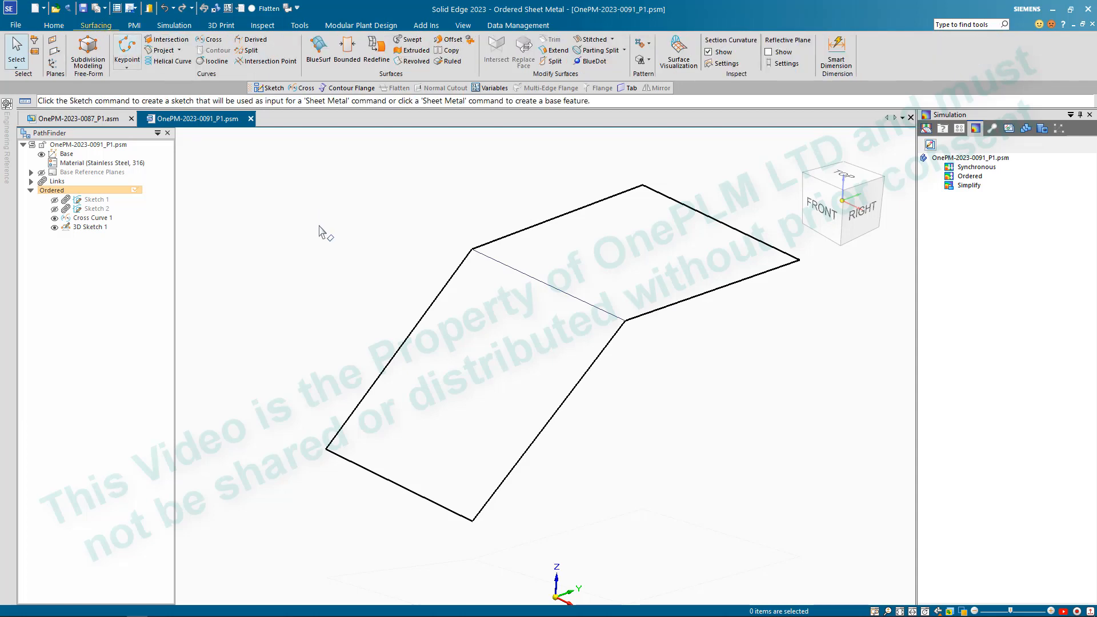
left_click(347, 50)
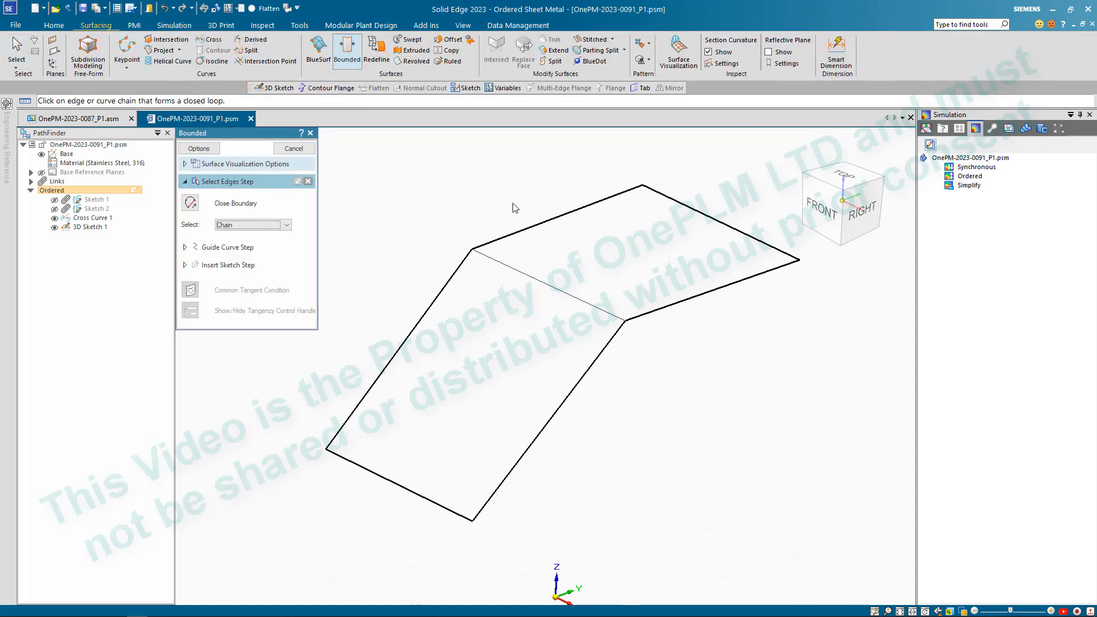
left_click(482, 245)
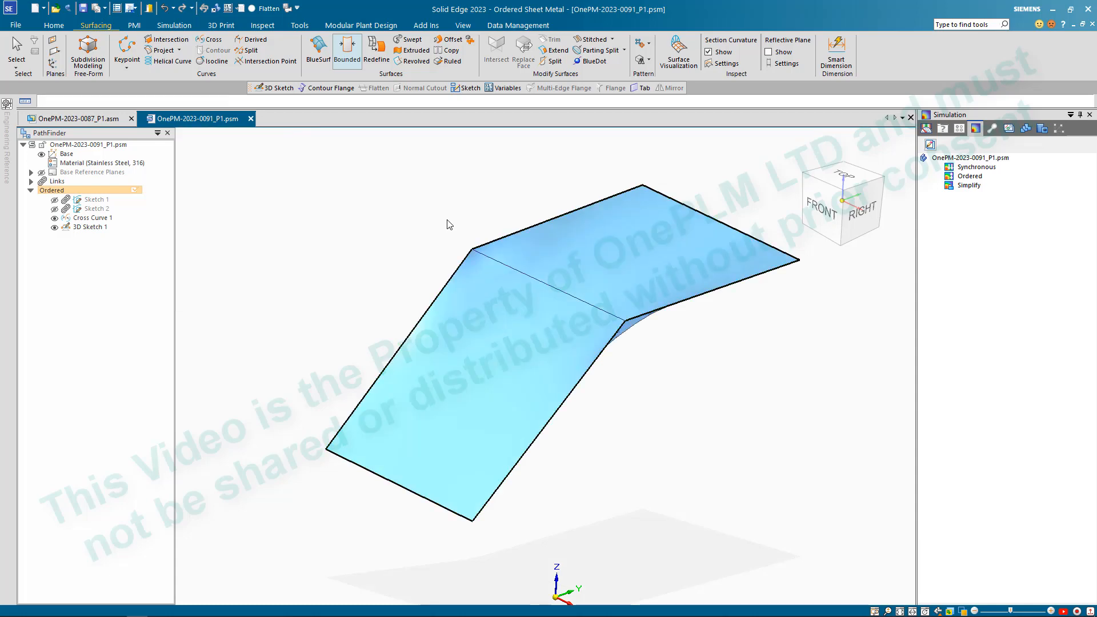
left_click(227, 248)
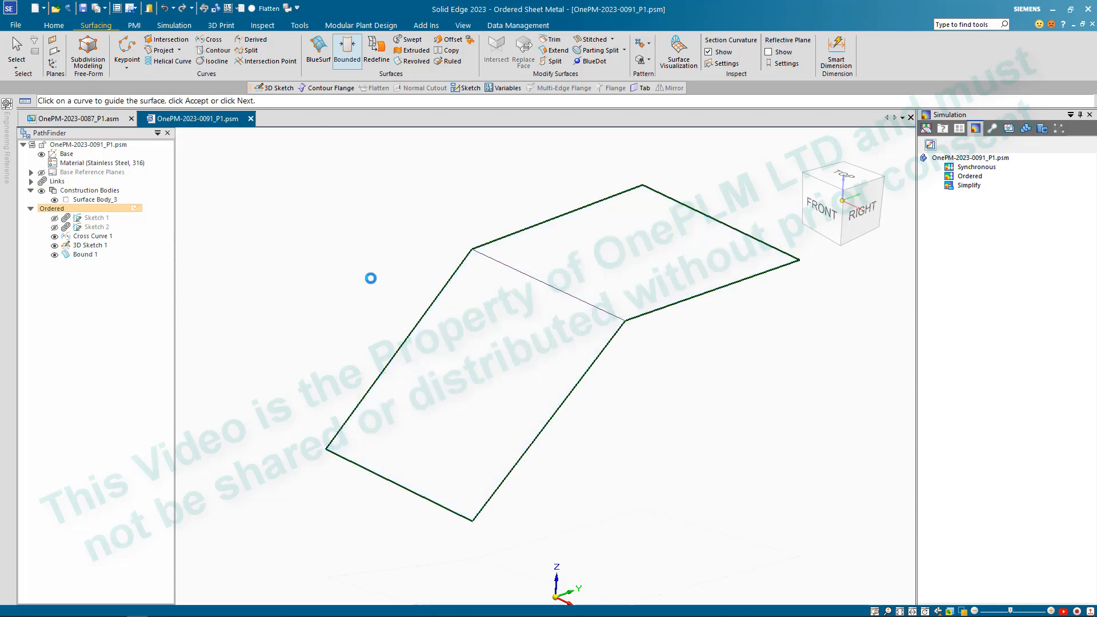
left_click(540, 280)
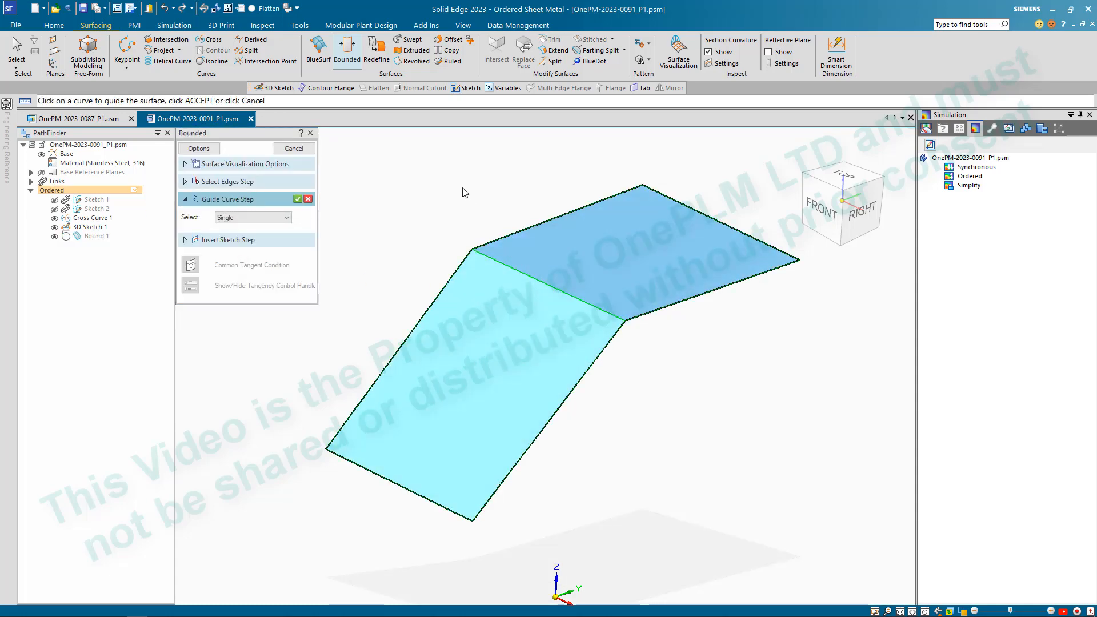
right_click(413, 176)
left_click(290, 149)
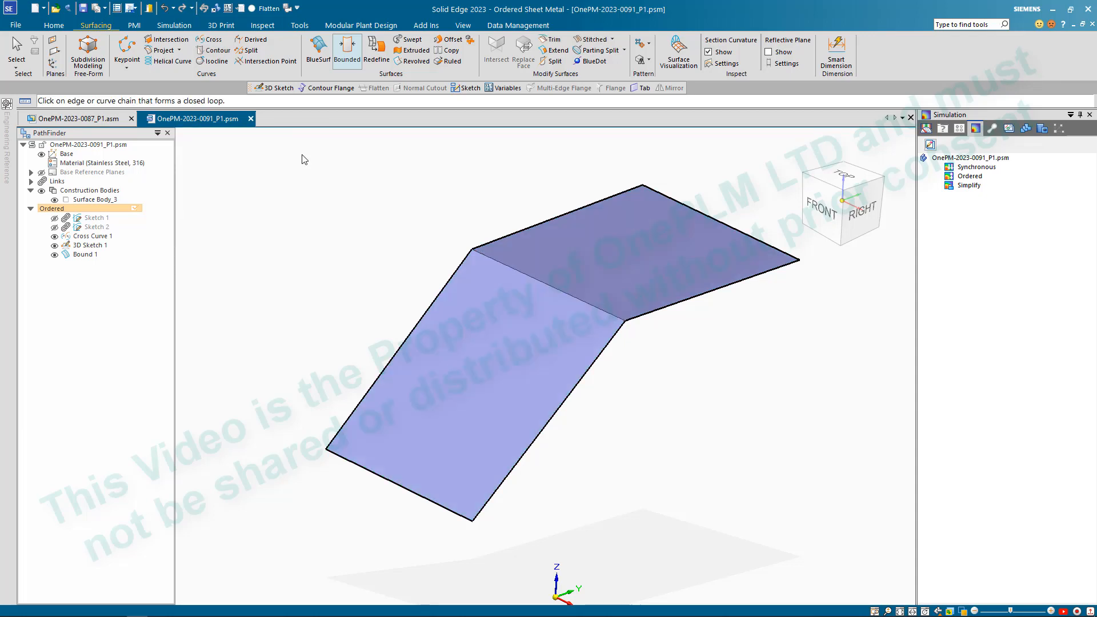
left_click(304, 150)
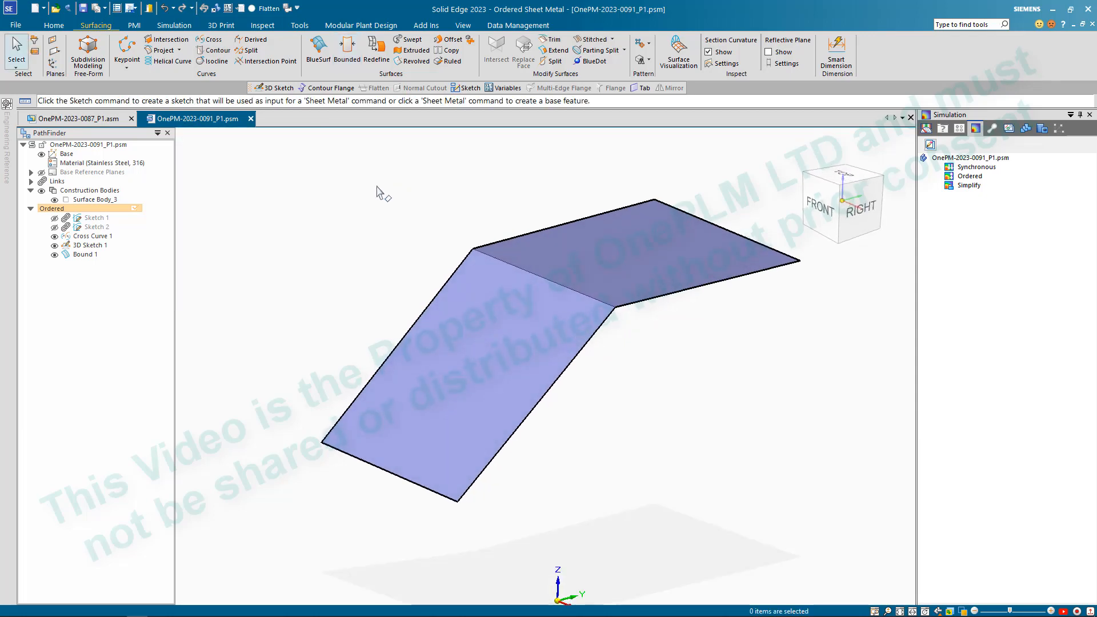
- Switch the sheet metal model to the Part environment and accept the transition, leaving the message option enabled
left_click(53, 26)
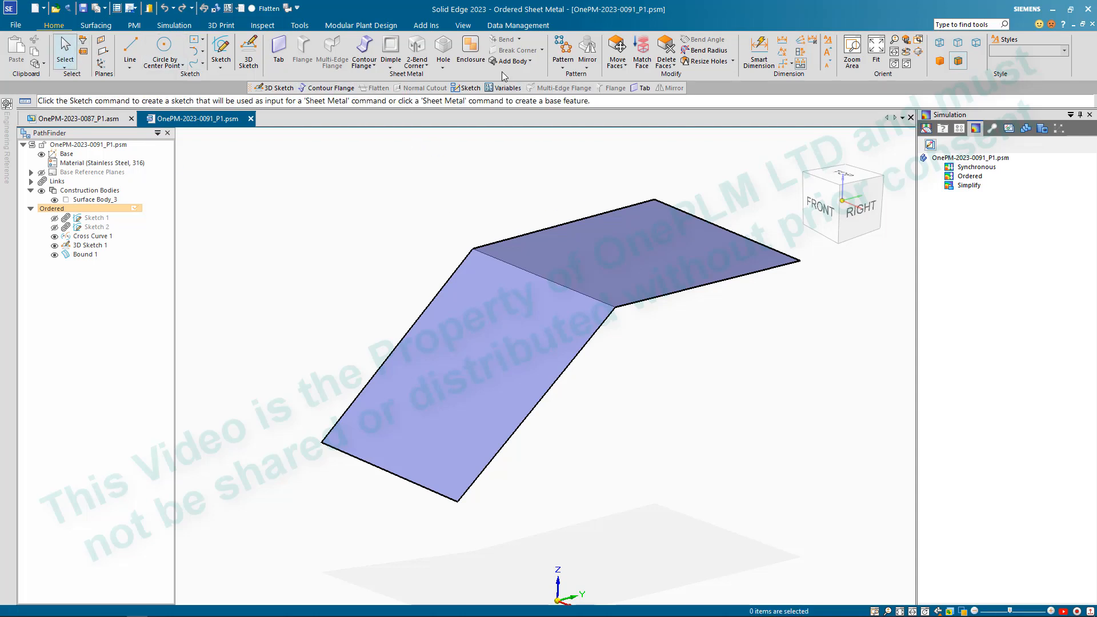
middle_click_drag(489, 156, 487, 158)
middle_click_drag(485, 180, 494, 184)
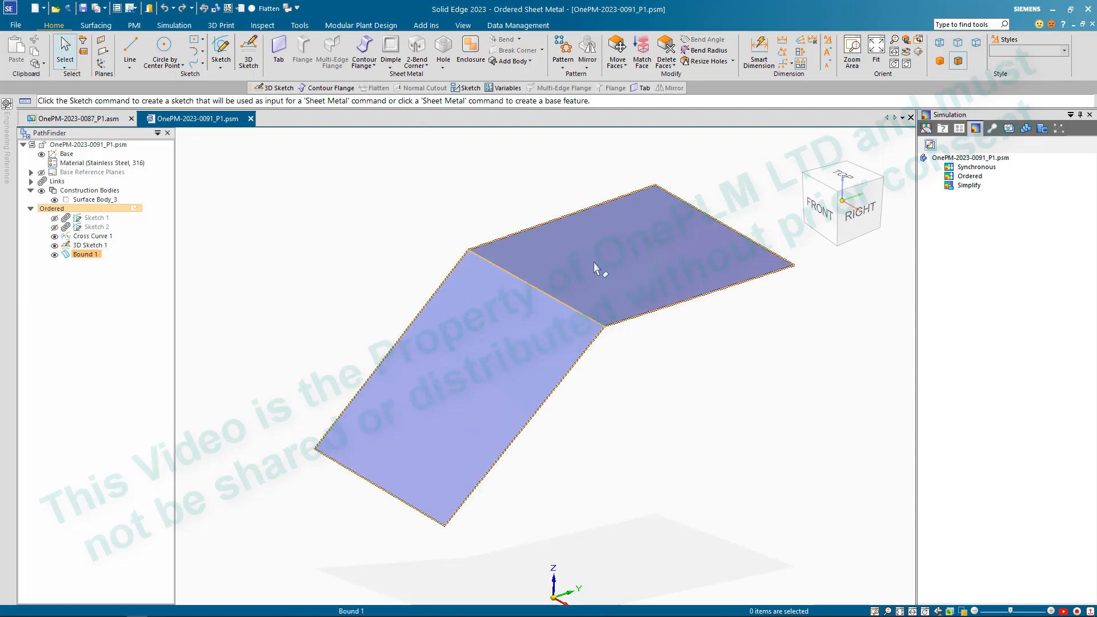
left_click(300, 26)
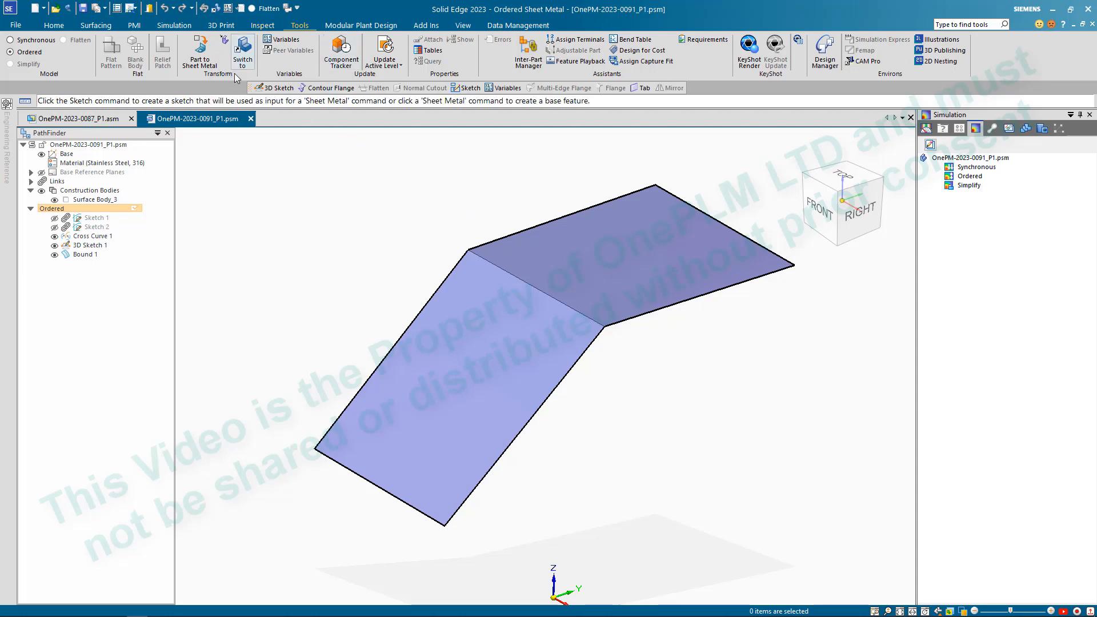
left_click(243, 50)
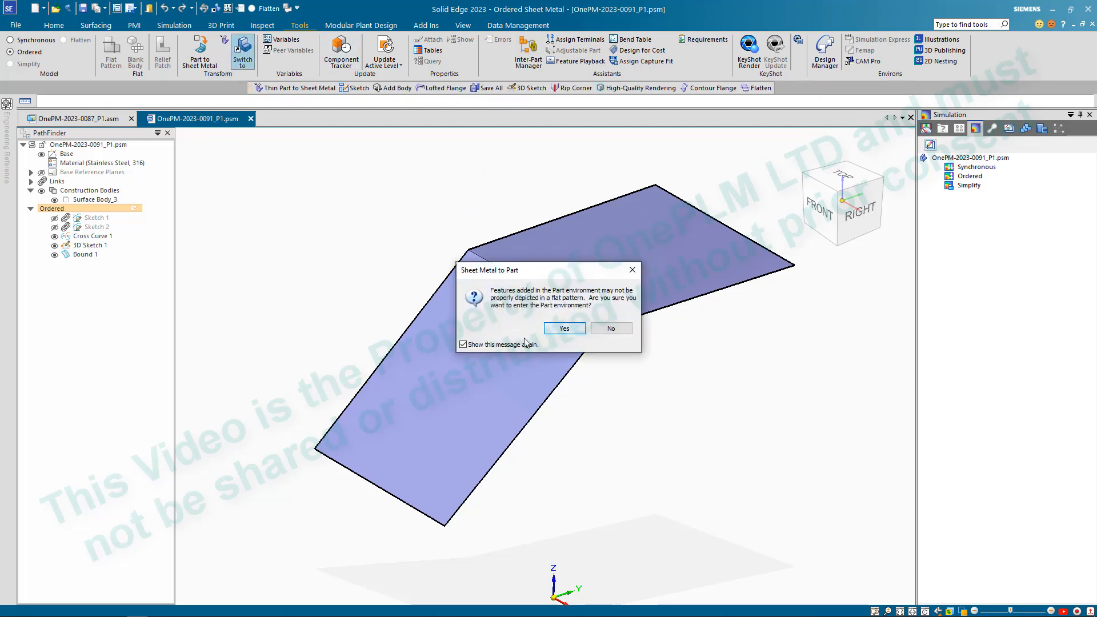
left_click(510, 344)
left_click(509, 345)
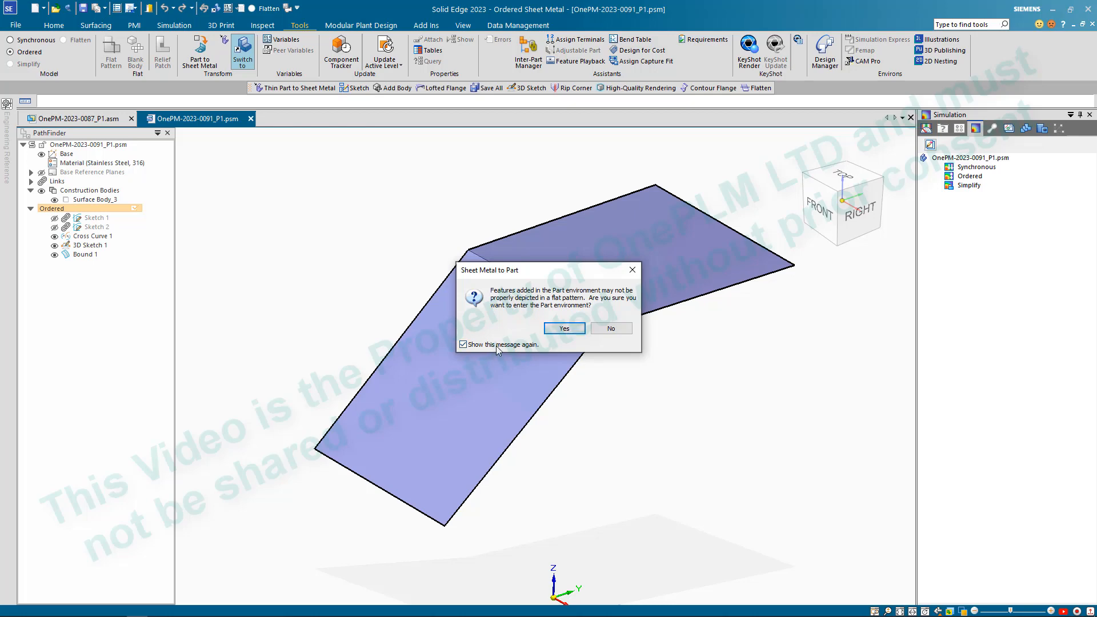
left_click(564, 328)
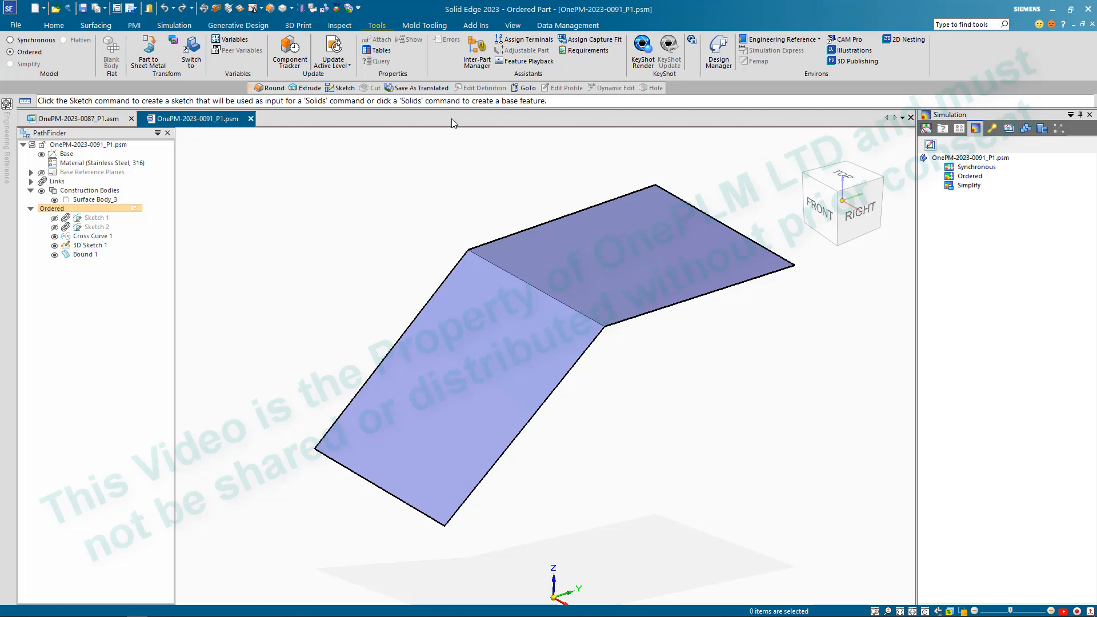
- Thicken the bounded surface body by 2.5 mm toward its underside
left_click(54, 25)
left_click(426, 38)
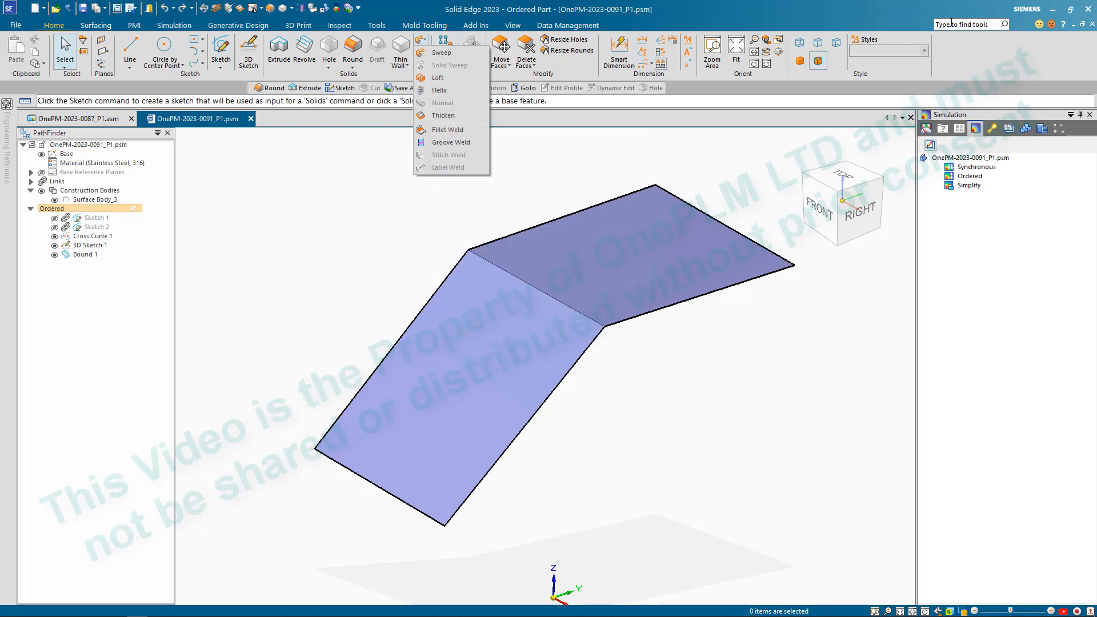
left_click(457, 115)
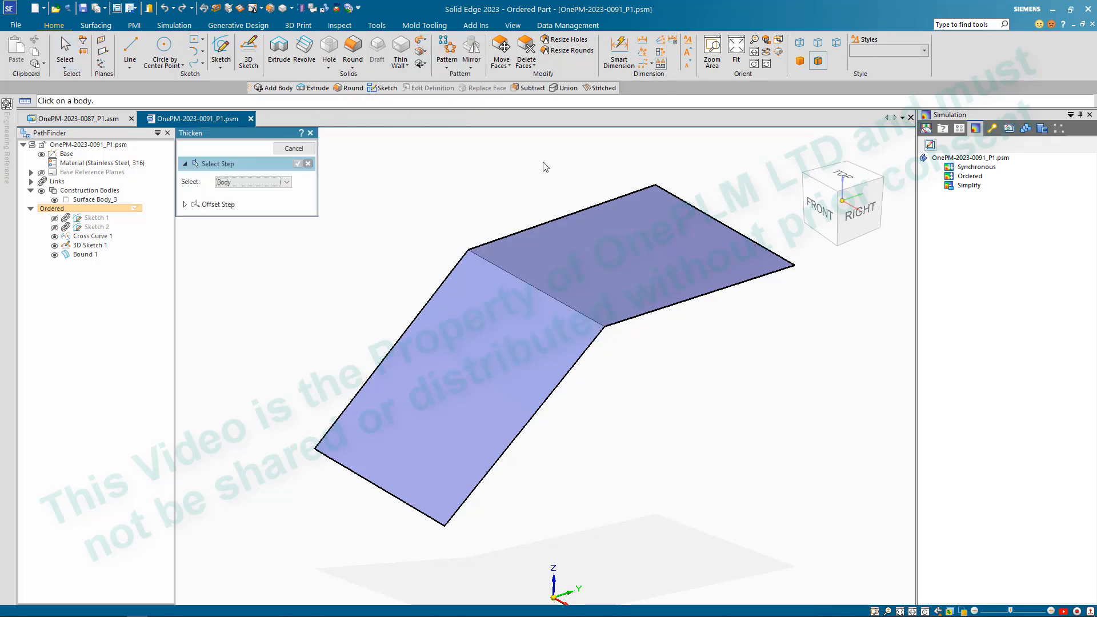
left_click(565, 252)
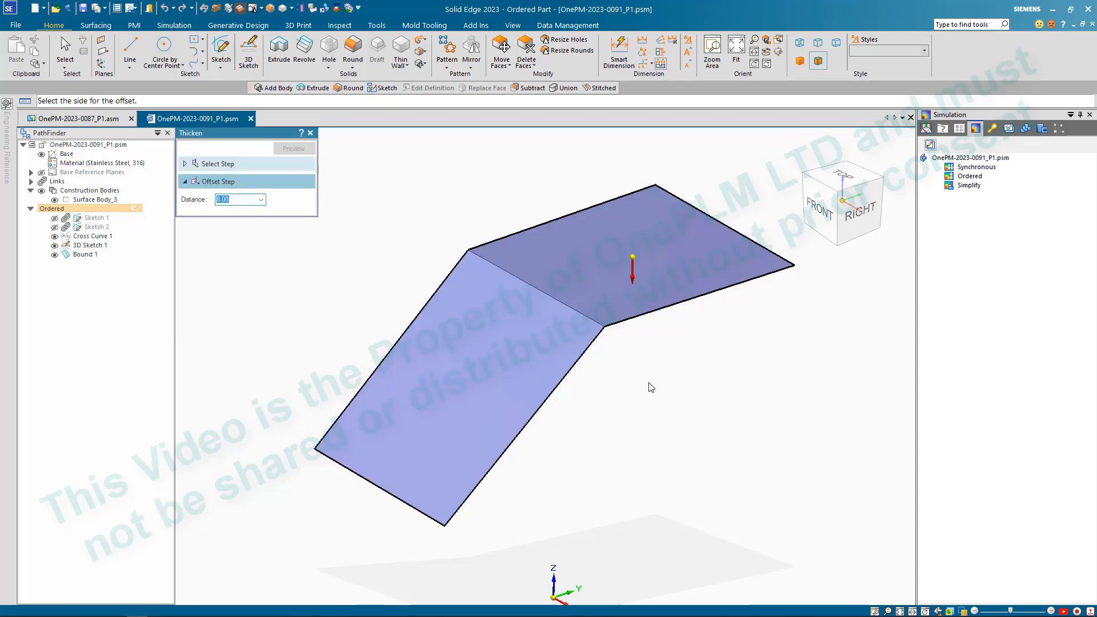
type("2.2")
key("Return")
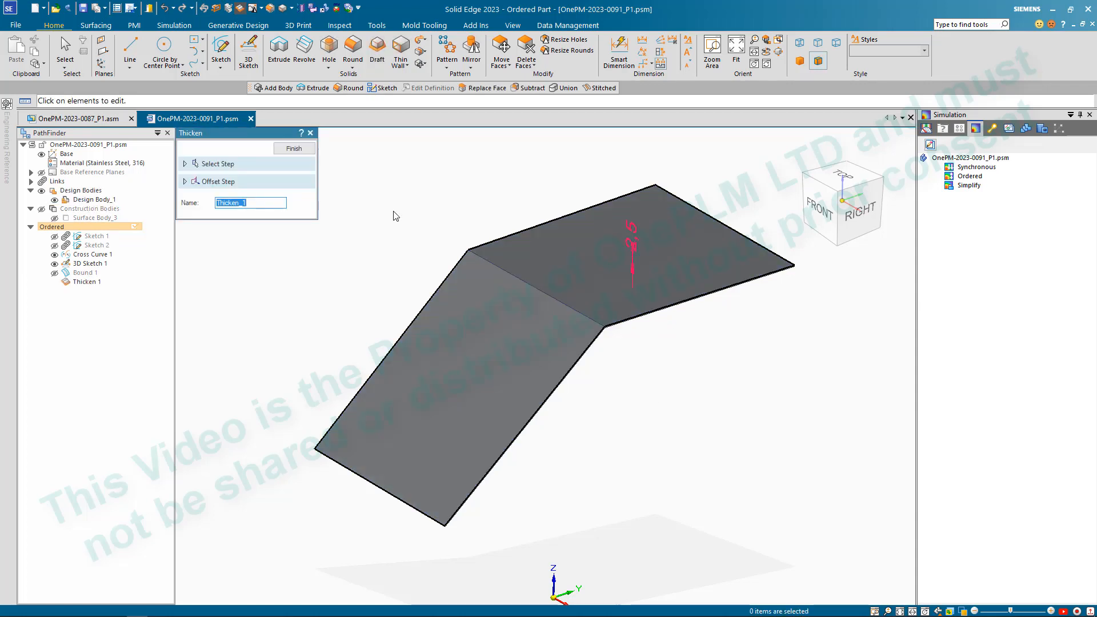
left_click(294, 150)
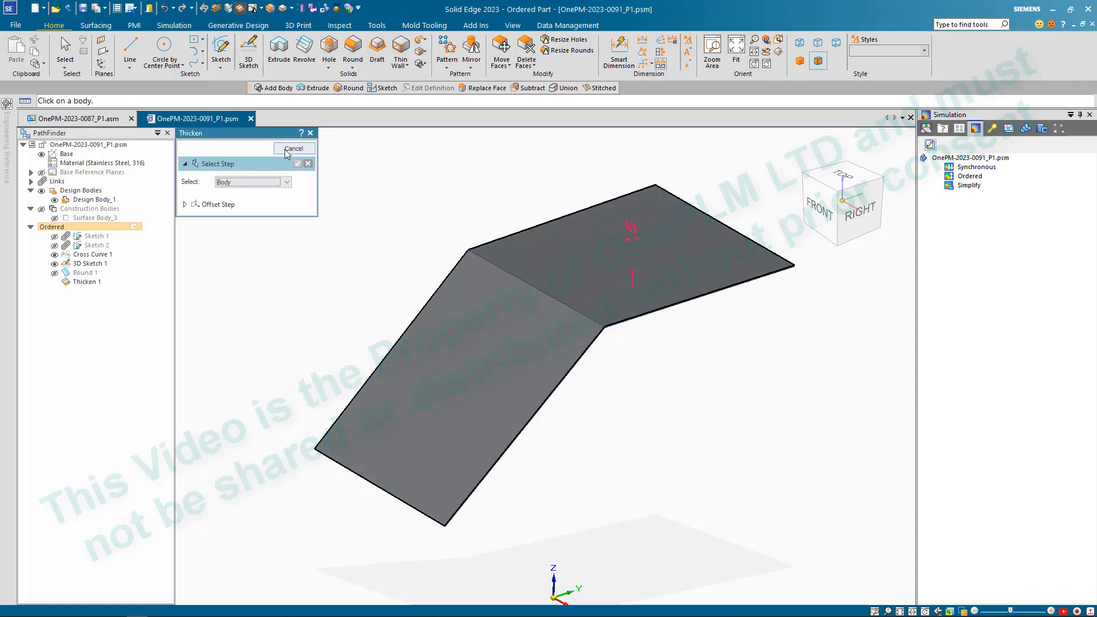
middle_click_drag(441, 188, 448, 175)
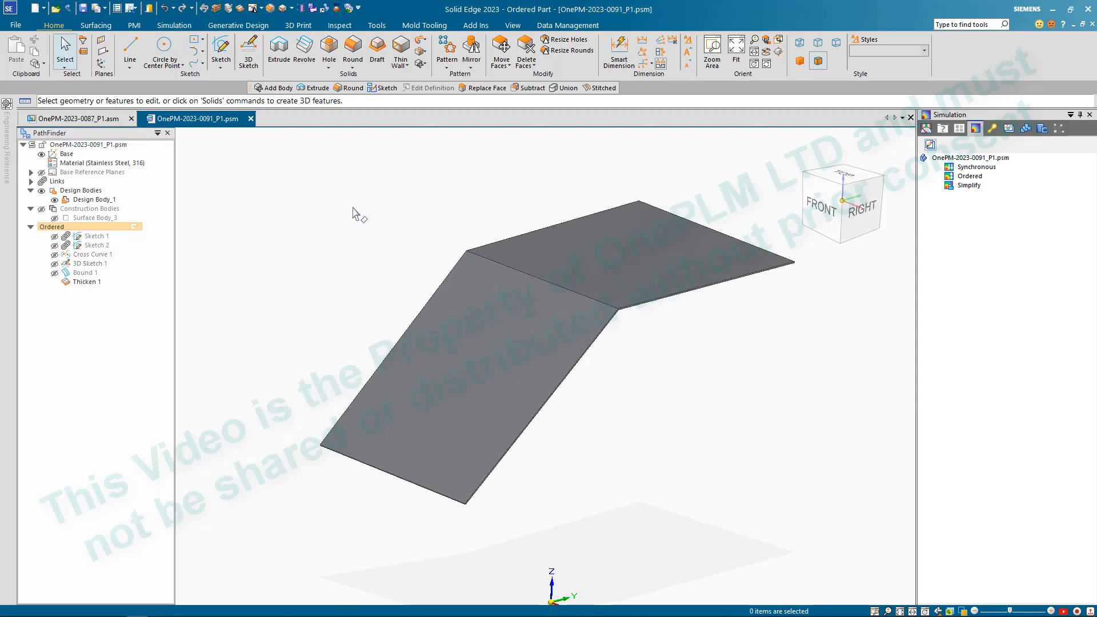
middle_click_drag(357, 210, 372, 190)
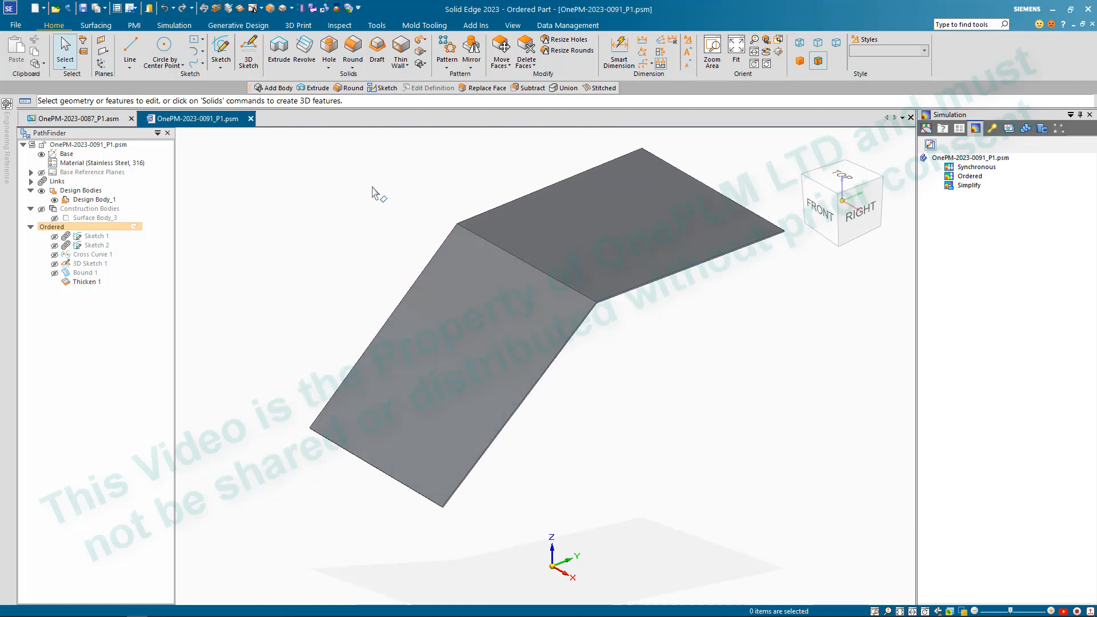
scroll(402, 246, "down", 2)
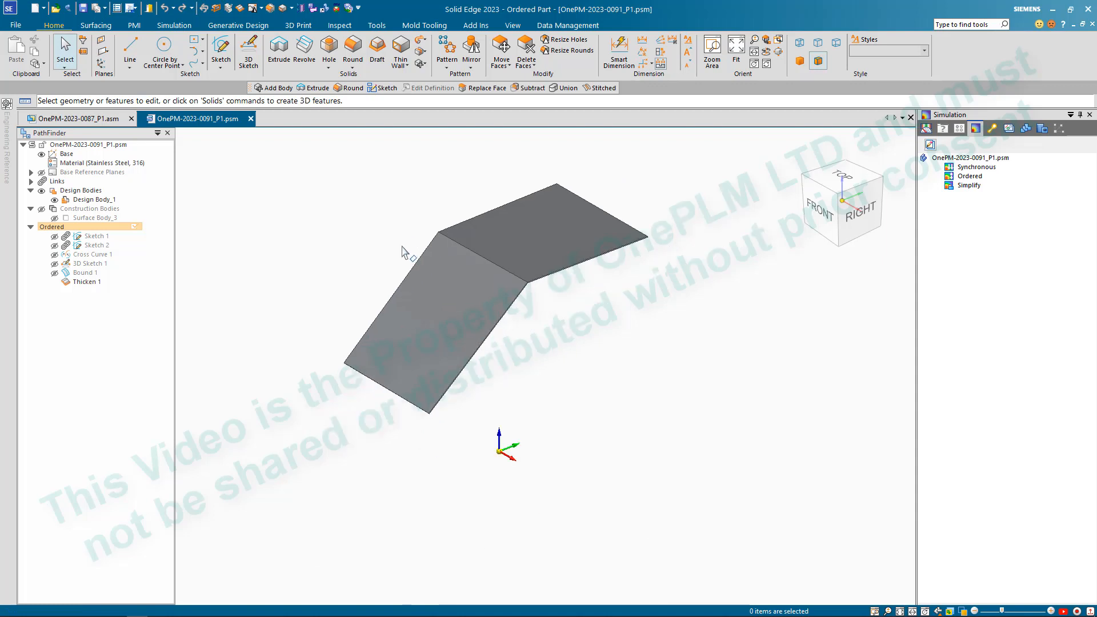
scroll(373, 234, "up", 2)
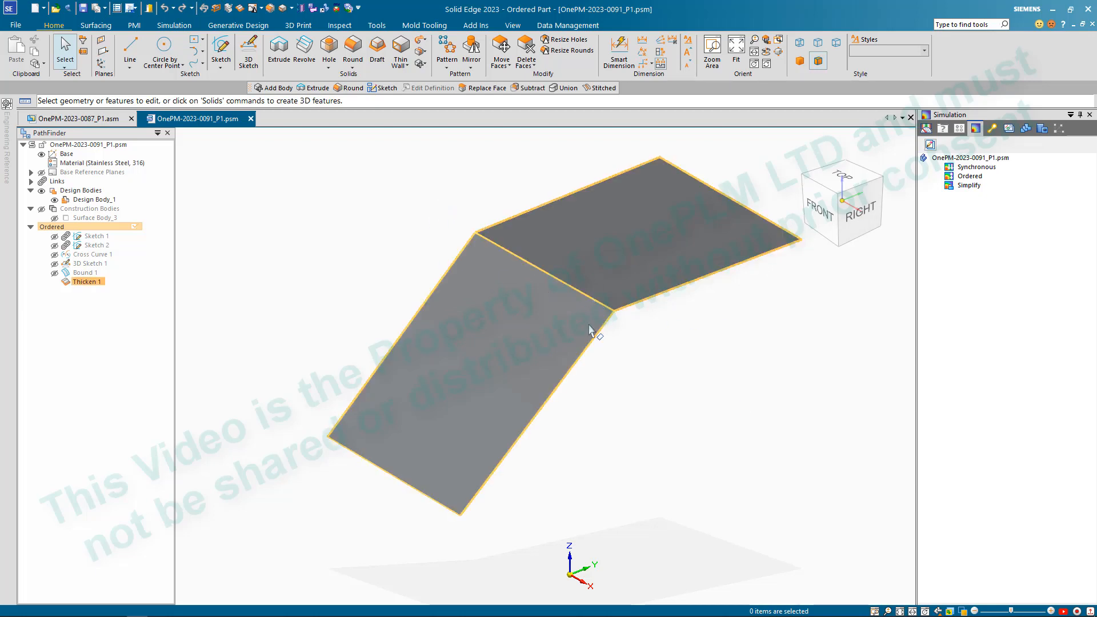
- Create and save a new revision of the frame document as OnePM-2023-0091_P2.psm
left_click(568, 26)
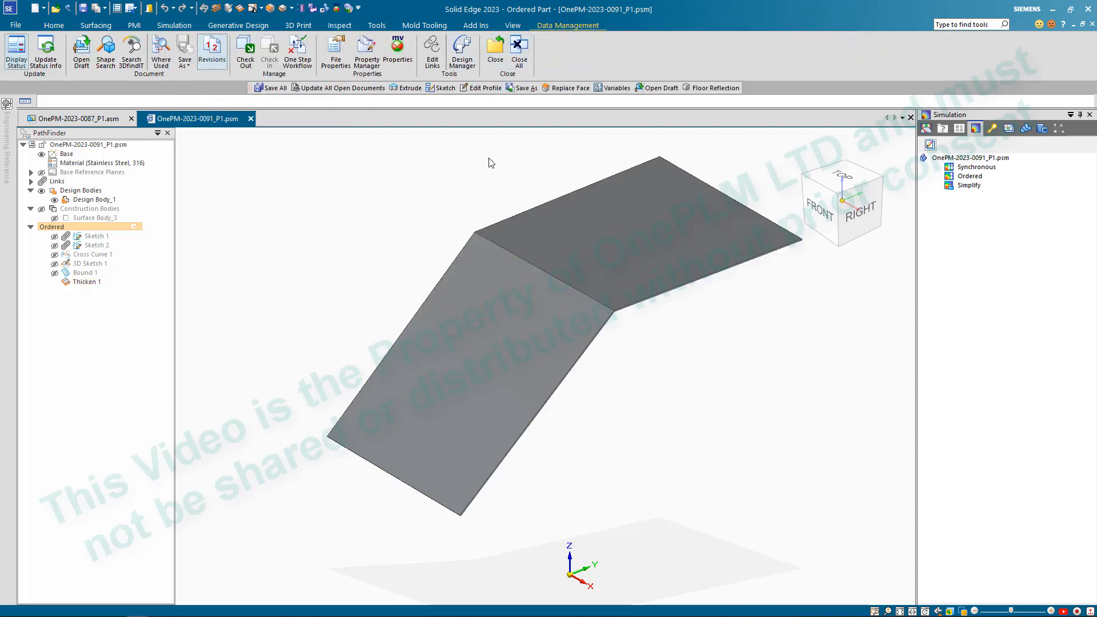
left_click(211, 52)
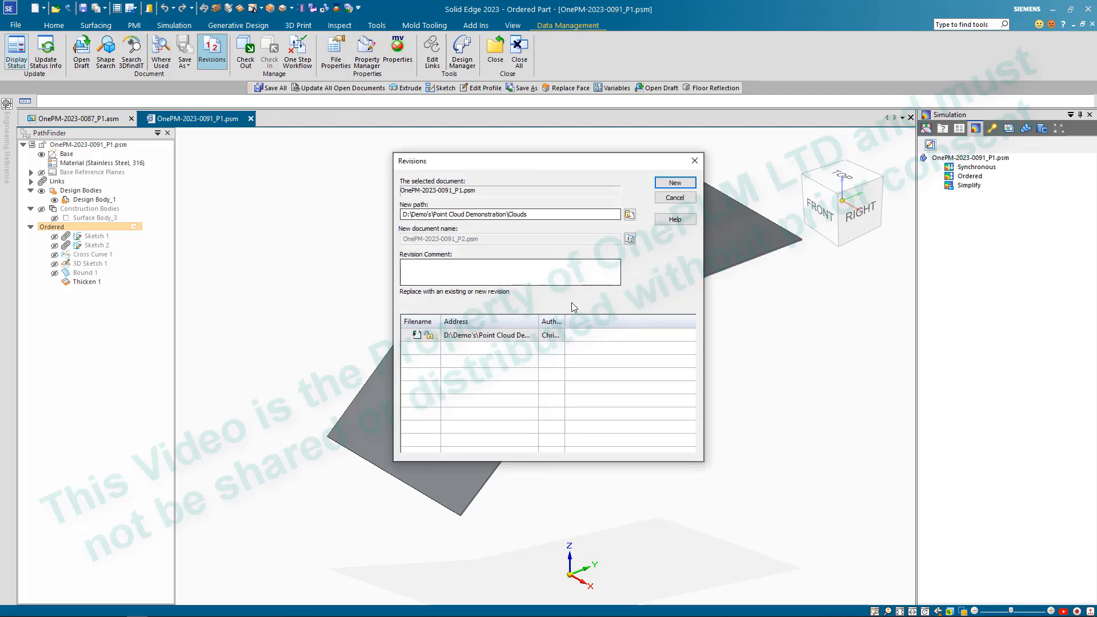
left_click(674, 183)
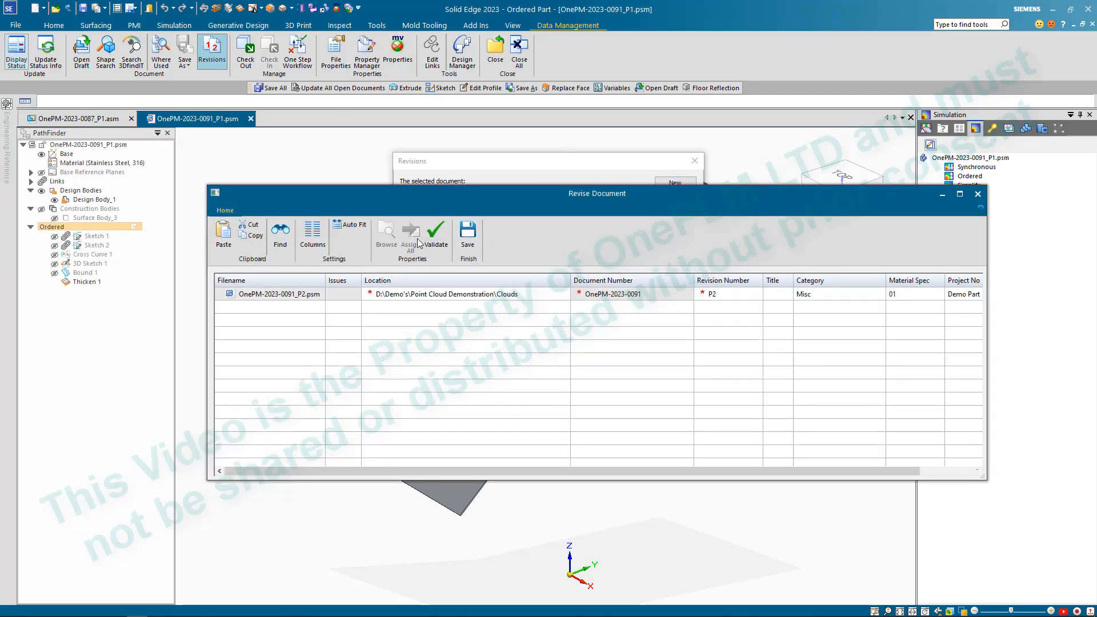
left_click(467, 233)
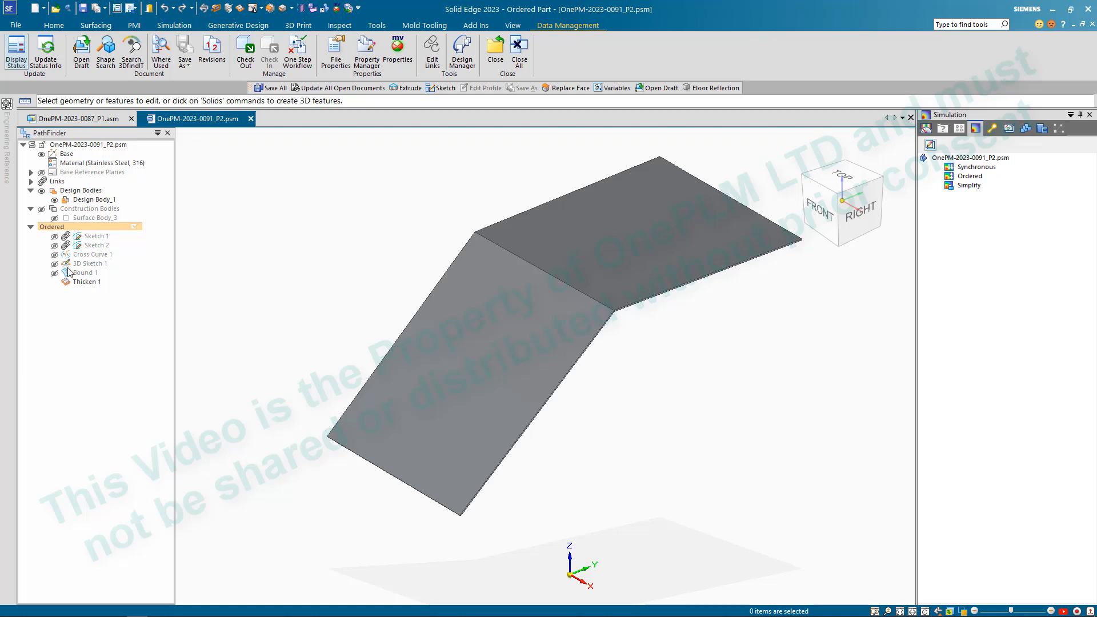
- Examine the inter-part links of Sketch 1 and Sketch 2 to the parent assembly OnePM-2023-0087_P1.asm
left_click(30, 181)
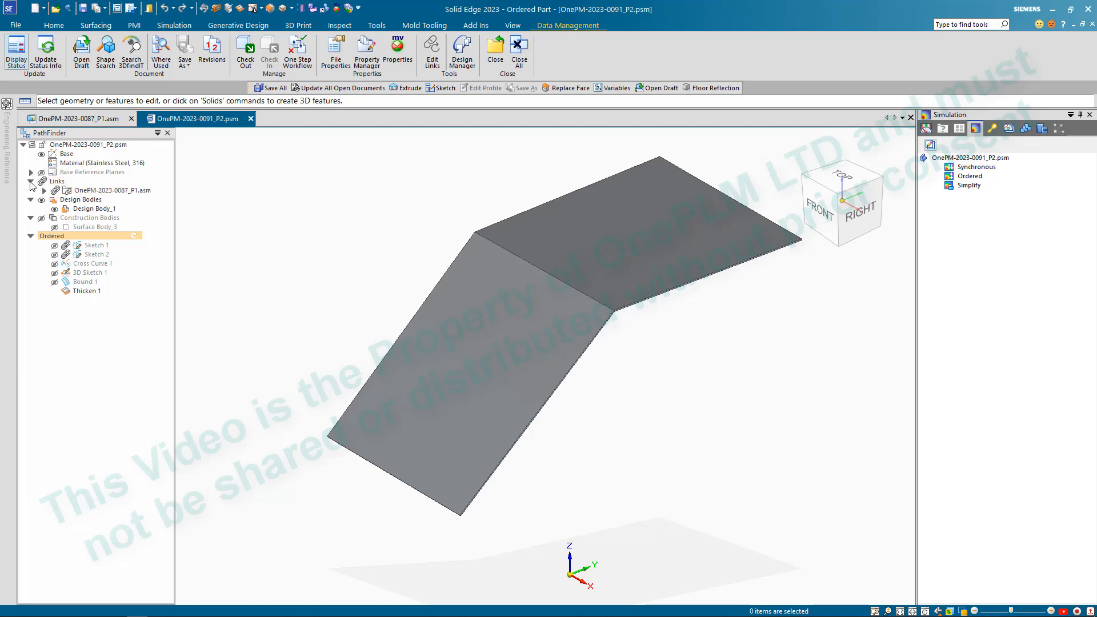
left_click(44, 190)
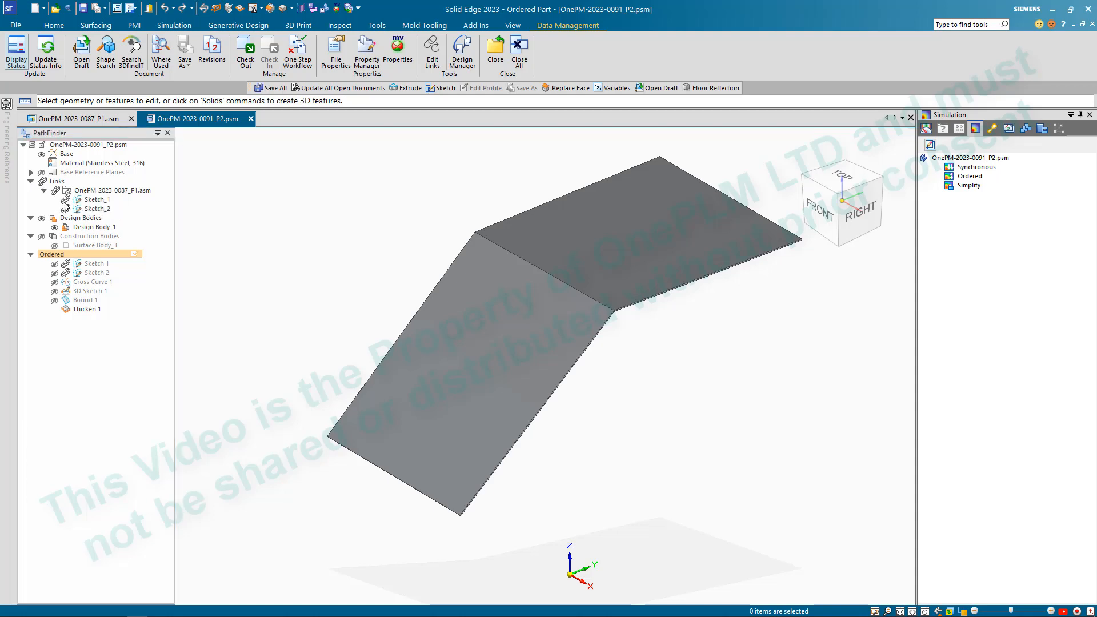
left_click(377, 25)
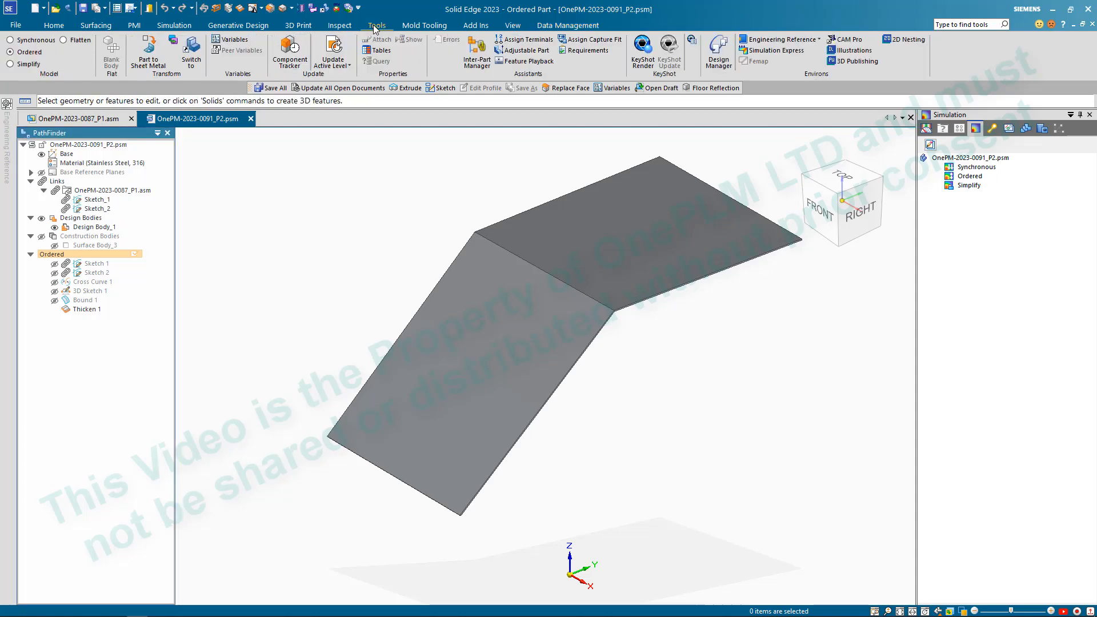
left_click(479, 53)
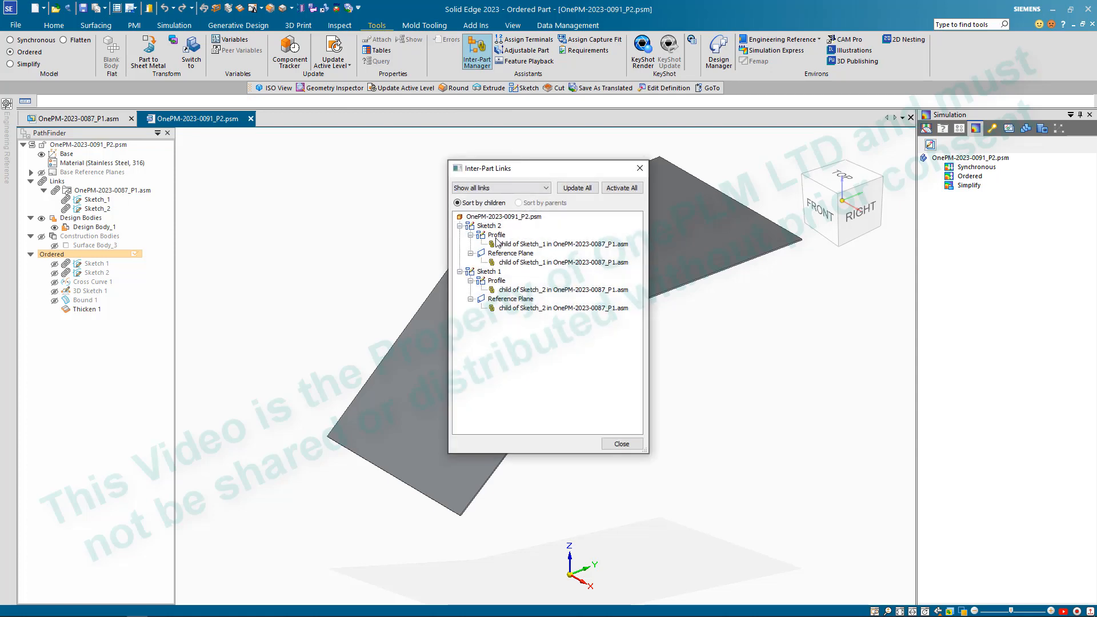
left_click(598, 244)
left_click(621, 444)
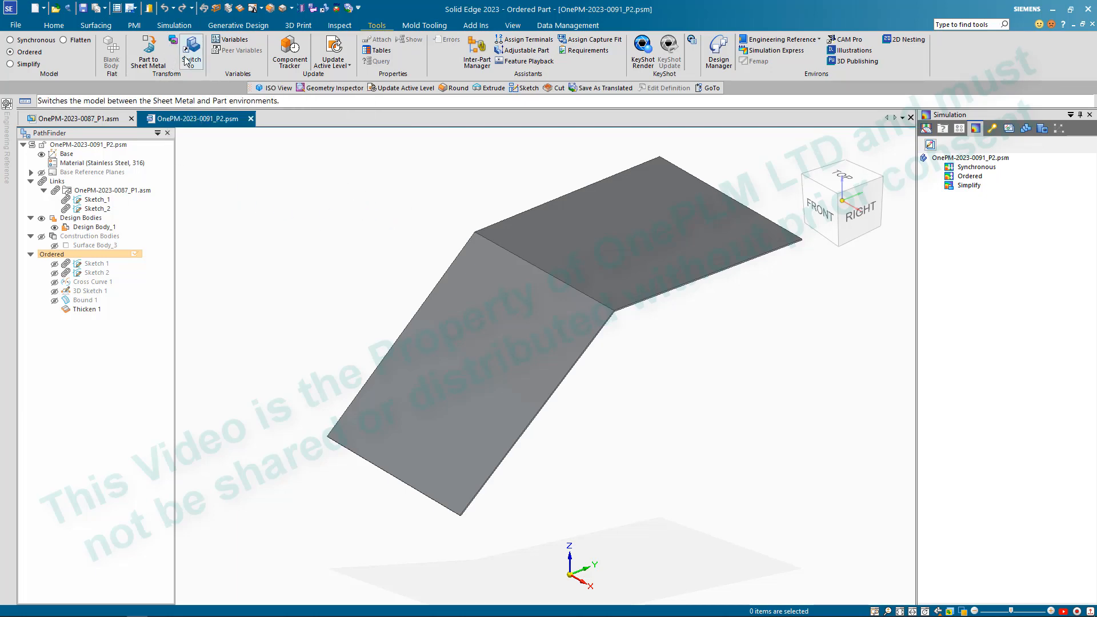
left_click(173, 39)
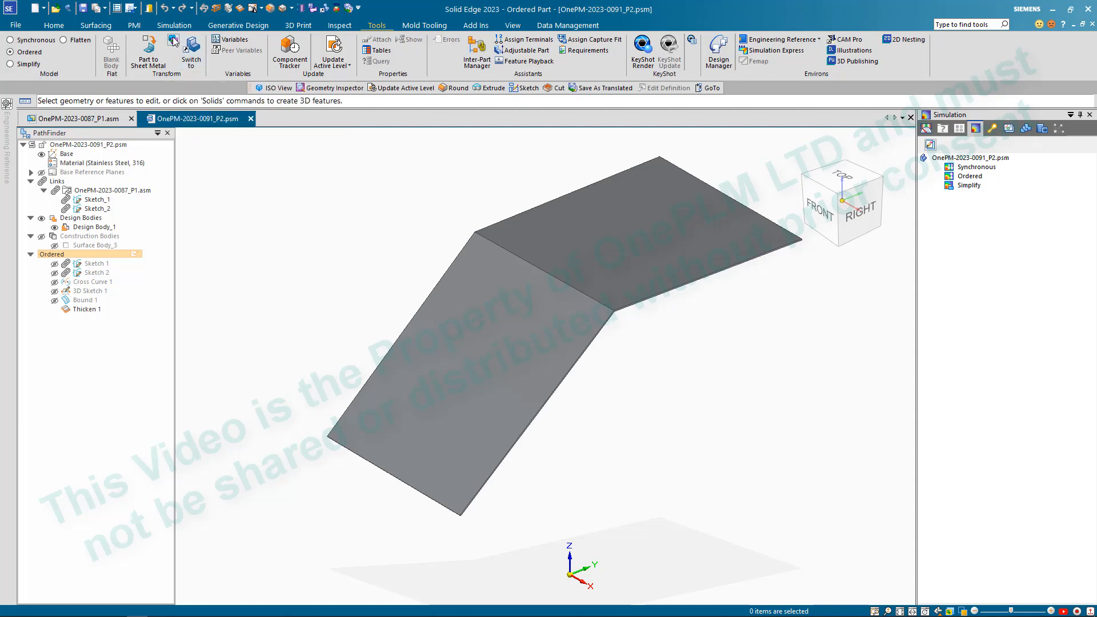
left_click(580, 263)
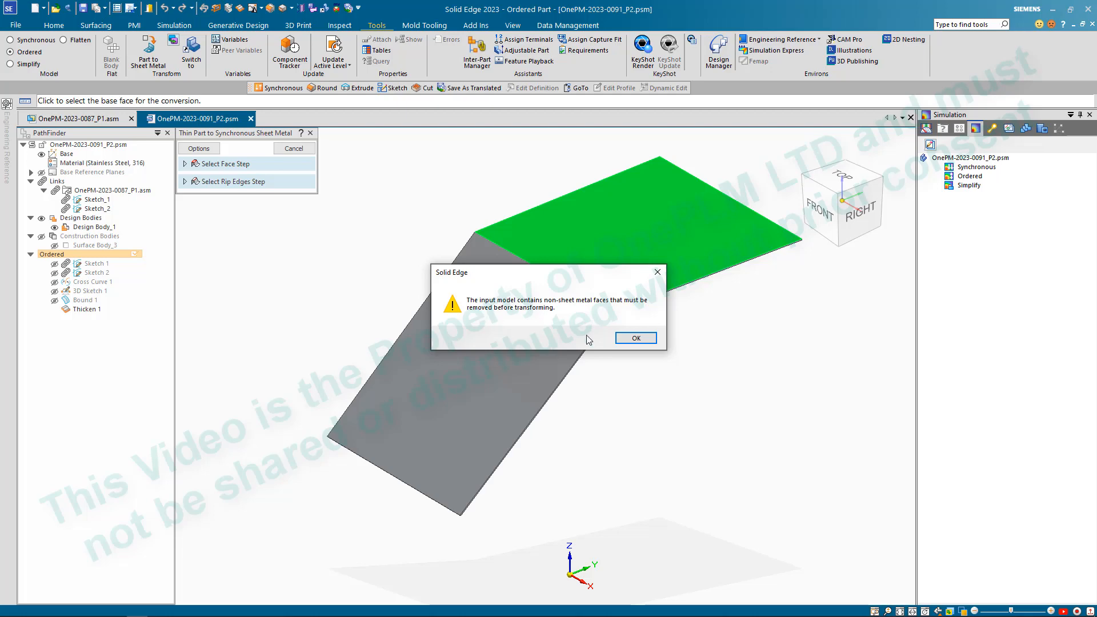
left_click(634, 339)
middle_click_drag(623, 359, 627, 359)
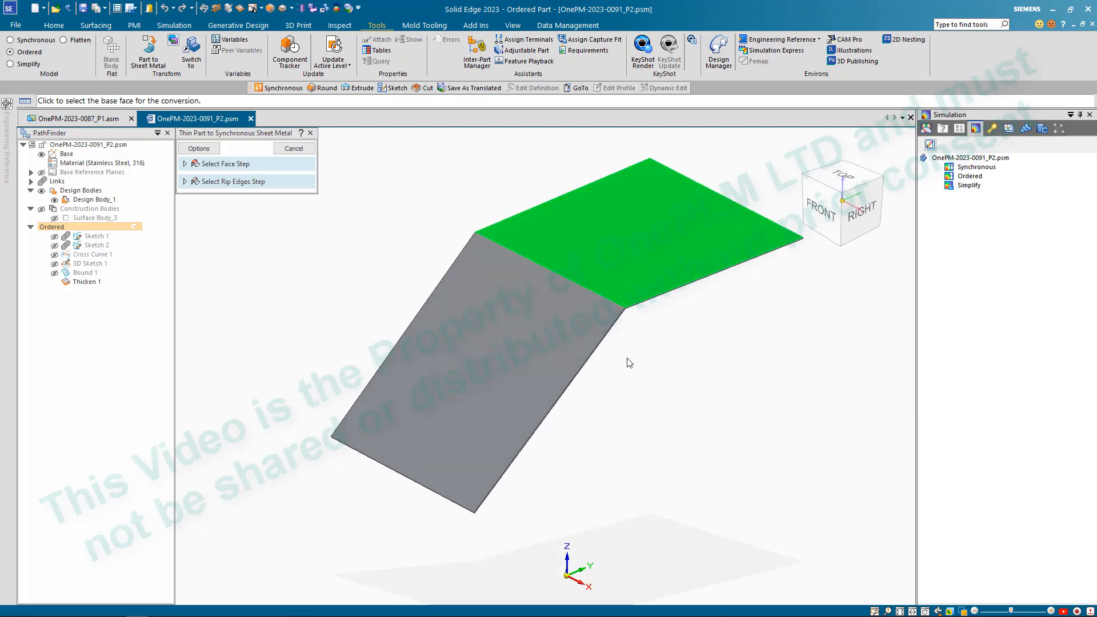
left_click(292, 149)
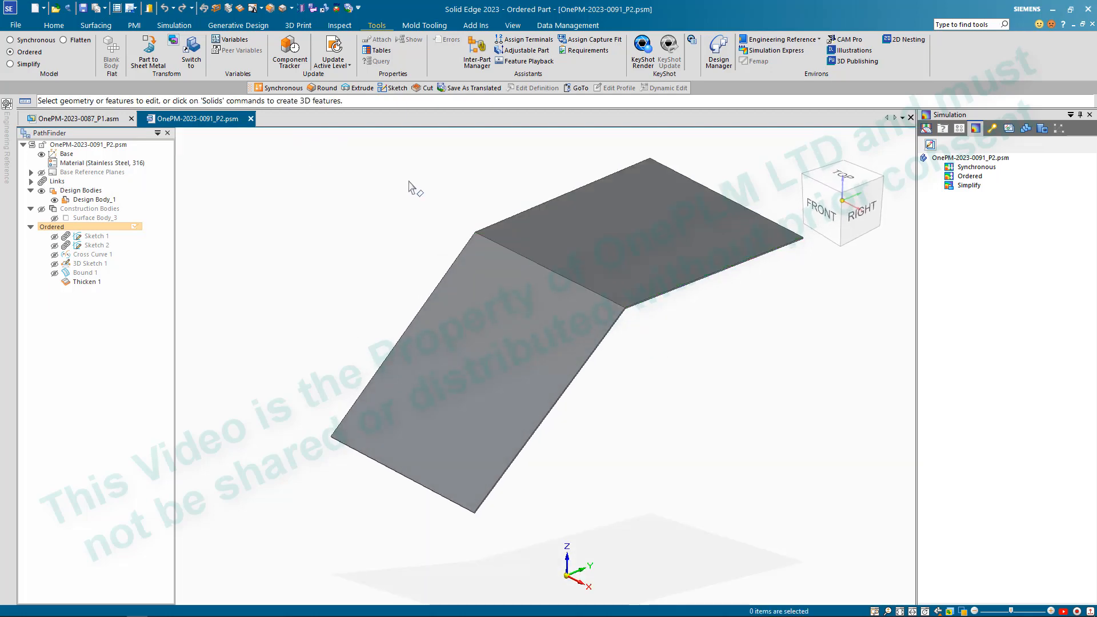
- Convert the thickened part to sheet metal with default options, selecting the bend edge and setting 2.50 mm thickness directed downward
left_click(148, 53)
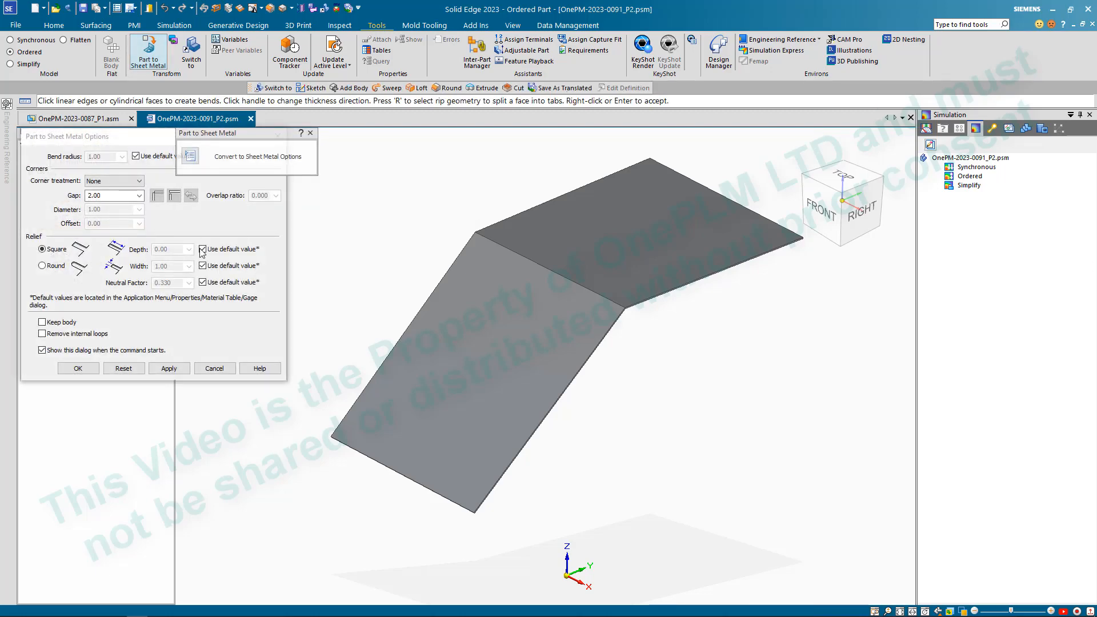
left_click(97, 368)
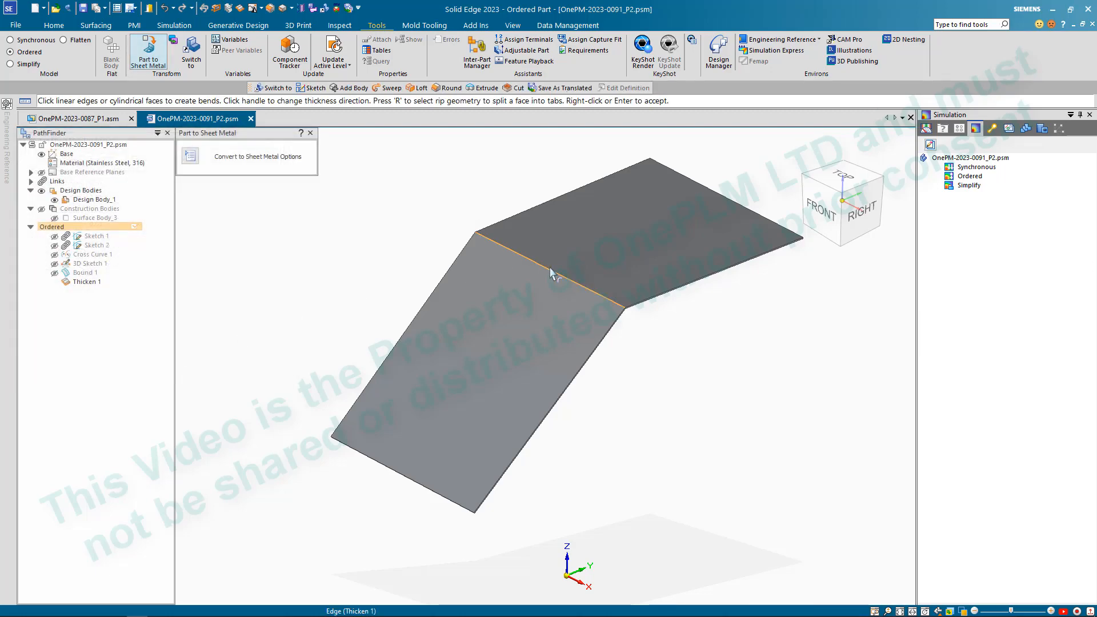
left_click(552, 275)
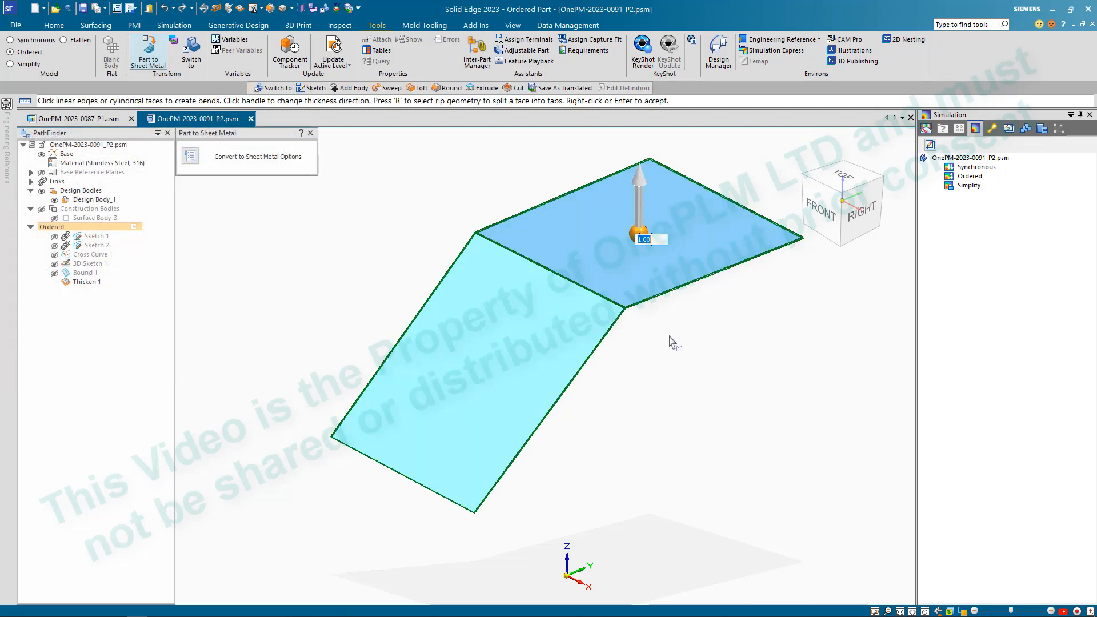
scroll(662, 337, "up", 3)
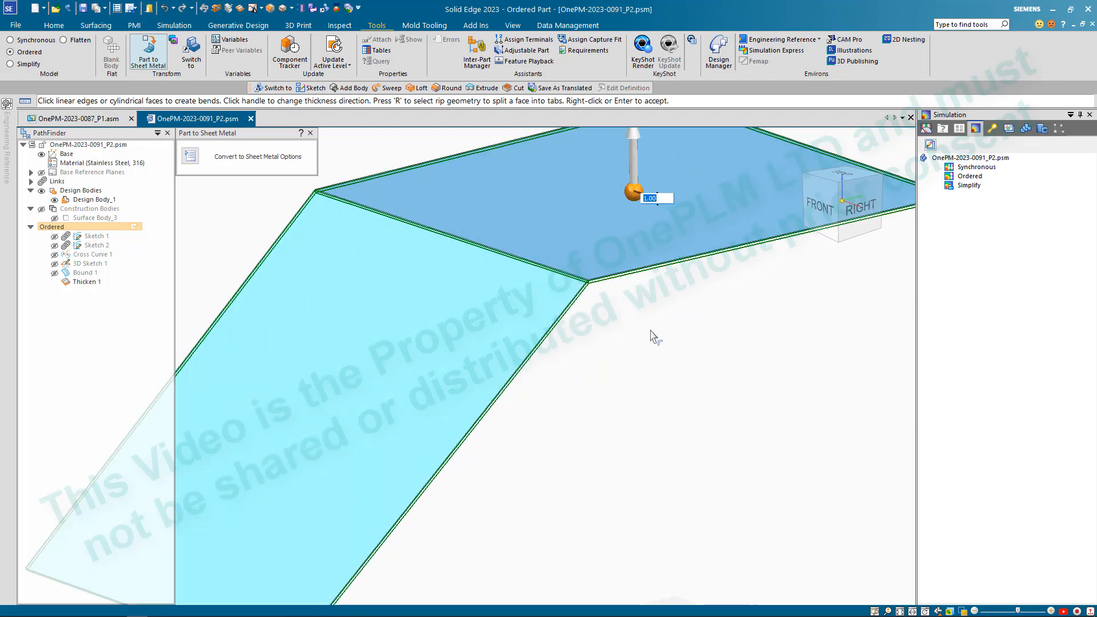
left_click(630, 157)
type("2")
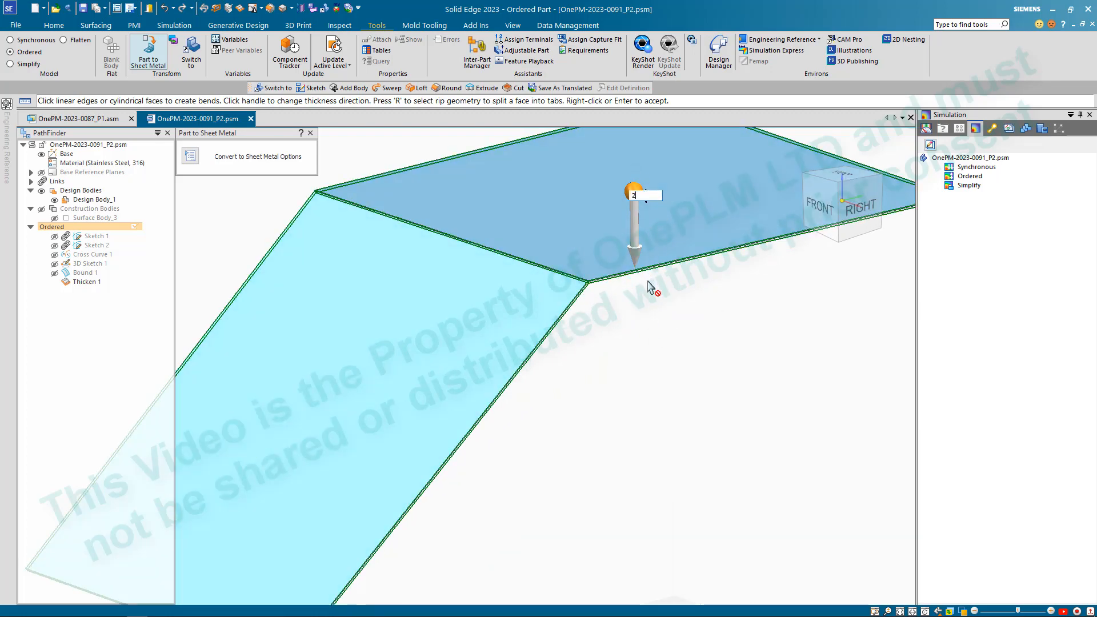
type(".50")
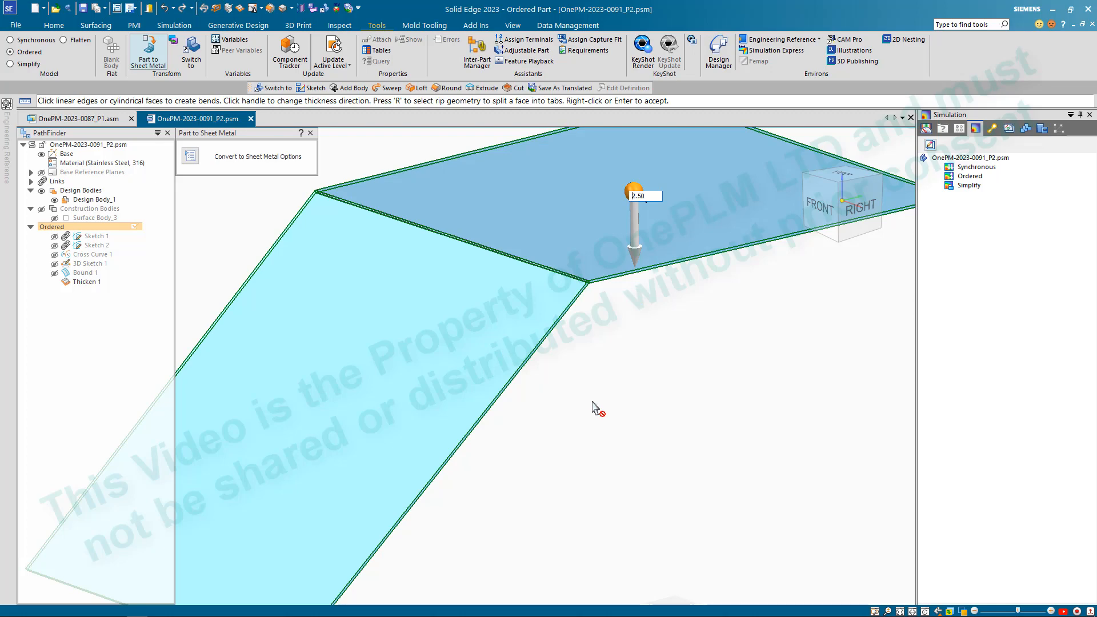
key("Return")
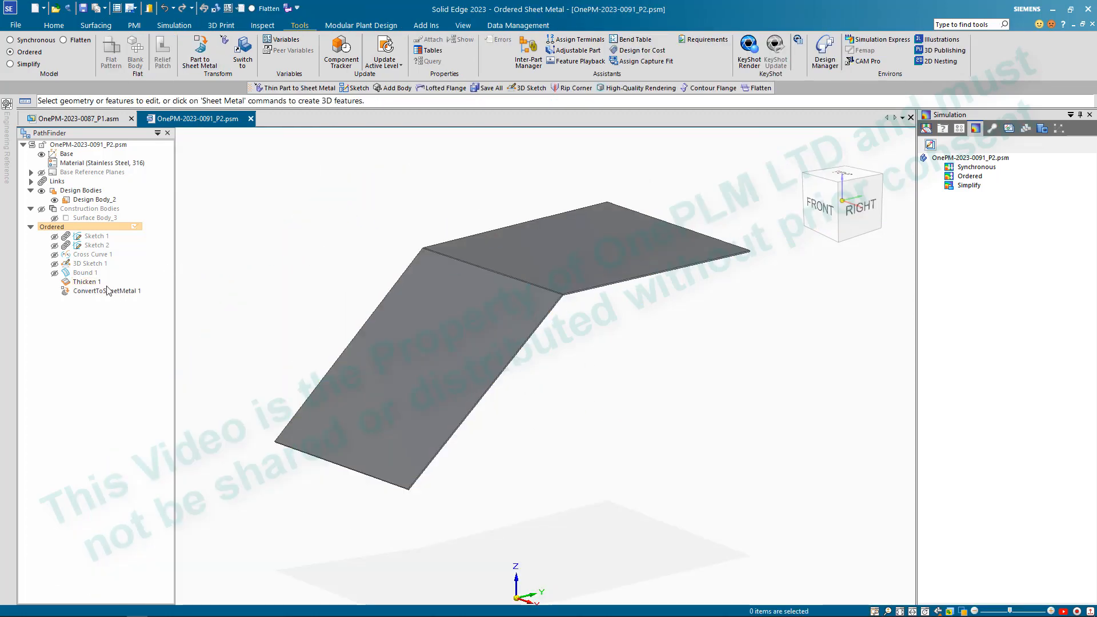
middle_click_drag(389, 225, 332, 211)
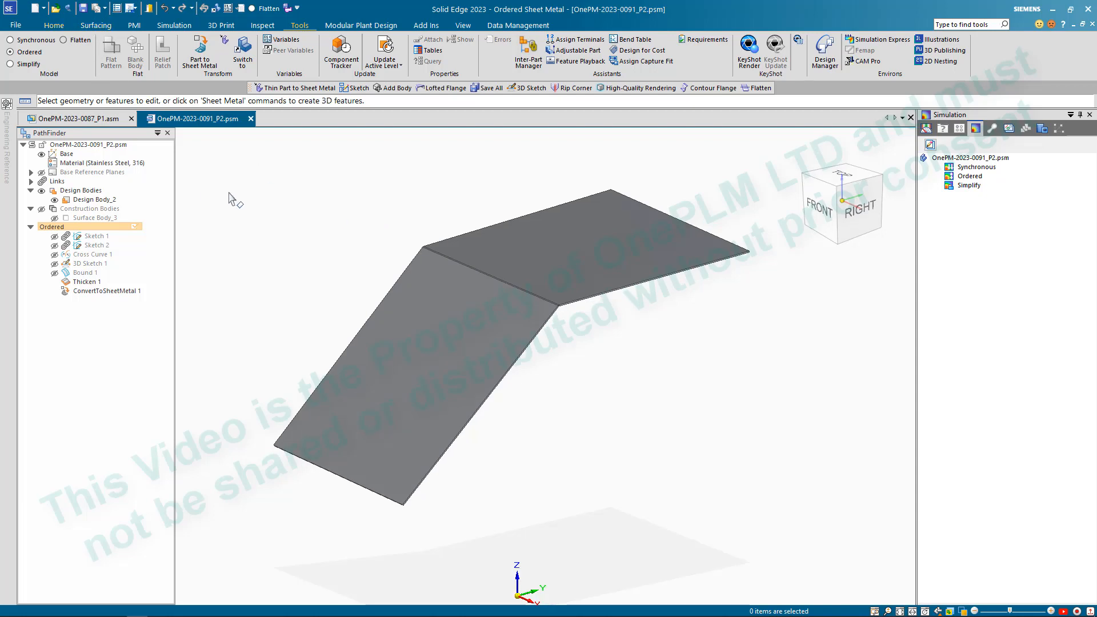
scroll(447, 279, "down", 1)
scroll(396, 421, "up", 1)
scroll(515, 415, "down", 1)
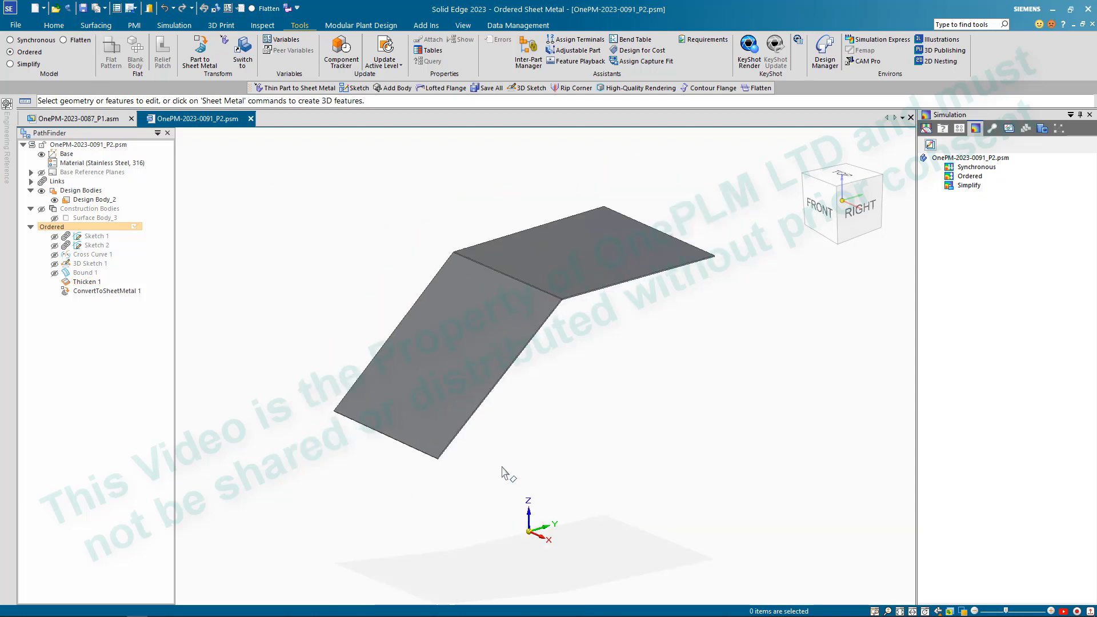
left_click(53, 25)
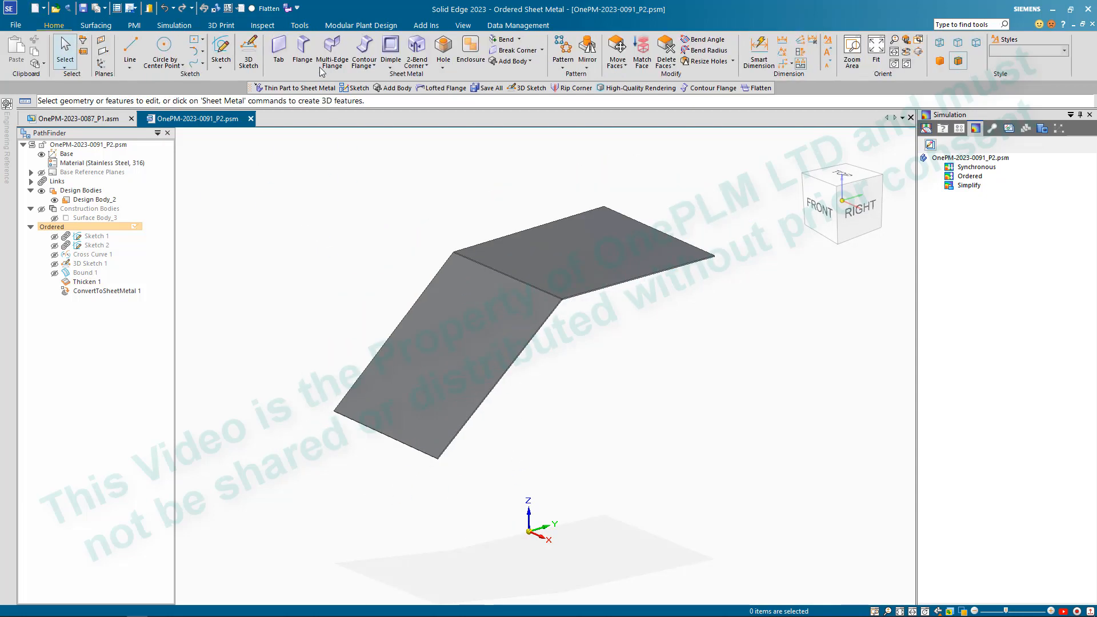
left_click(330, 57)
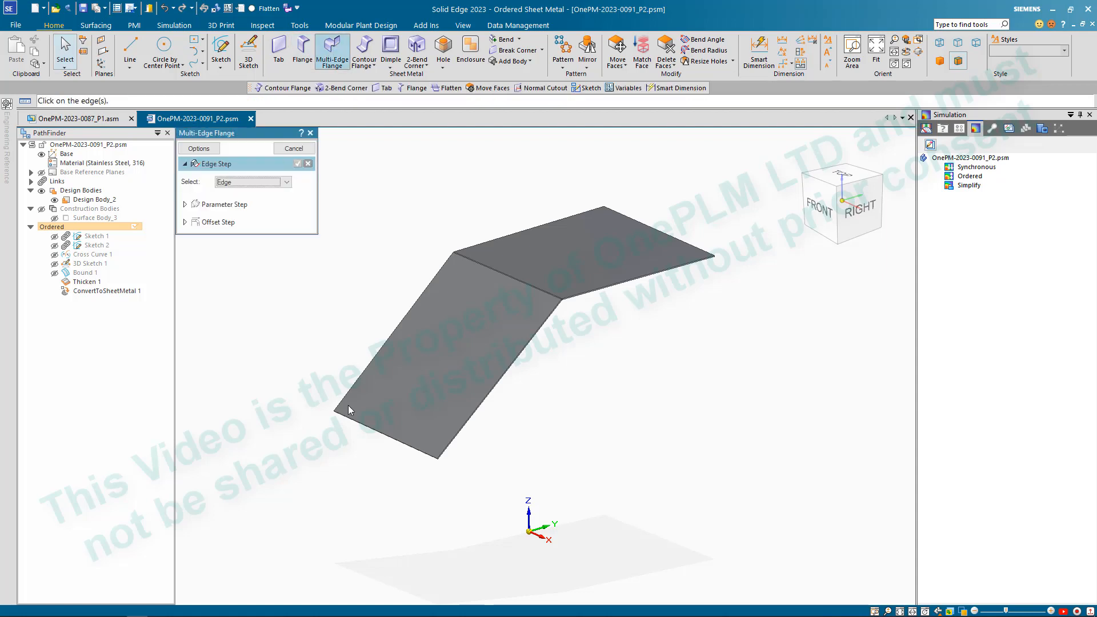
left_click(394, 441)
right_click(404, 479)
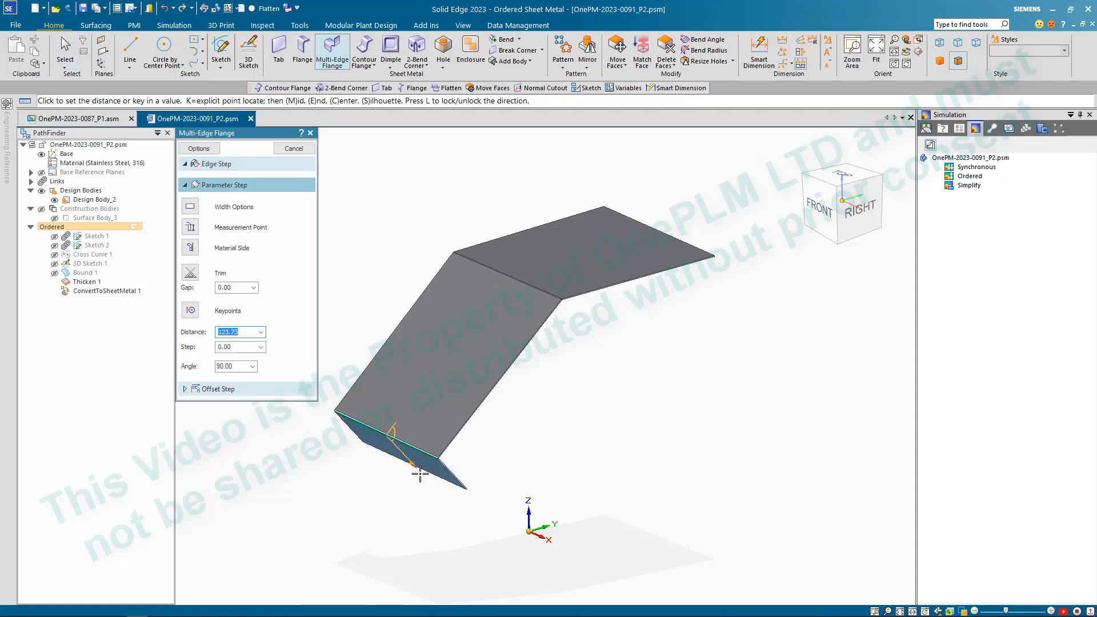
scroll(409, 478, "up", 1)
scroll(421, 465, "down", 1)
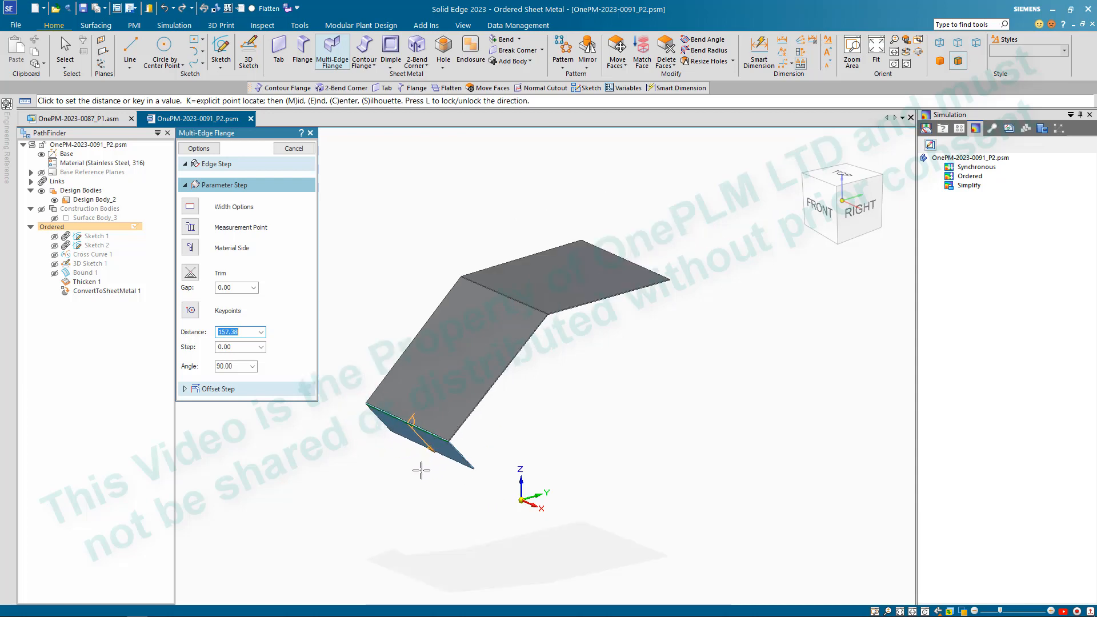
scroll(421, 468, "up", 1)
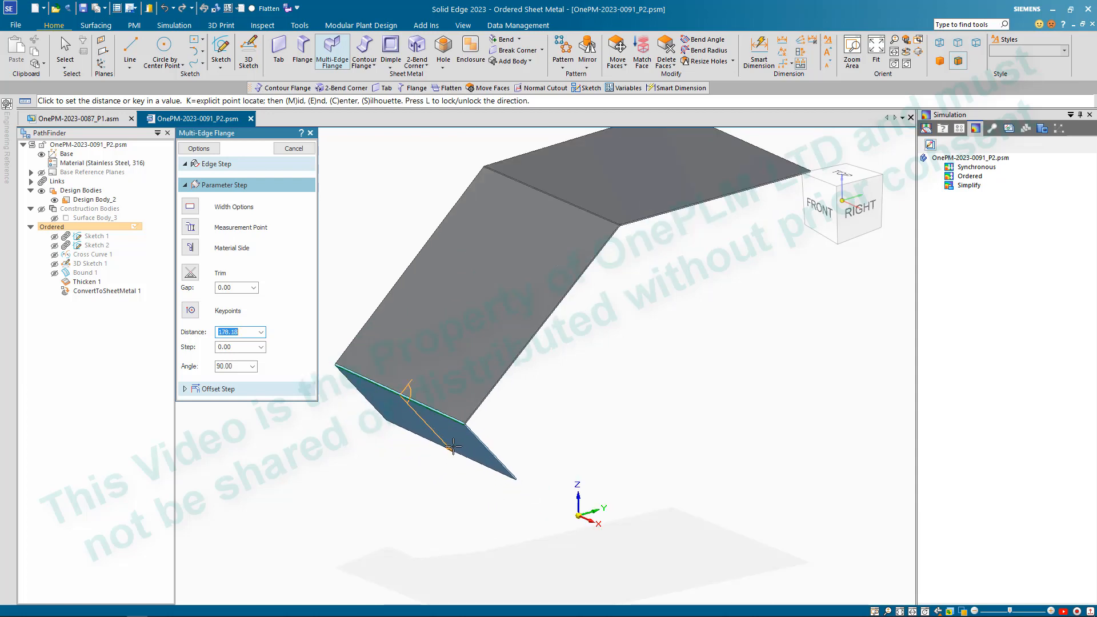
scroll(457, 428, "down", 1)
scroll(495, 401, "up", 1)
scroll(487, 408, "down", 1)
key("Escape")
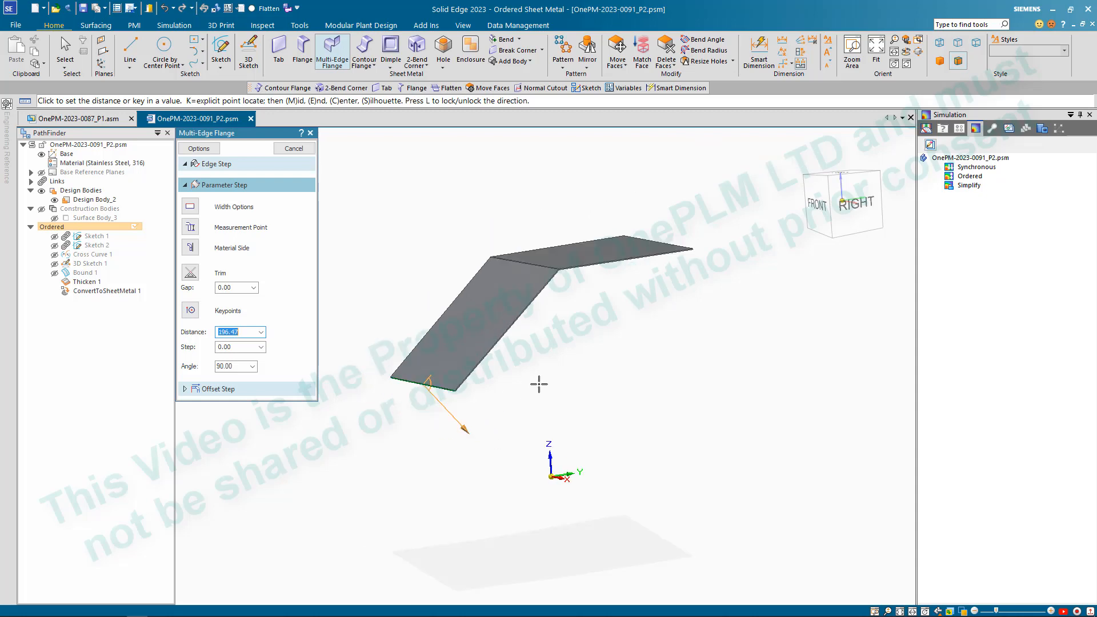
scroll(549, 406, "down", 2)
middle_click_drag(540, 392, 465, 378)
scroll(512, 400, "up", 2)
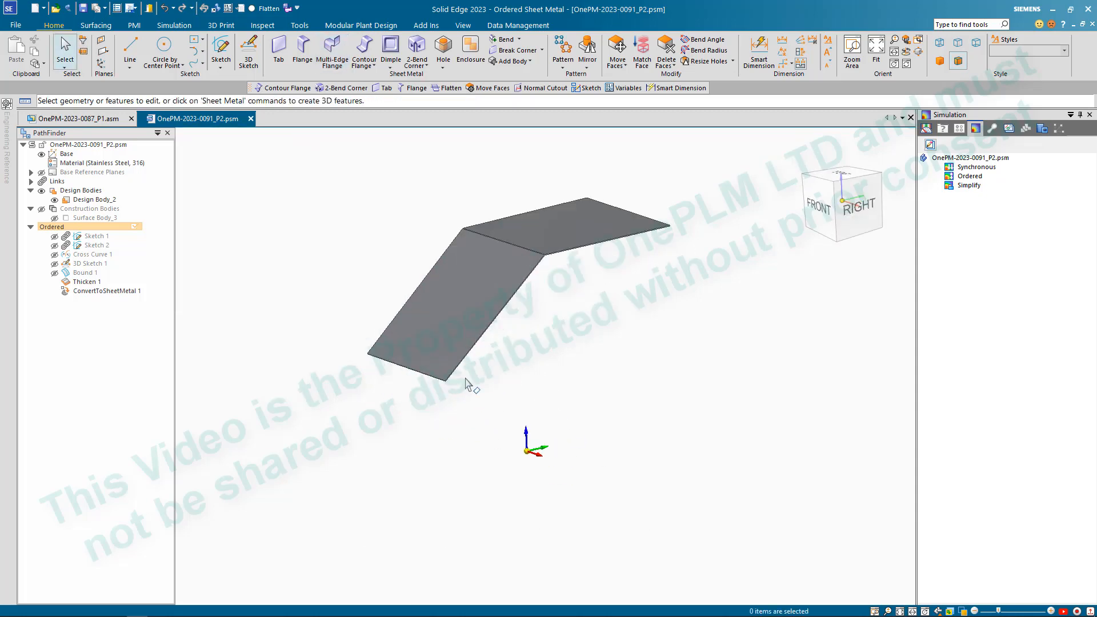
- Create a reference plane parallel to the base XZ plane, passing through the nearest lower corner vertex of the sloped plate
left_click(104, 51)
left_click(123, 64)
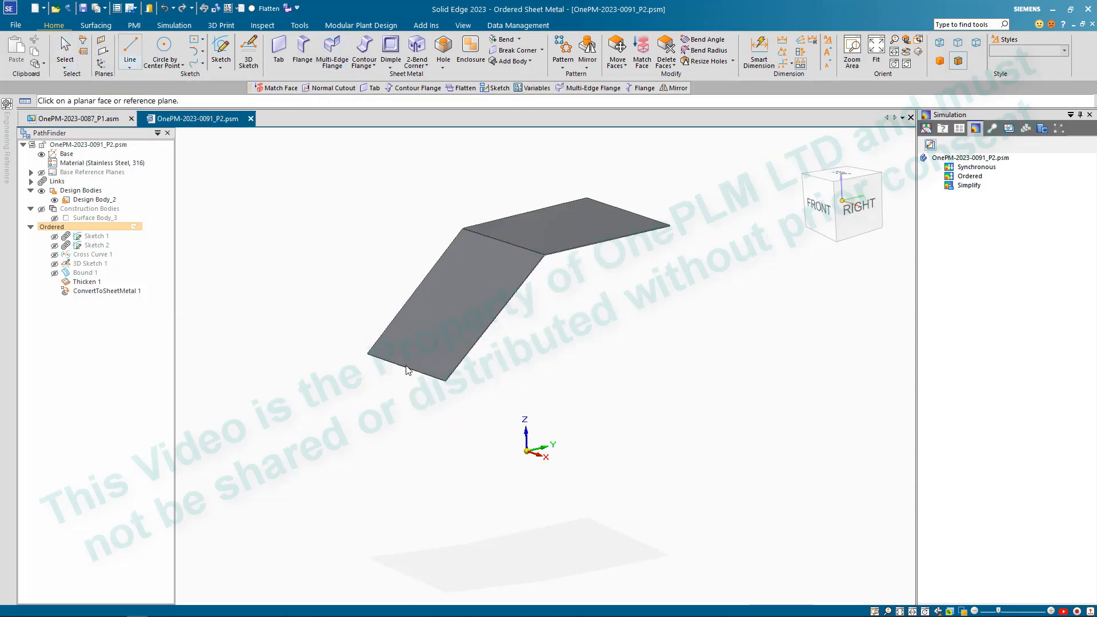
left_click(526, 435)
scroll(480, 402, "up", 5)
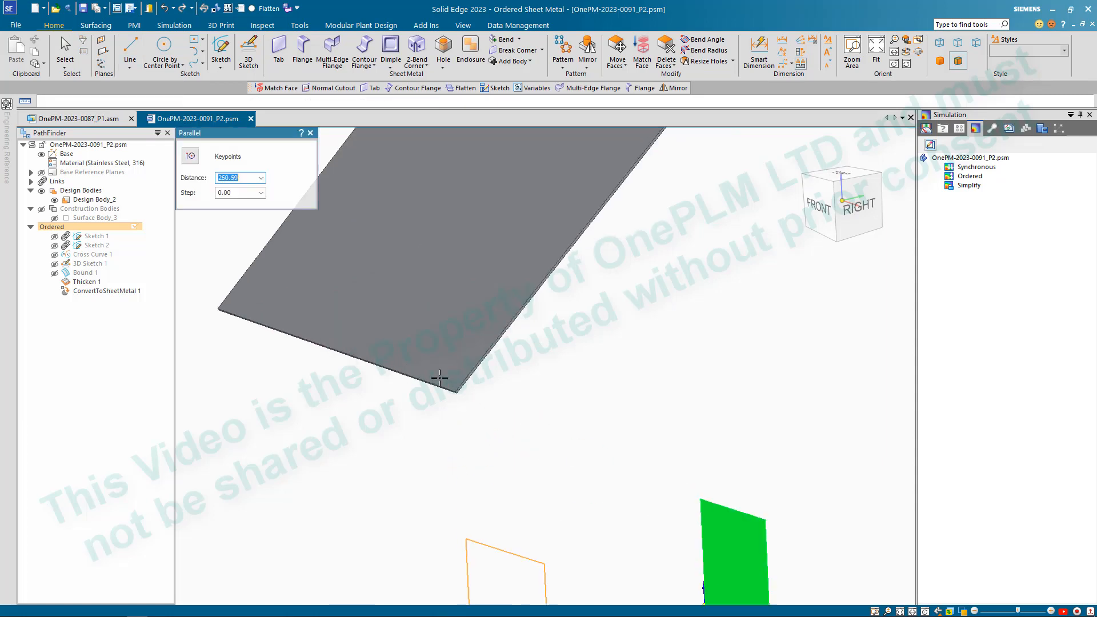
left_click(471, 393)
scroll(479, 396, "down", 5)
scroll(451, 435, "up", 2)
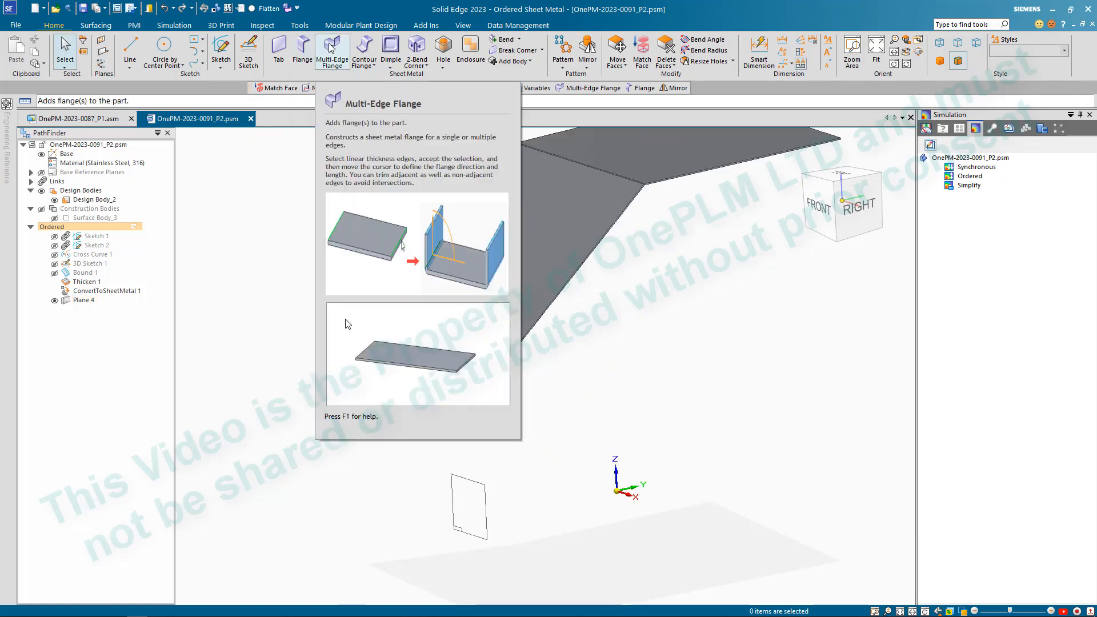
- Add a 60 mm multi-edge flange at 90° along the sloped plate's lower edge
left_click(332, 49)
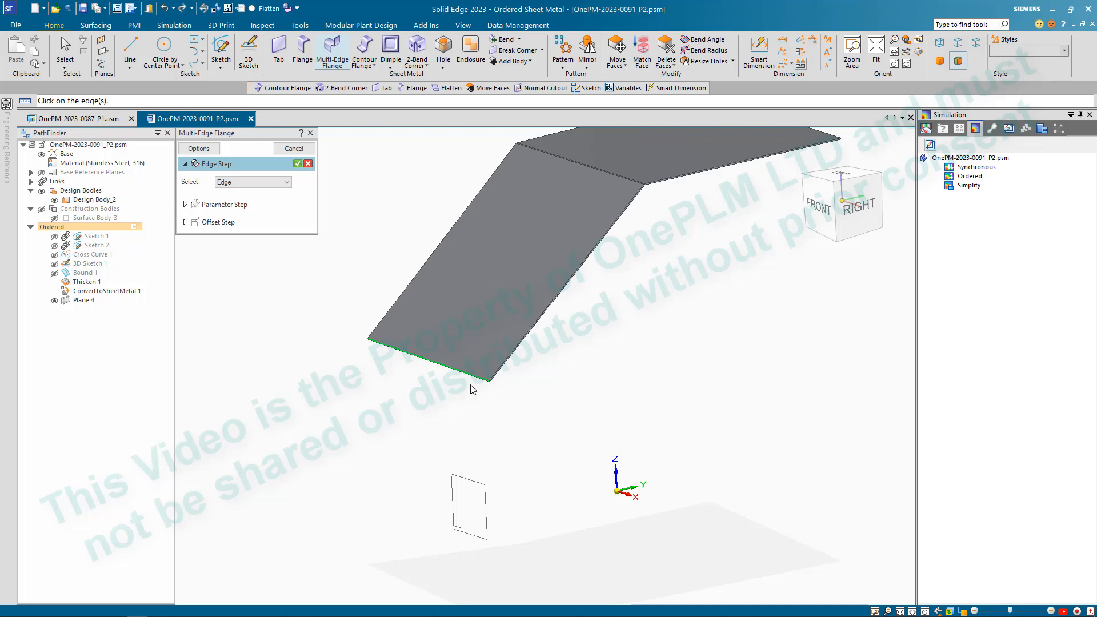
left_click(488, 382)
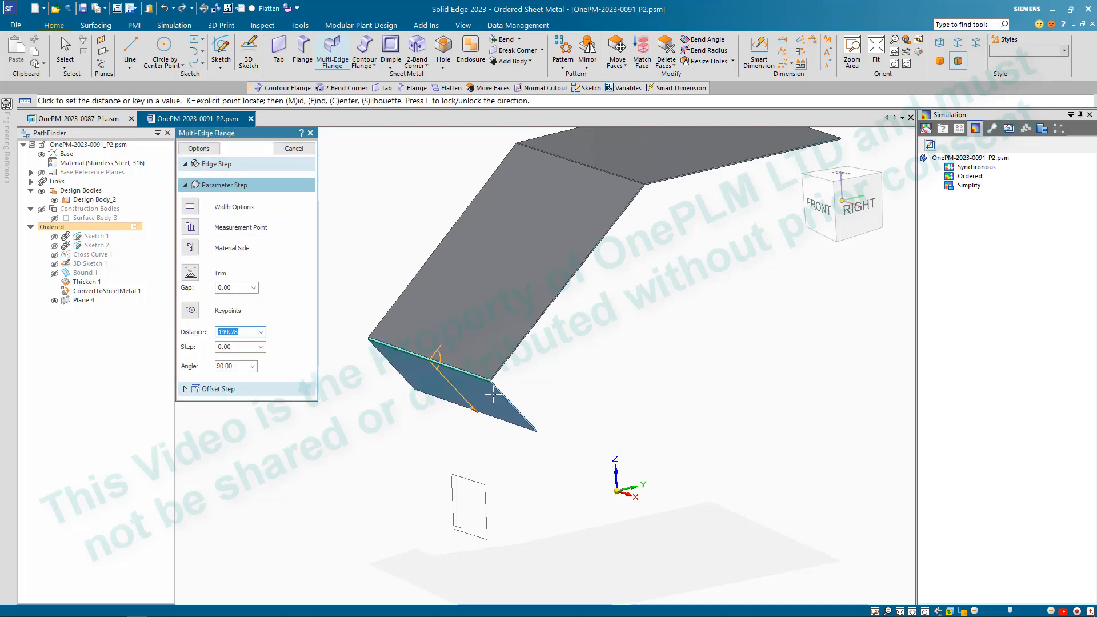
type("60")
key("Return")
key("Escape")
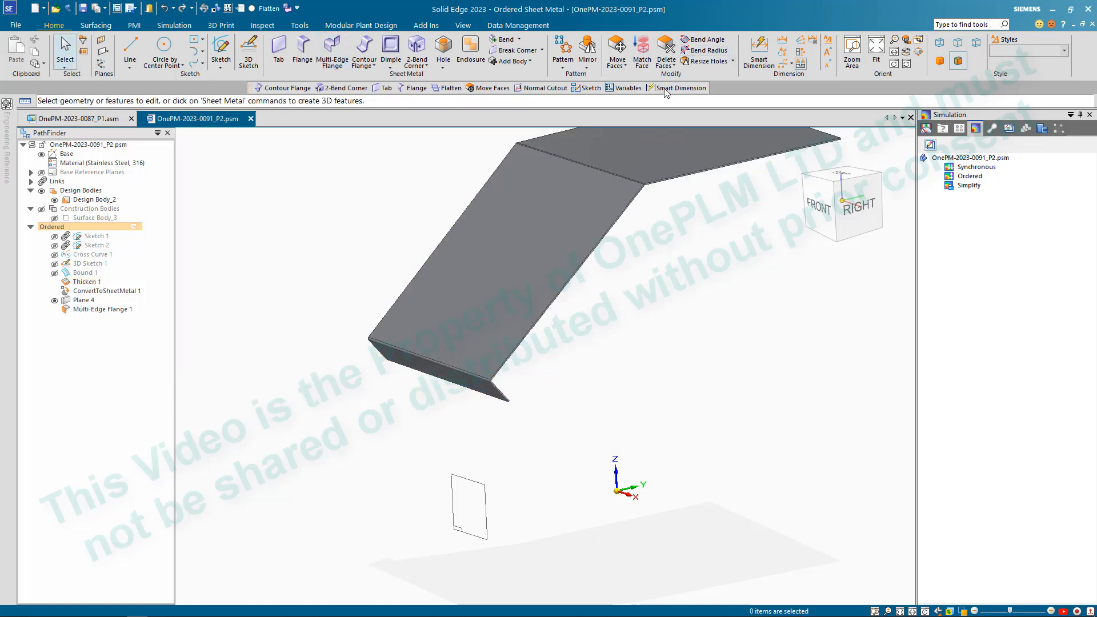
- Match the lower end flange's face to the parallel reference plane with zero offset, and hide that plane
left_click(642, 49)
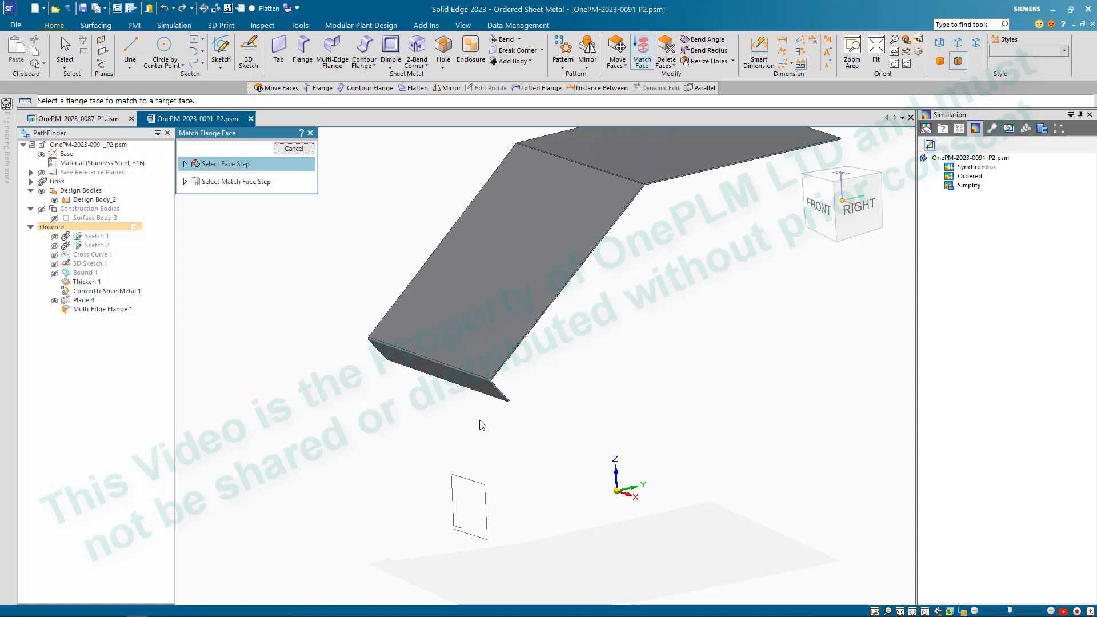
left_click(463, 384)
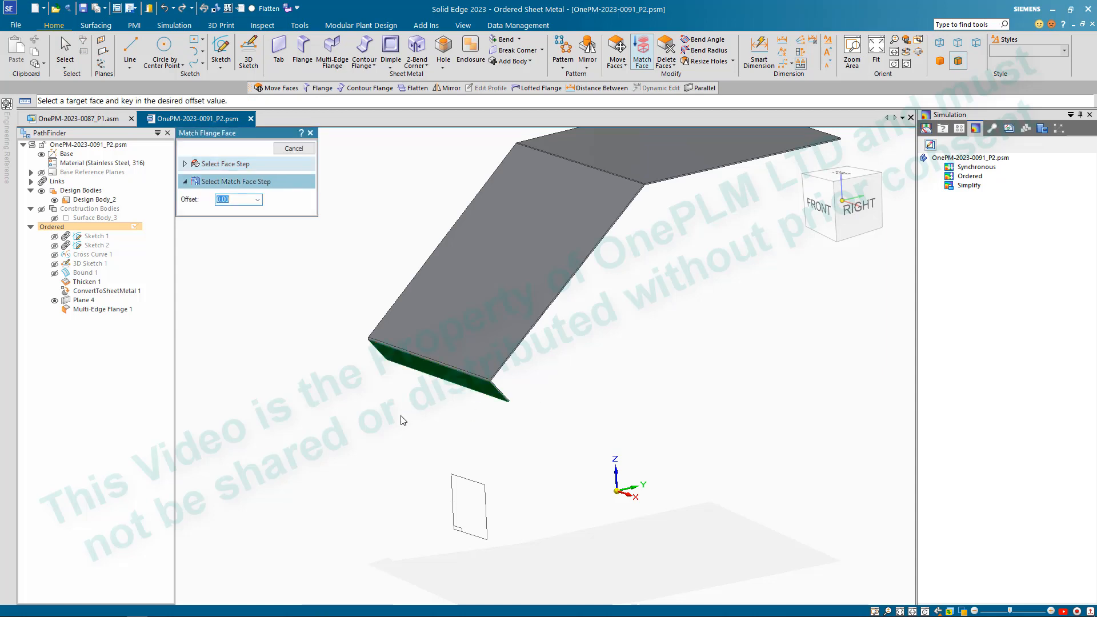
left_click(479, 497)
right_click(521, 443)
middle_click_drag(556, 420, 530, 432)
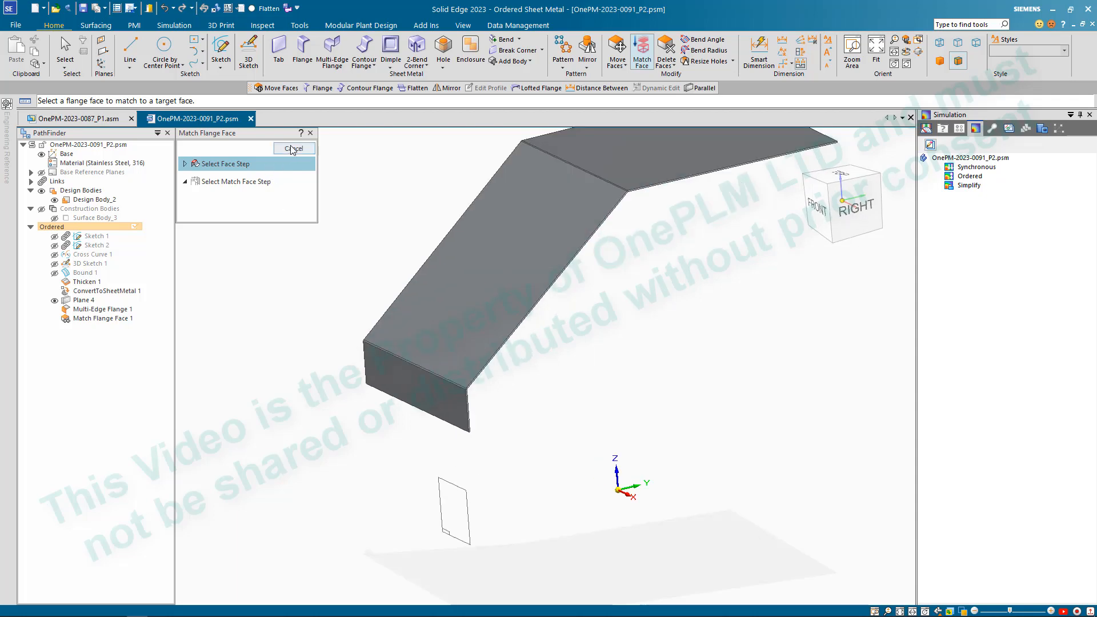
key("Escape")
left_click(56, 301)
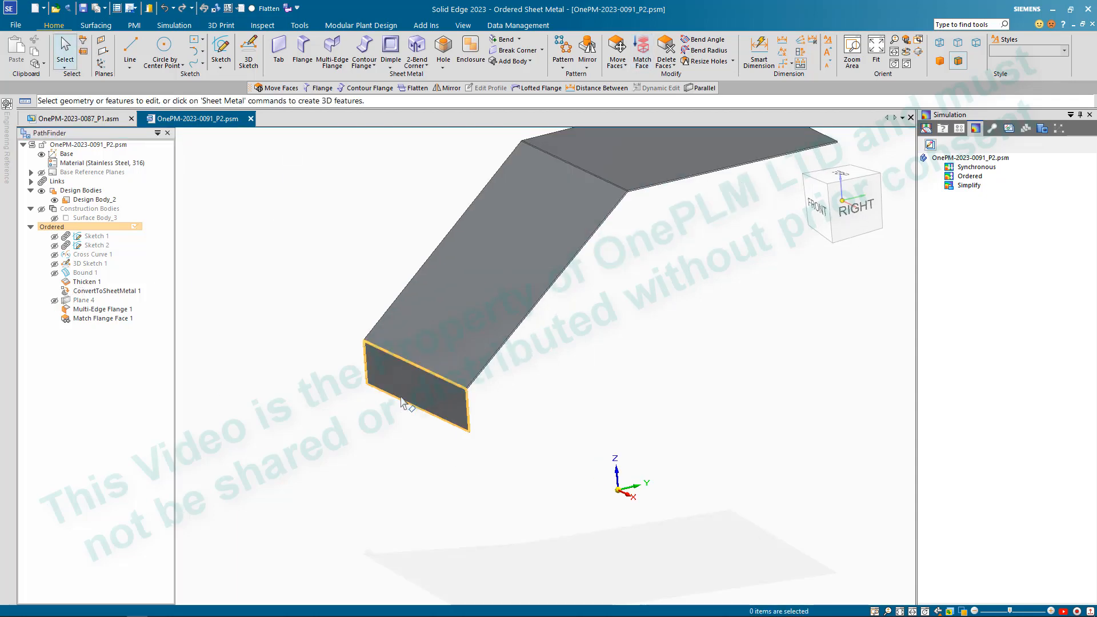
- Add a 60 mm multi-edge flange along the side edges of the sloped and upper plates, trimmed with a 2.00 mm gap
scroll(421, 395, "down", 4)
scroll(550, 375, "up", 3)
middle_click_drag(550, 374, 508, 406)
scroll(505, 406, "up", 1)
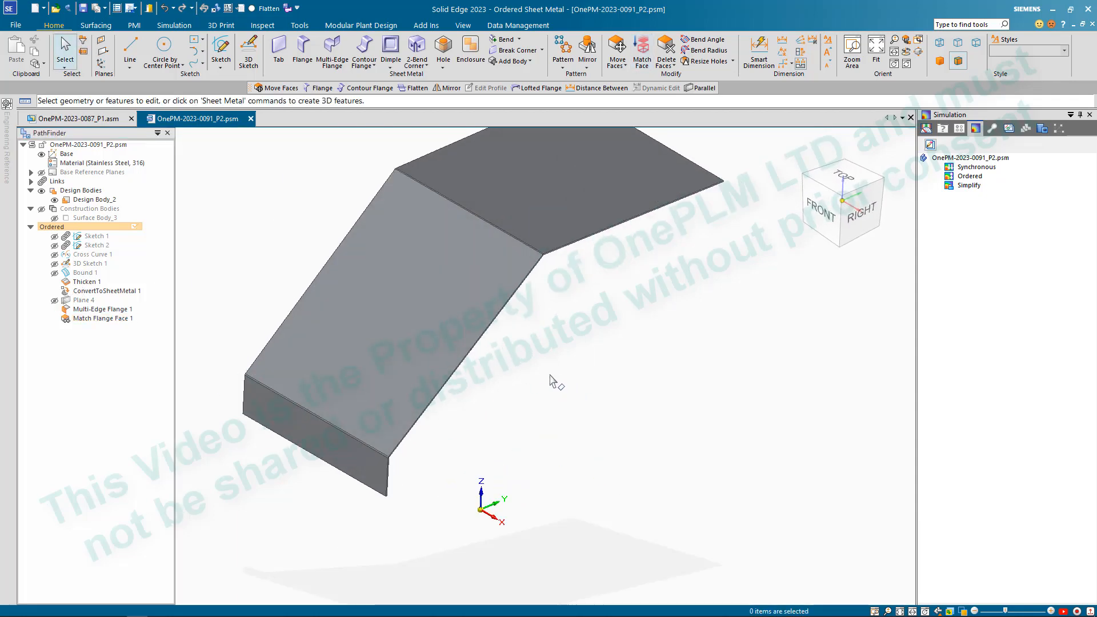
scroll(550, 375, "down", 2)
left_click(332, 48)
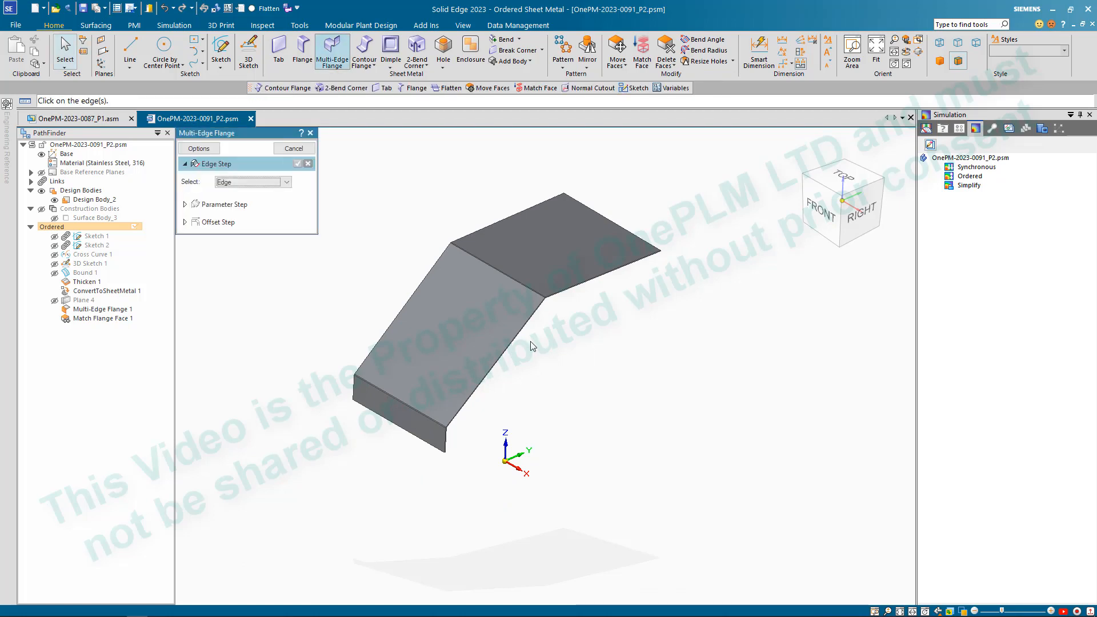
scroll(537, 320, "up", 4)
left_click(542, 266)
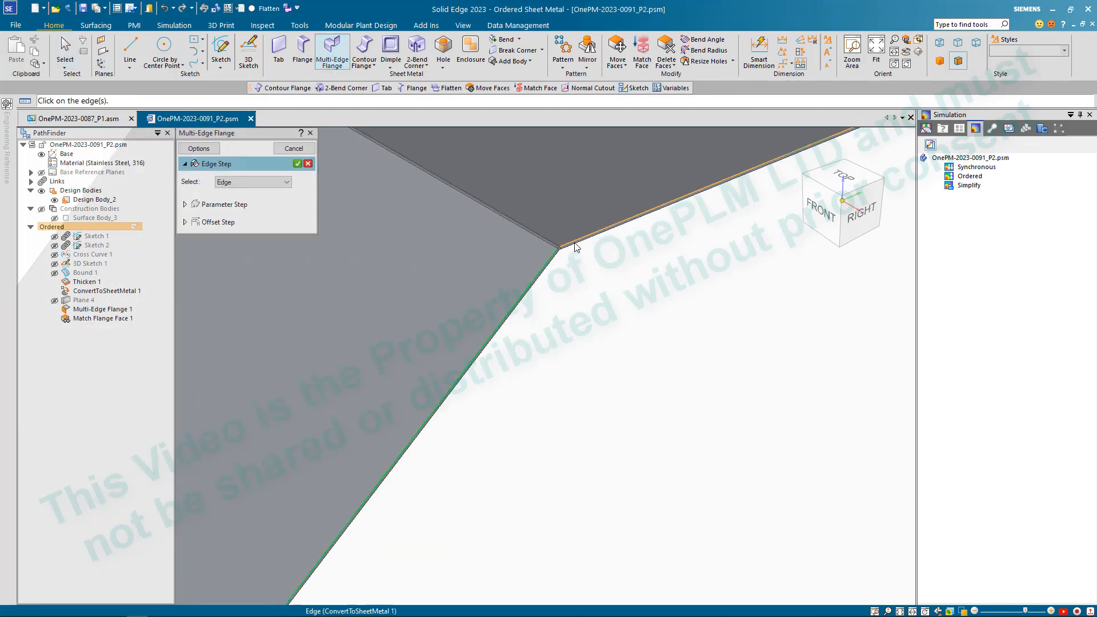
left_click(577, 247)
scroll(576, 269, "down", 3)
right_click(575, 292)
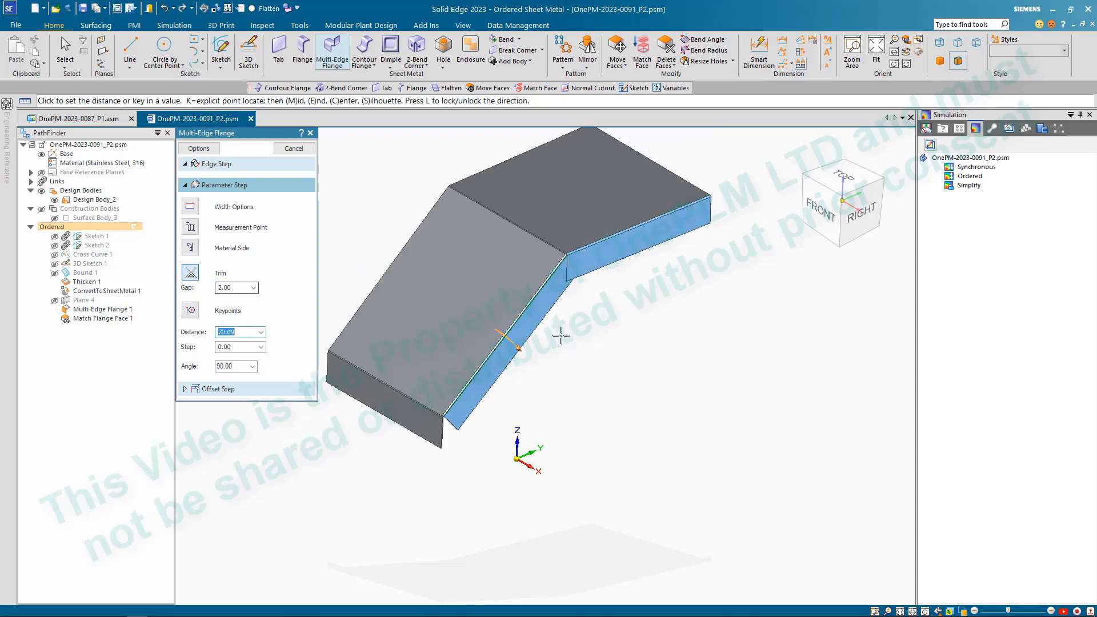
key("Return")
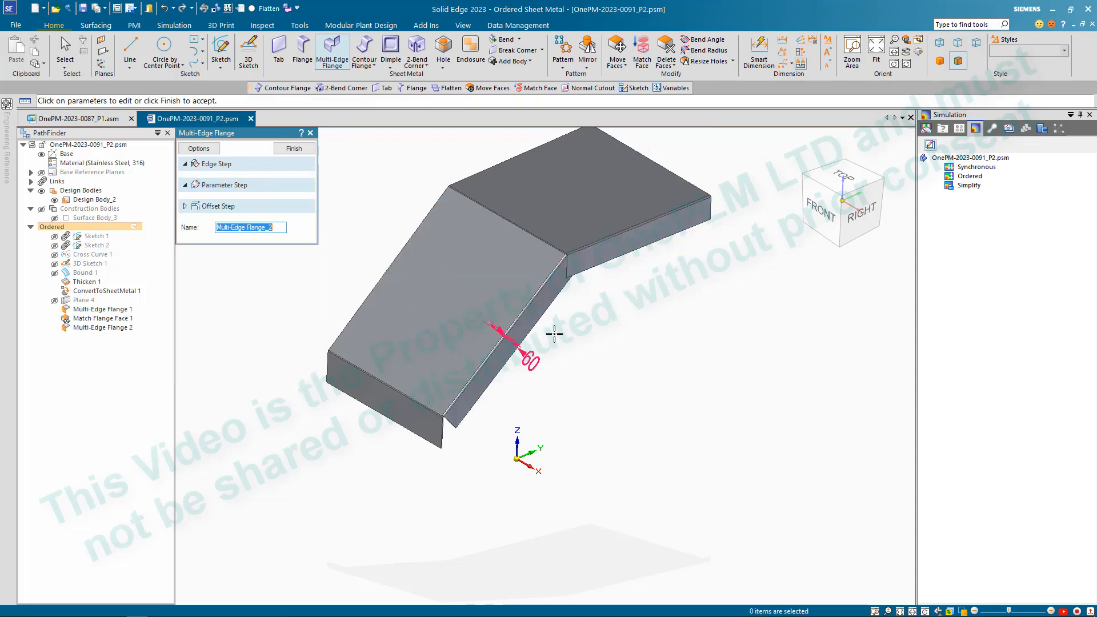
scroll(571, 268, "up", 5)
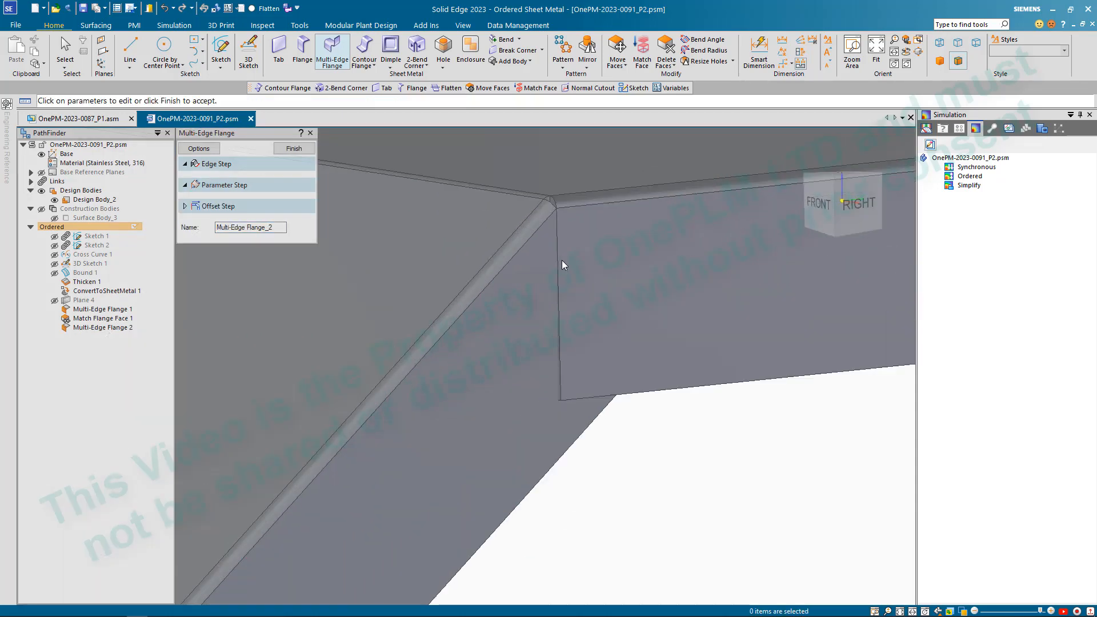
scroll(565, 294, "down", 4)
scroll(568, 295, "up", 2)
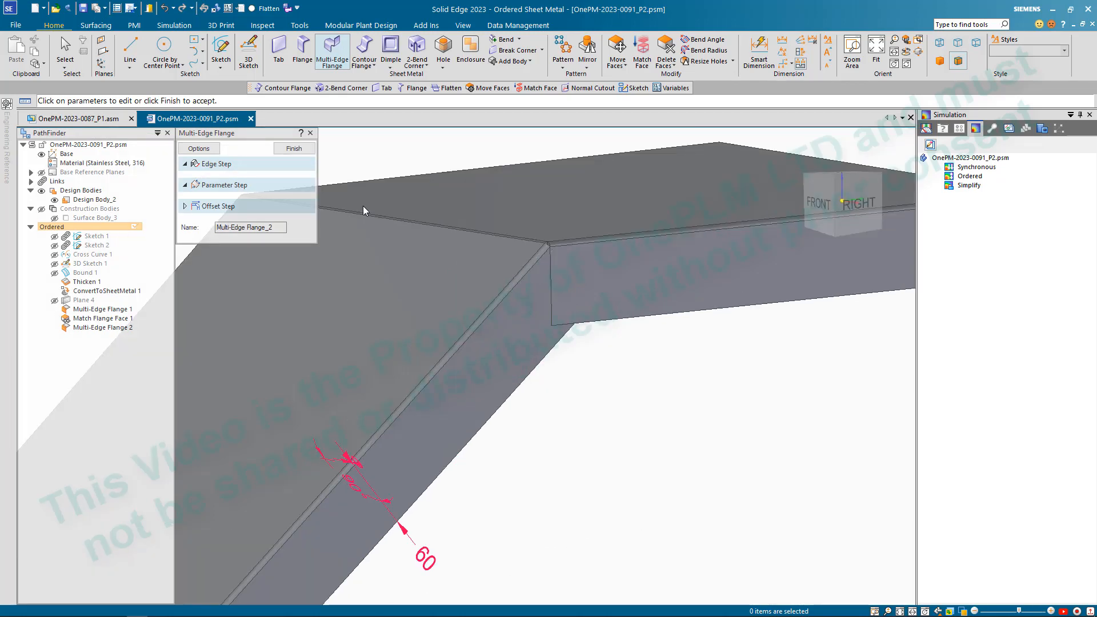
left_click(290, 149)
scroll(661, 398, "down", 3)
key("Escape")
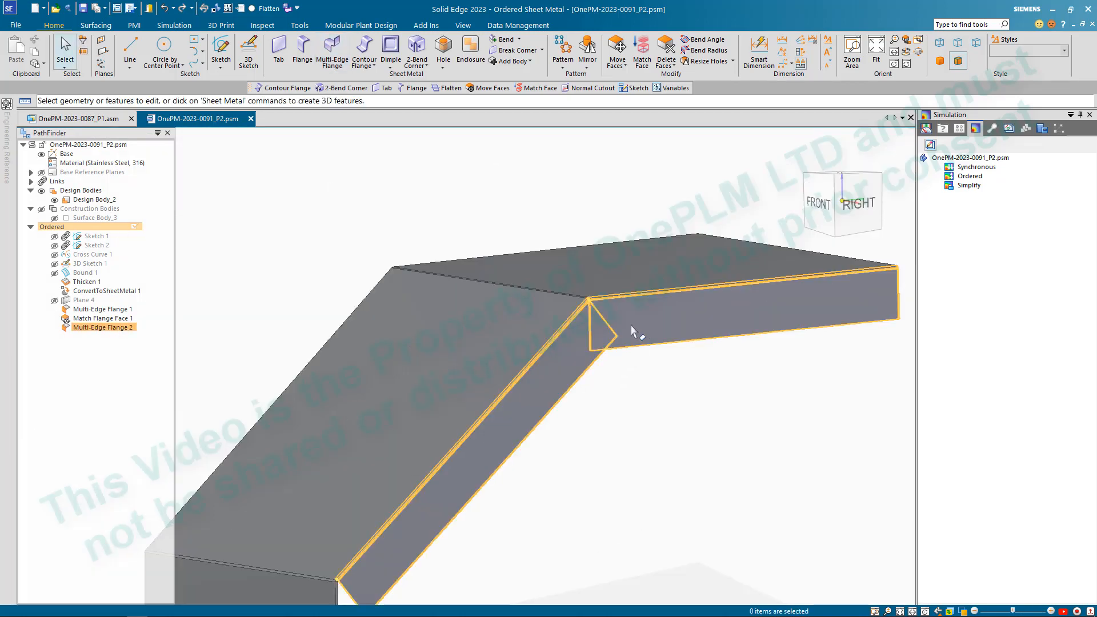
- Remove the multi-edge flange from the side edges of the two plates
left_click(638, 334)
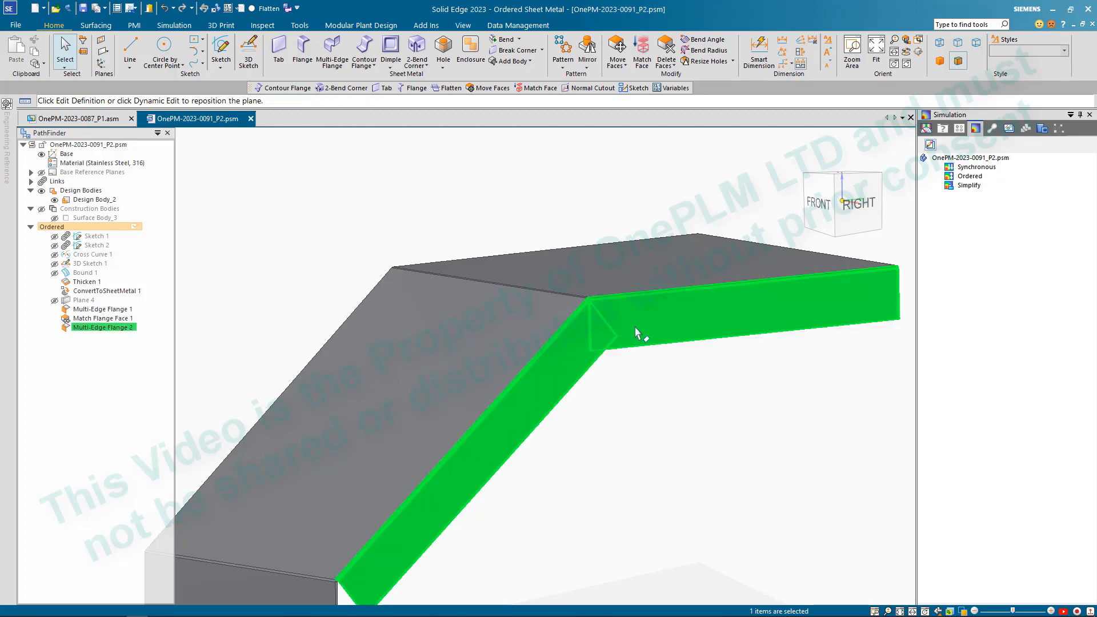
scroll(637, 400, "down", 3)
left_click(634, 410)
scroll(558, 238, "up", 5)
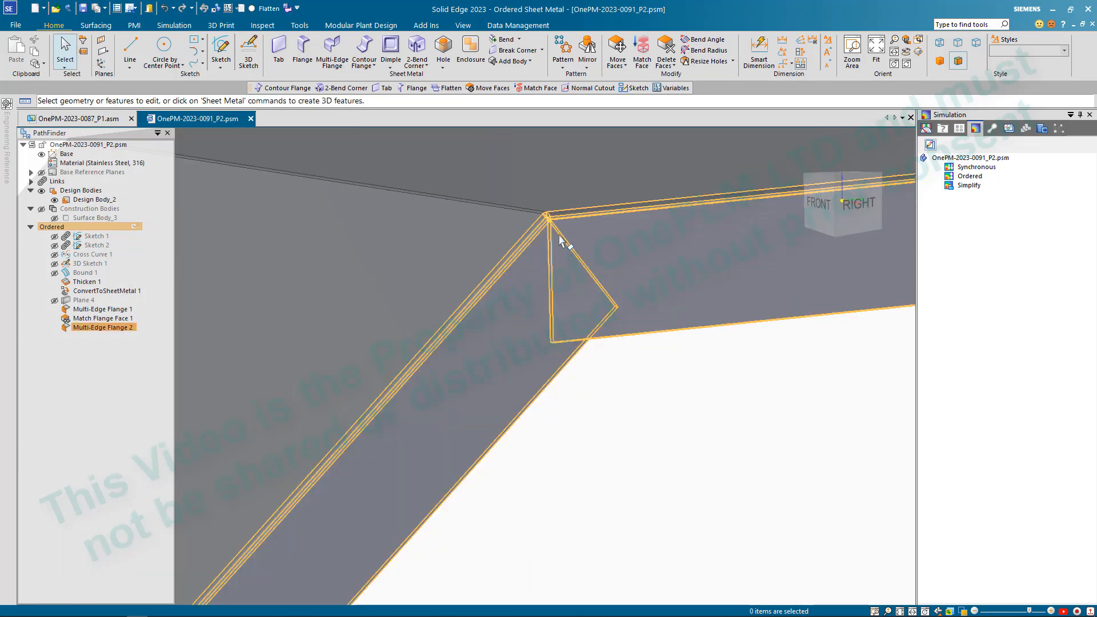
scroll(606, 376, "down", 6)
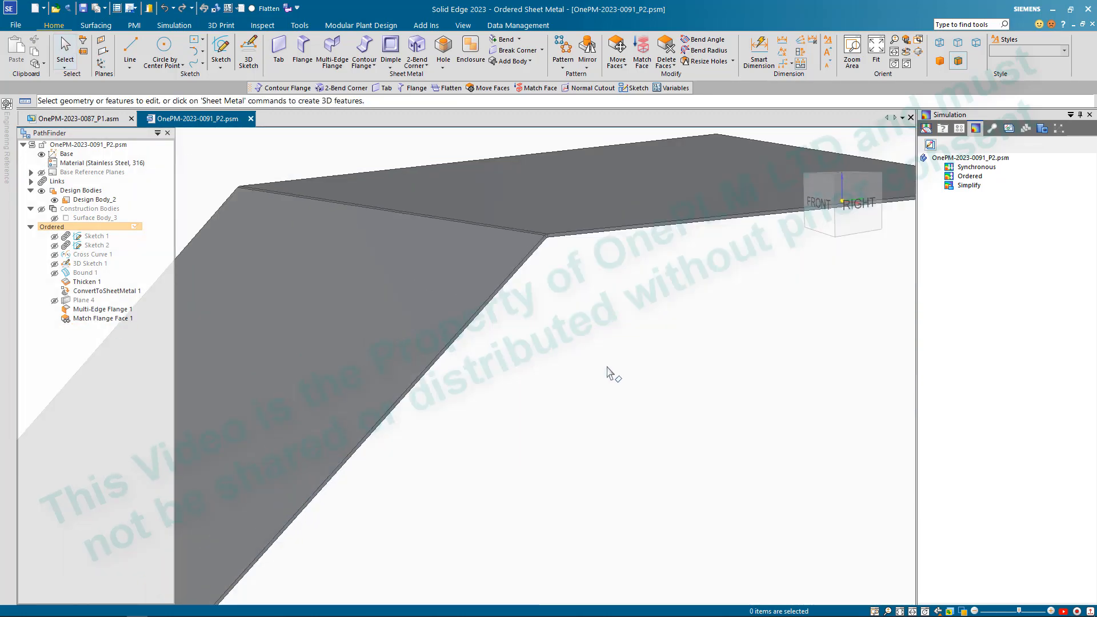
key("ctrl+z")
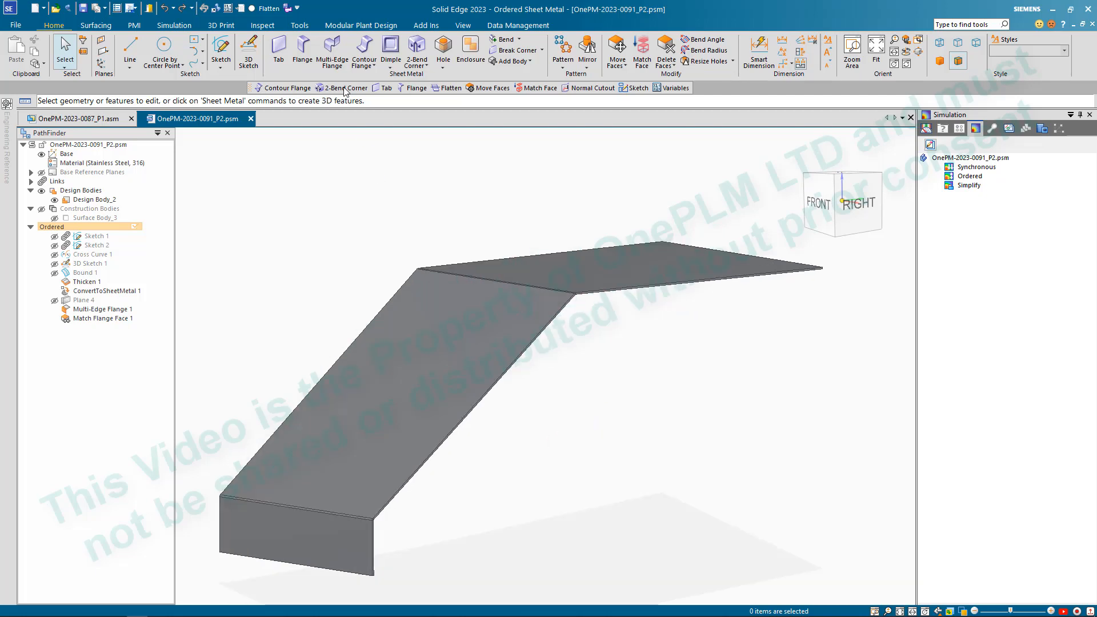
- Add a downward 70 mm flange along the upper plate's side edge
left_click(302, 52)
left_click(623, 296)
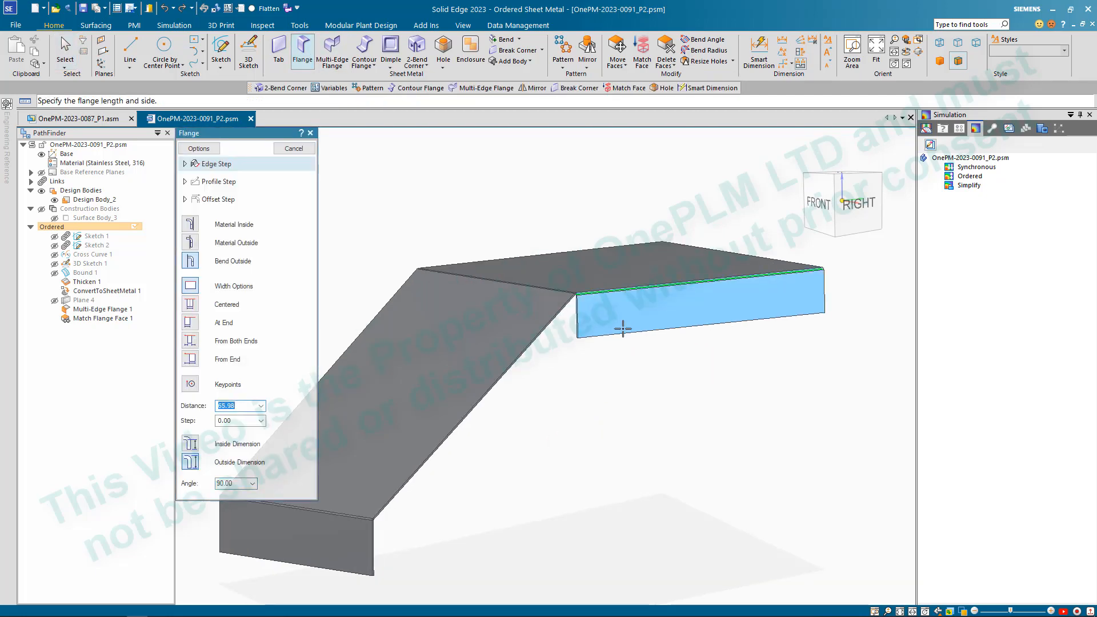
left_click(622, 329)
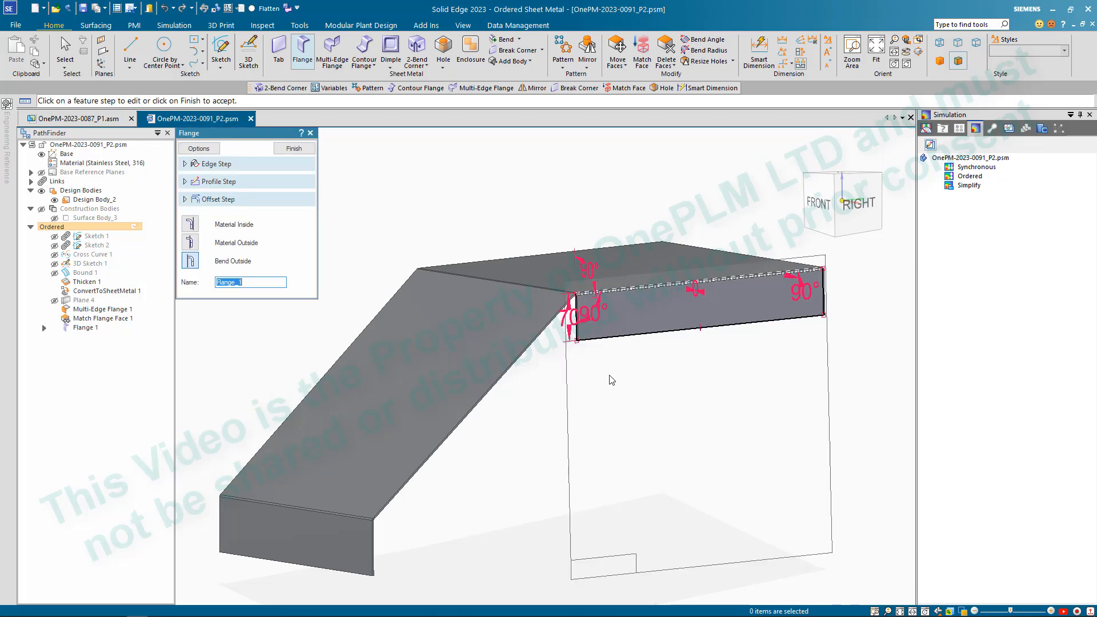
- Set the upper plate's flange profile angle to 60° at the end nearest the bend and finish the flange
scroll(584, 321, "up", 3)
left_click(630, 294)
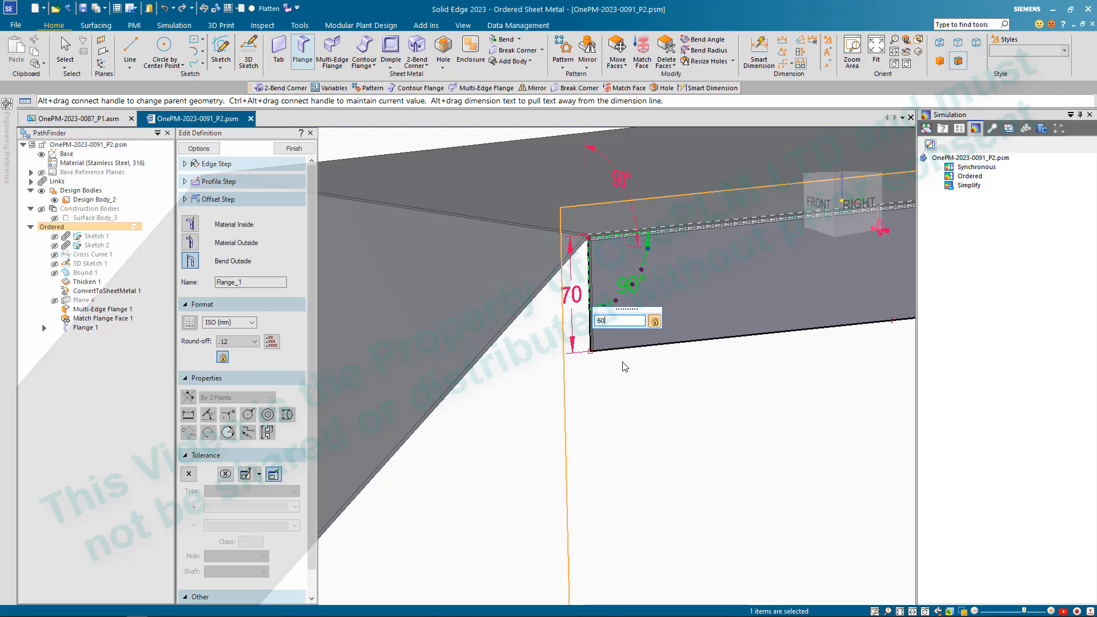
key("Return")
left_click(616, 383)
scroll(596, 357, "down", 4)
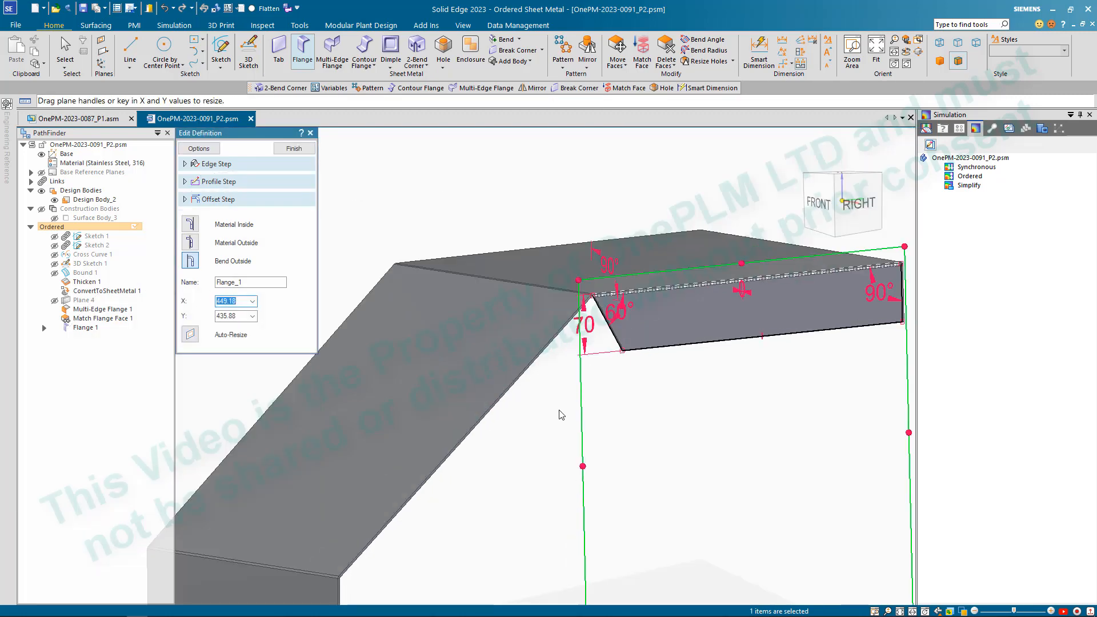
key("Escape")
scroll(546, 384, "down", 4)
scroll(540, 382, "up", 2)
- Add a flange along the sloped plate's side edge, extending to the lower corner vertex of the upper plate's flange
left_click(300, 44)
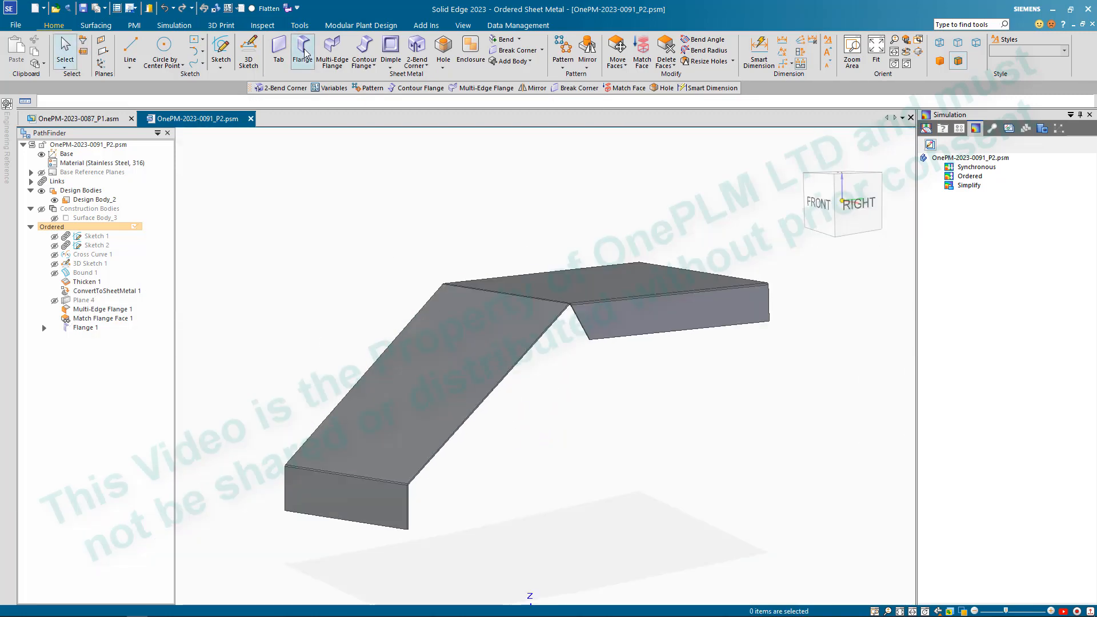
left_click(517, 365)
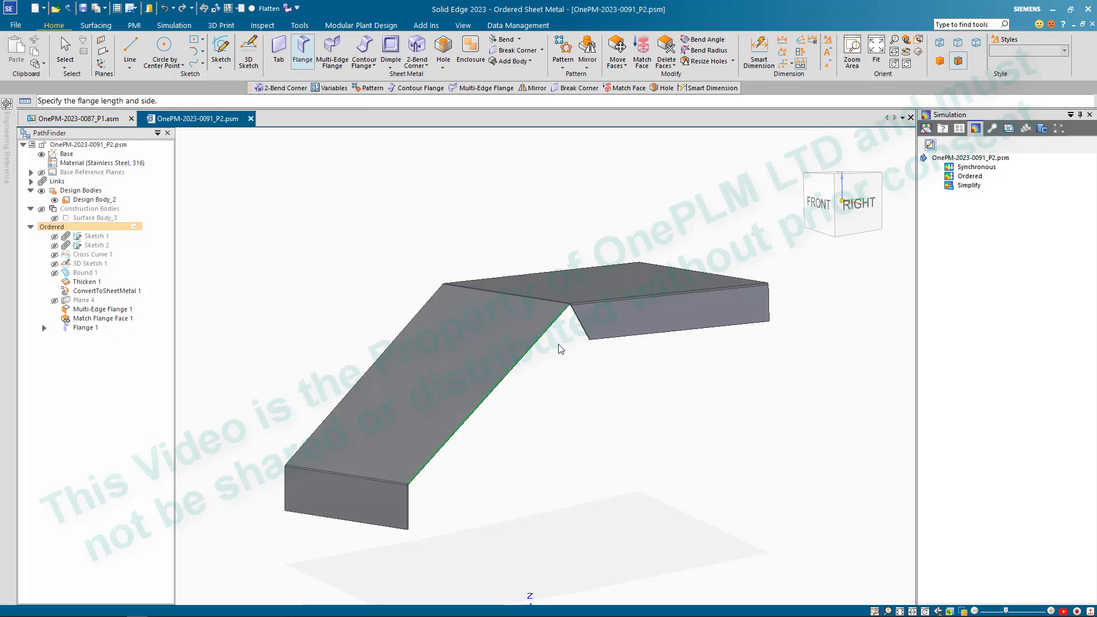
scroll(587, 337, "up", 5)
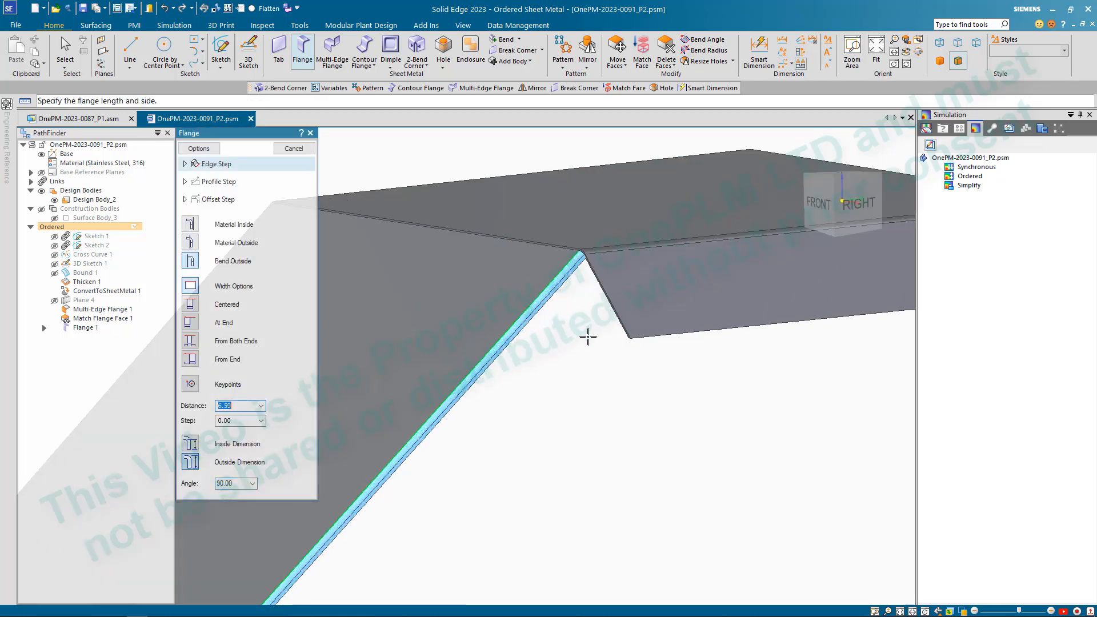
left_click(627, 339)
- Set the sloped flange's profile angle to 80° at the end meeting the upper plate's flange
left_click(578, 304)
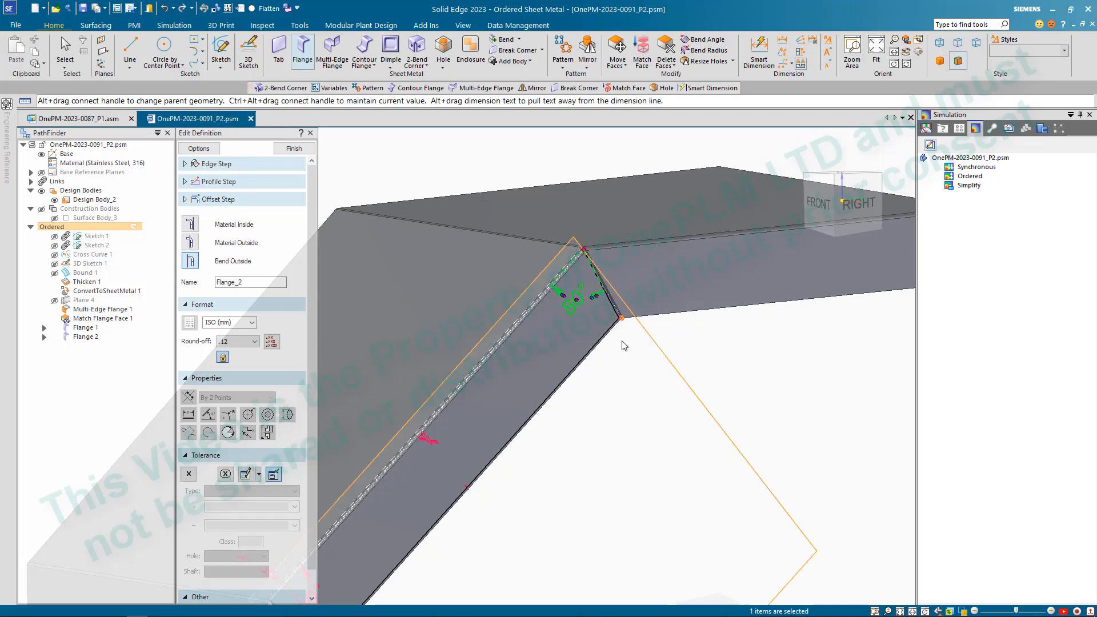
scroll(619, 319, "up", 5)
scroll(598, 334, "down", 3)
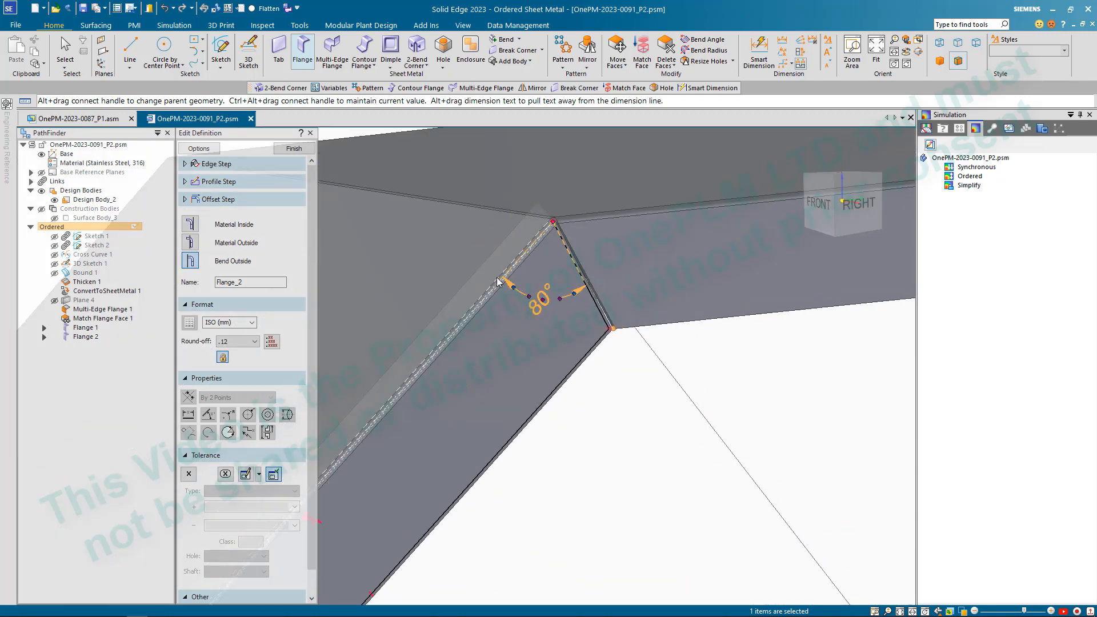
scroll(570, 195, "down", 3)
scroll(557, 341, "down", 3)
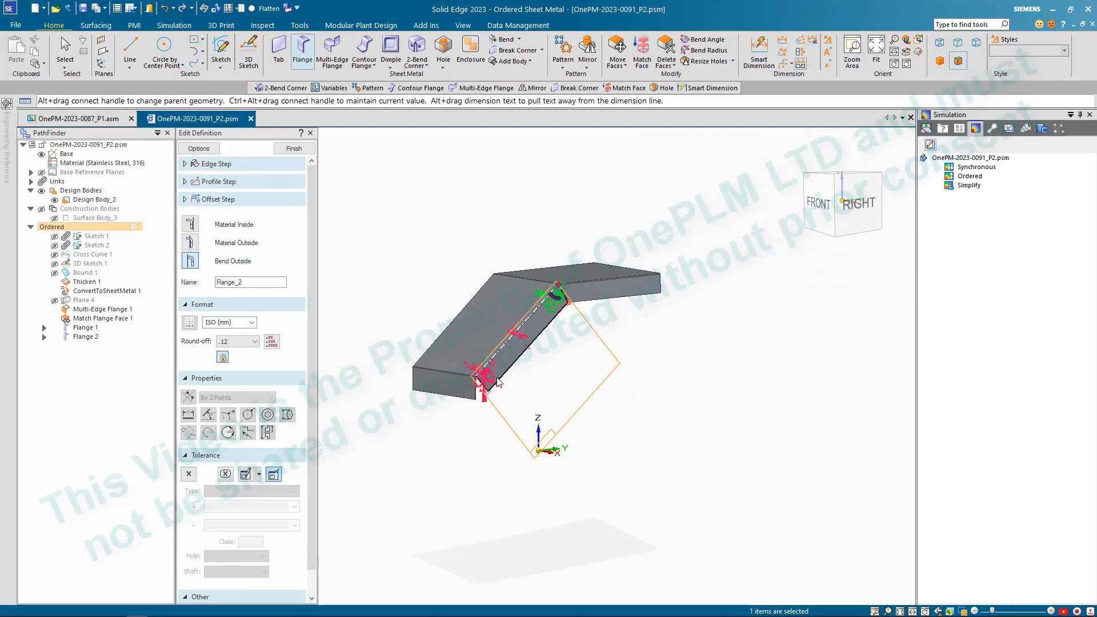
- Set the sloped flange's profile angle at its lower end to 120°
scroll(517, 337, "up", 6)
left_click(526, 320)
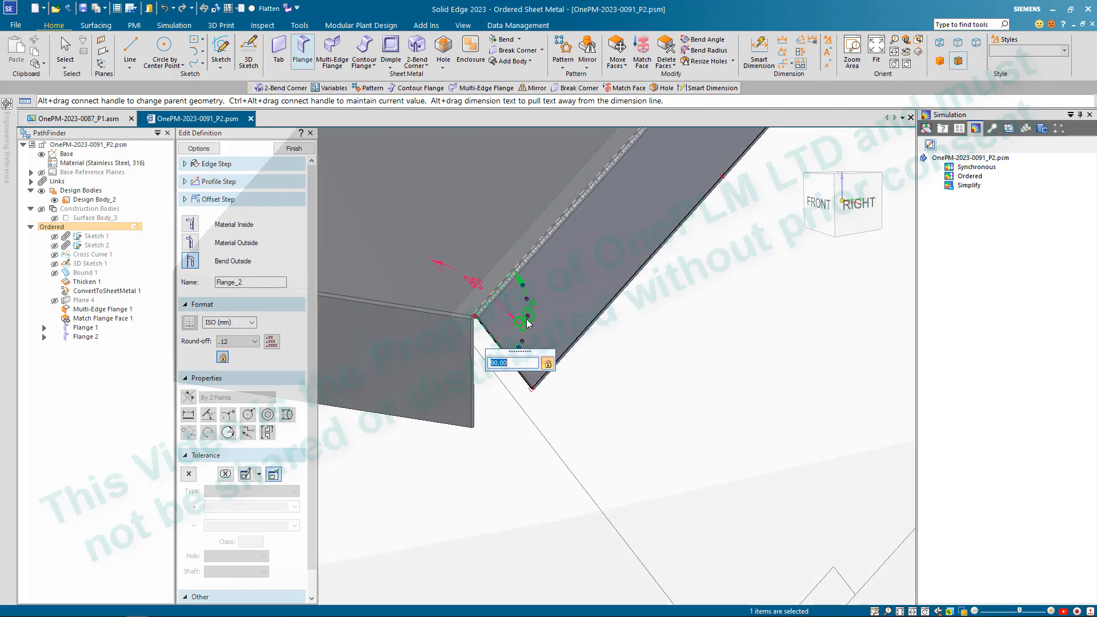
type("120")
key("Return")
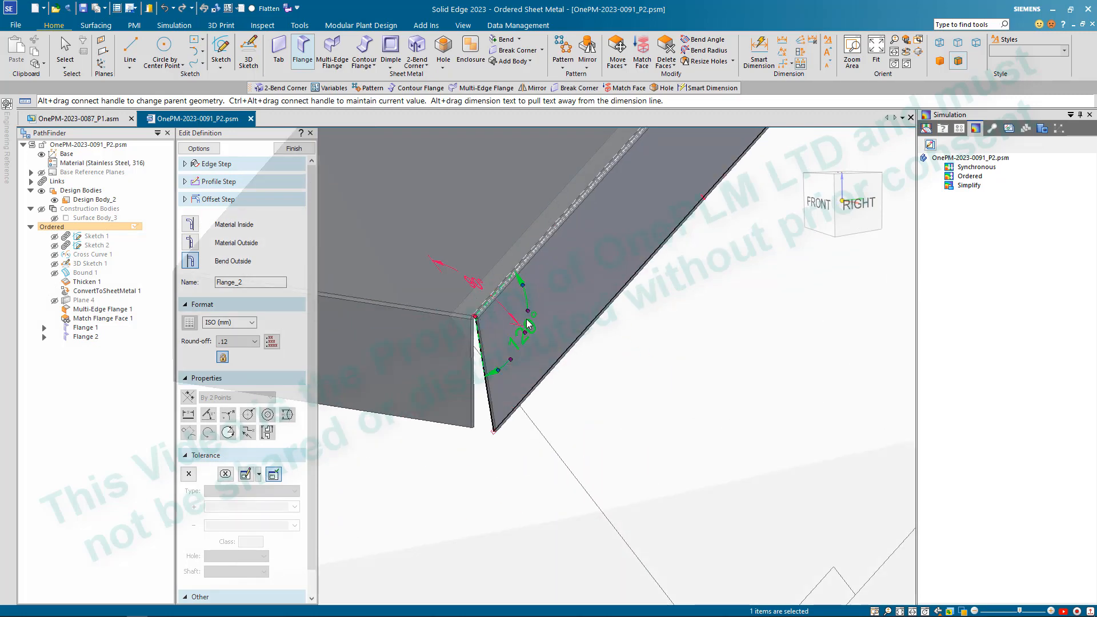
- Increase the sloped flange's lower profile angle so its end edge runs parallel to the end flange's vertical edge, and finish the flange
left_click(526, 343)
type("1")
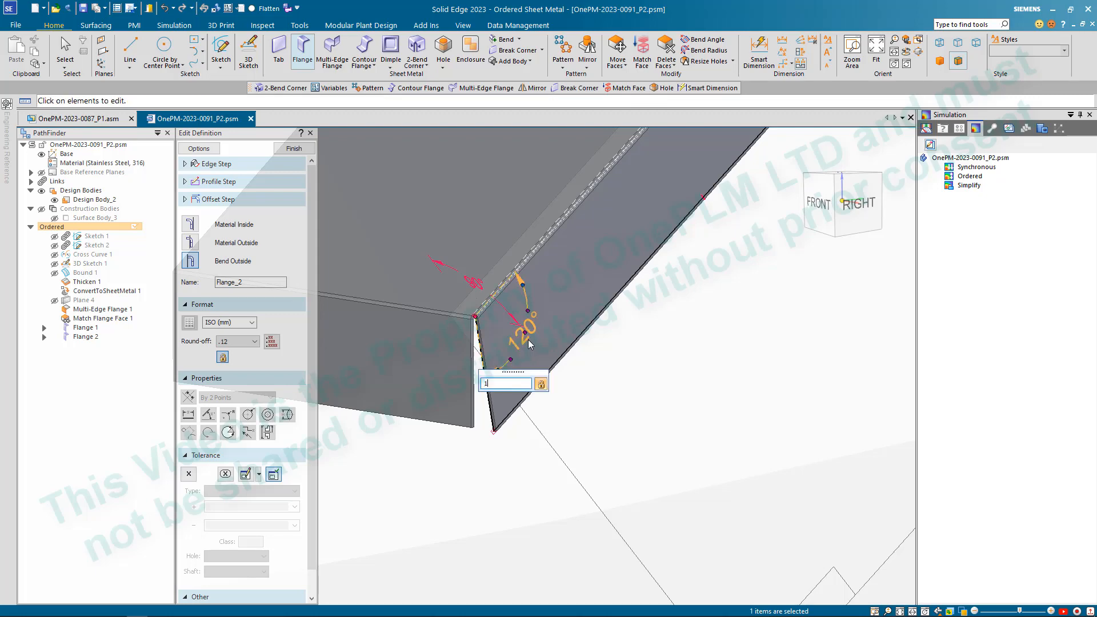
type("80")
key("Return")
left_click(646, 414)
scroll(607, 401, "down", 8)
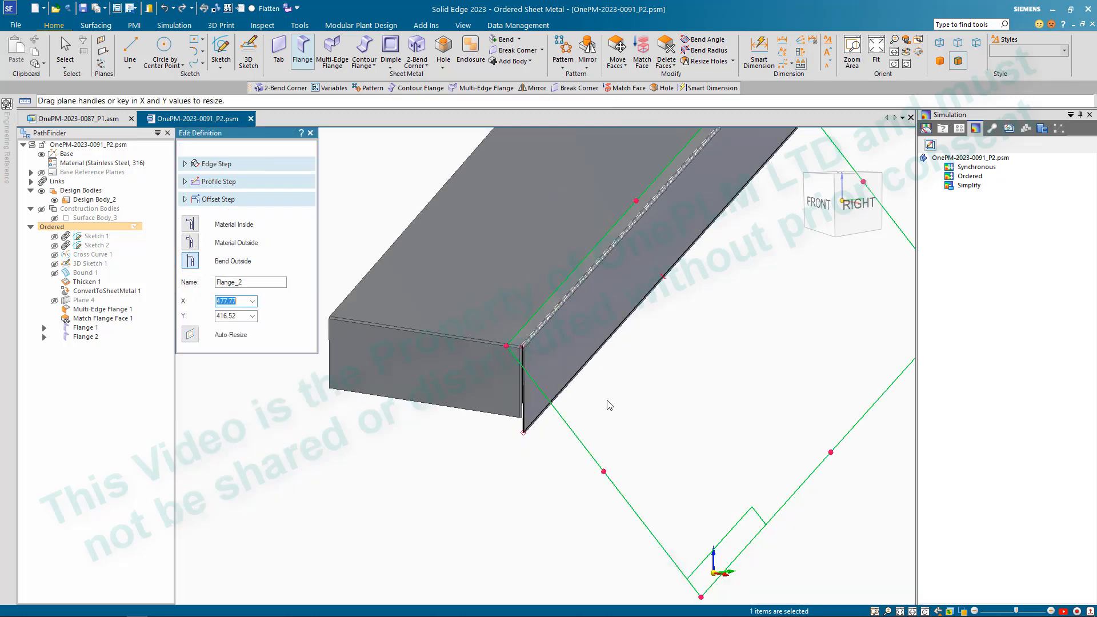
scroll(628, 396, "up", 3)
key("Escape")
- Check the gap at the sloped flange's corner beside the upper plate's flange, and open the sloped flange's profile sketch for editing
scroll(633, 296, "up", 3)
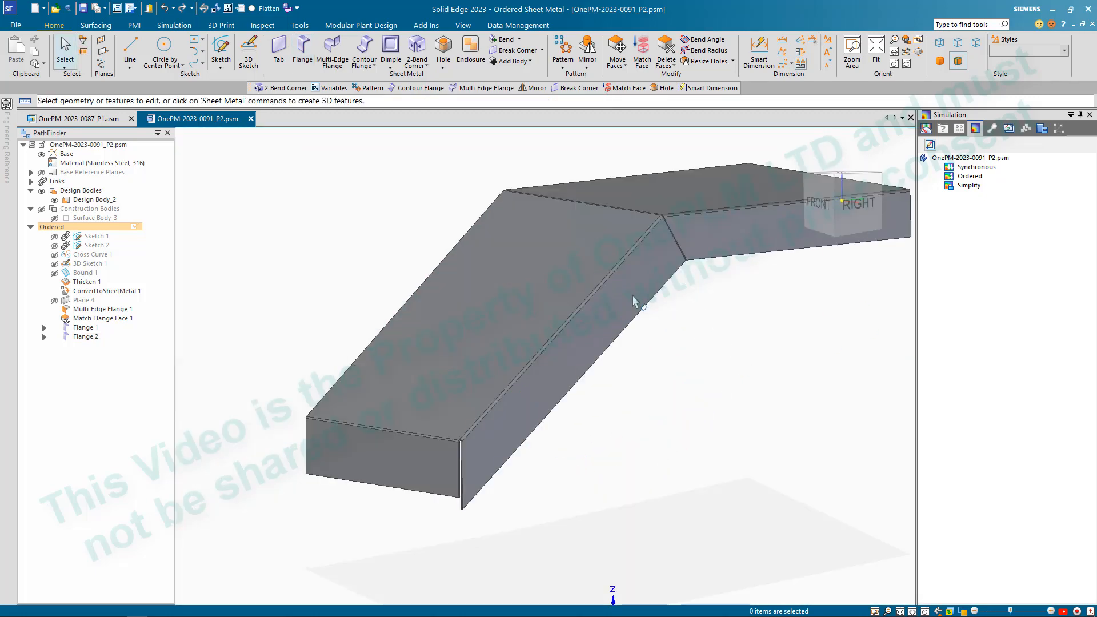
left_click(616, 293)
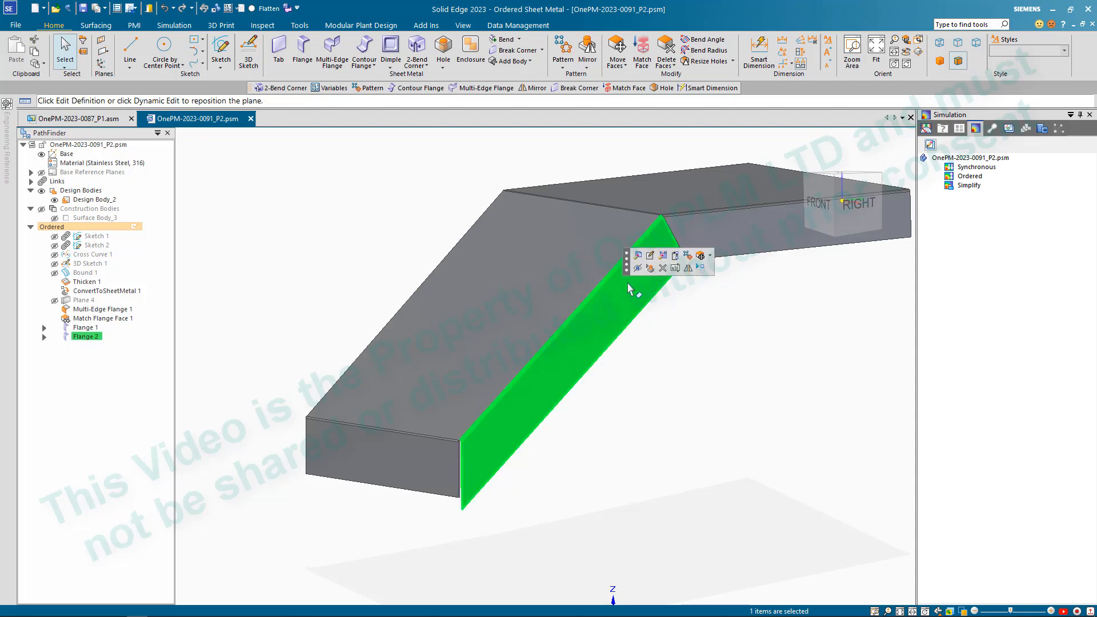
left_click(661, 256)
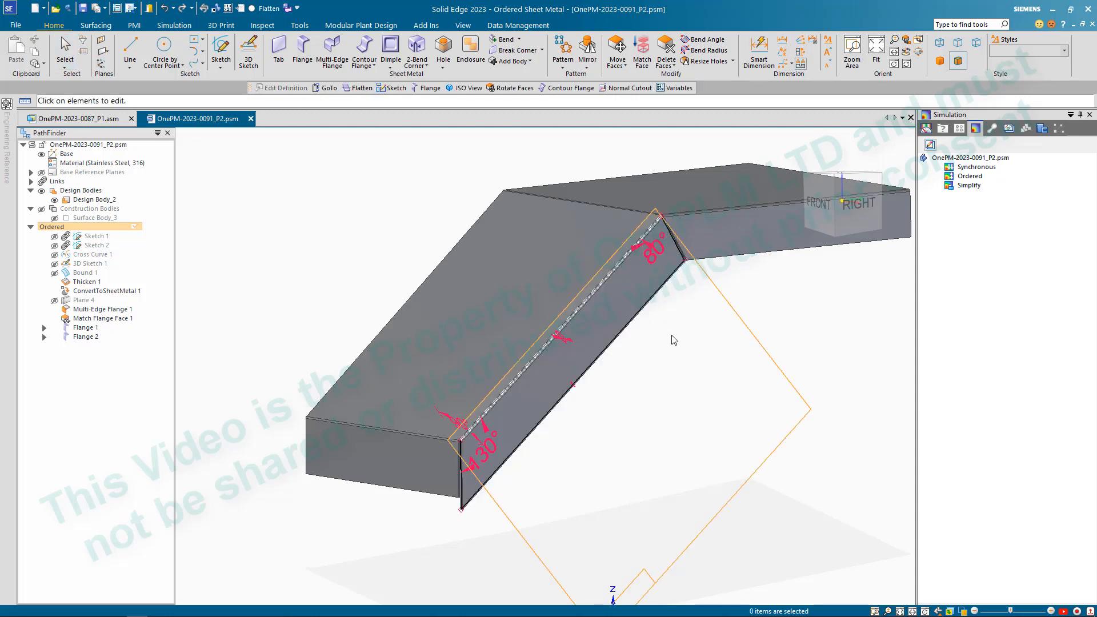
scroll(674, 340, "up", 5)
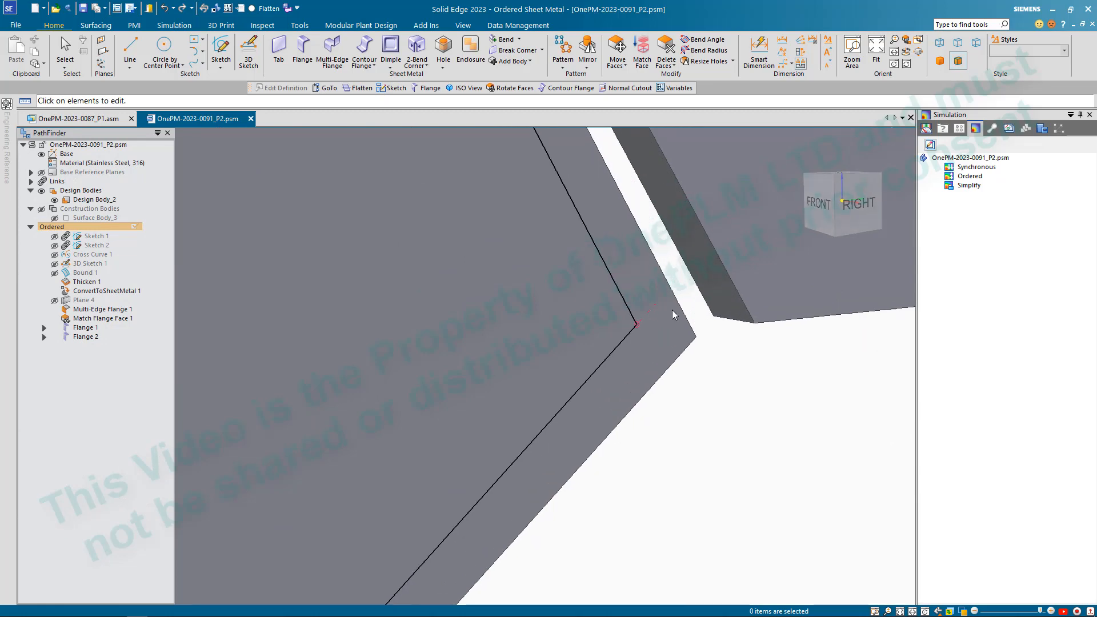
left_click_drag(652, 310, 647, 312)
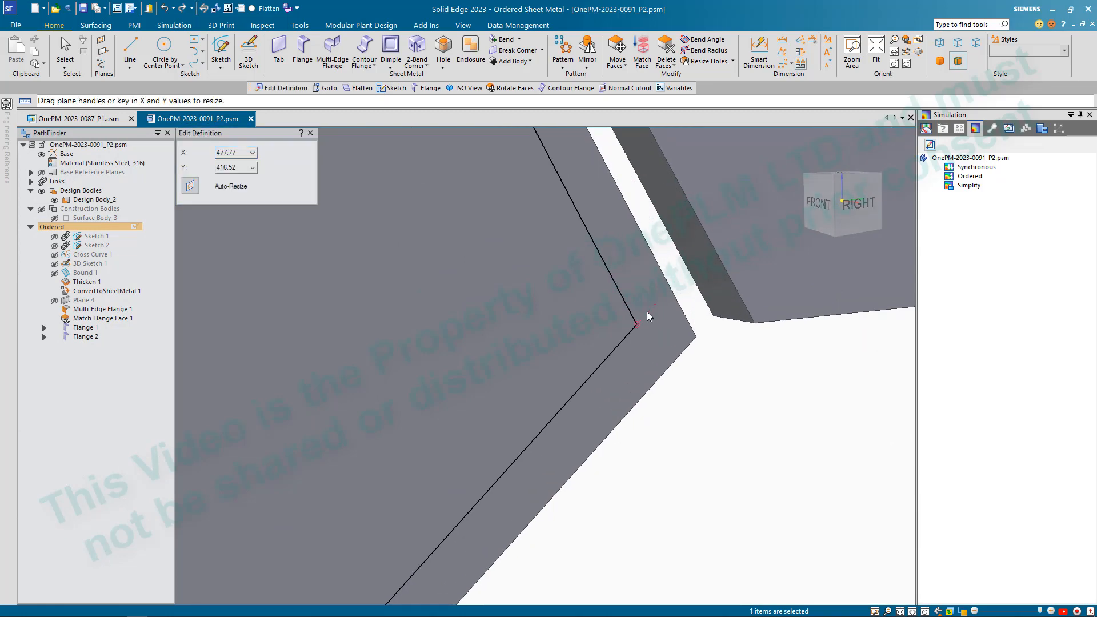
scroll(646, 313, "down", 3)
left_click(649, 256)
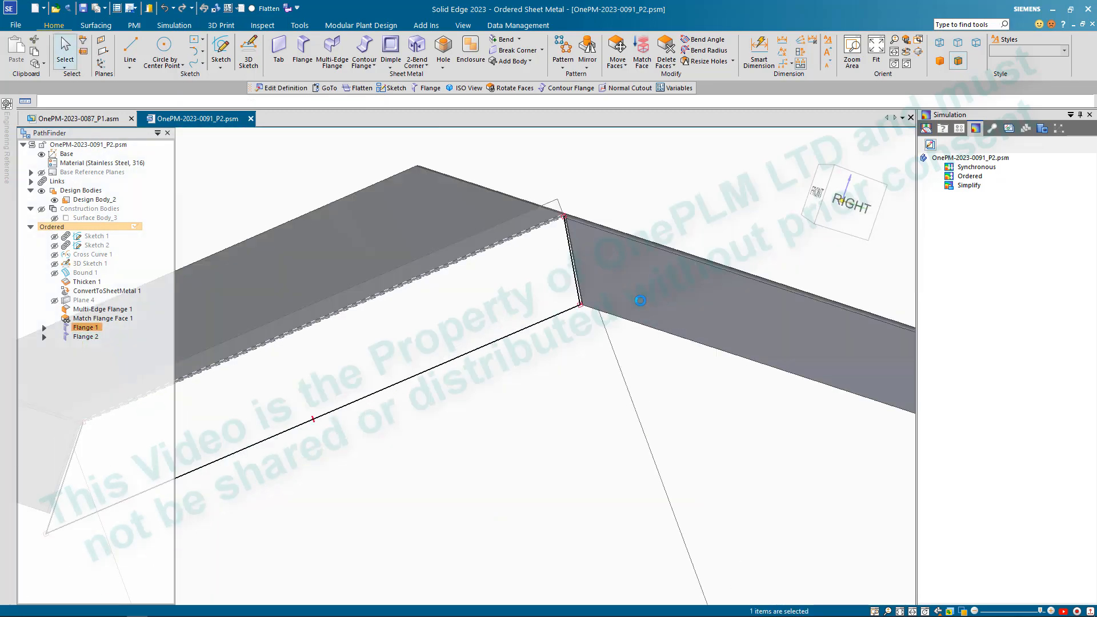
scroll(631, 394, "up", 4)
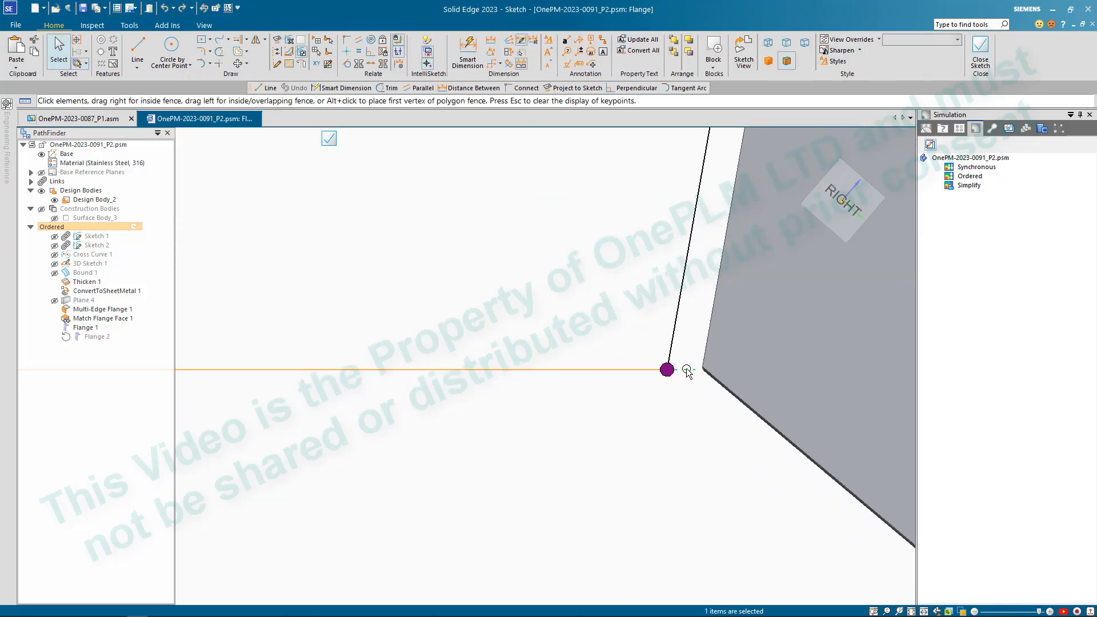
scroll(682, 377, "down", 4)
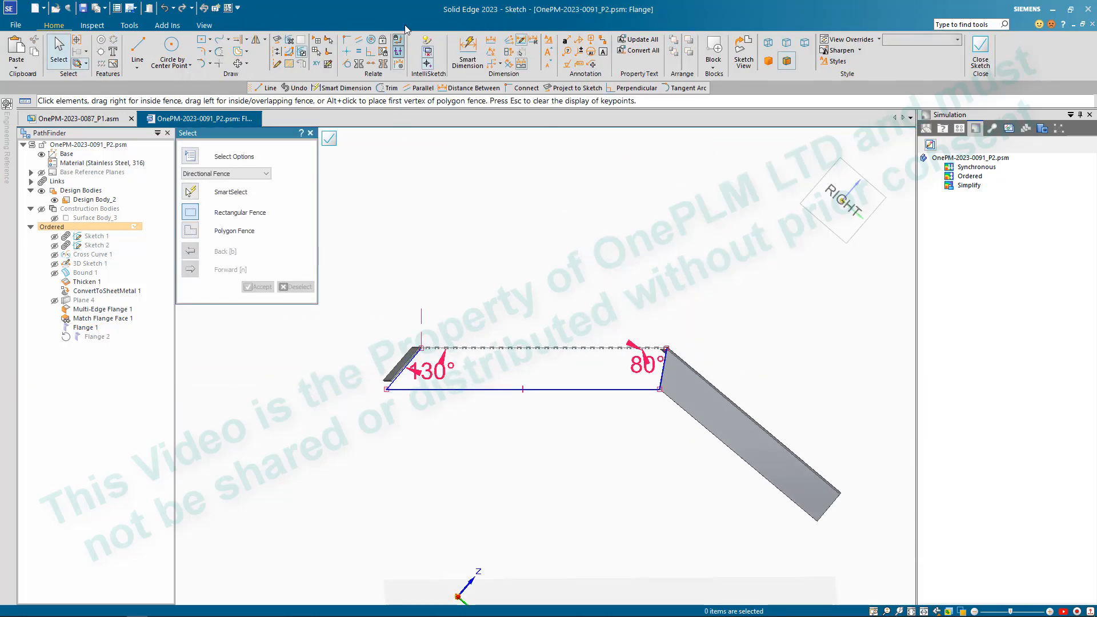
- Dimension the sloped flange's profile depth from the bend edge to the outer edge as 60 mm, and close the sketch
left_click(490, 40)
scroll(536, 352, "up", 2)
scroll(536, 353, "up", 4)
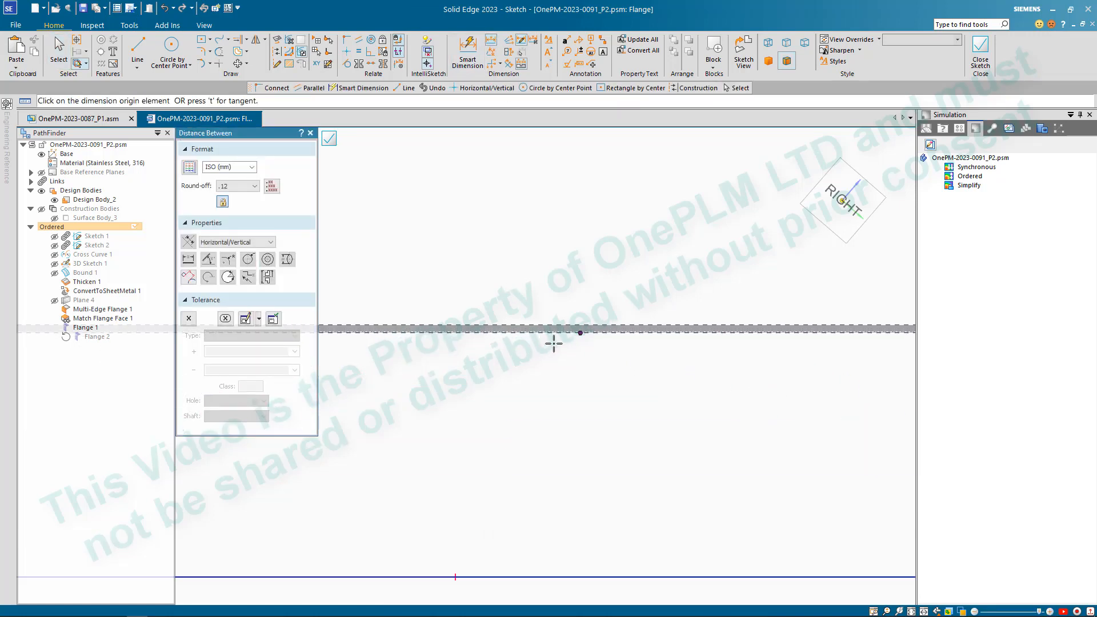
left_click(562, 308)
scroll(569, 308, "down", 5)
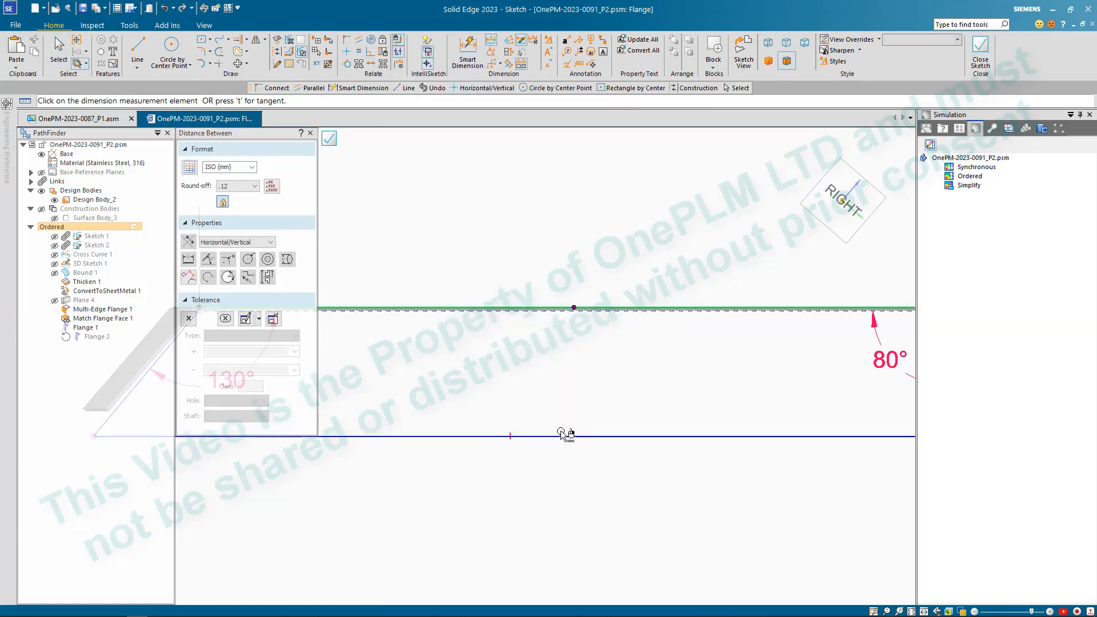
scroll(668, 368, "down", 8)
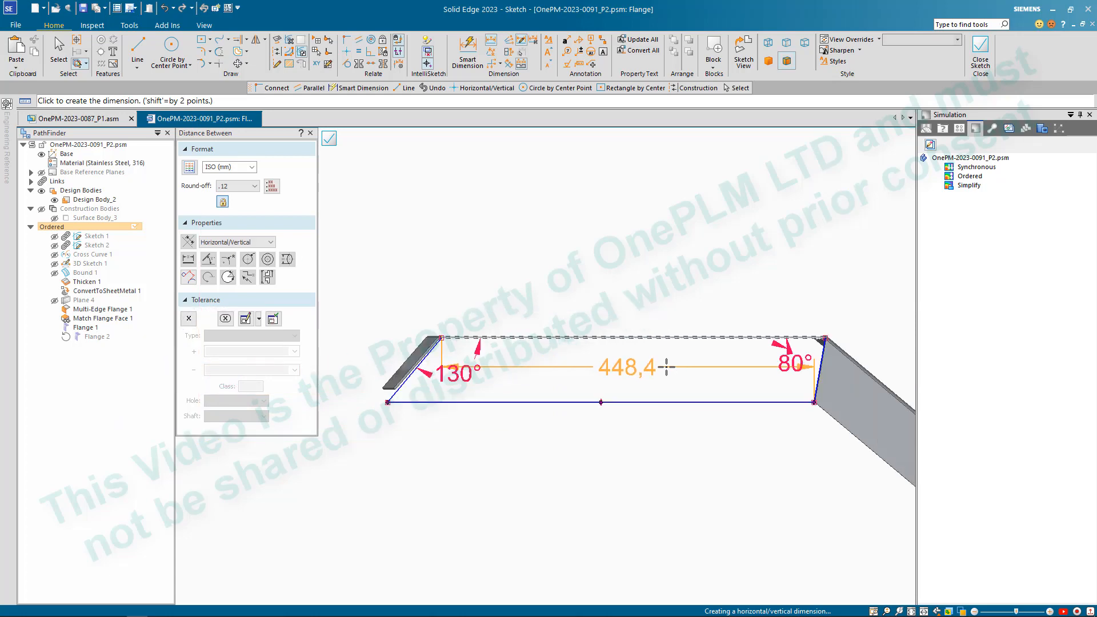
scroll(741, 373, "up", 4)
scroll(733, 374, "up", 2)
left_click(538, 286)
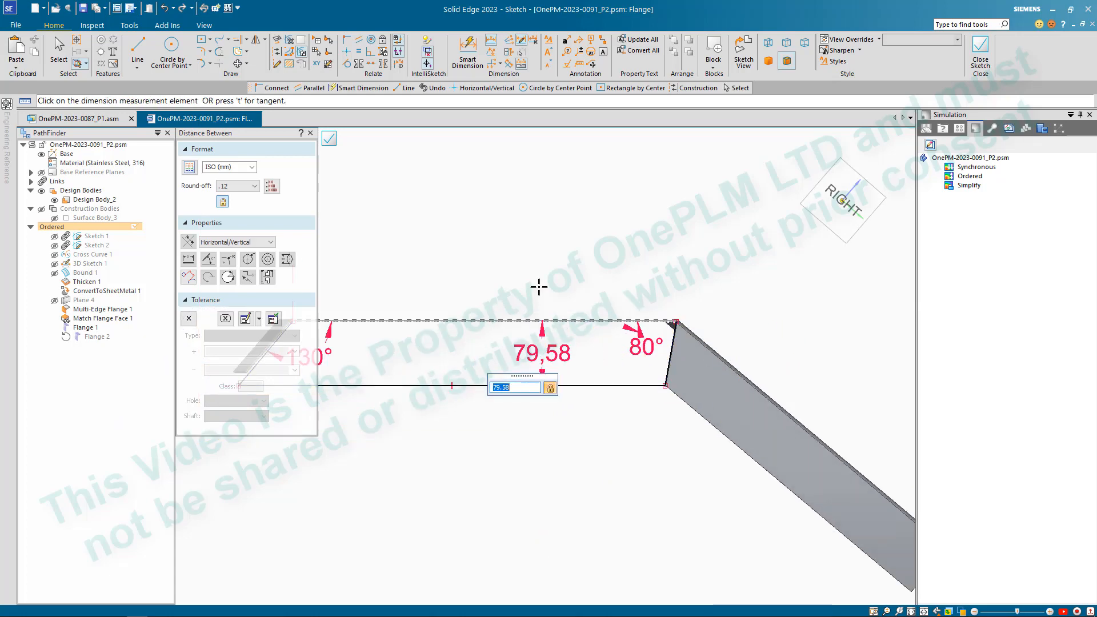
key("Return")
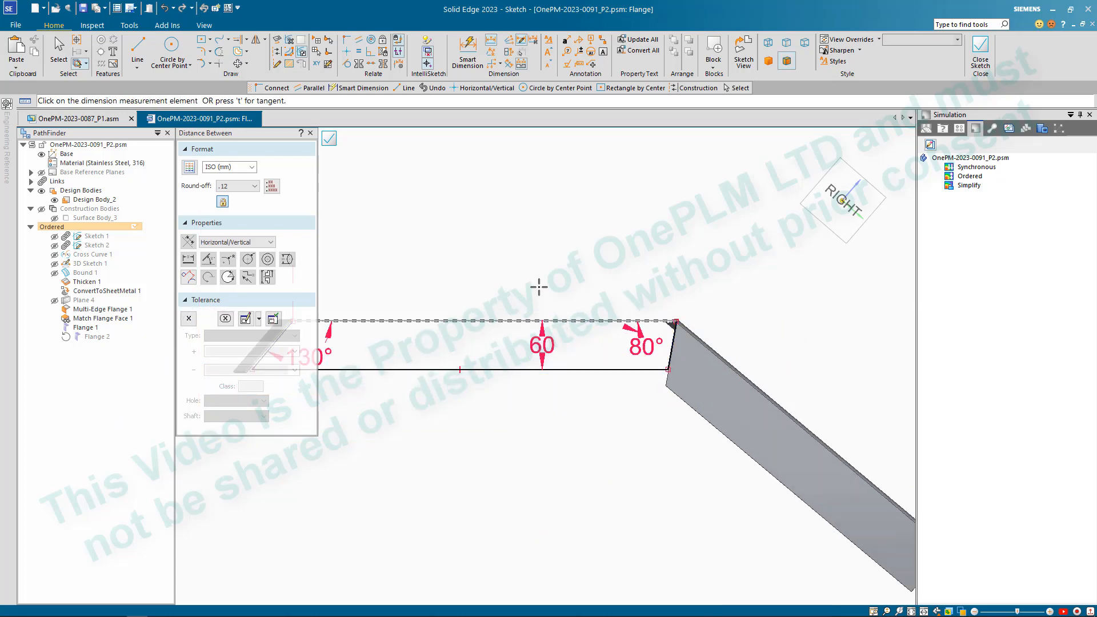
scroll(623, 251, "down", 3)
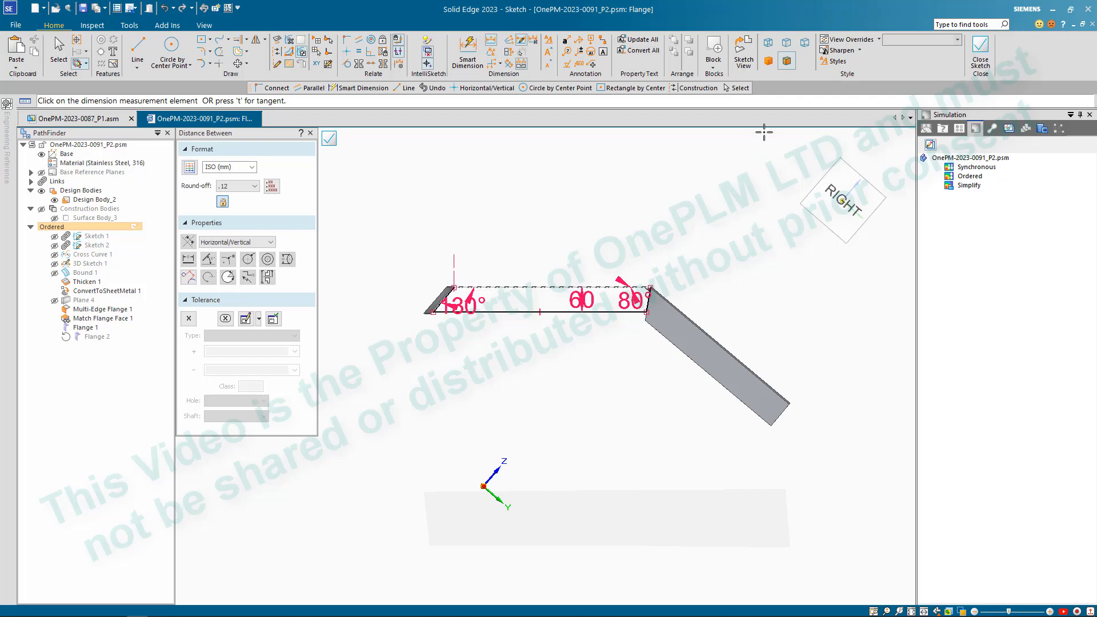
left_click(982, 46)
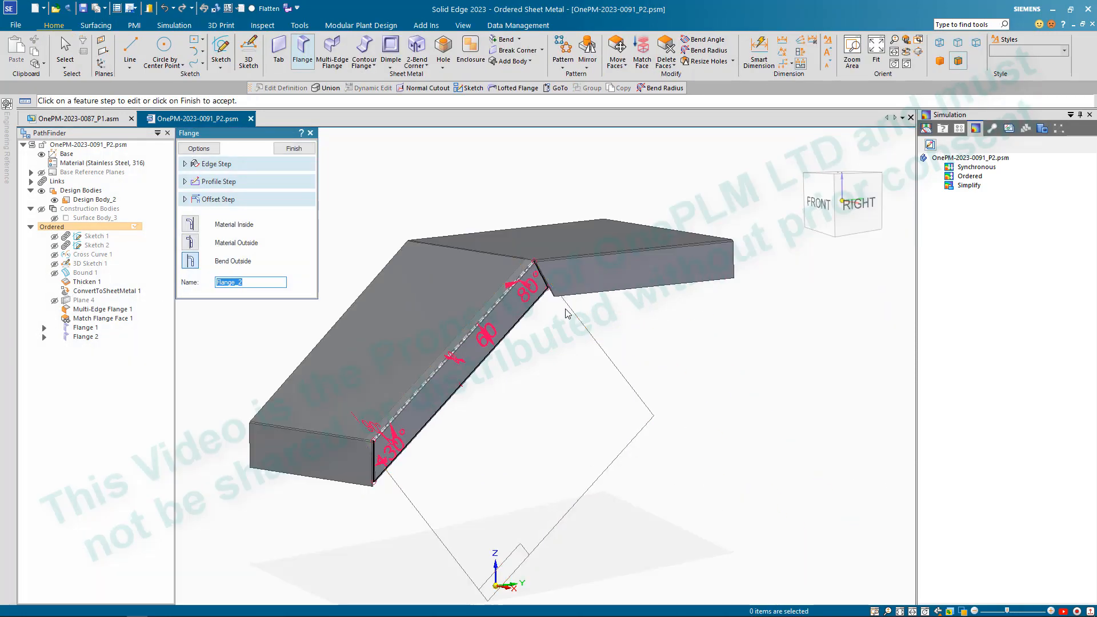
- Set the sloped flange's profile angle at the end meeting the upper plate's flange to 60°, and finish the flange
scroll(567, 313, "up", 3)
left_click(480, 255)
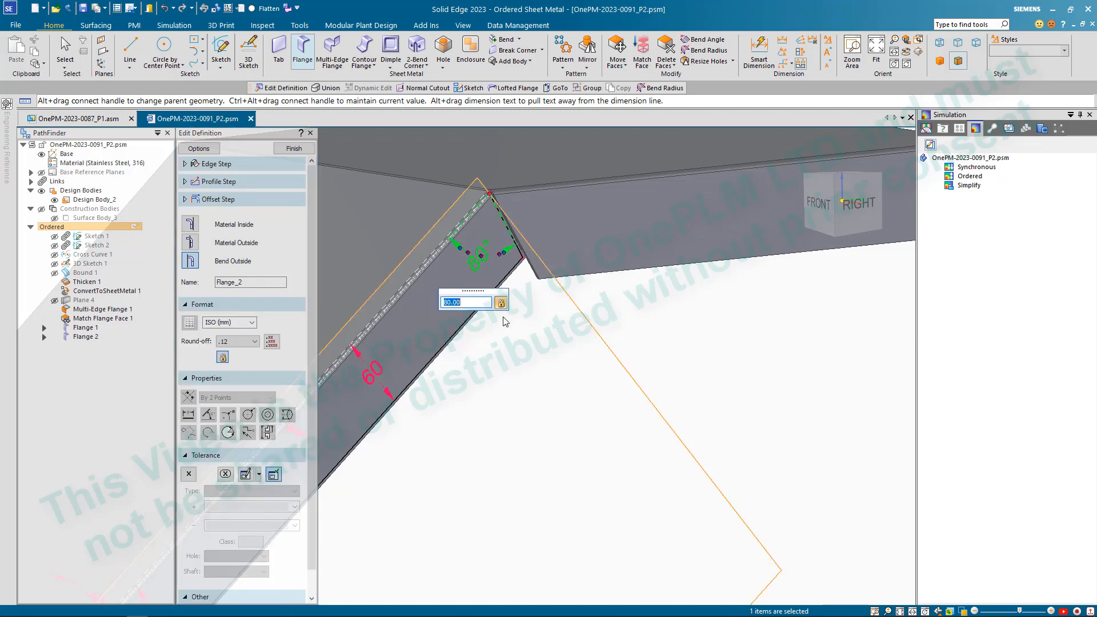
type("60")
key("Return")
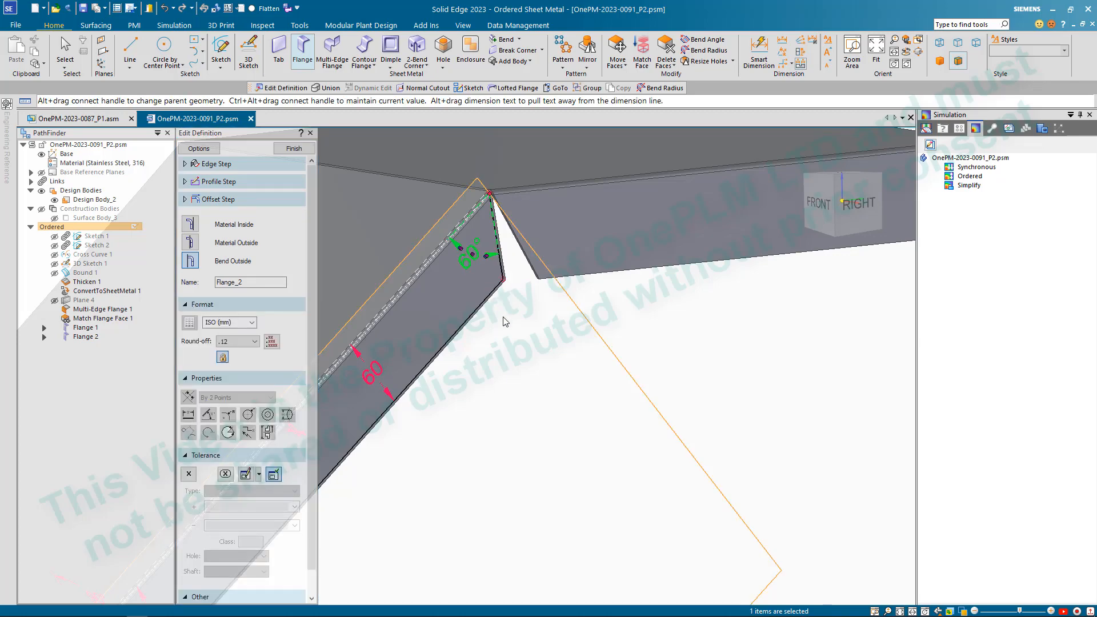
right_click(536, 395)
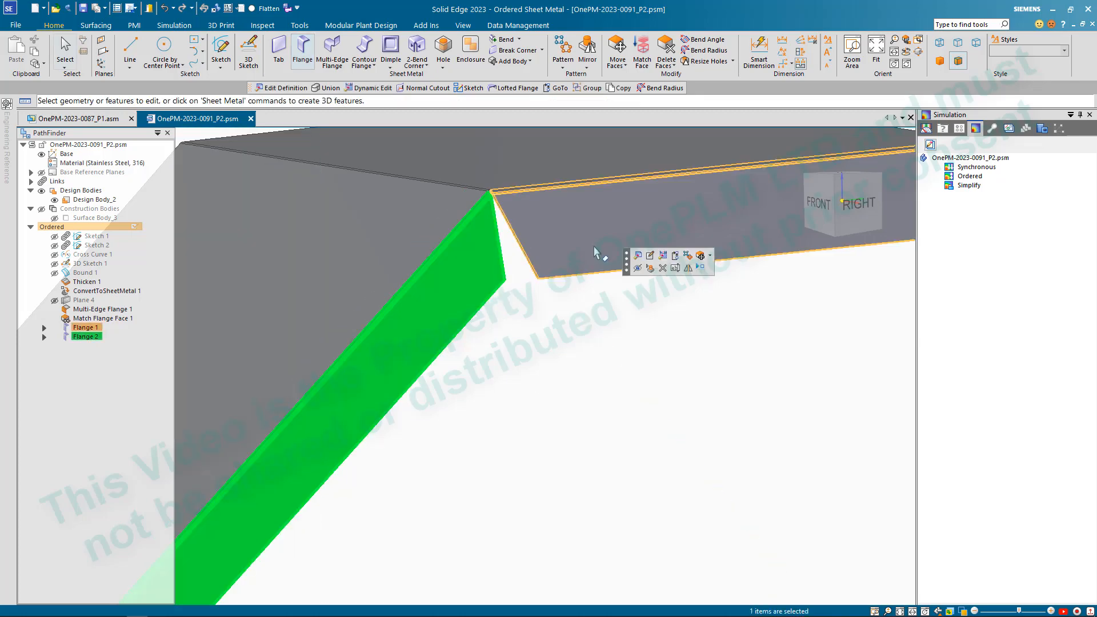
- Set the upper plate's flange profile angle to 80° at the end meeting the sloped flange, and end the edit
left_click(613, 256)
left_click(640, 211)
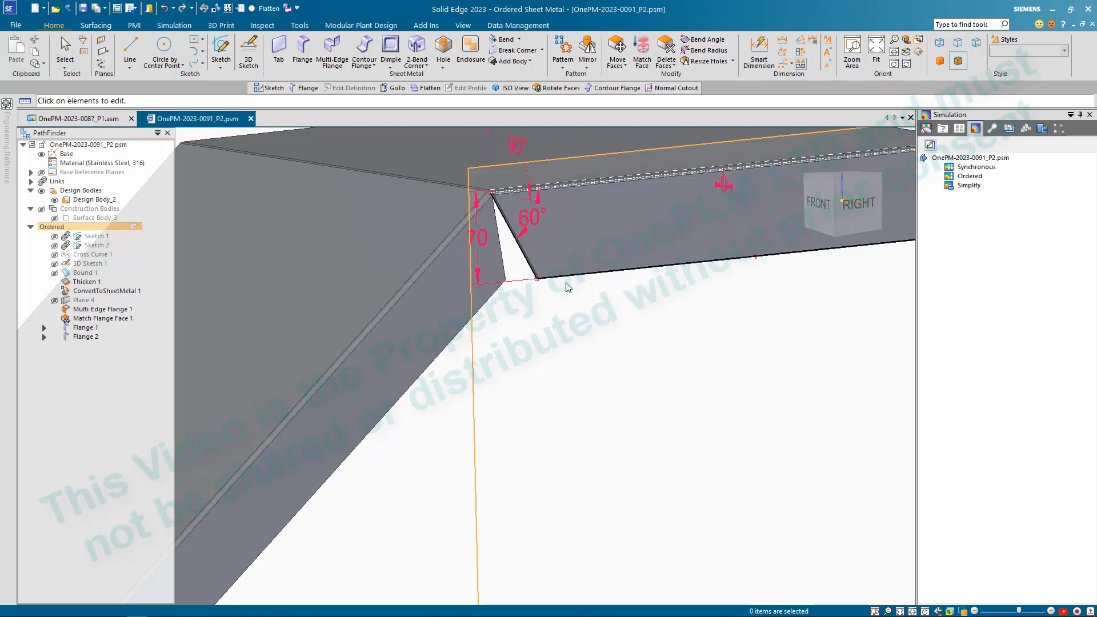
left_click(534, 224)
type("80")
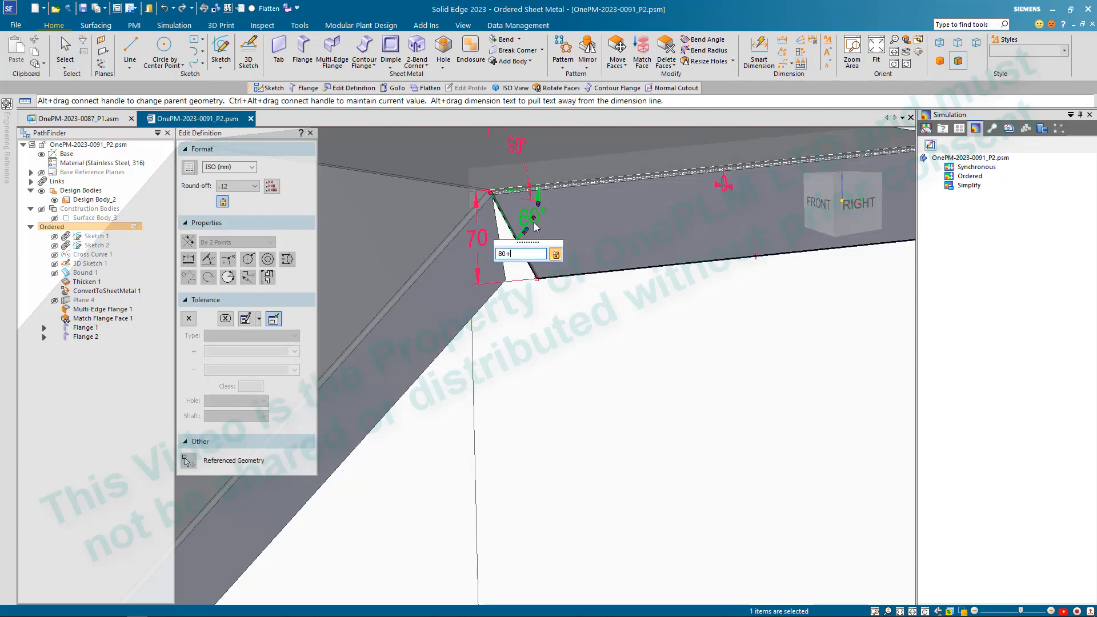
key("Return")
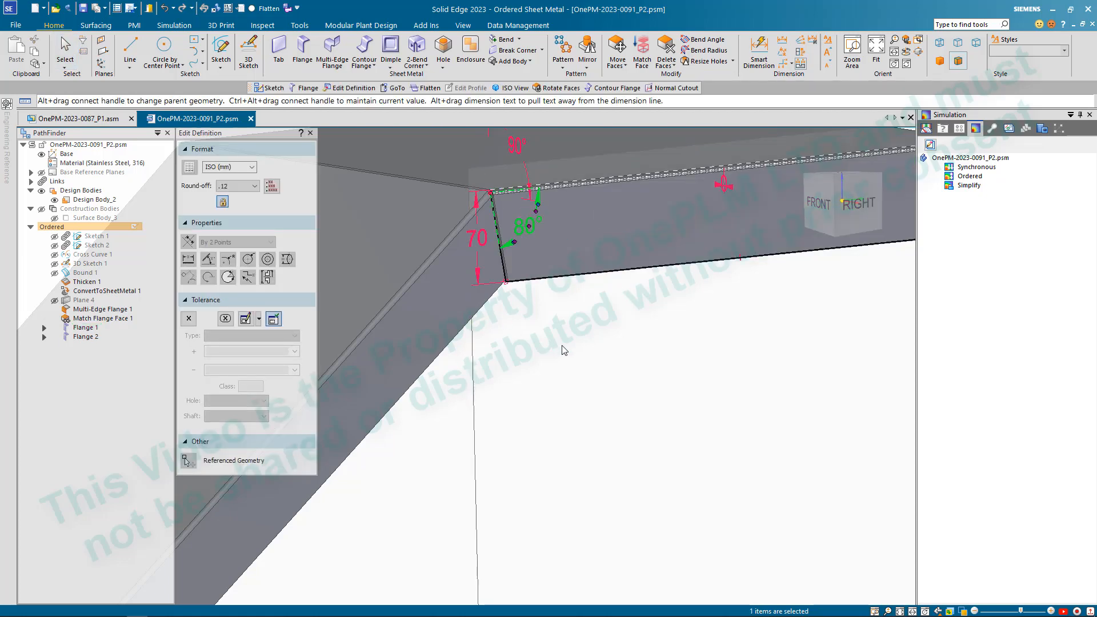
key("Escape")
scroll(522, 325, "down", 5)
key("Escape")
- Inspect the corner where the two side flanges meet, and return the whole part to the isometric view
scroll(516, 326, "up", 2)
middle_click_drag(521, 350, 519, 394)
scroll(470, 402, "down", 3)
middle_click_drag(445, 310, 440, 332)
key("ctrl+i")
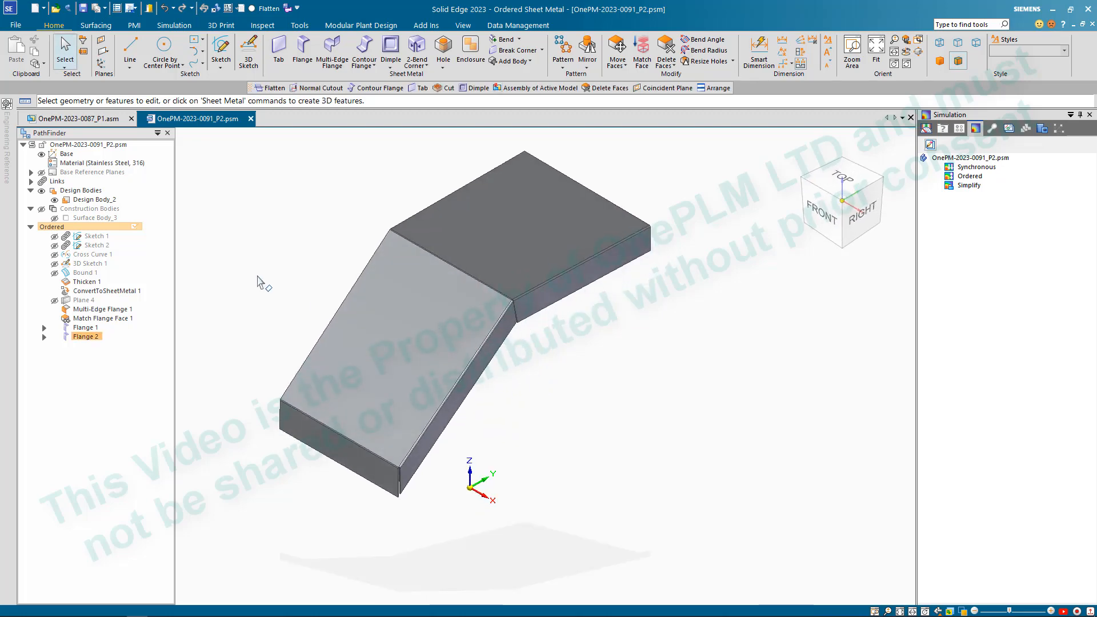
scroll(257, 277, "up", 3)
scroll(422, 297, "down", 3)
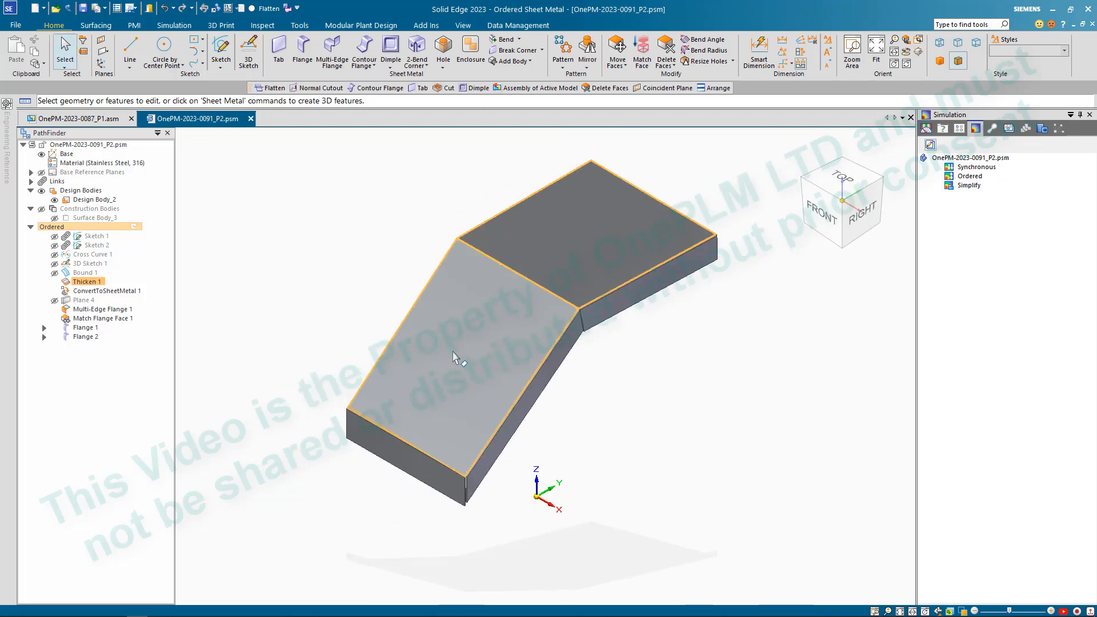
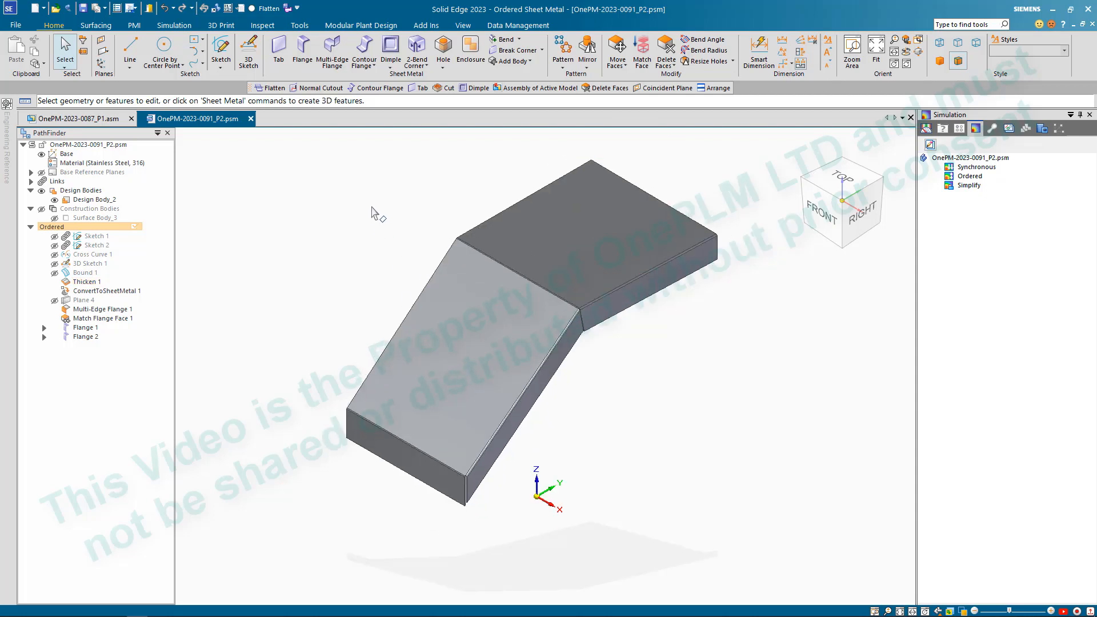
- Create and save a new revision P3 of the sheet metal part in the Clouds folder
left_click(517, 25)
left_click(212, 52)
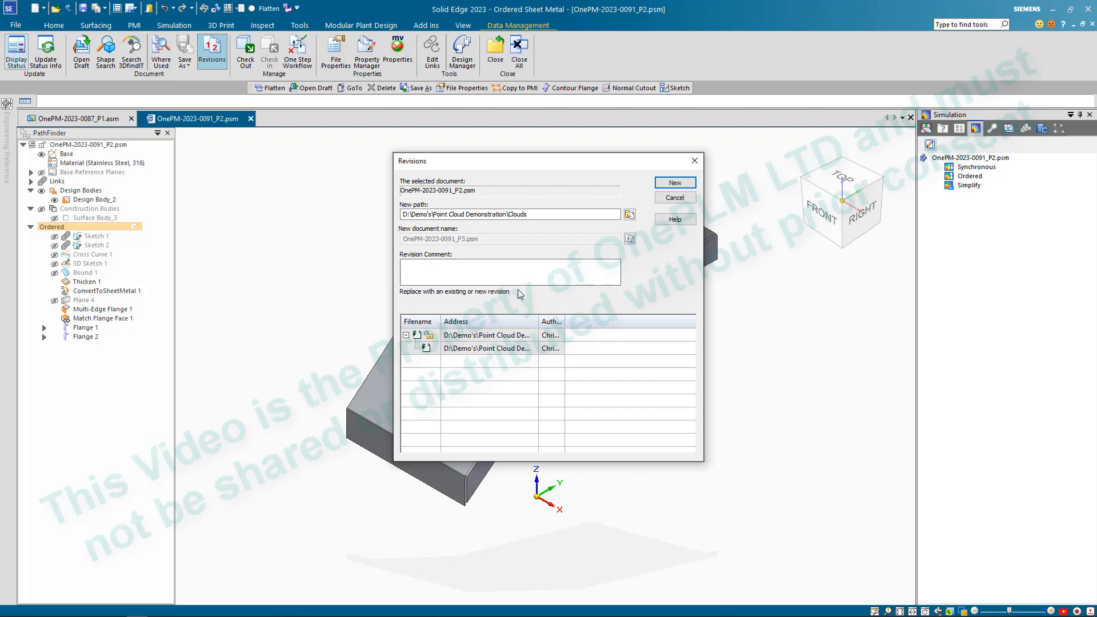
left_click(674, 184)
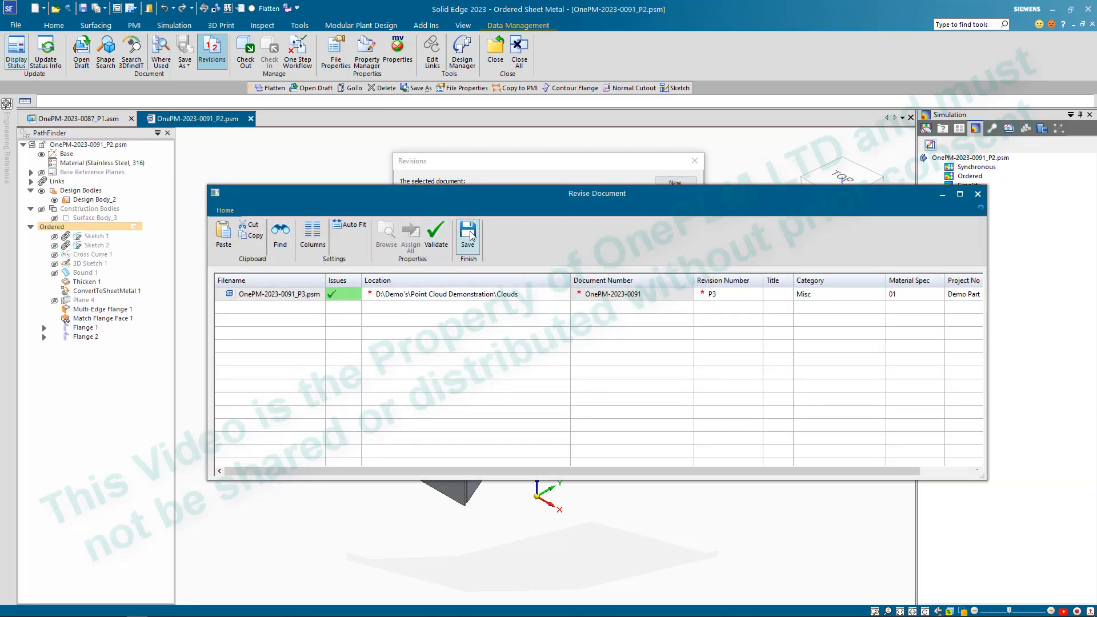
left_click(468, 234)
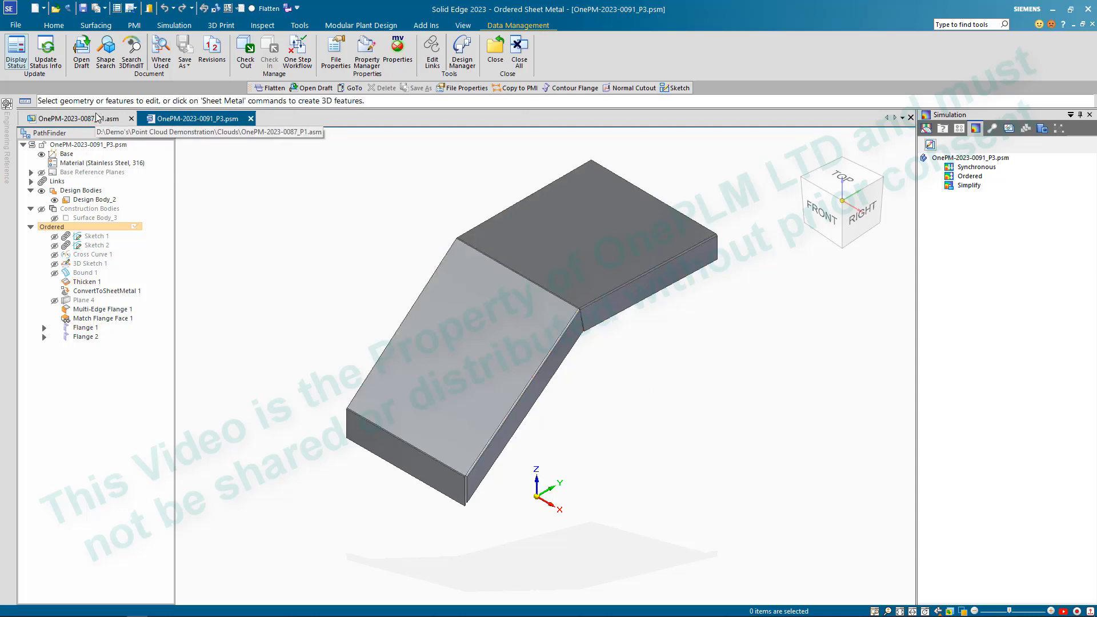
- Switch to the point cloud assembly and examine from several angles how the revised part's plates and flanges fit the scanned yellow frame
left_click(96, 120)
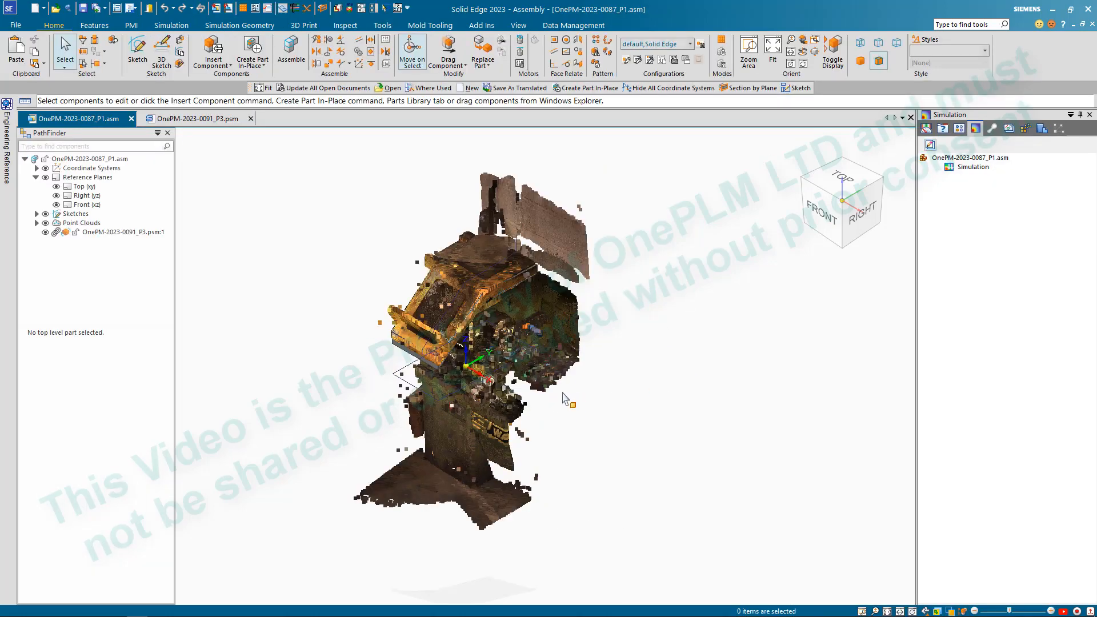
scroll(377, 280, "up", 5)
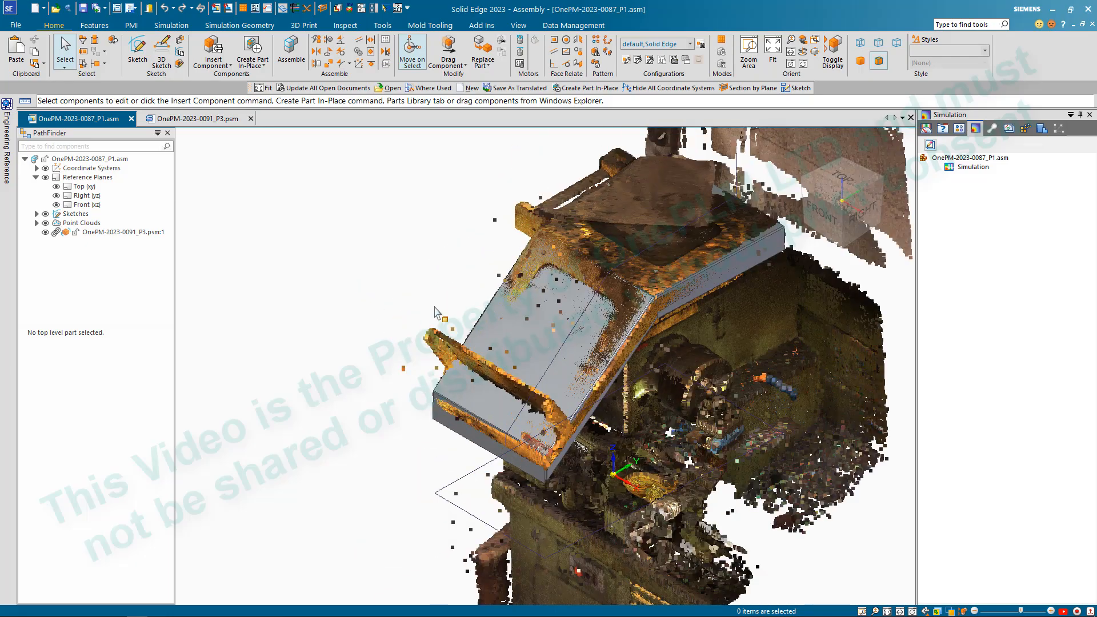
middle_click_drag(434, 312, 408, 313)
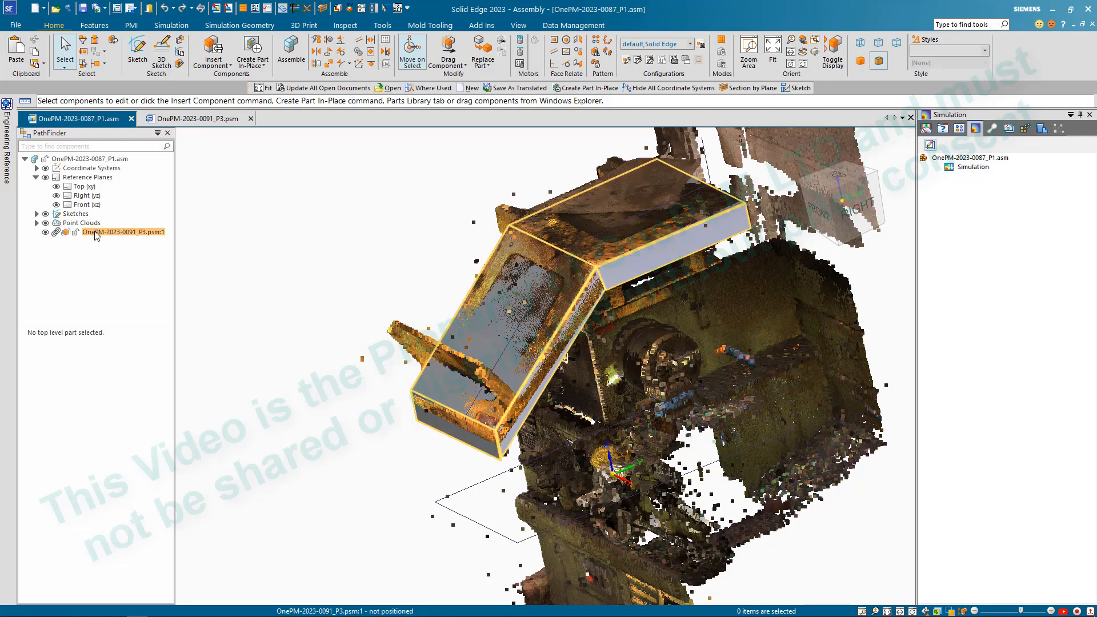
middle_click_drag(380, 264, 413, 191)
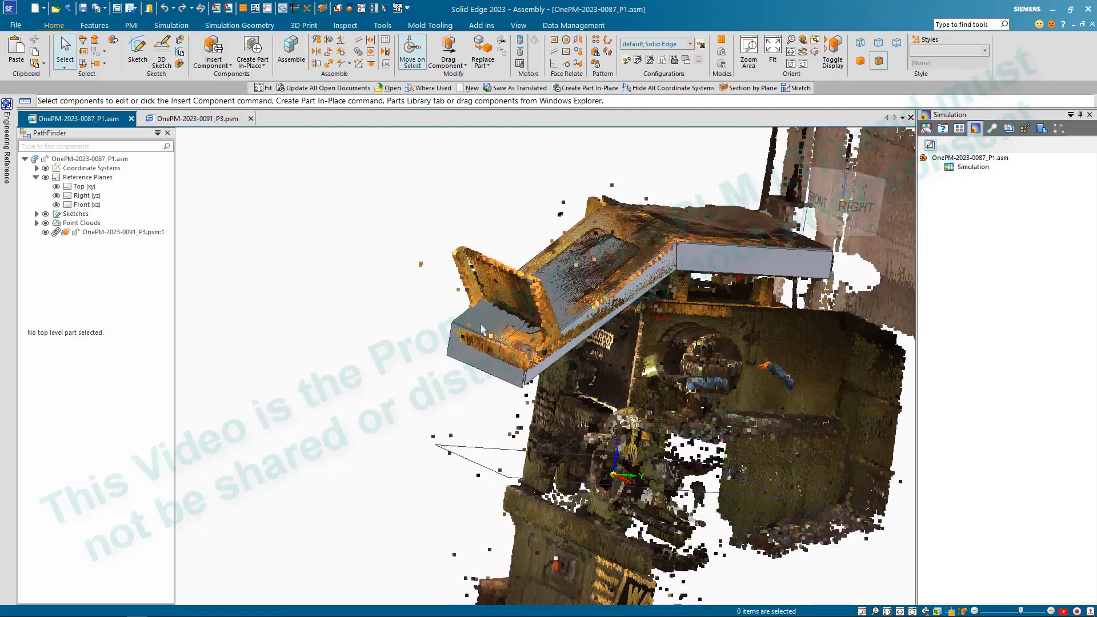
scroll(508, 386, "up", 5)
mouse_move(506, 389)
middle_mouse_down()
mouse_move(532, 371)
mouse_move(489, 378)
mouse_move(498, 382)
middle_mouse_up()
scroll(498, 381, "down", 6)
middle_click_drag(591, 343, 655, 326)
scroll(651, 328, "up", 4)
scroll(727, 320, "up", 5)
mouse_move(724, 339)
middle_mouse_down()
mouse_move(708, 326)
mouse_move(719, 341)
middle_mouse_up()
scroll(718, 345, "down", 5)
middle_click_drag(576, 373, 597, 403)
scroll(708, 389, "down", 5)
scroll(589, 354, "up", 4)
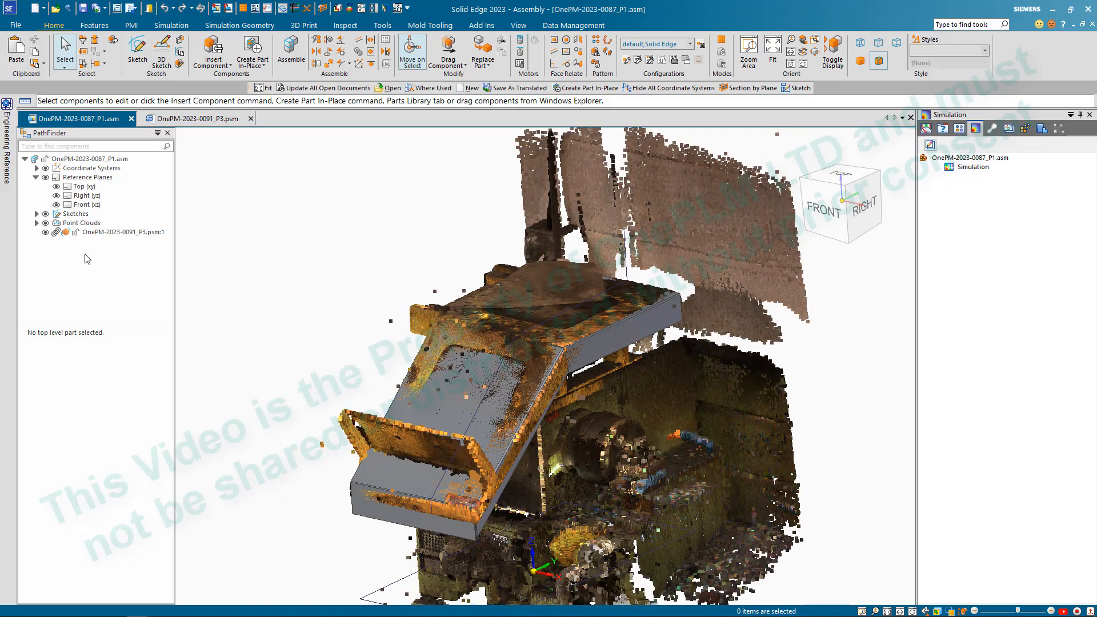
- Move the part's ordered features through the last flange to synchronous, accepting removal of the inter-part relationships, and close the part document
left_click(206, 118)
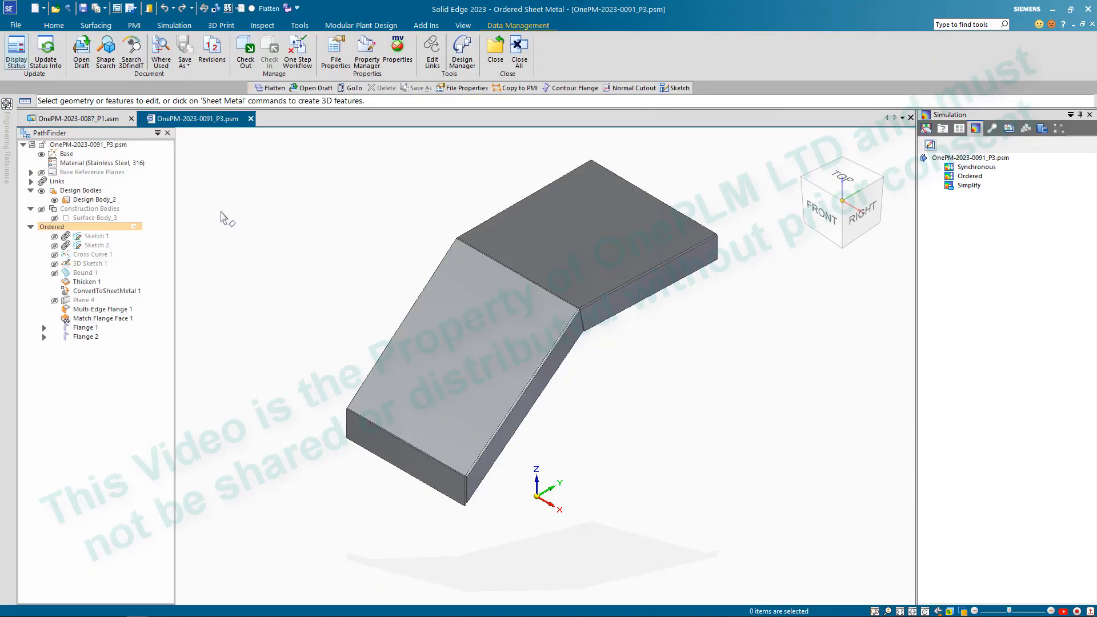
right_click(75, 335)
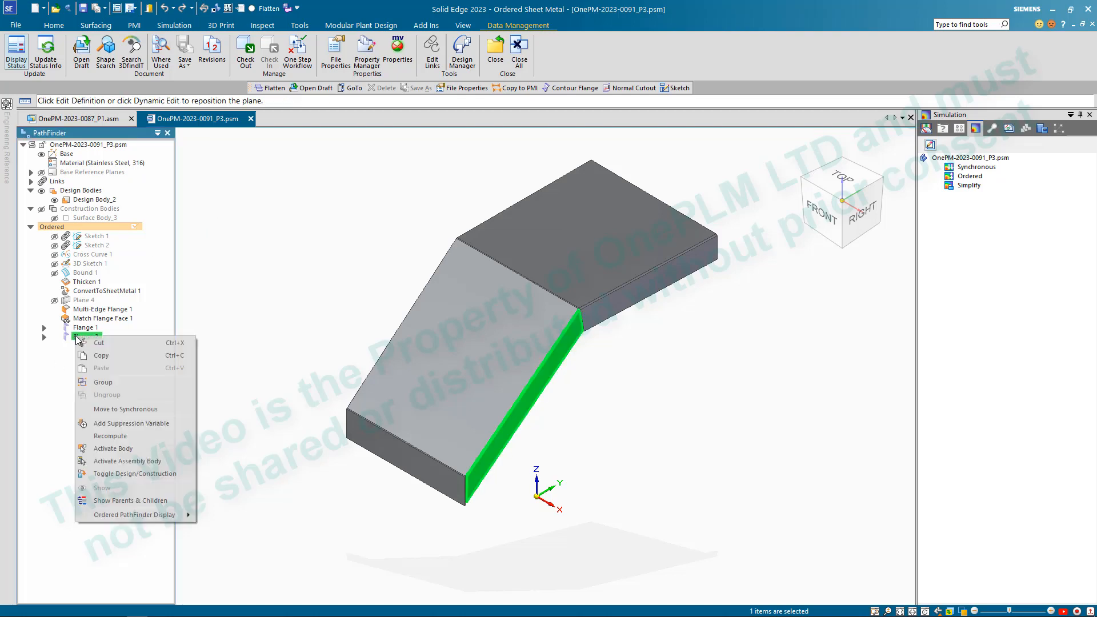
left_click(135, 409)
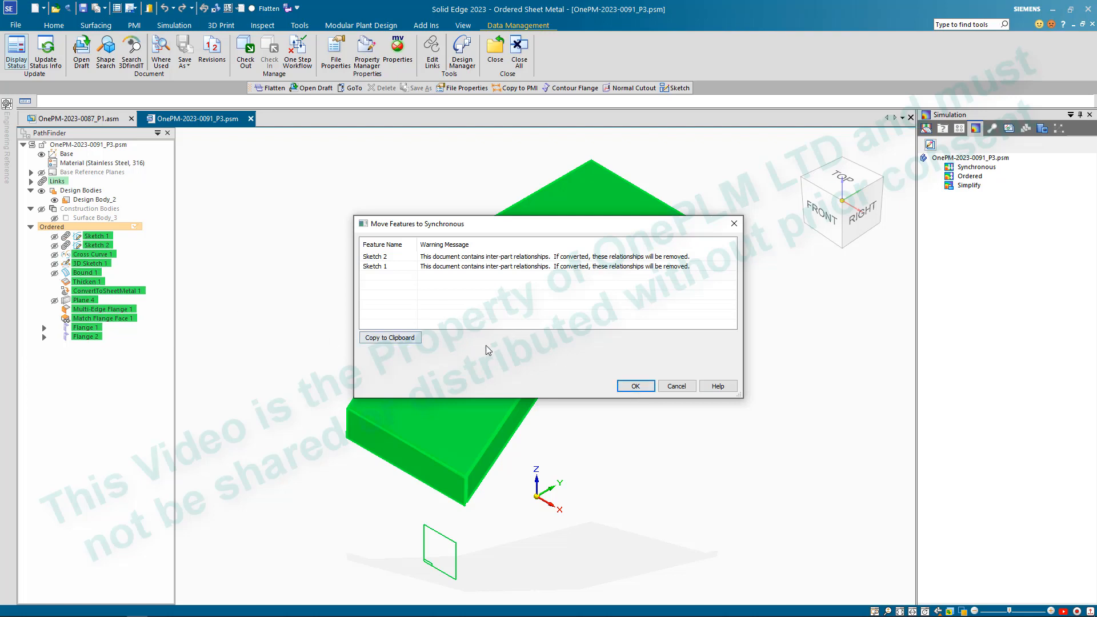
left_click(635, 387)
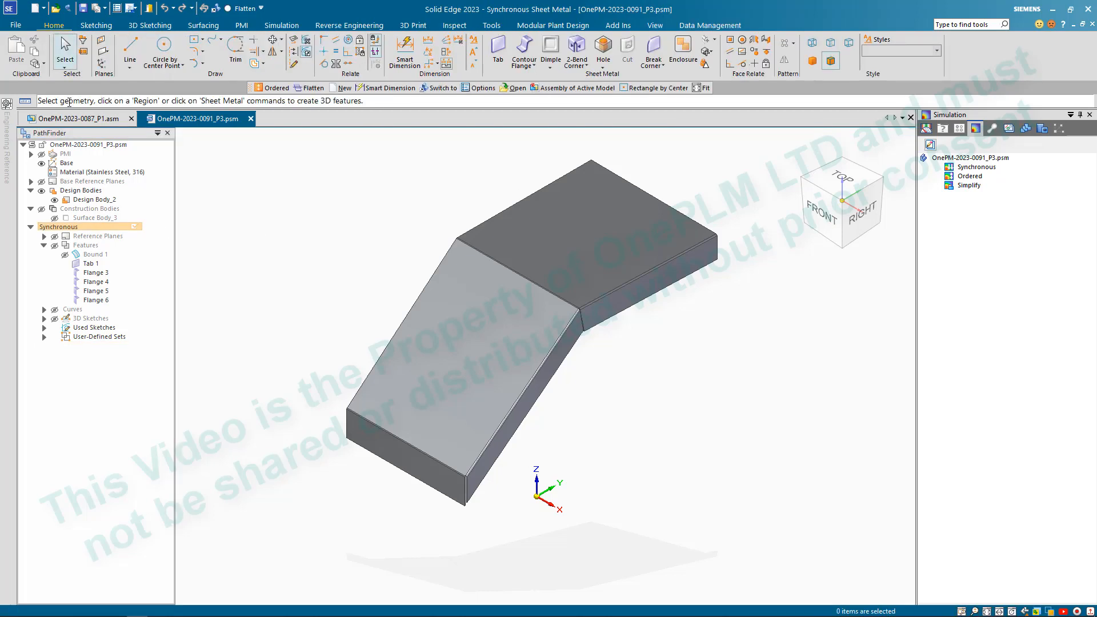
left_click(251, 118)
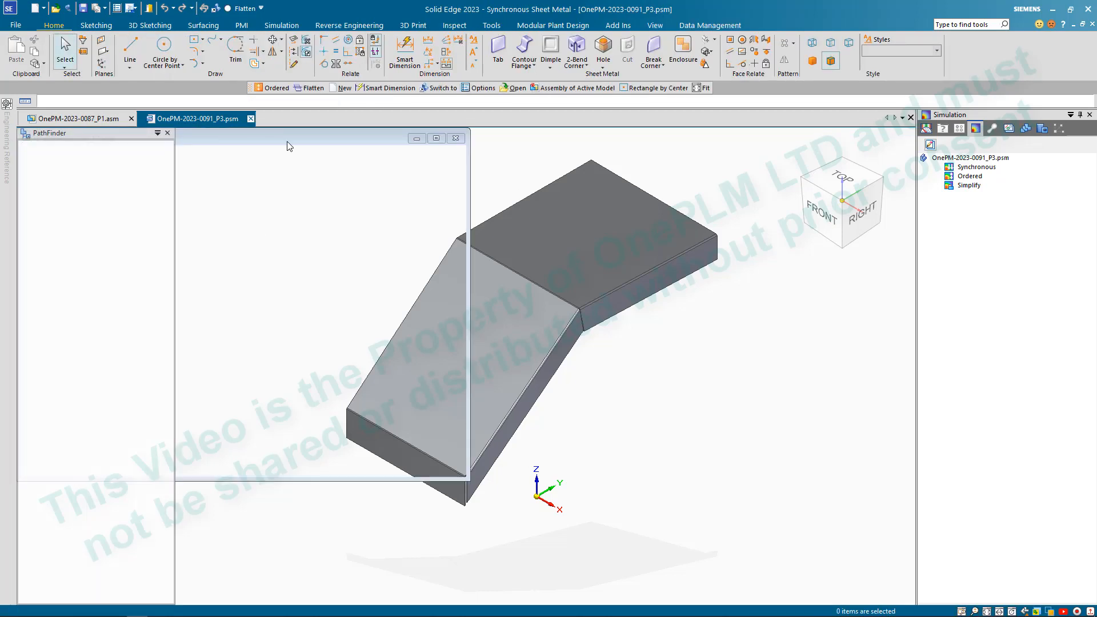
- Set the assembly's selection mode to Face Priority so the part's faces can be edited against the point cloud
scroll(362, 201, "down", 3)
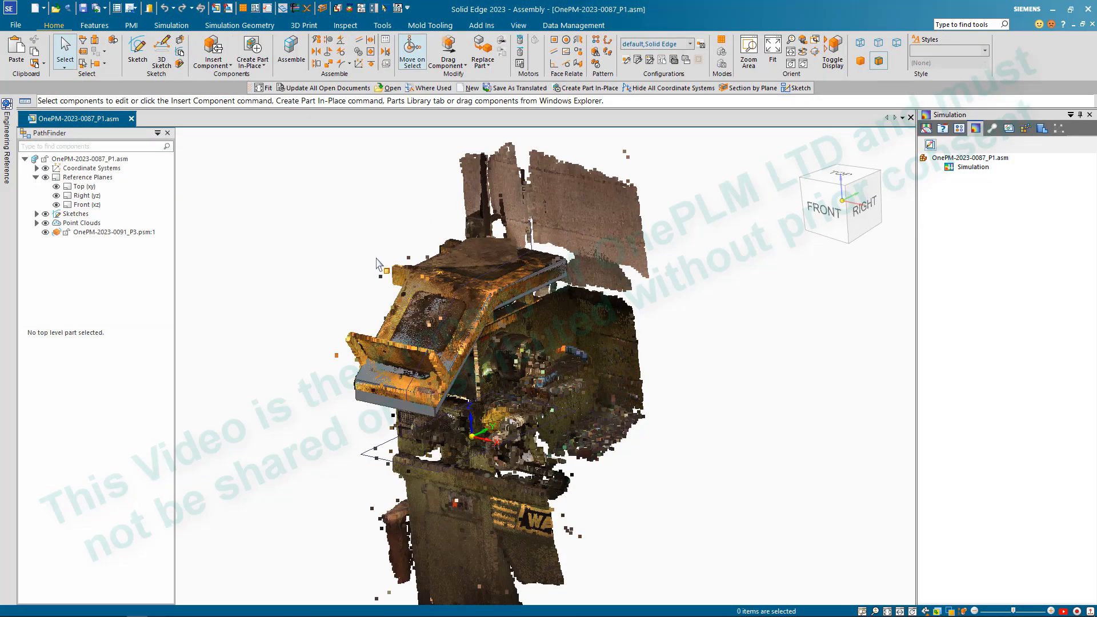
scroll(409, 323, "up", 3)
scroll(413, 321, "down", 3)
scroll(414, 321, "up", 3)
middle_click_drag(414, 321, 451, 252)
scroll(429, 336, "up", 3)
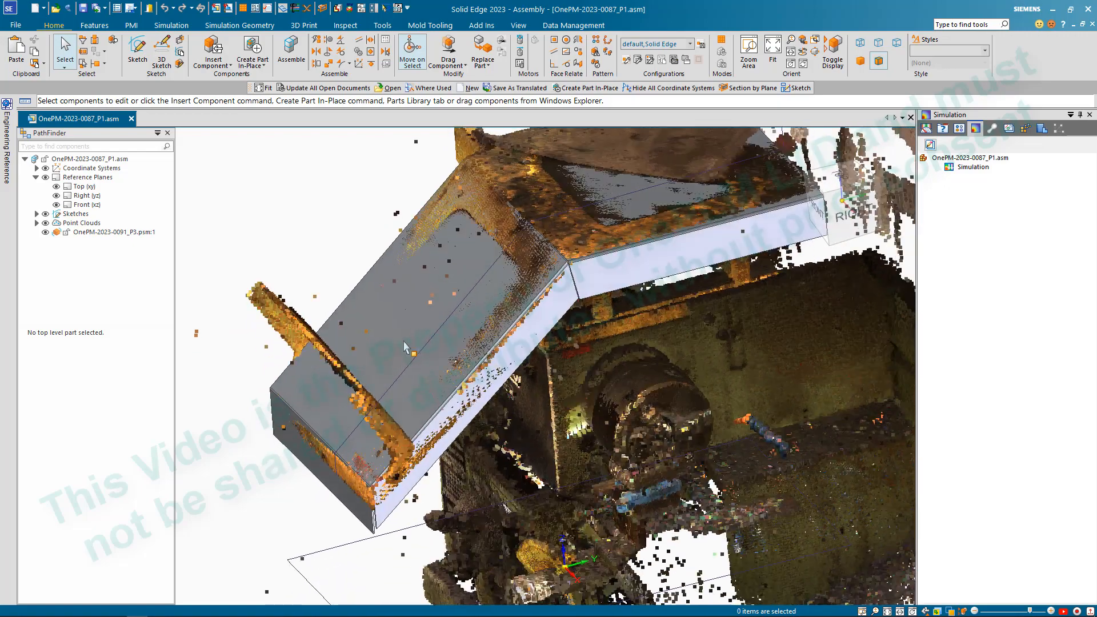
middle_click_drag(421, 393, 334, 219)
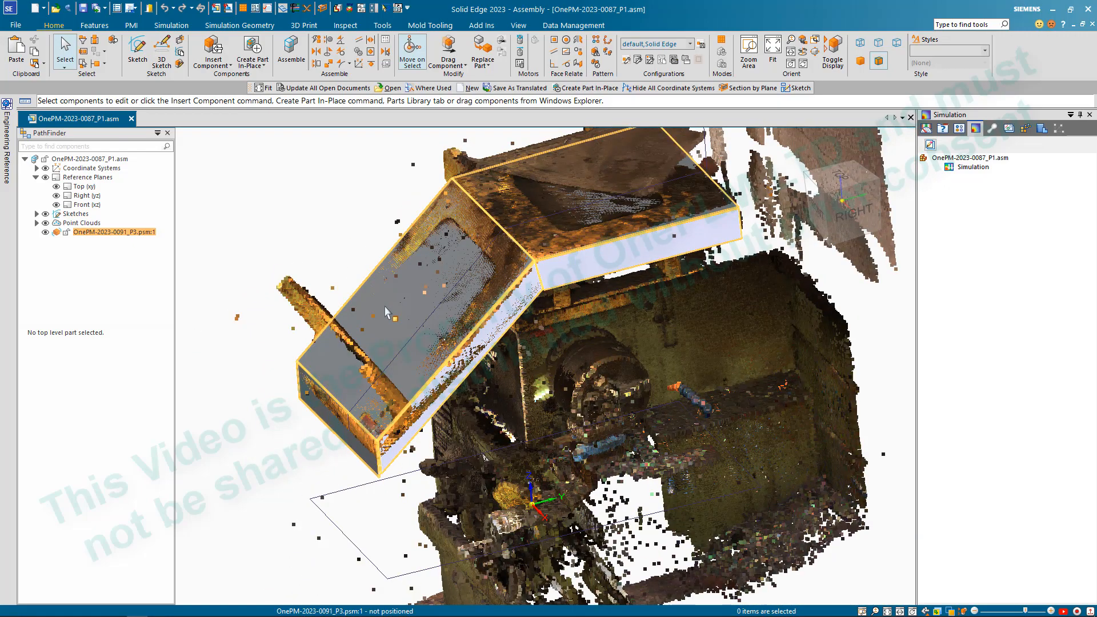
left_click(64, 67)
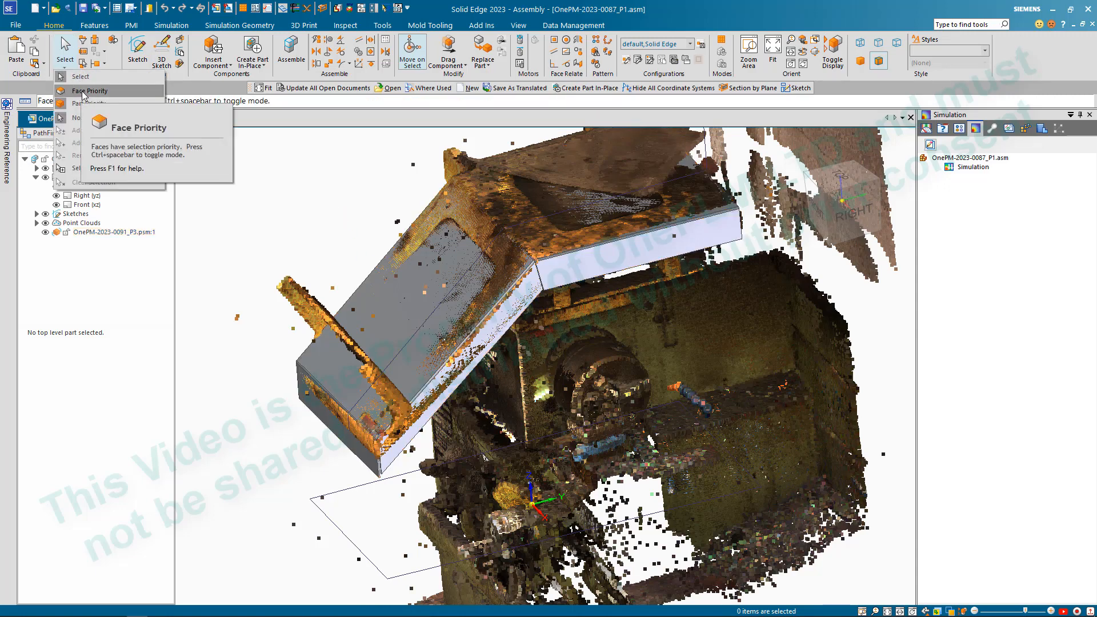
left_click(84, 93)
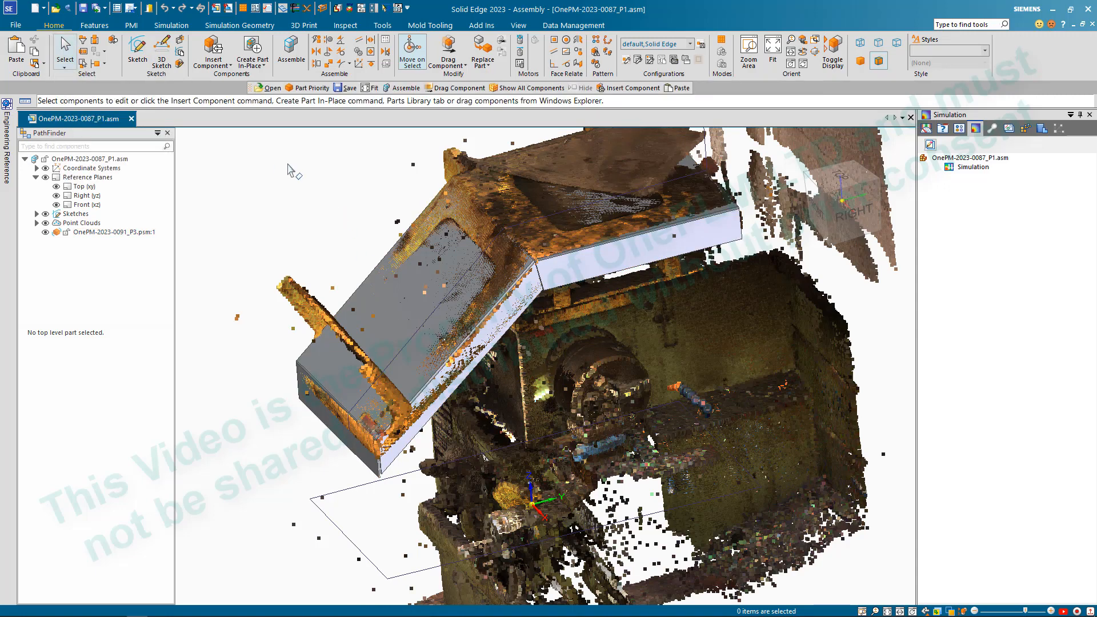
- Try to rotate the sloped plate's top face by -0.50° about its bend with the upper plate, and clear the selection
left_click(397, 319)
left_click(396, 314)
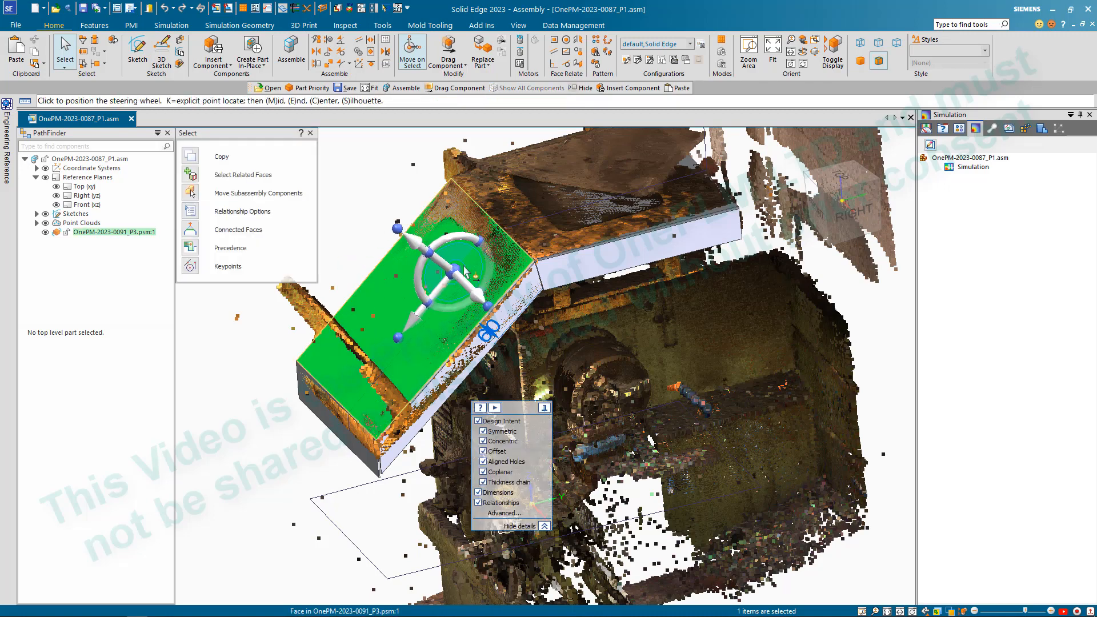
left_click(498, 225)
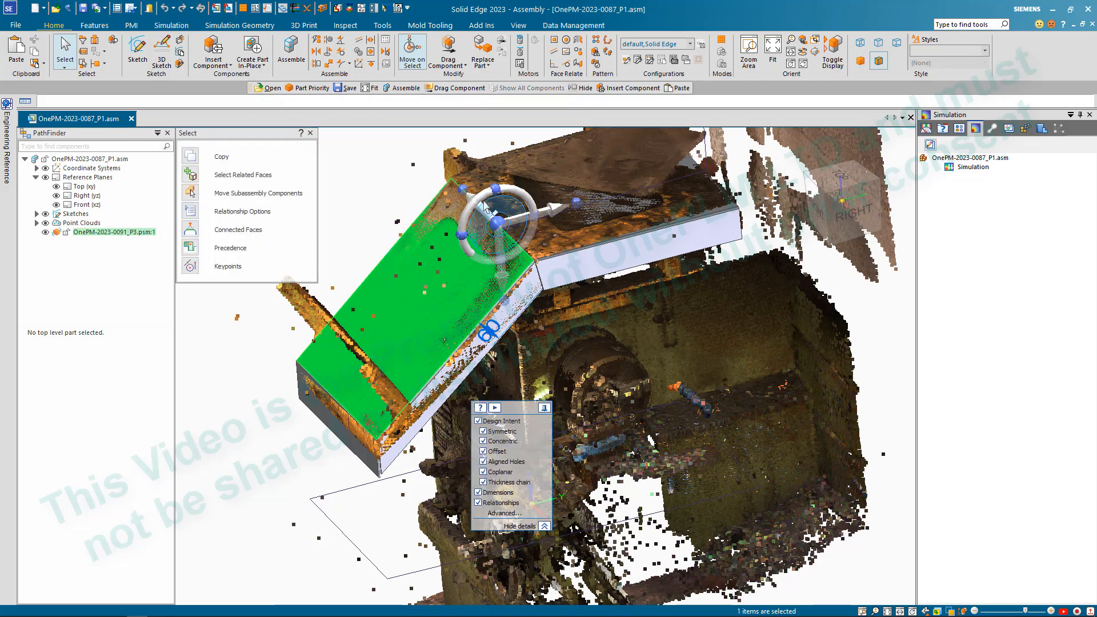
left_click(472, 253)
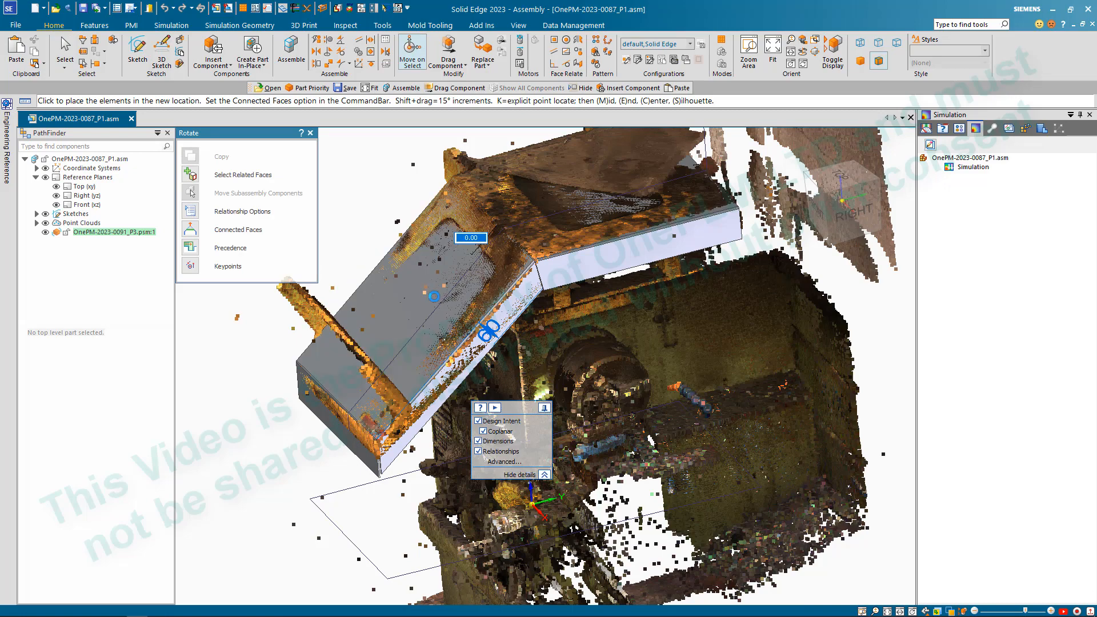
middle_click_drag(421, 293, 388, 274)
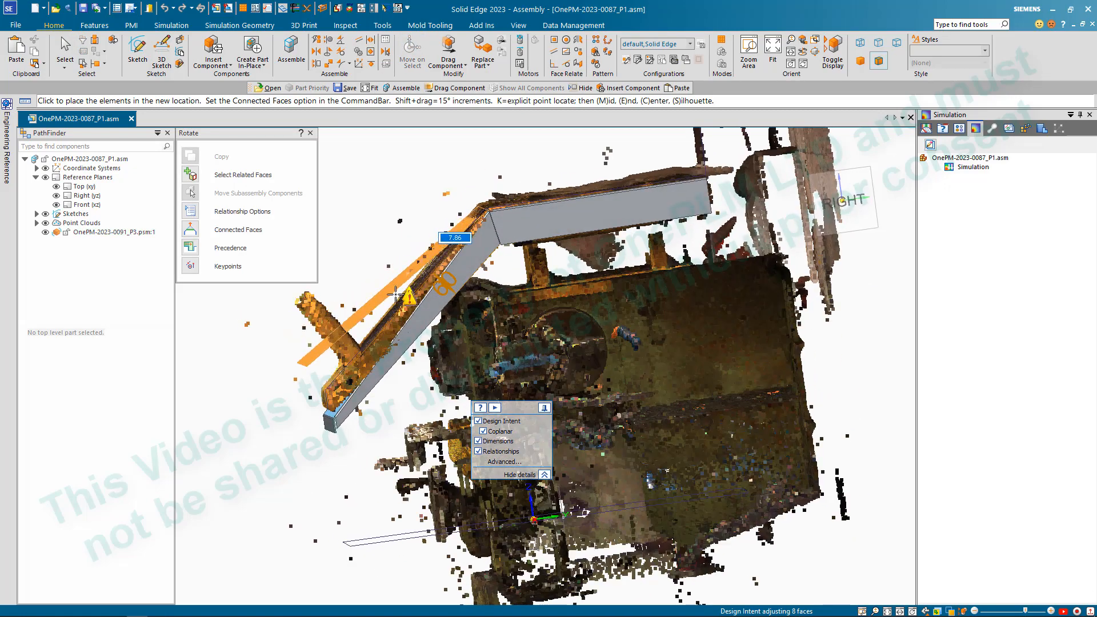
left_click(400, 301)
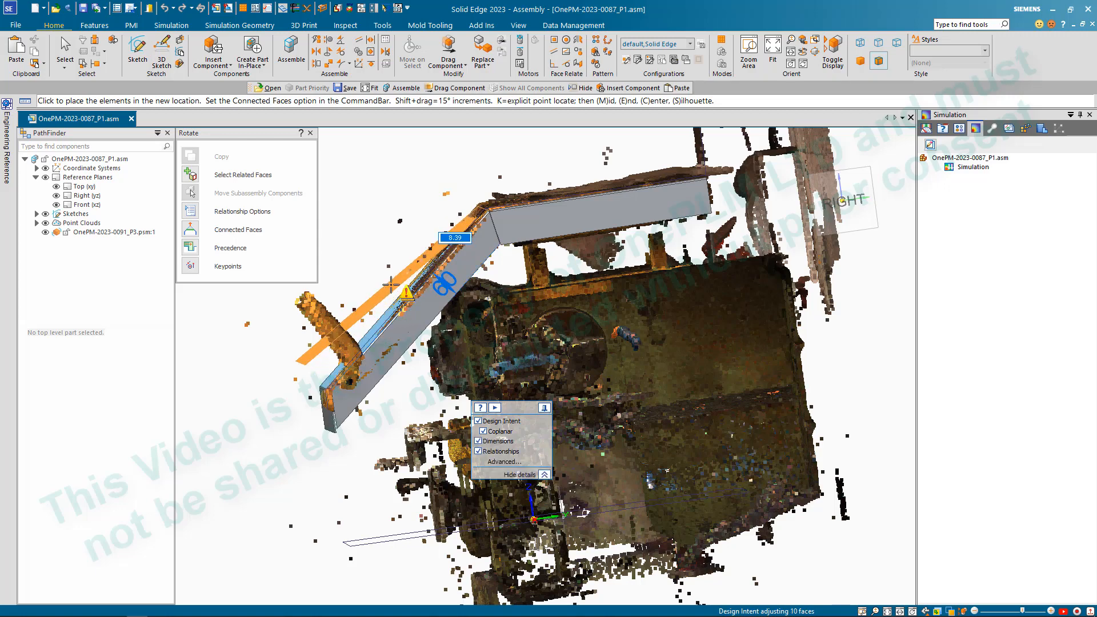
type("-.5")
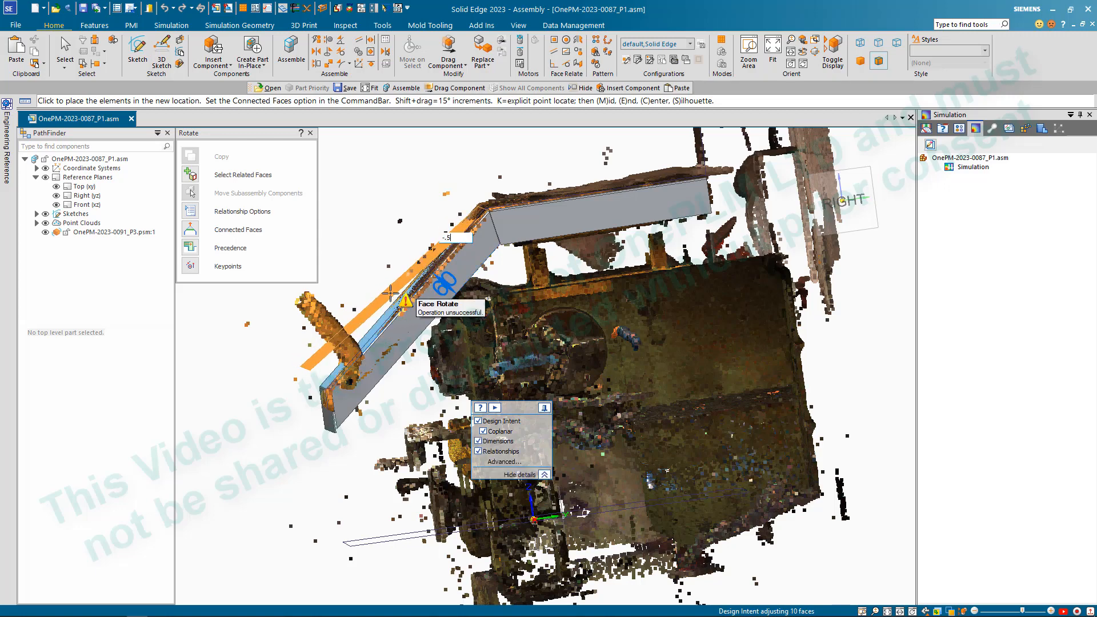
key("Return")
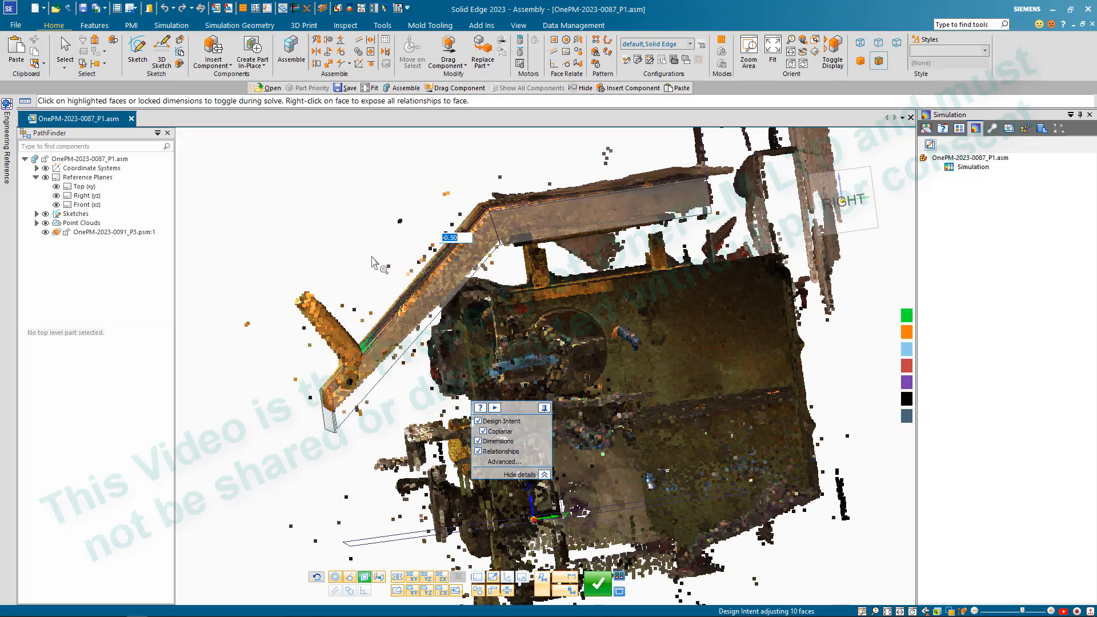
middle_click_drag(372, 257, 342, 257)
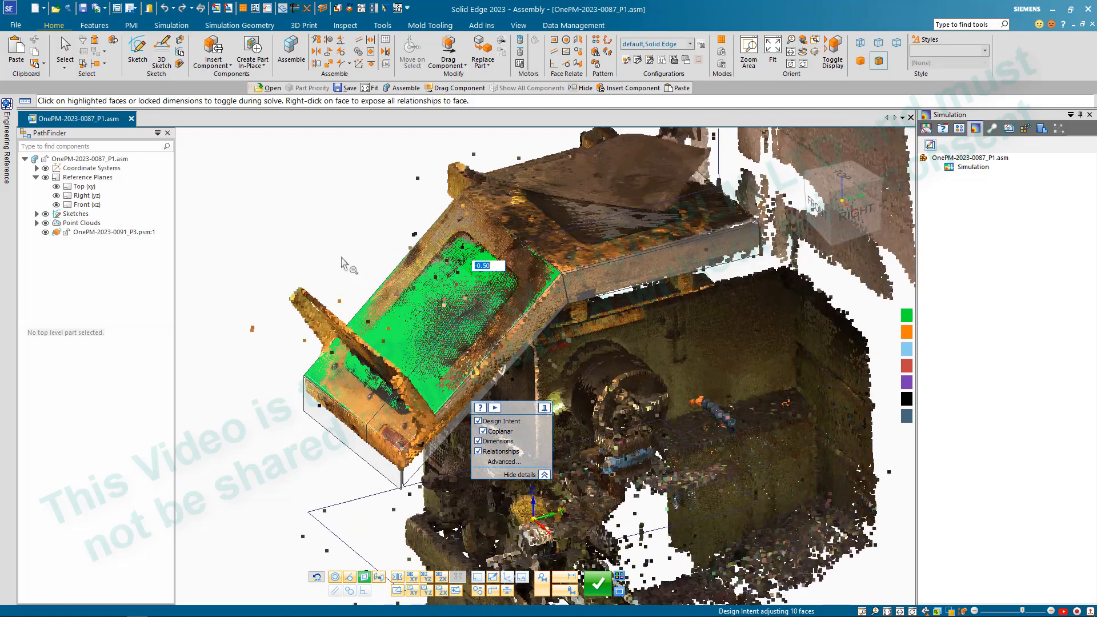
left_click(594, 584)
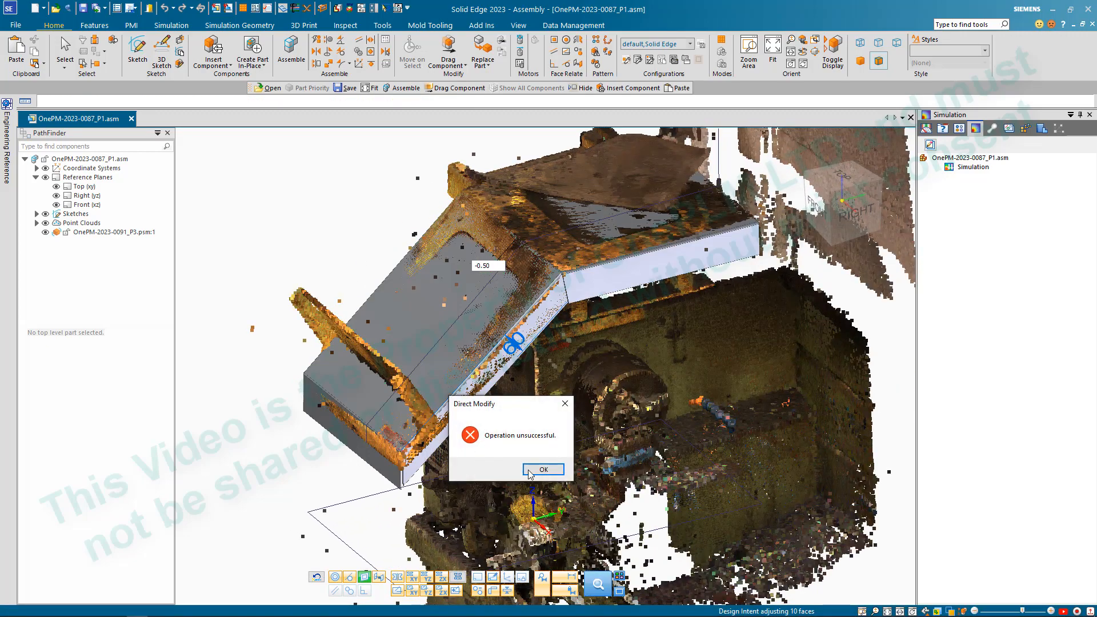
left_click(542, 469)
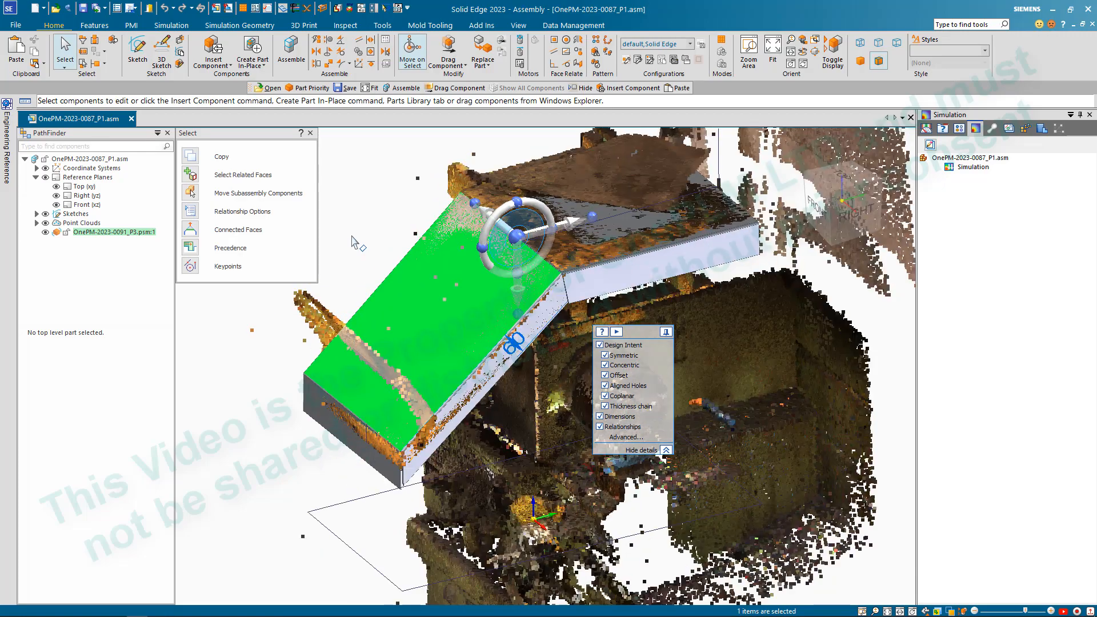
left_click(351, 236)
- Move the sloped side flange's end face at the upper bend back about 13 mm to open a gap to the neighbouring flange
middle_click_drag(368, 240, 363, 206)
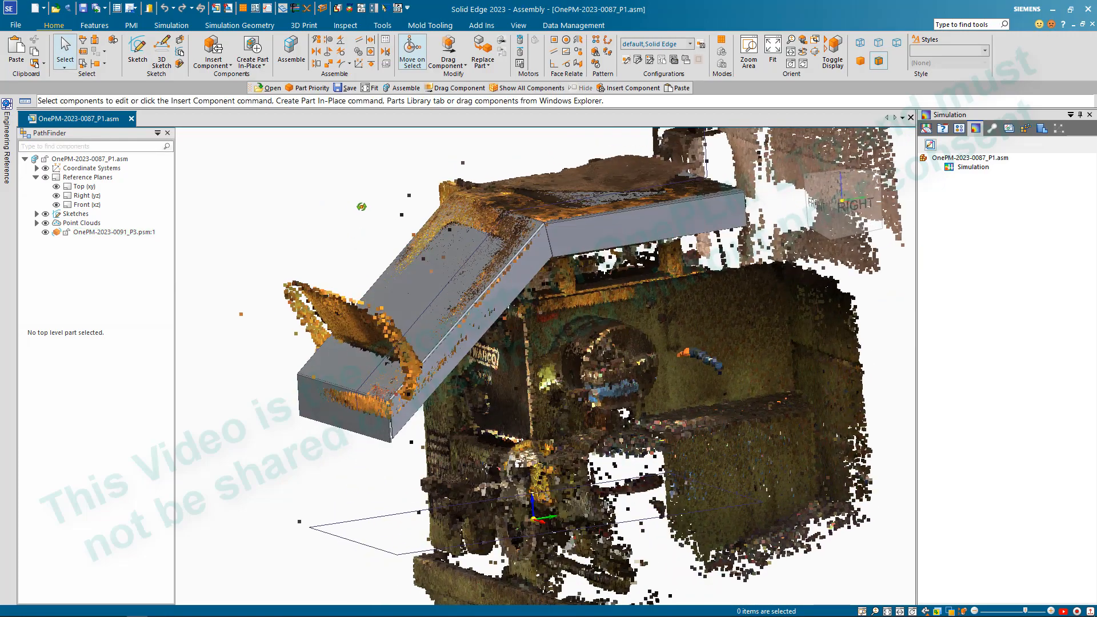
scroll(346, 470, "up", 2)
scroll(346, 474, "up", 1)
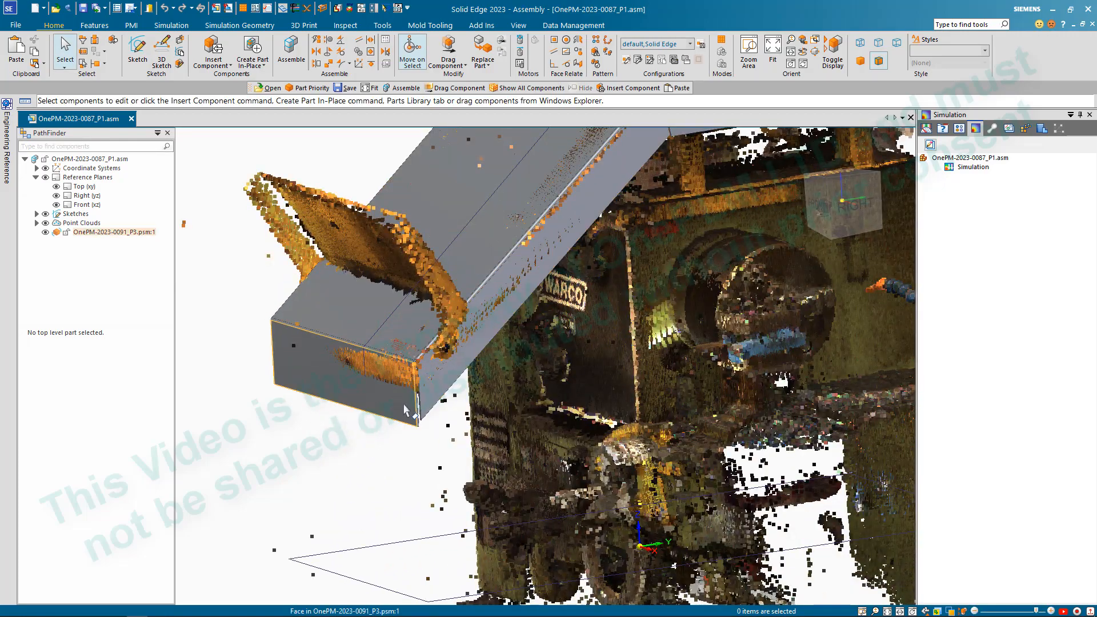
scroll(404, 405, "down", 4)
scroll(444, 304, "up", 2)
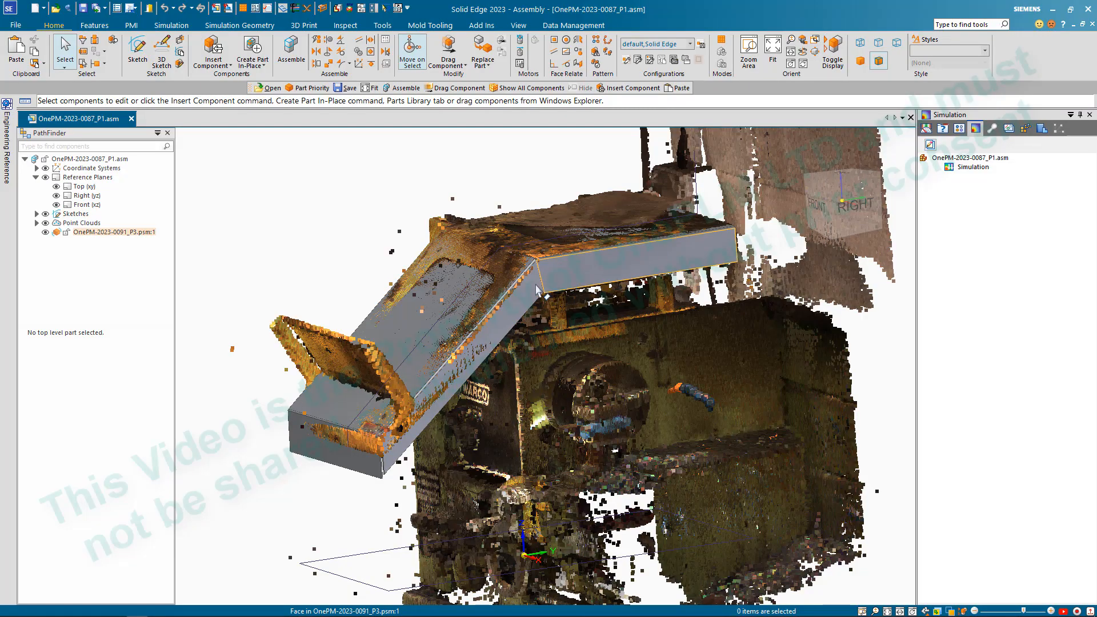
scroll(541, 285, "up", 5)
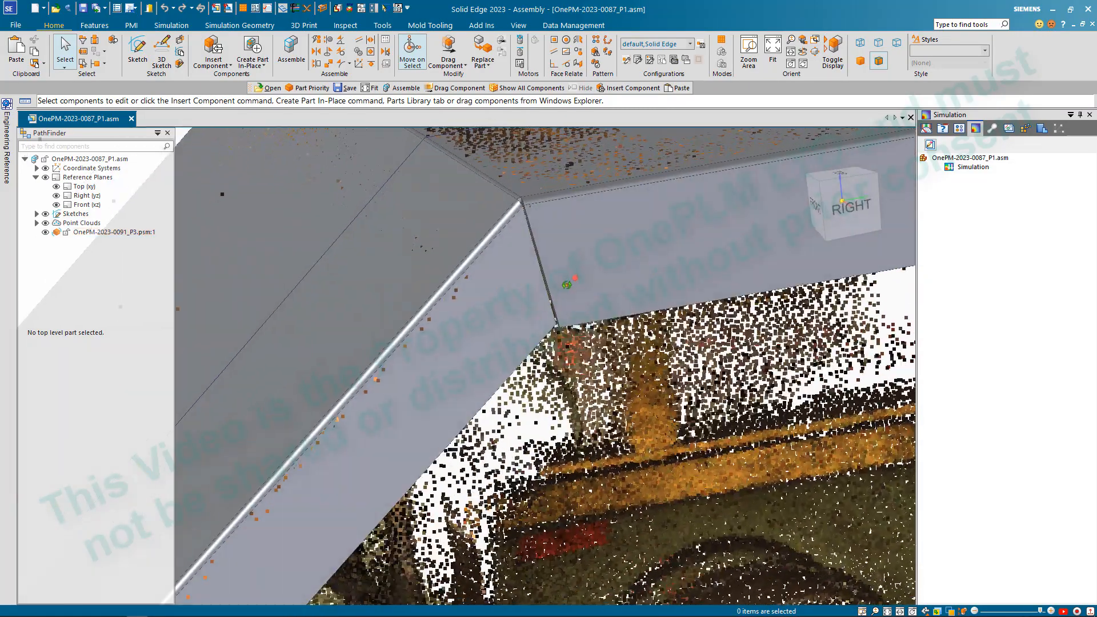
scroll(571, 268, "up", 5)
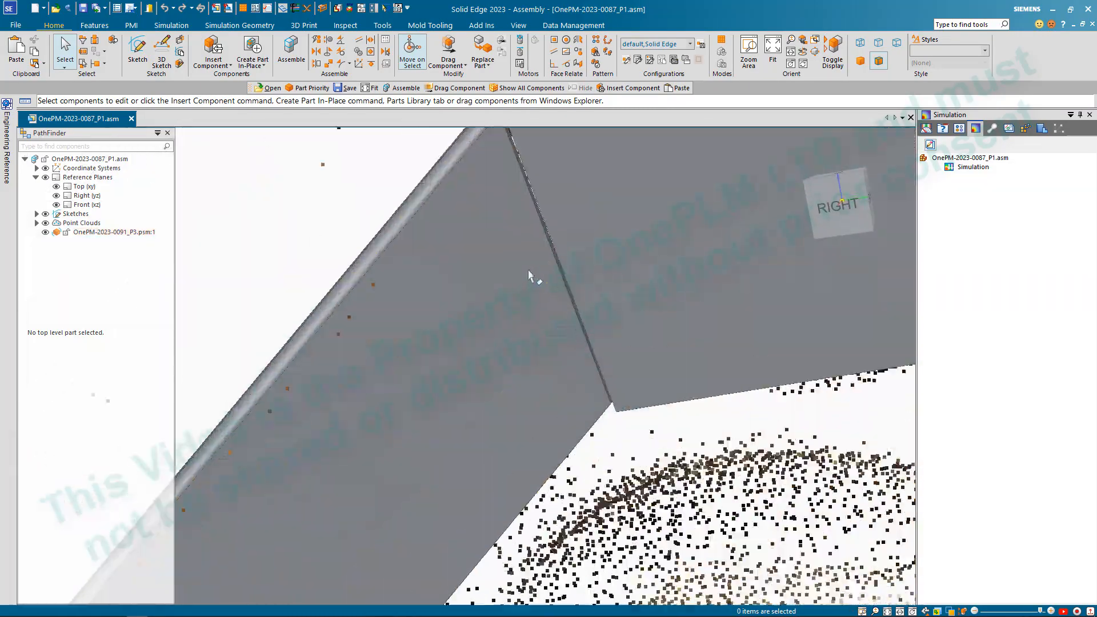
left_click(588, 251)
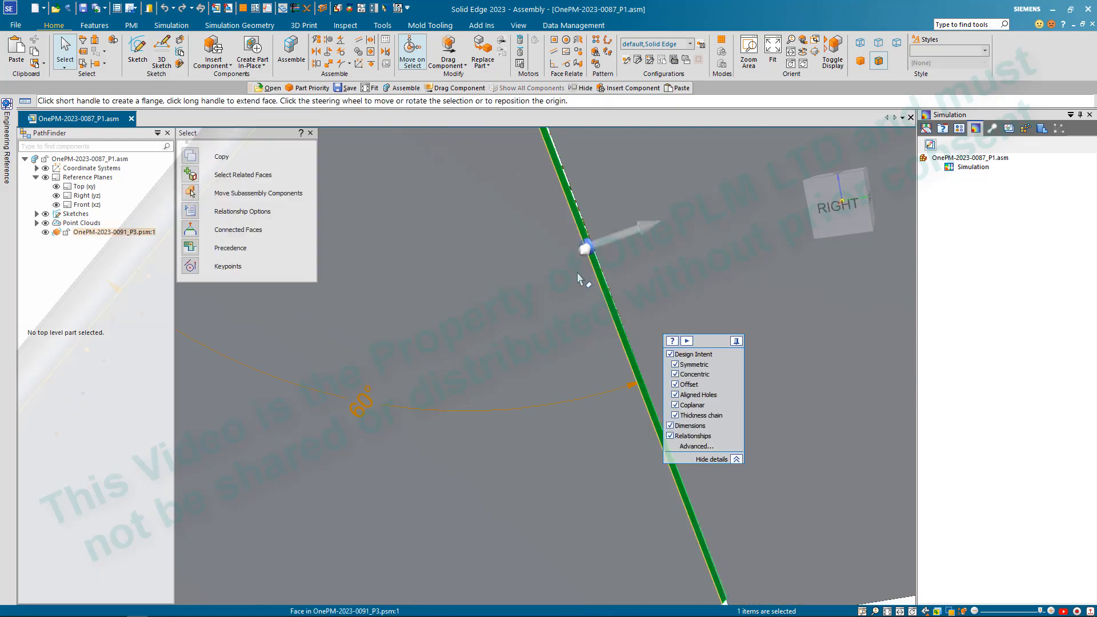
scroll(582, 268, "down", 3)
left_click(580, 270)
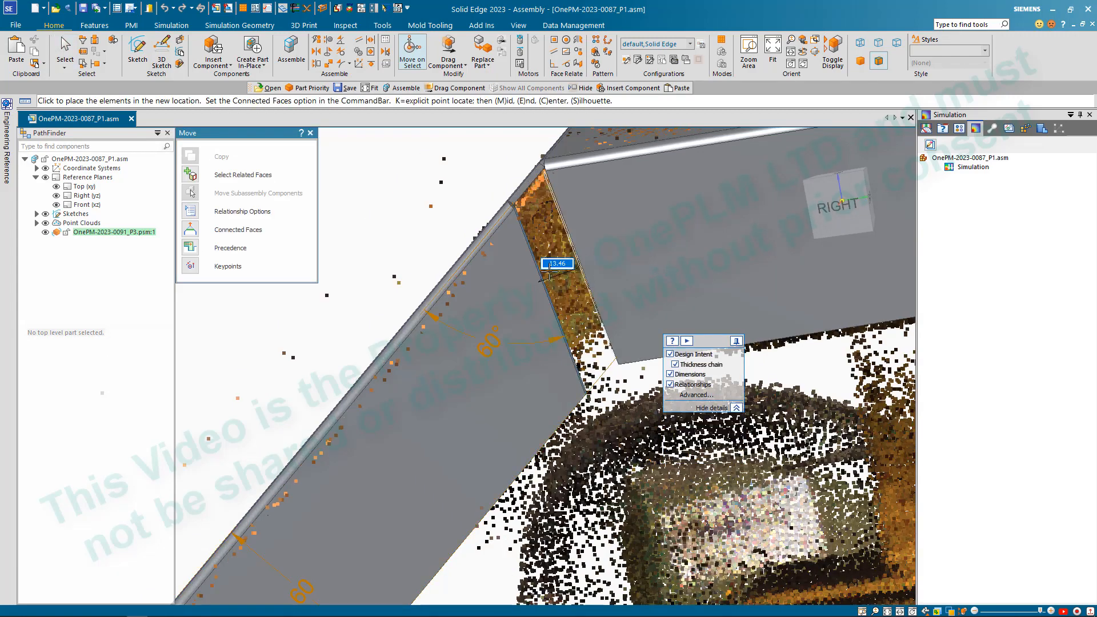
left_click(527, 277)
scroll(549, 283, "down", 5)
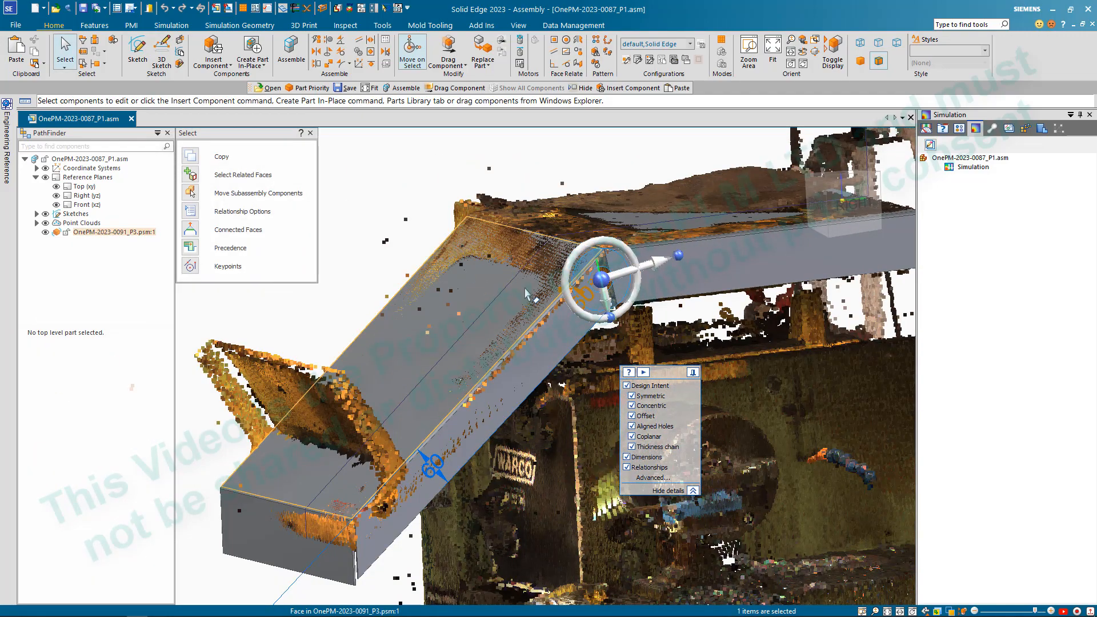
- Select the sloped plate's top face and place the steering wheel at its bend with the upper plate
left_click(524, 296)
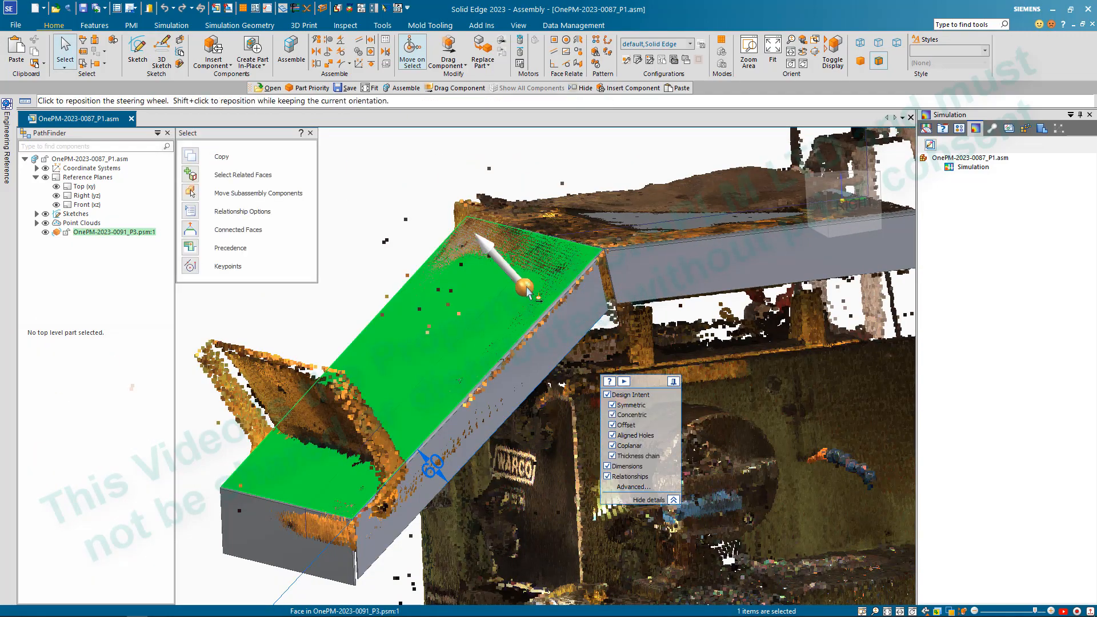
left_click(568, 239)
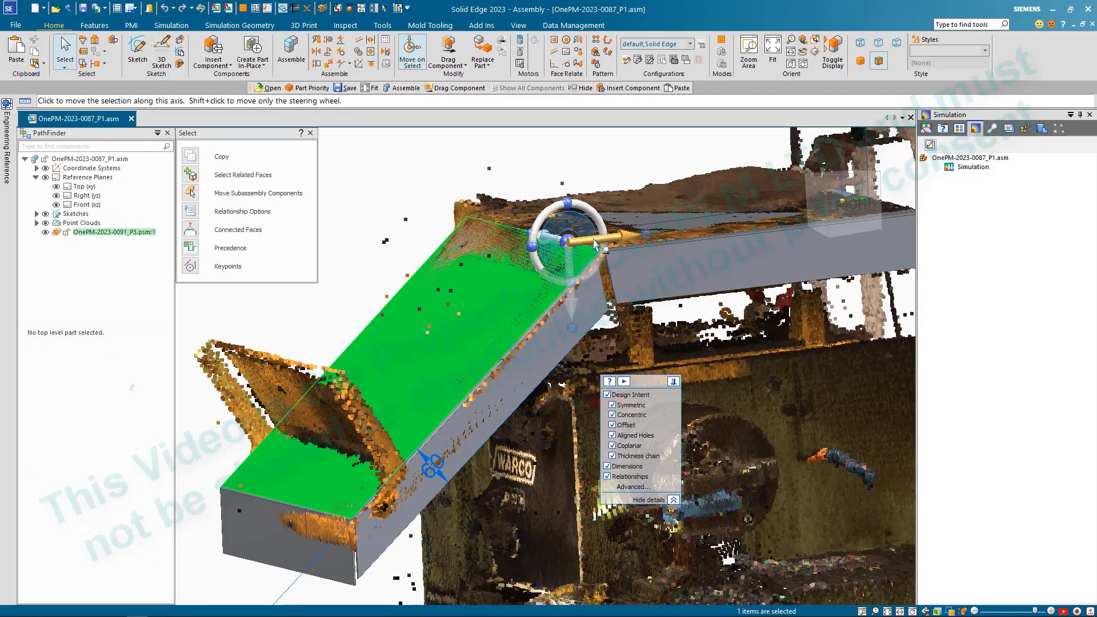
scroll(596, 245, "up", 5)
left_click(352, 265)
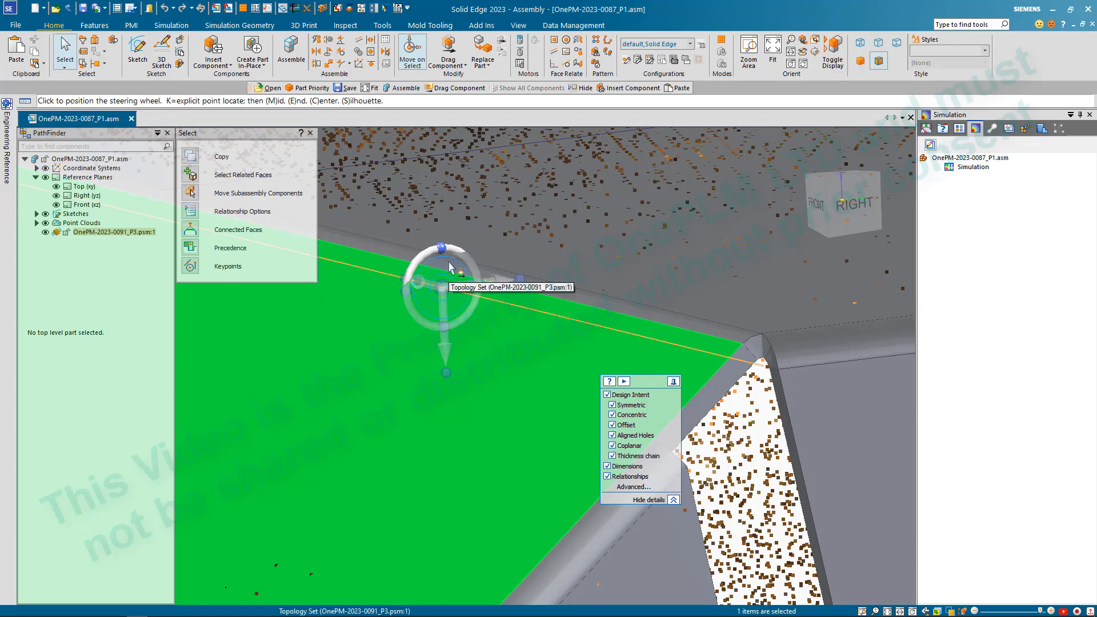
scroll(491, 274, "down", 6)
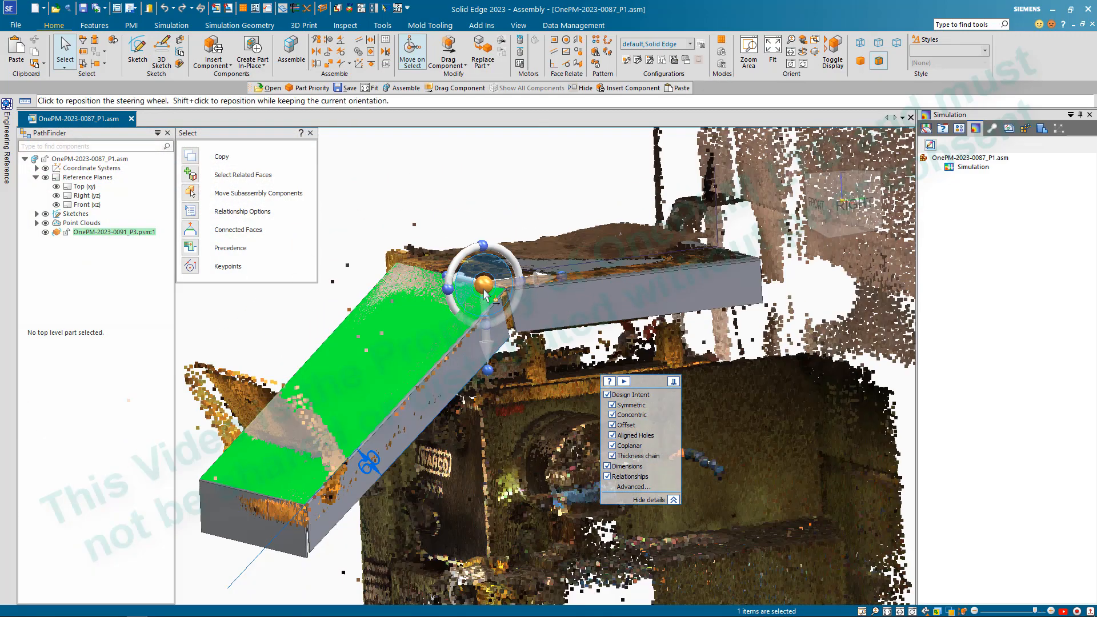
scroll(451, 291, "up", 3)
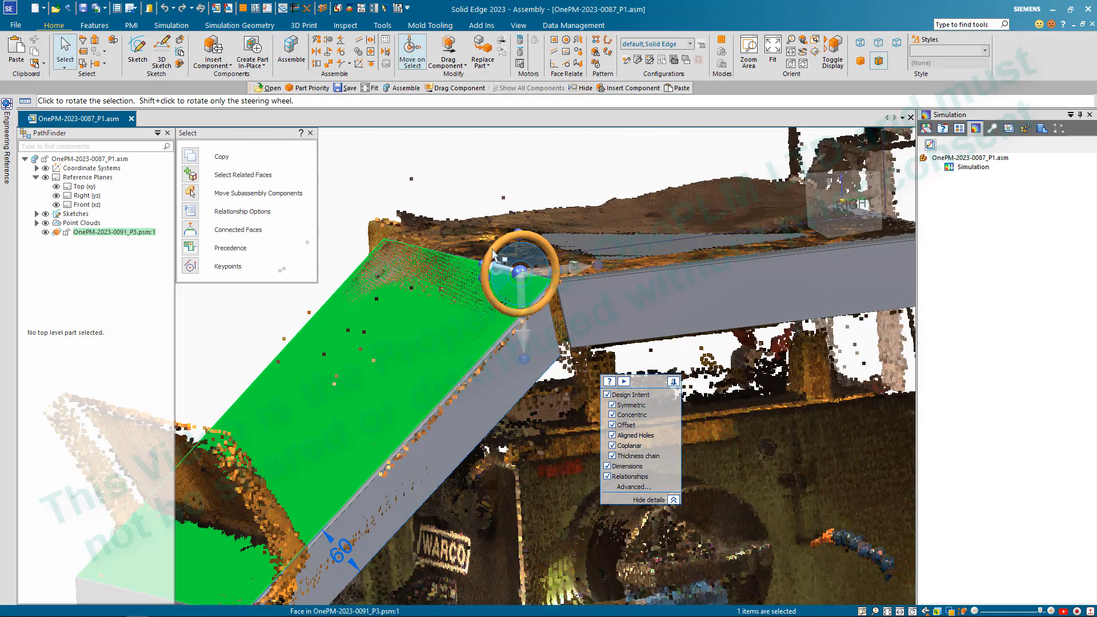
- Try to rotate the sloped plate's top face by 0.50° about the bend, running the solve in Solution Manager
left_click(492, 255)
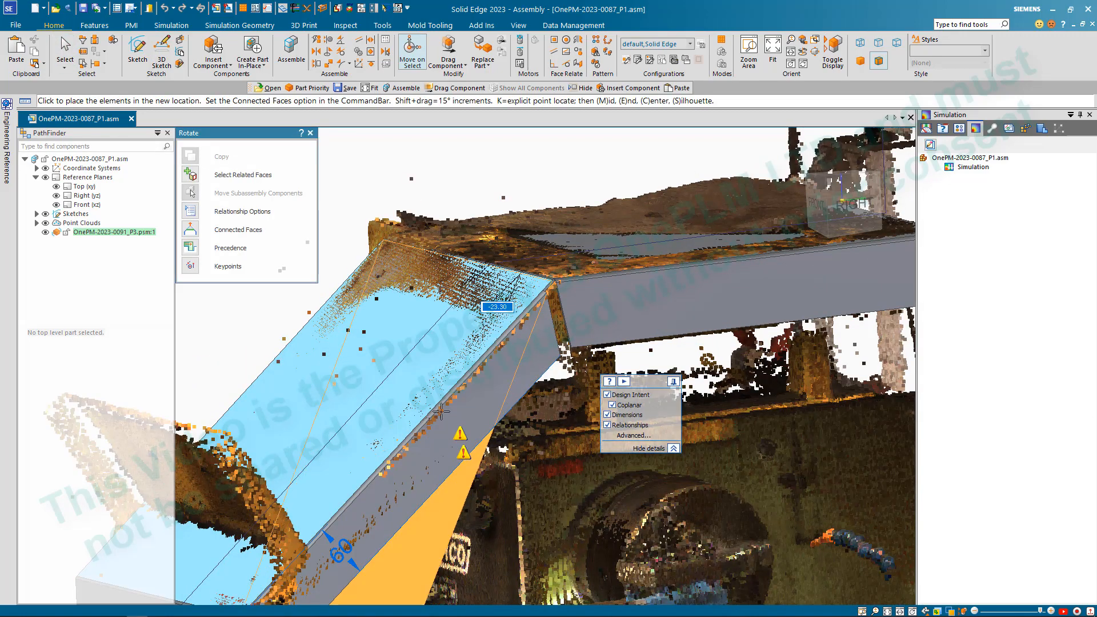
left_click(443, 412)
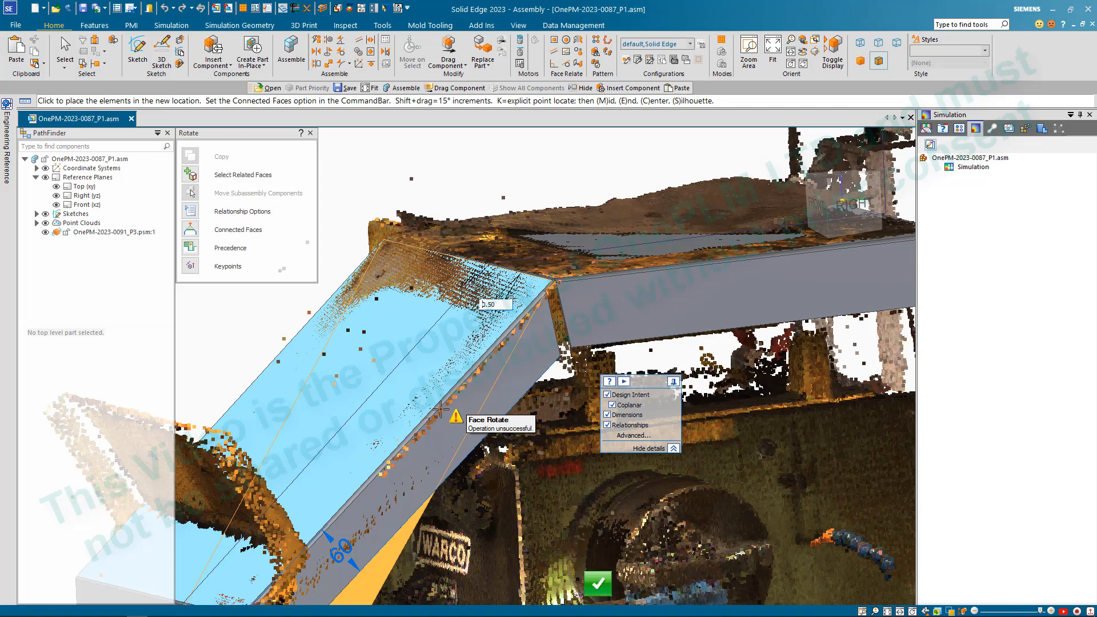
scroll(454, 395, "down", 5)
middle_click_drag(448, 421, 360, 394)
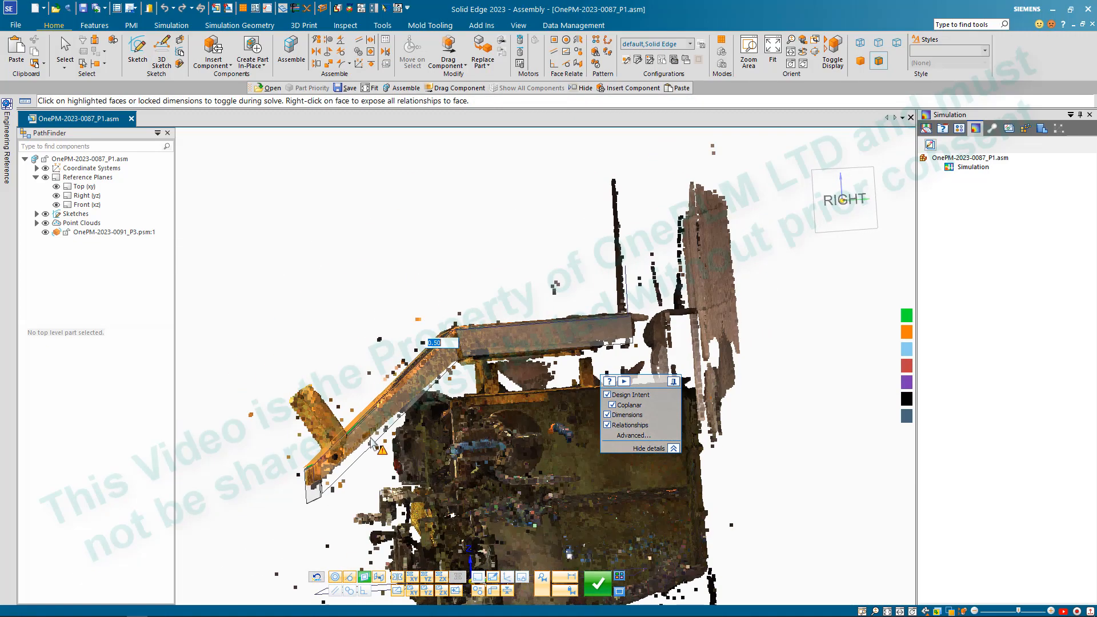
scroll(345, 448, "up", 4)
middle_click_drag(348, 451, 457, 525)
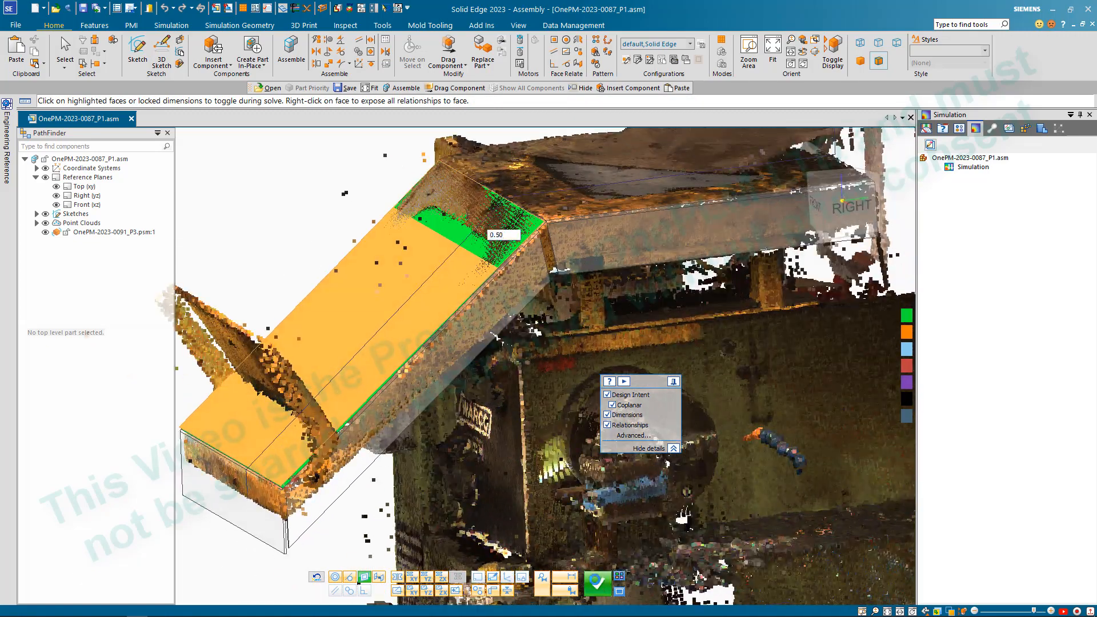
left_click(598, 585)
left_click(723, 446)
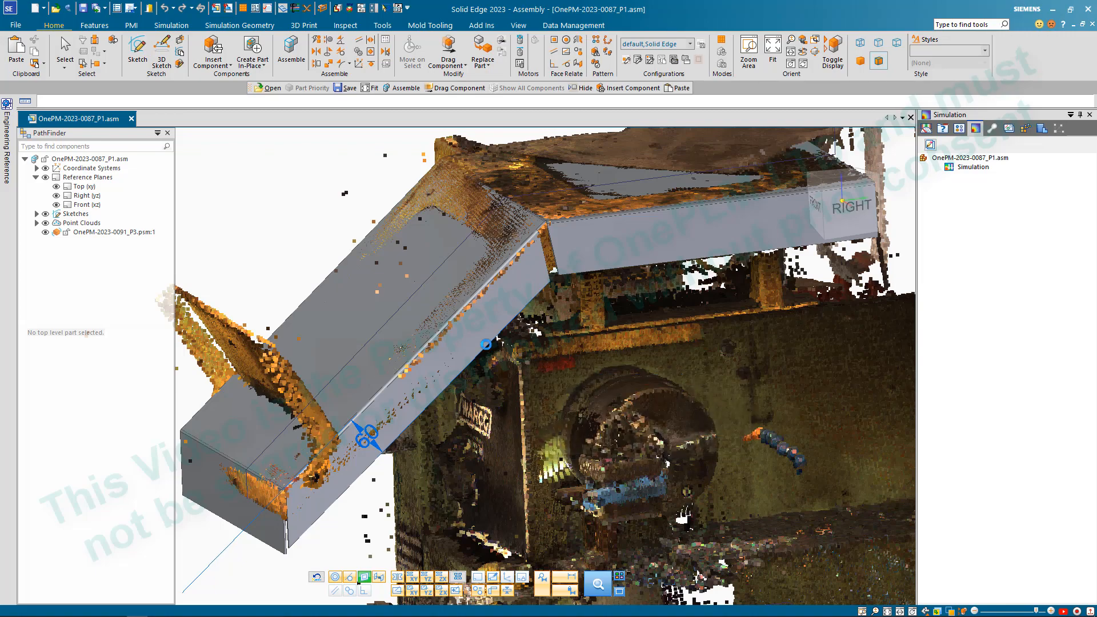
- Try to rotate the sloped plate's top face freely by about -6° around the bend, and clear the selection
middle_click_drag(425, 372, 402, 362)
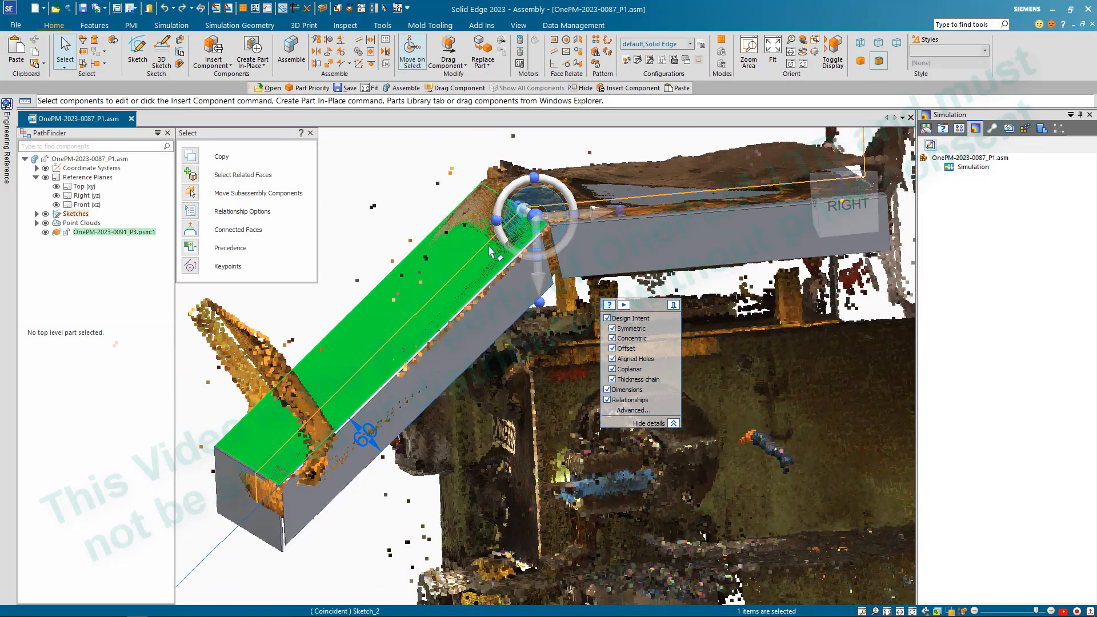
left_click(499, 238)
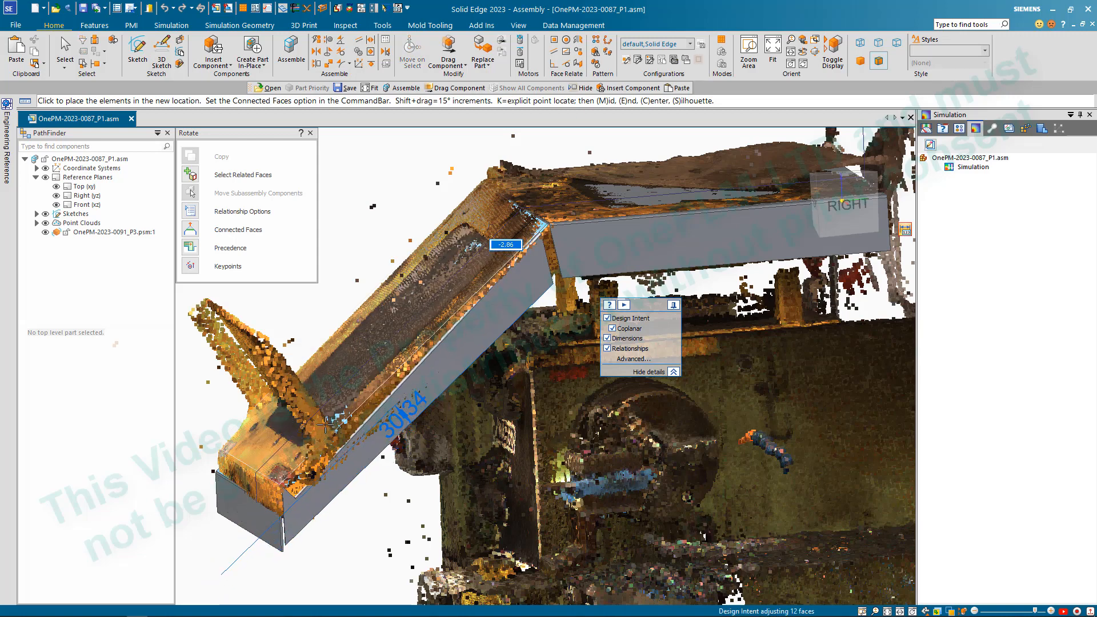
scroll(327, 414, "up", 5)
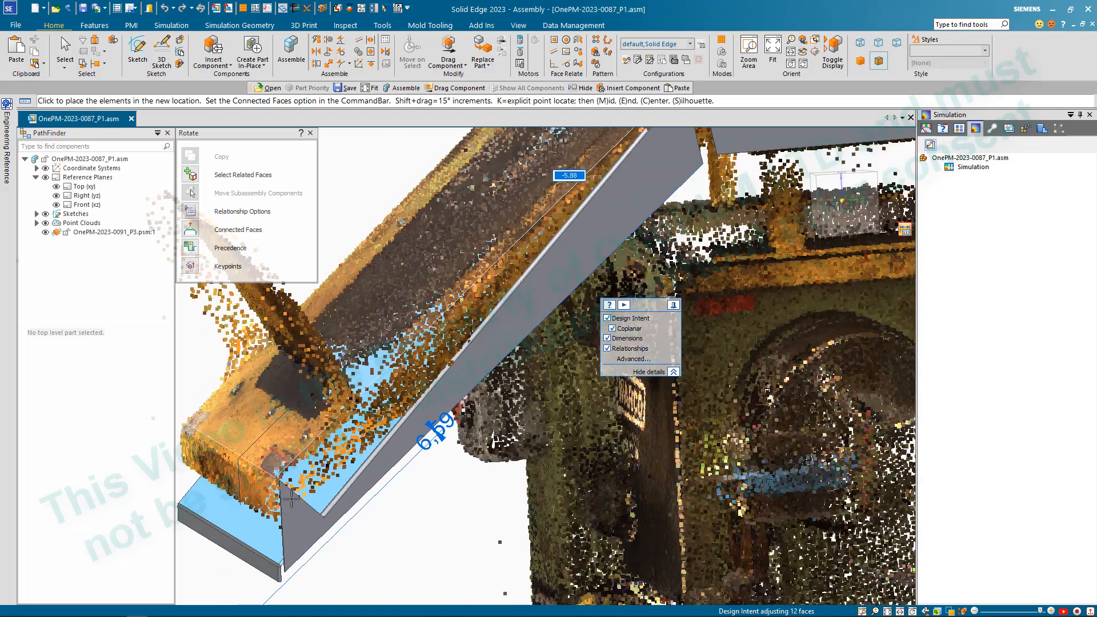
scroll(294, 502, "down", 5)
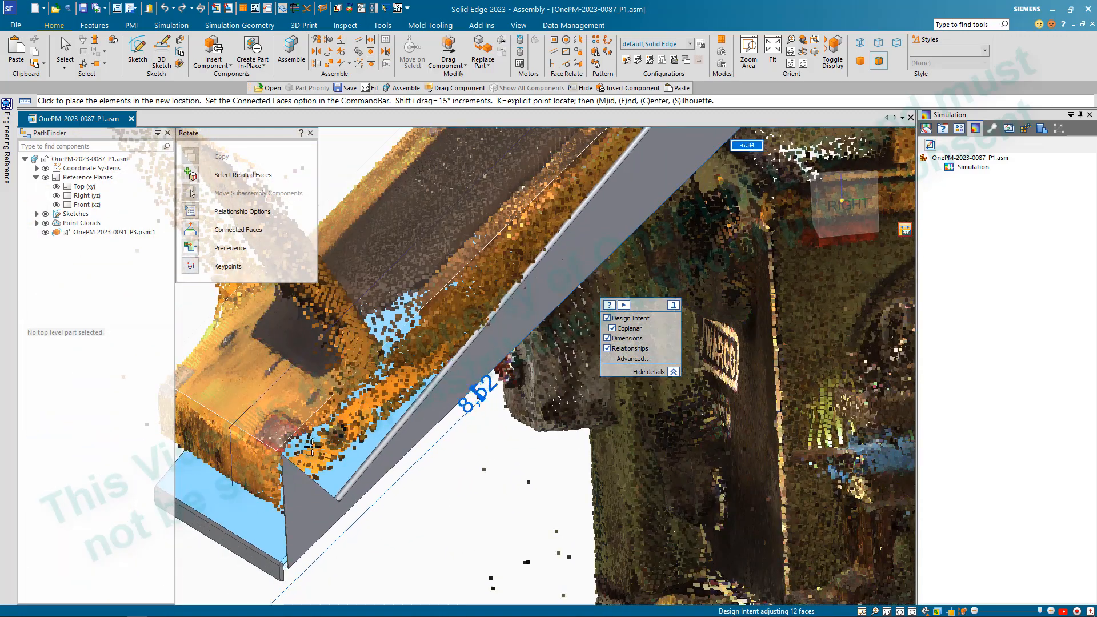
left_click(360, 528)
key("Escape")
- Move the side flange's end face at the plate's lower front corner back to widen the corner gap, and clear the selection
scroll(275, 464, "up", 6)
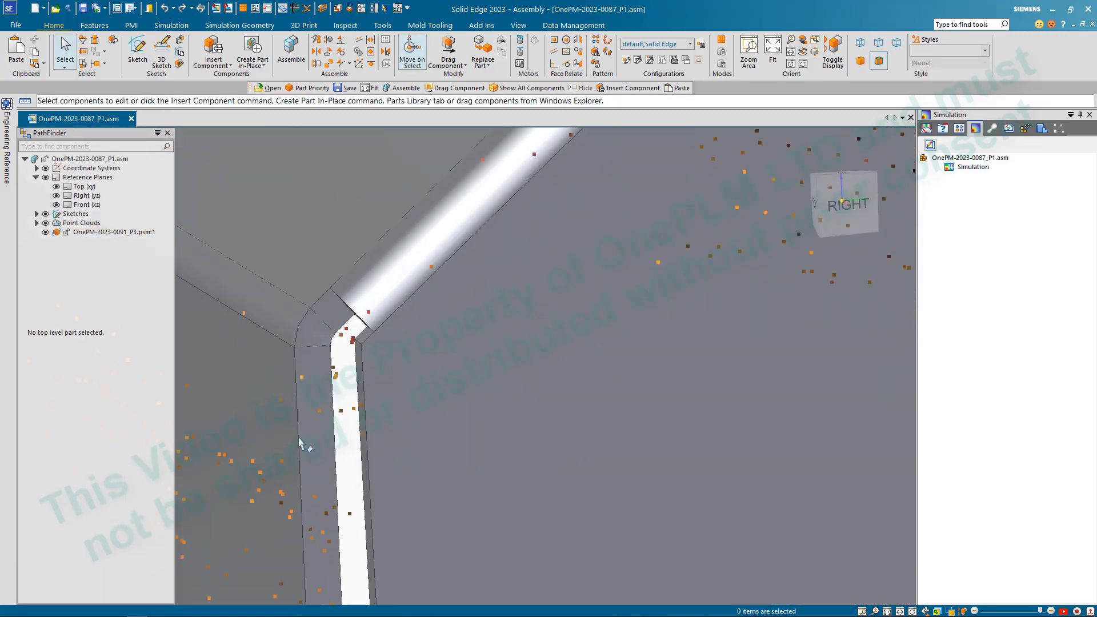
left_click(360, 387)
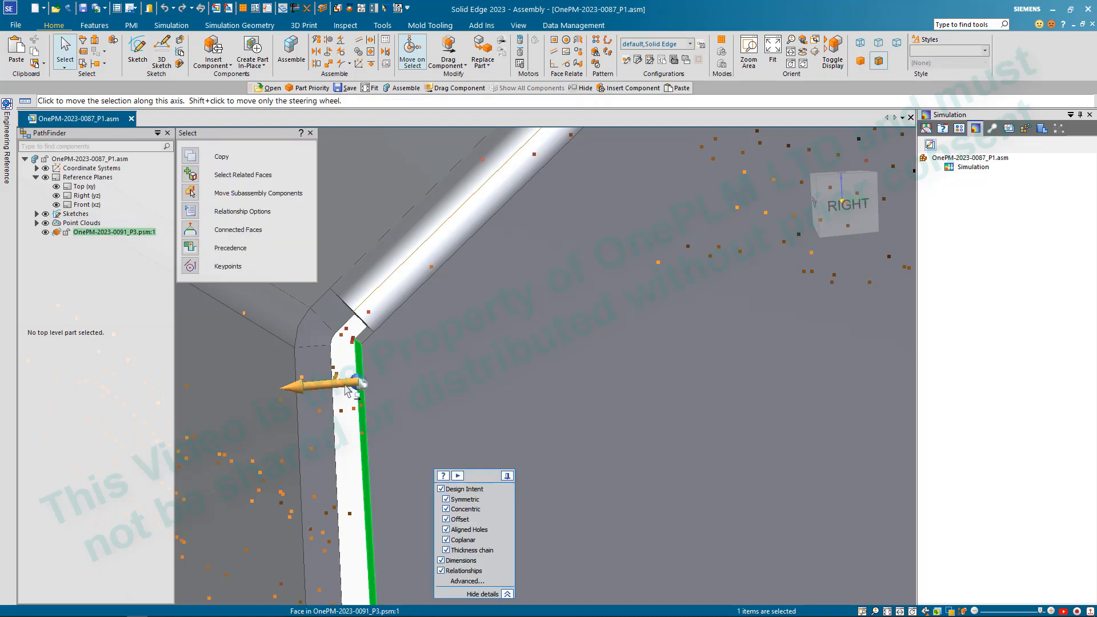
left_click(311, 385)
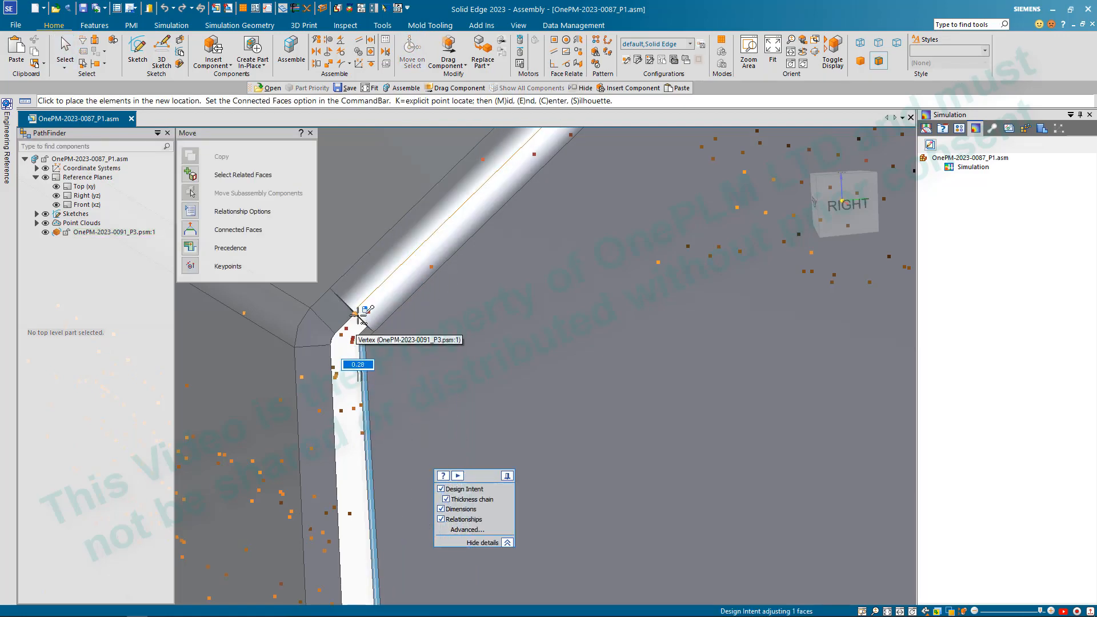
left_click(386, 366)
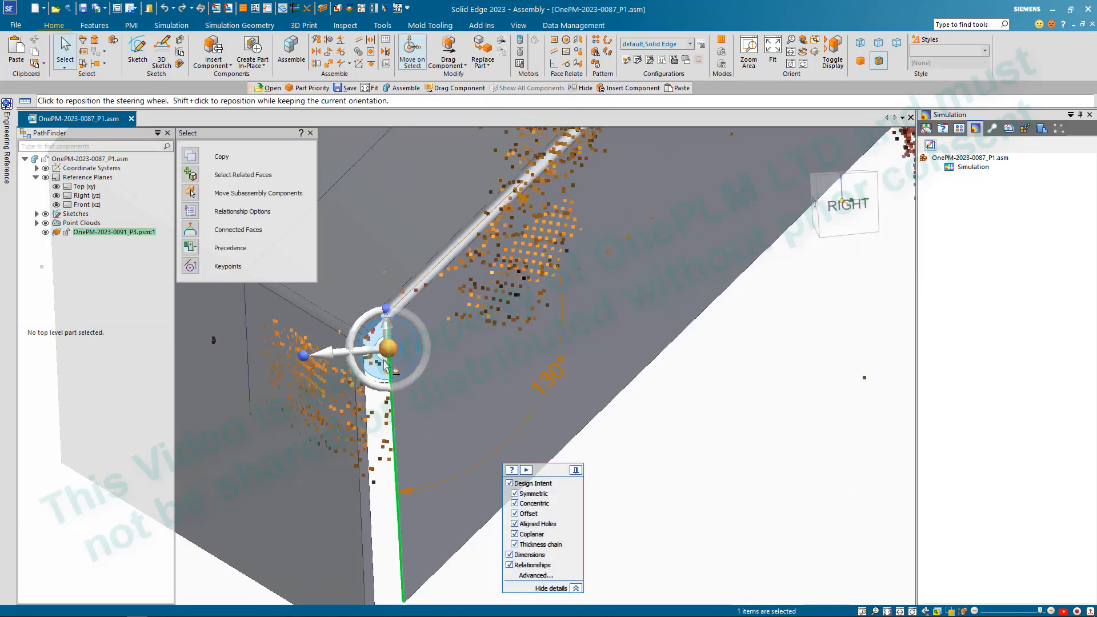
key("Escape")
- Rotate the sloped plate's top face by 0.10° about its bend with the upper plate, accepting the Solution Manager solve
scroll(402, 435, "down", 8)
left_click(474, 324)
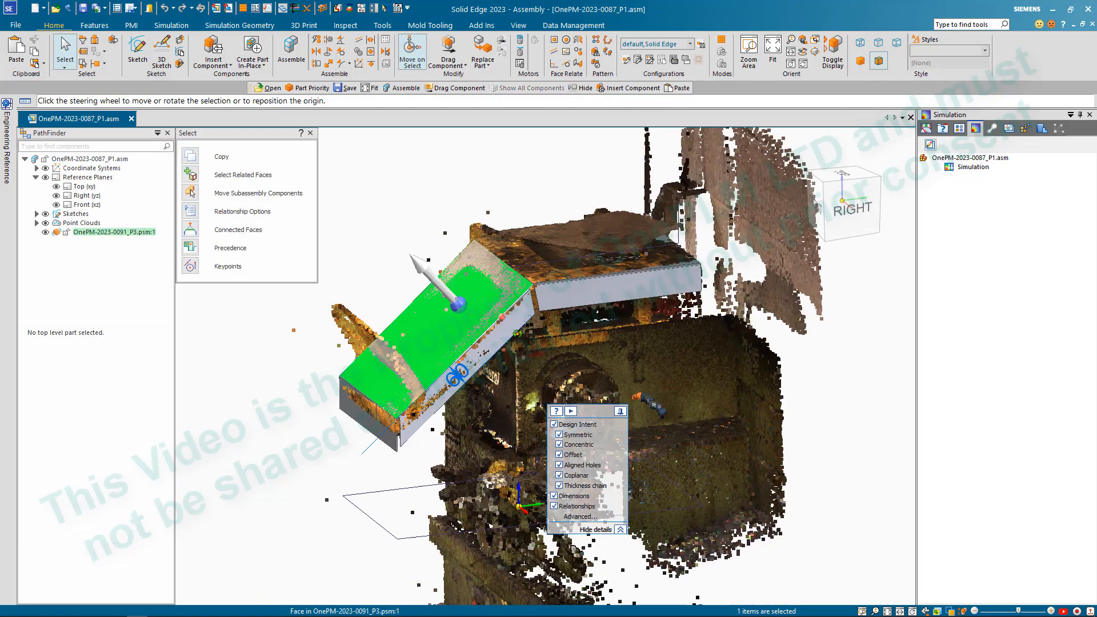
scroll(473, 324, "up", 5)
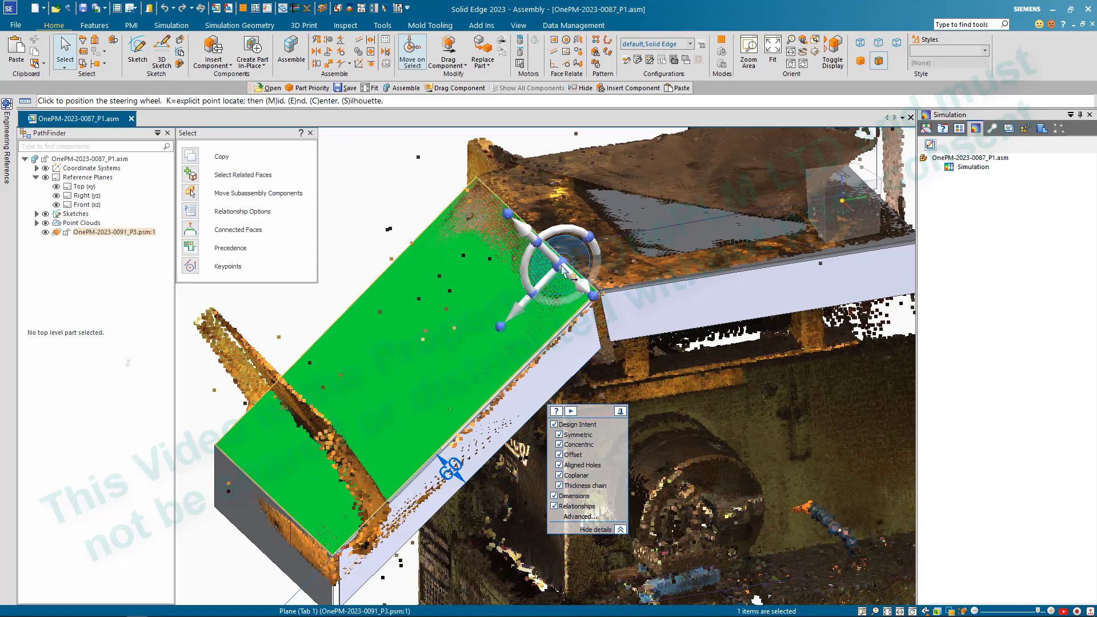
left_click(567, 255)
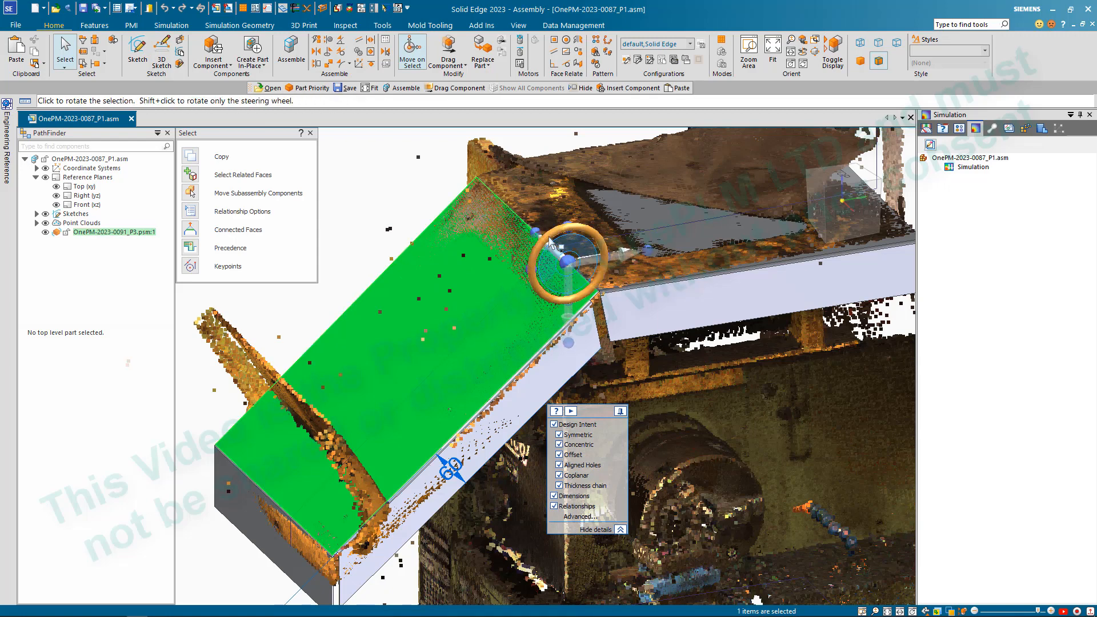
left_click(549, 240)
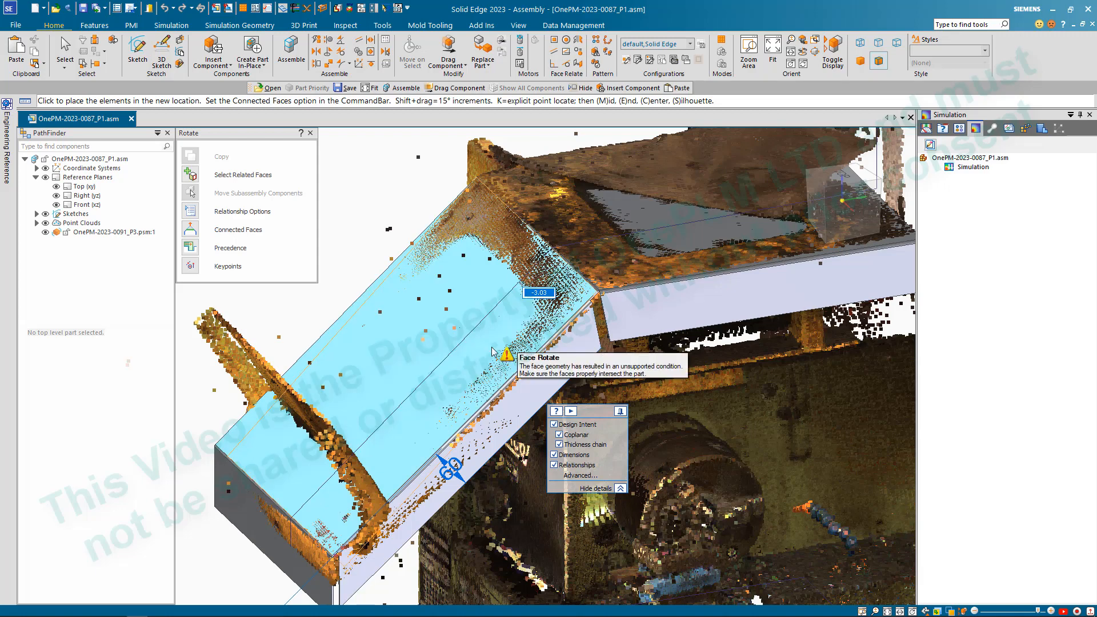
type(".1")
key("Return")
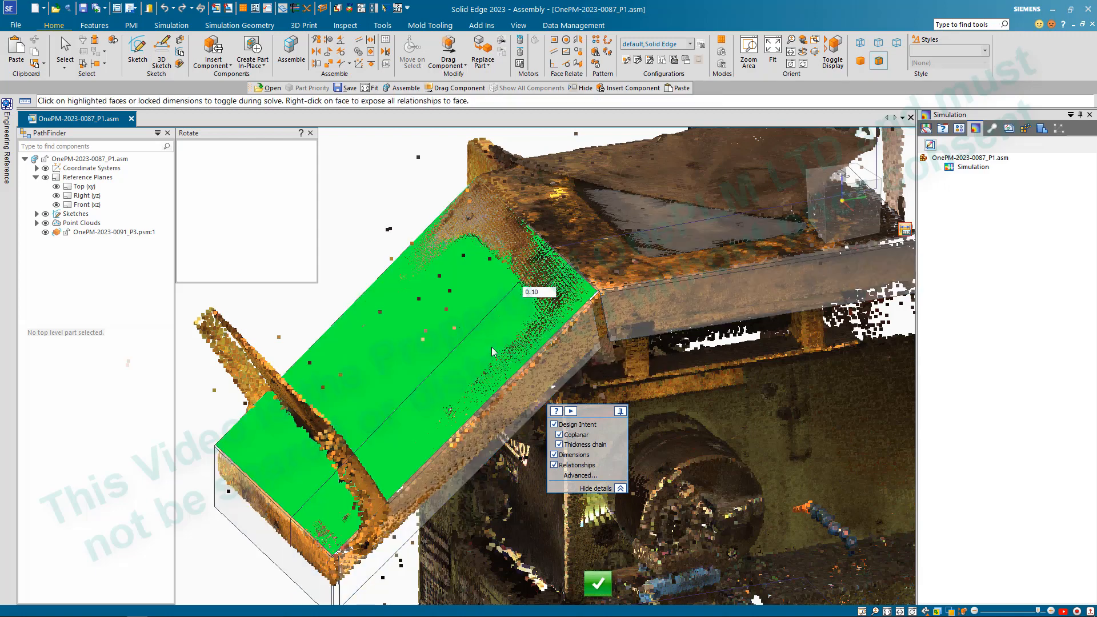
left_click(597, 588)
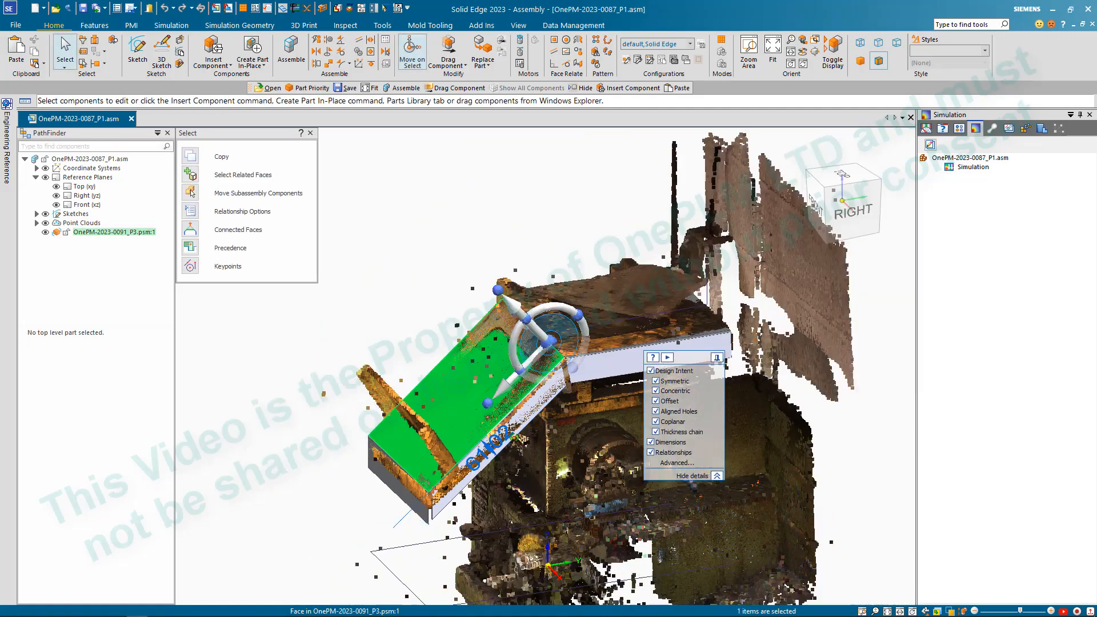
middle_click_drag(515, 437, 485, 411)
key("Escape")
scroll(469, 400, "up", 5)
scroll(468, 374, "down", 3)
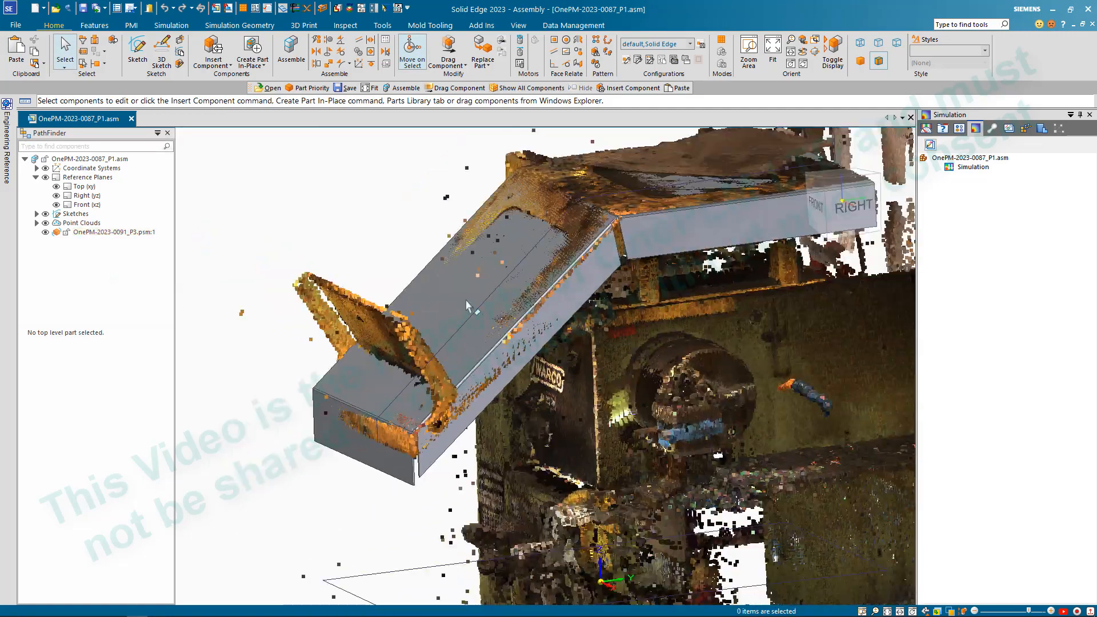
- Try to rotate the sloped plate's top face by a small negative angle about its bend with the upper plate
left_click(473, 303)
left_click(471, 299)
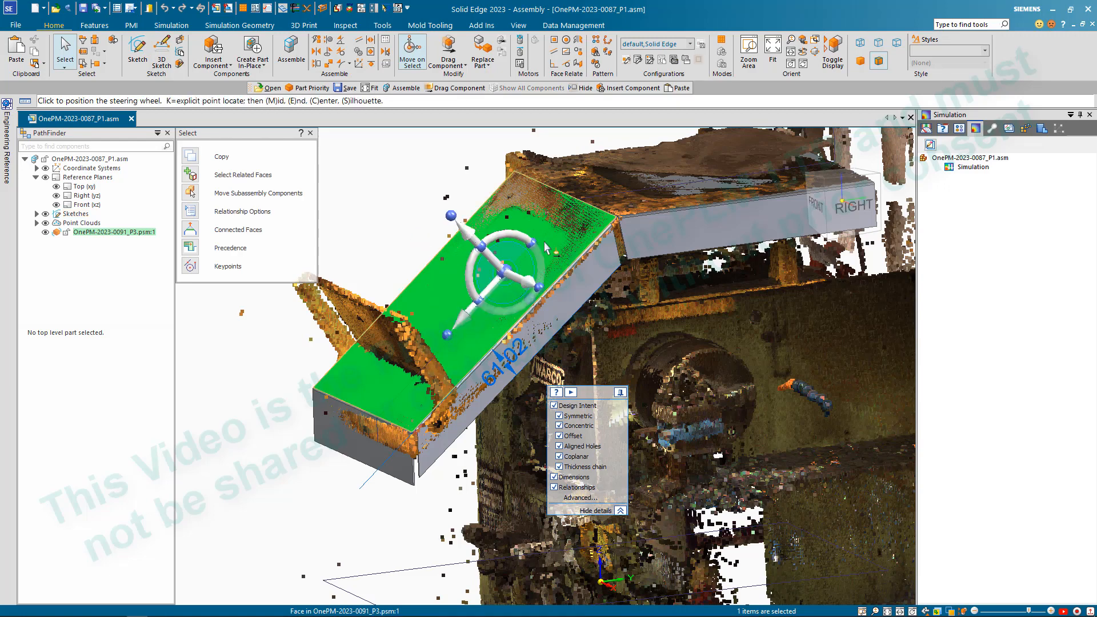
left_click(590, 208)
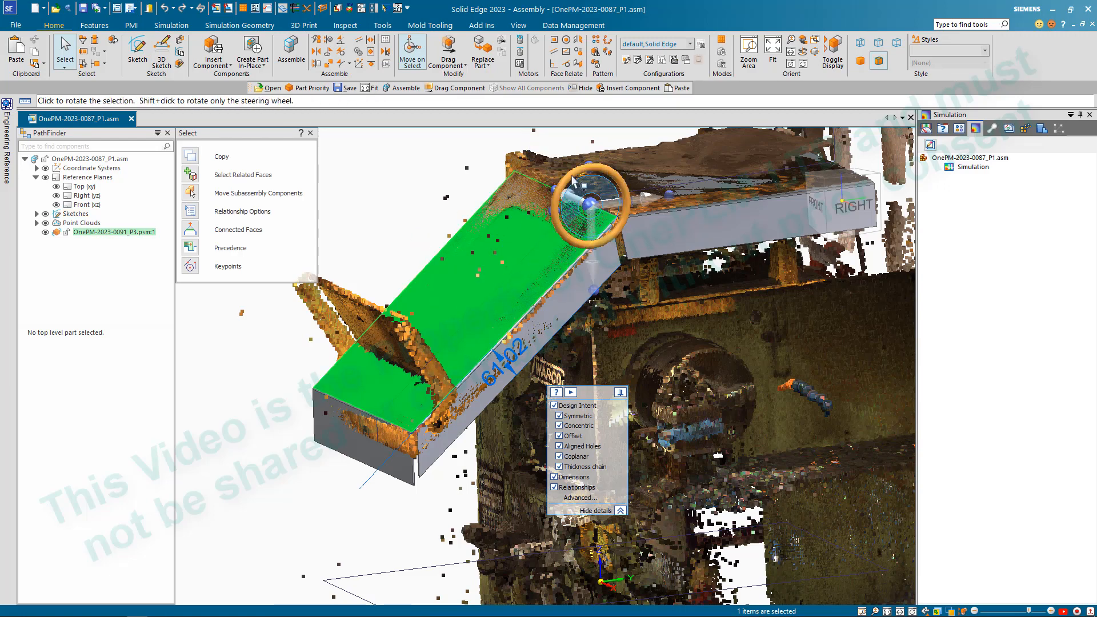
left_click(563, 229)
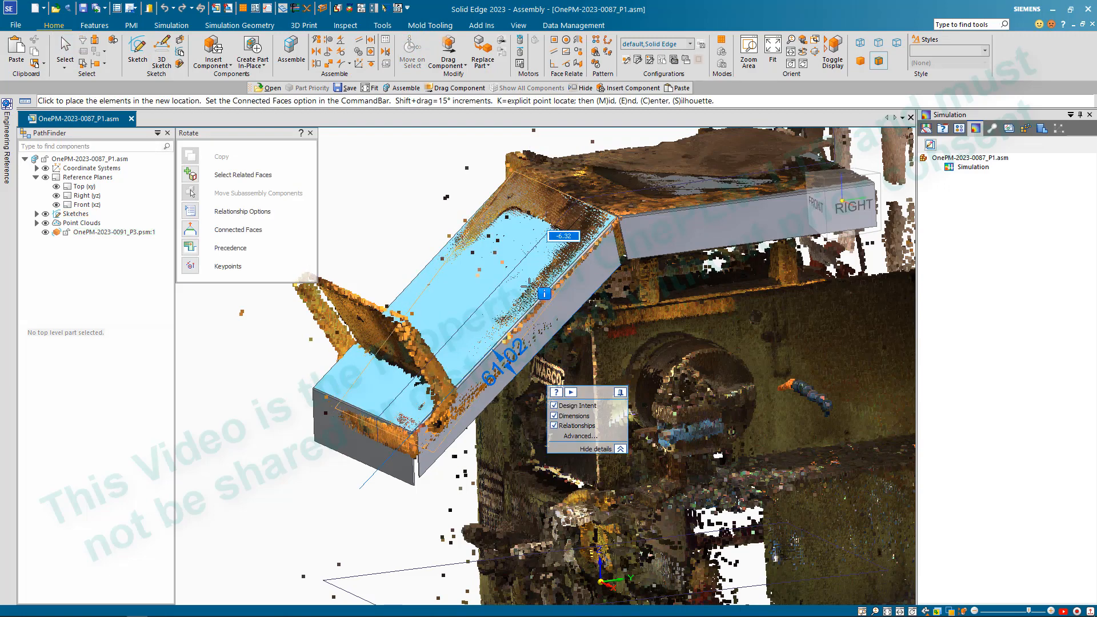
type("-.5")
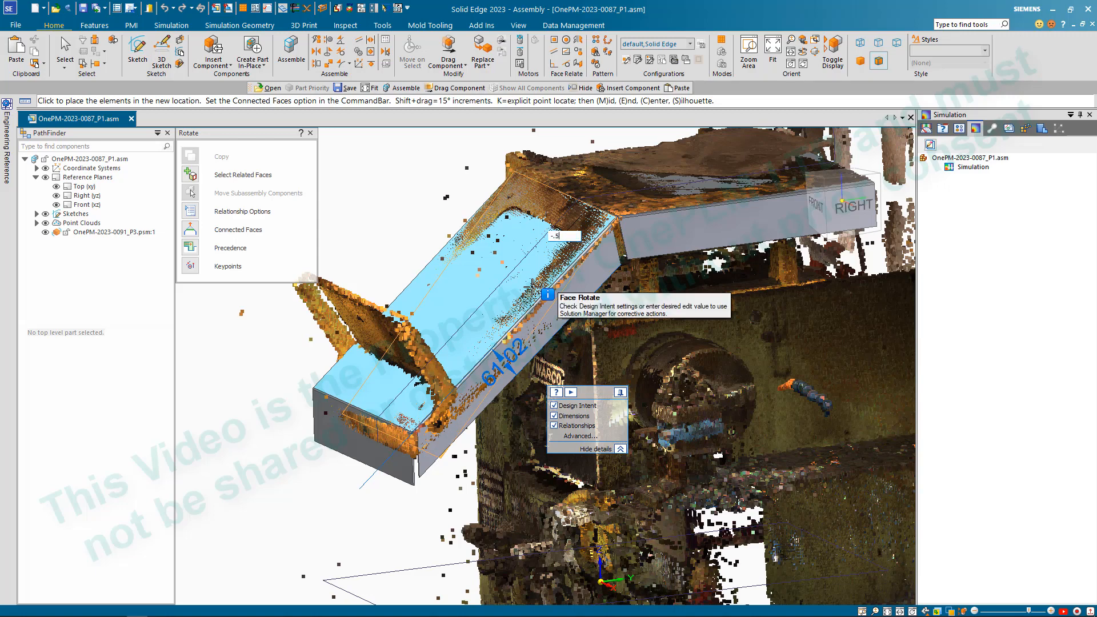
key("Return")
left_click(627, 338)
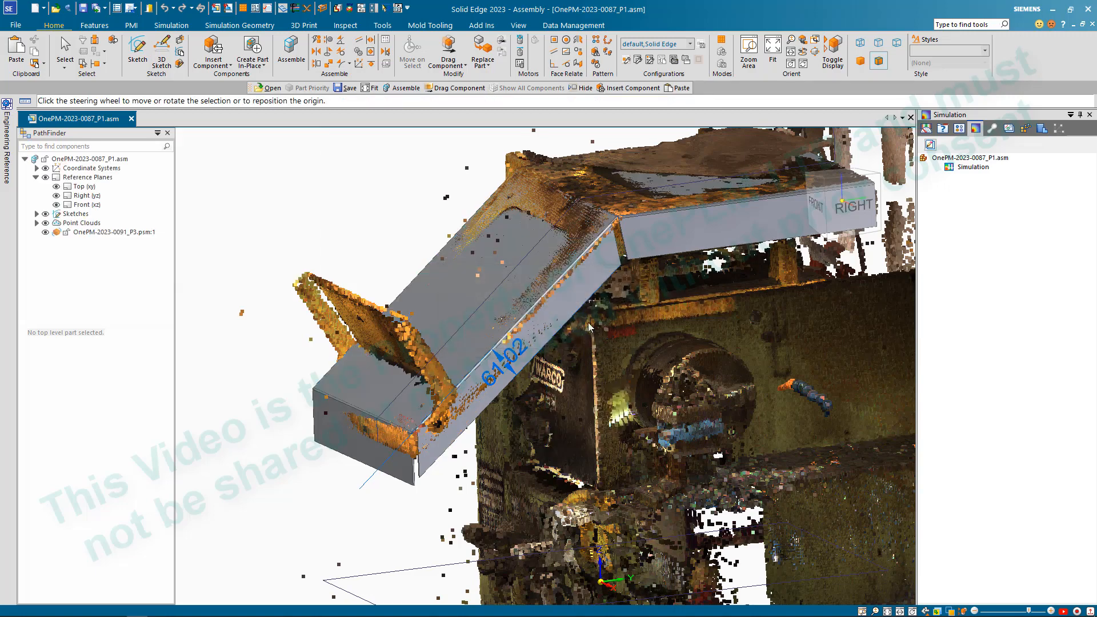
- Try to rotate the sloped plate's top face by 0.50° about the bend, and clear the selection
left_click(550, 284)
left_click(566, 231)
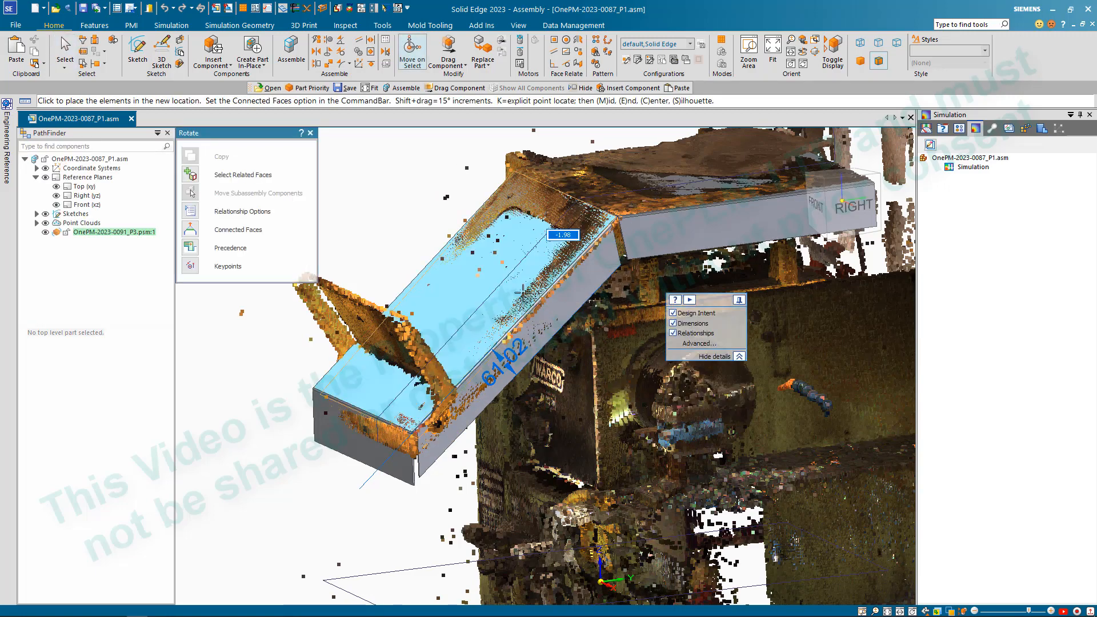
type(".5")
key("Return")
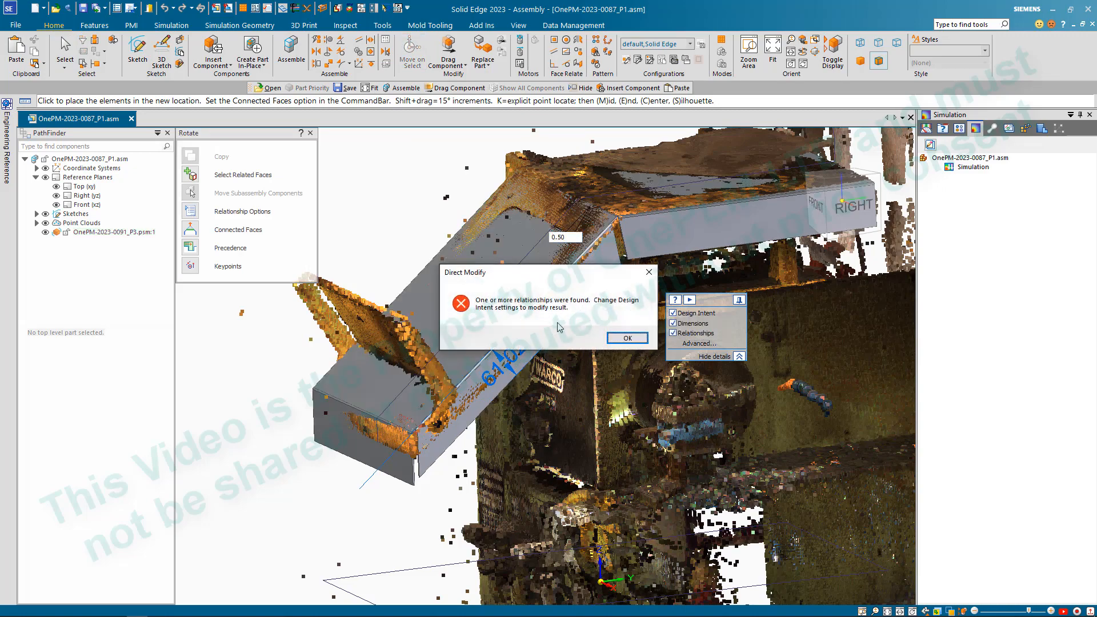
left_click(627, 338)
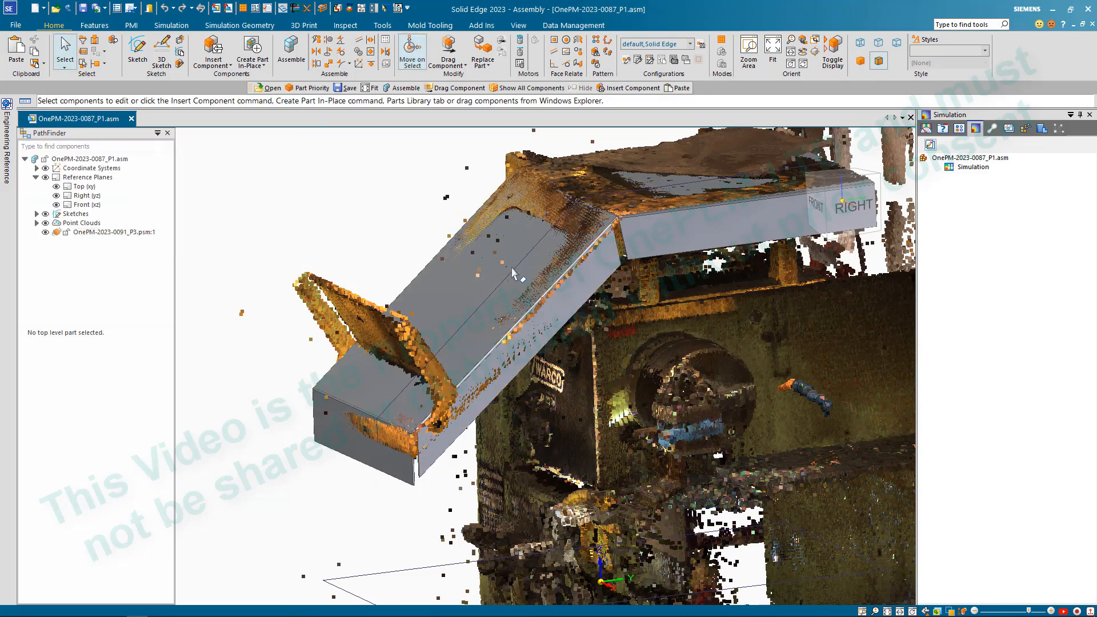
- Examine how the sloped plate, its bend and the side flanges fit the point cloud from several angles
scroll(512, 304, "down", 3)
scroll(512, 303, "up", 3)
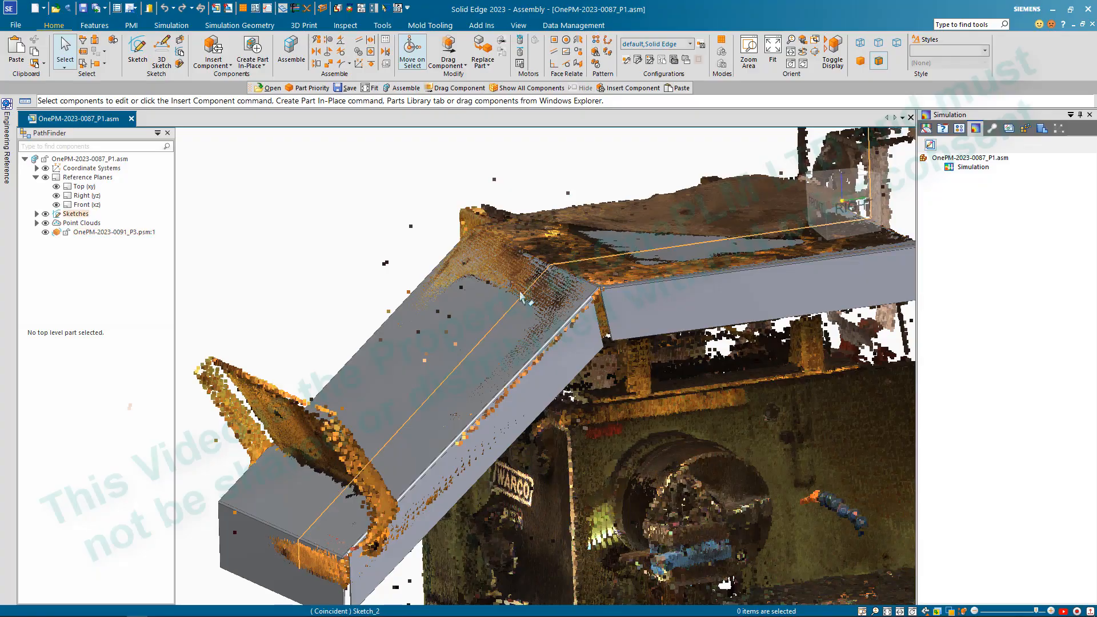
middle_click_drag(548, 262, 582, 287)
scroll(531, 330, "down", 3)
scroll(475, 313, "up", 2)
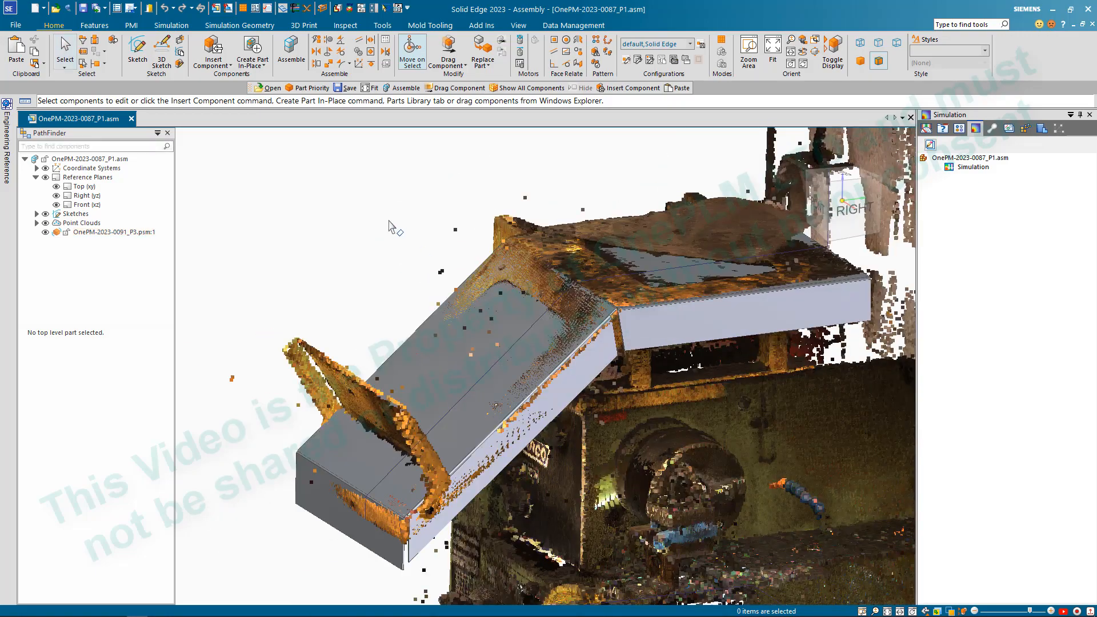
middle_click_drag(315, 221, 328, 252)
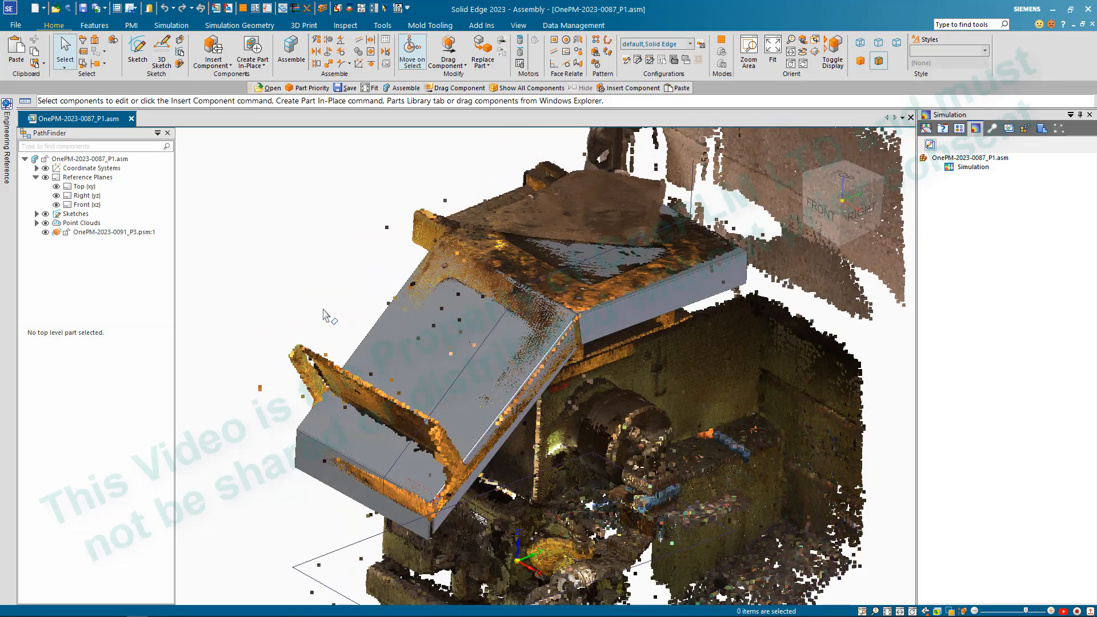
middle_click_drag(477, 340, 440, 289)
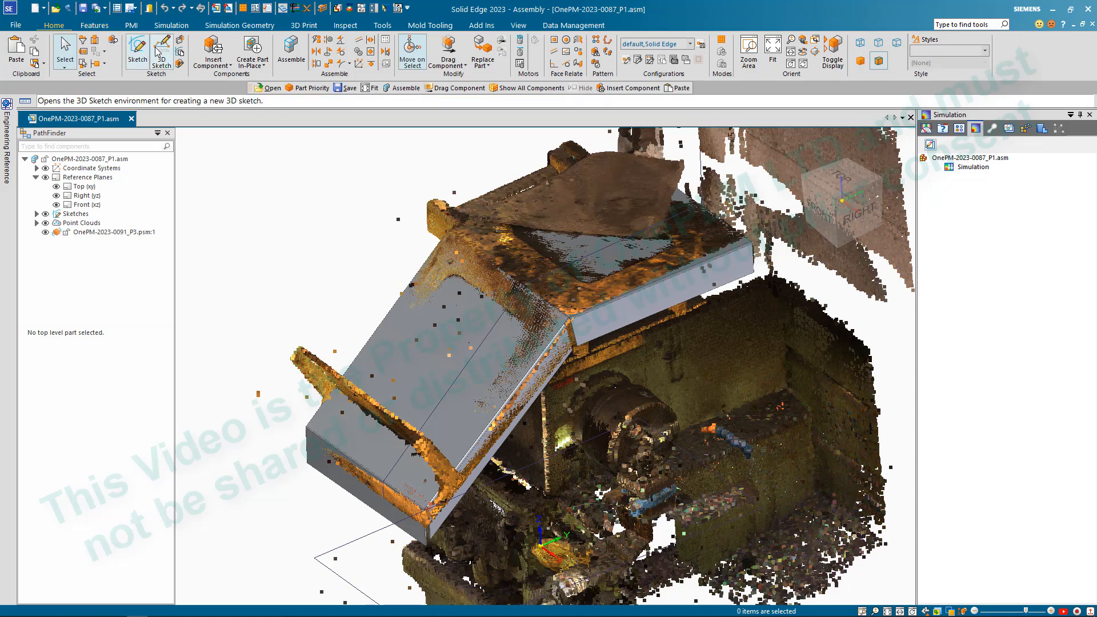
- Switch the selection mode to part priority, leaving the Sketch command without choosing a plane
left_click(137, 51)
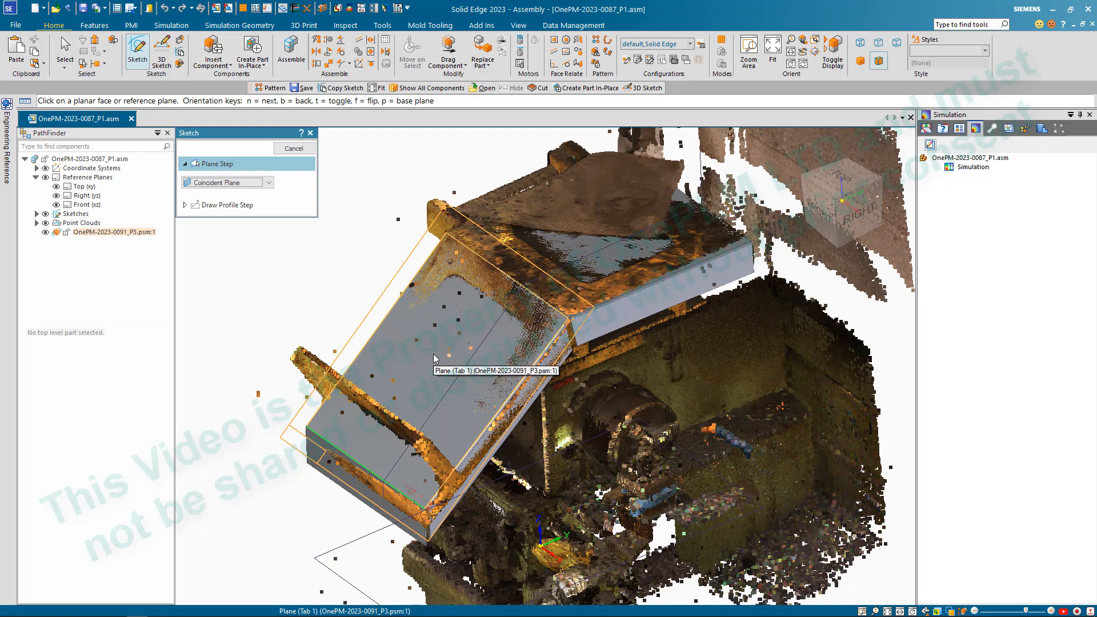
key("Escape")
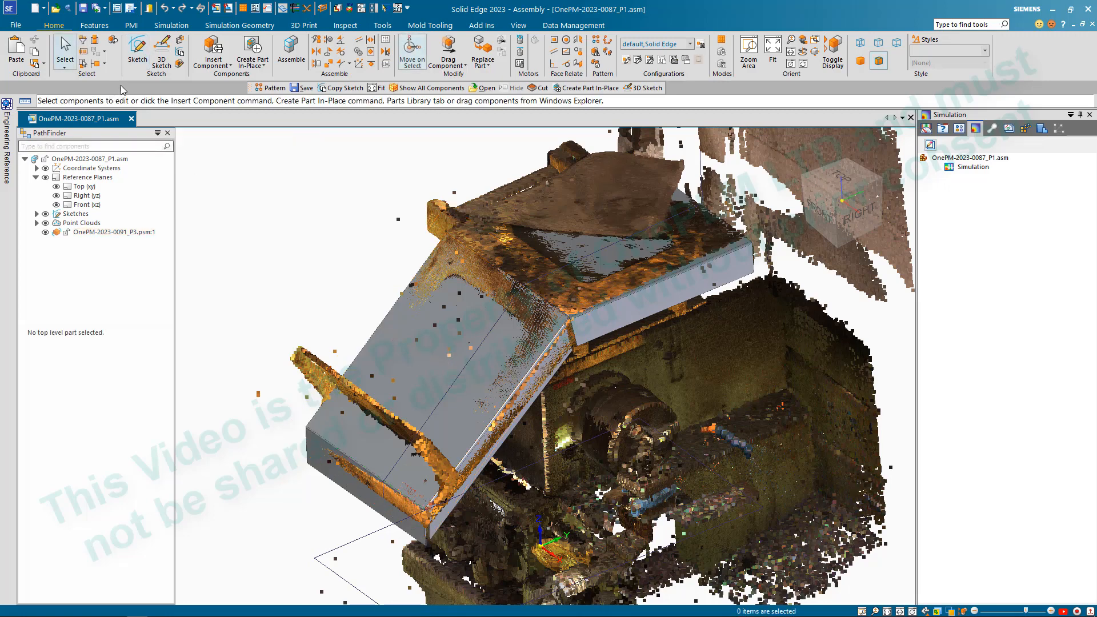
left_click(64, 67)
left_click(85, 104)
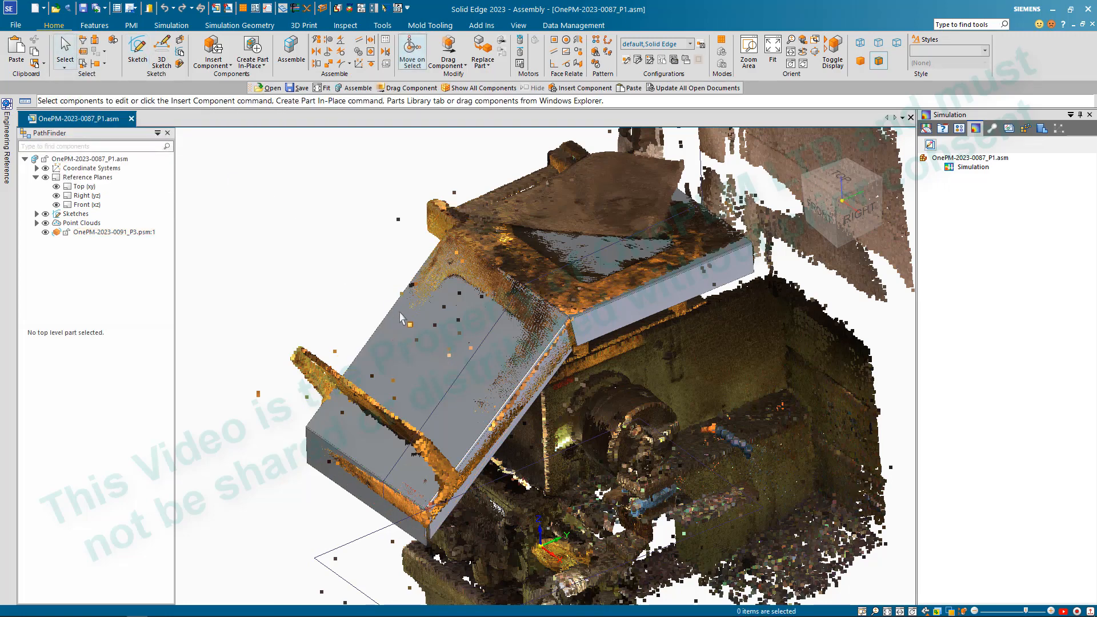
left_click(137, 50)
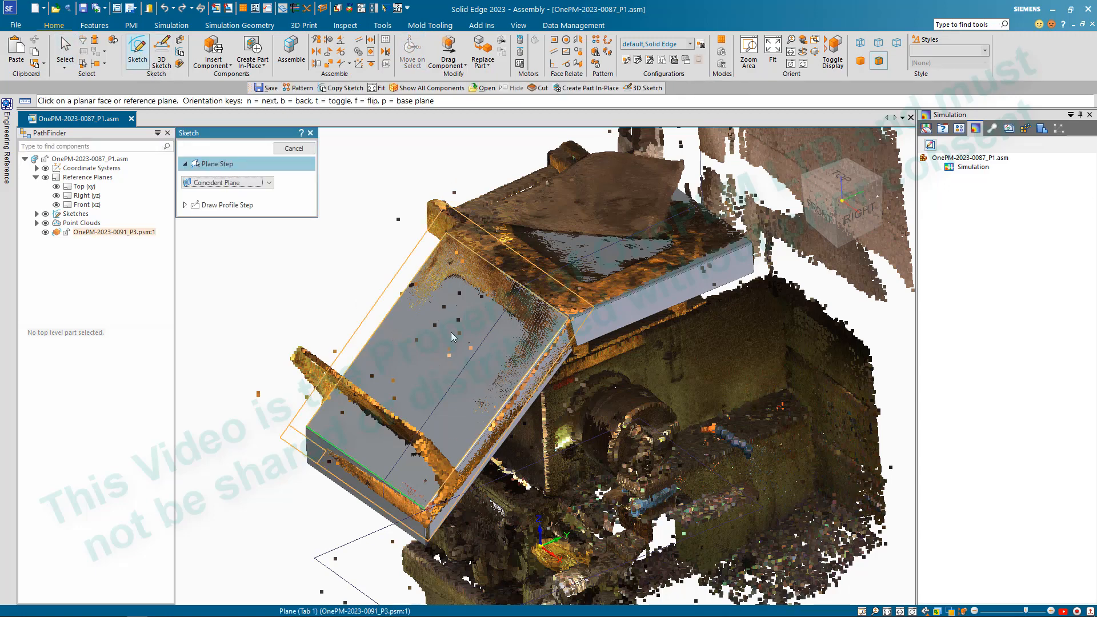
left_click(294, 148)
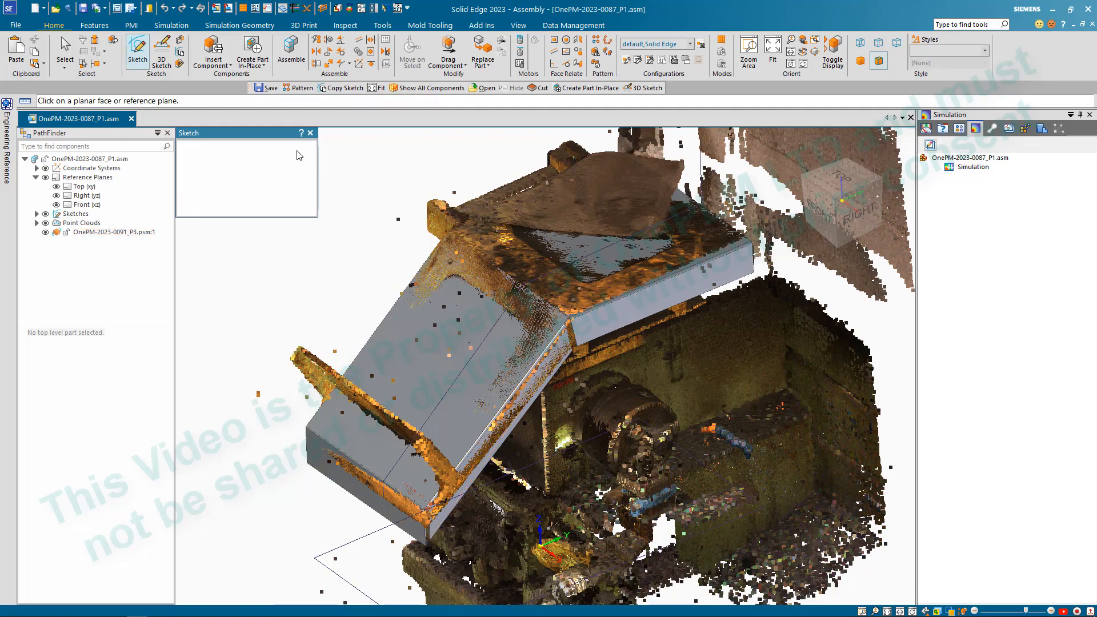
- Inspect the frame's upper plate and the bend corner against the scanned points in closer and wider views
scroll(691, 295, "down", 4)
mouse_move(691, 296)
middle_mouse_down()
mouse_move(645, 282)
mouse_move(672, 277)
middle_mouse_up()
scroll(671, 277, "up", 5)
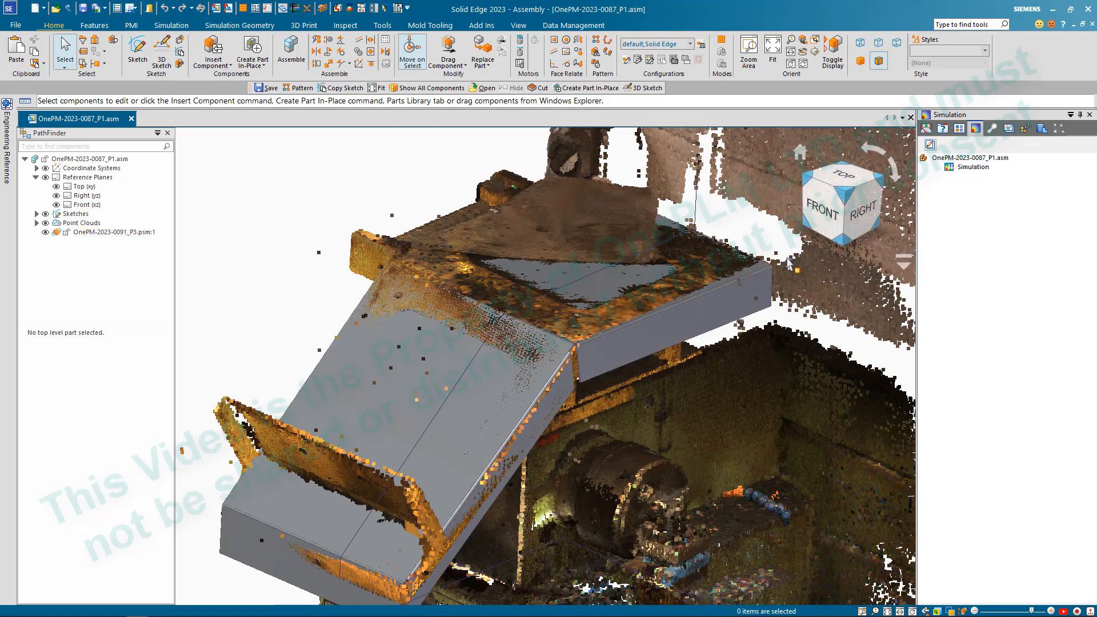
scroll(610, 338, "down", 1)
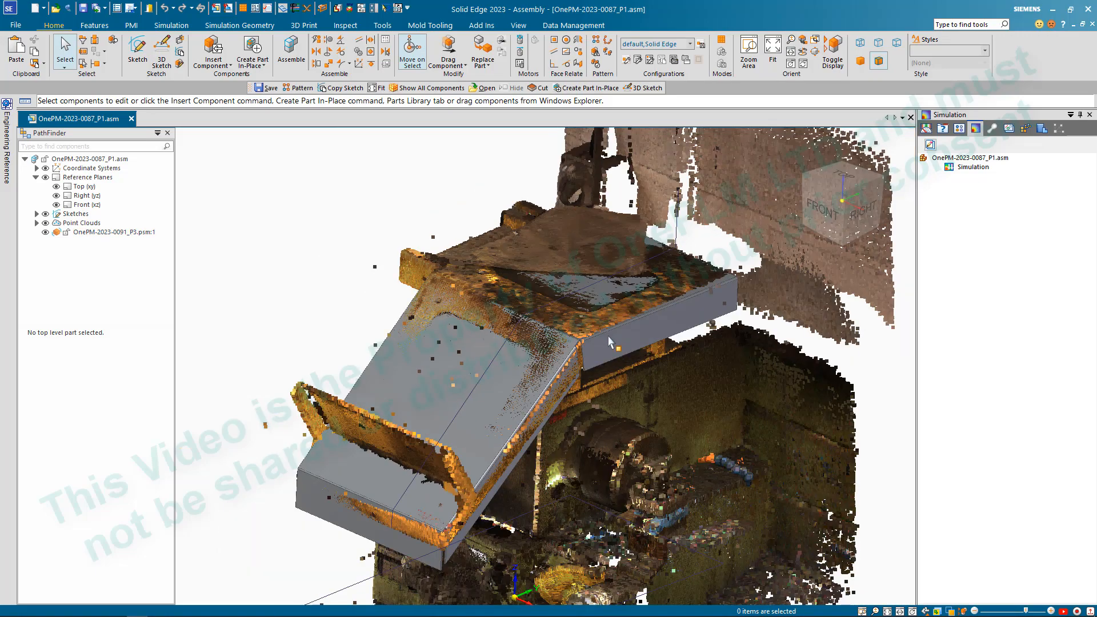
scroll(616, 343, "up", 1)
middle_click_drag(618, 344, 619, 359)
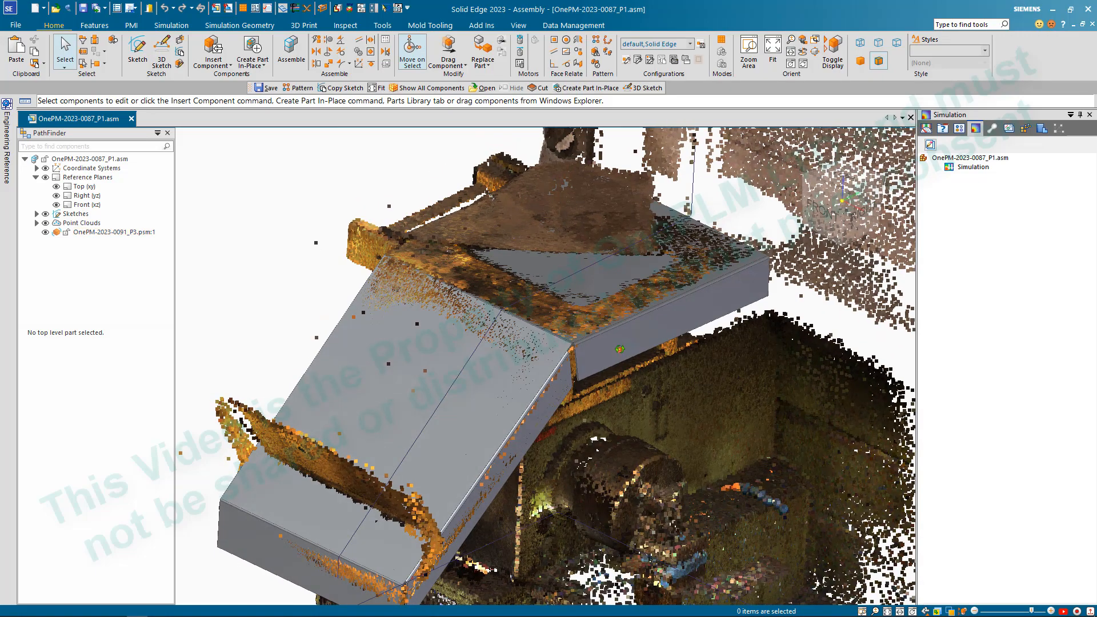
scroll(617, 355, "down", 3)
scroll(616, 355, "up", 2)
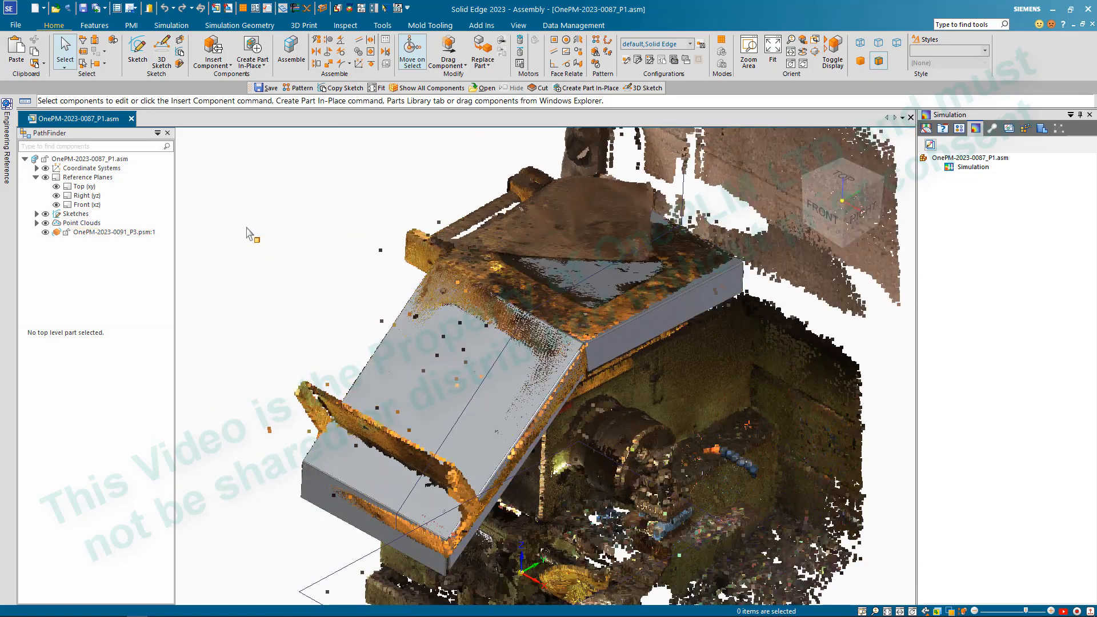
- Open the sheet metal part OnePM-2023-0091_P3.psm from the assembly in its own window, agreeing to save its unsaved changes
left_click(136, 233)
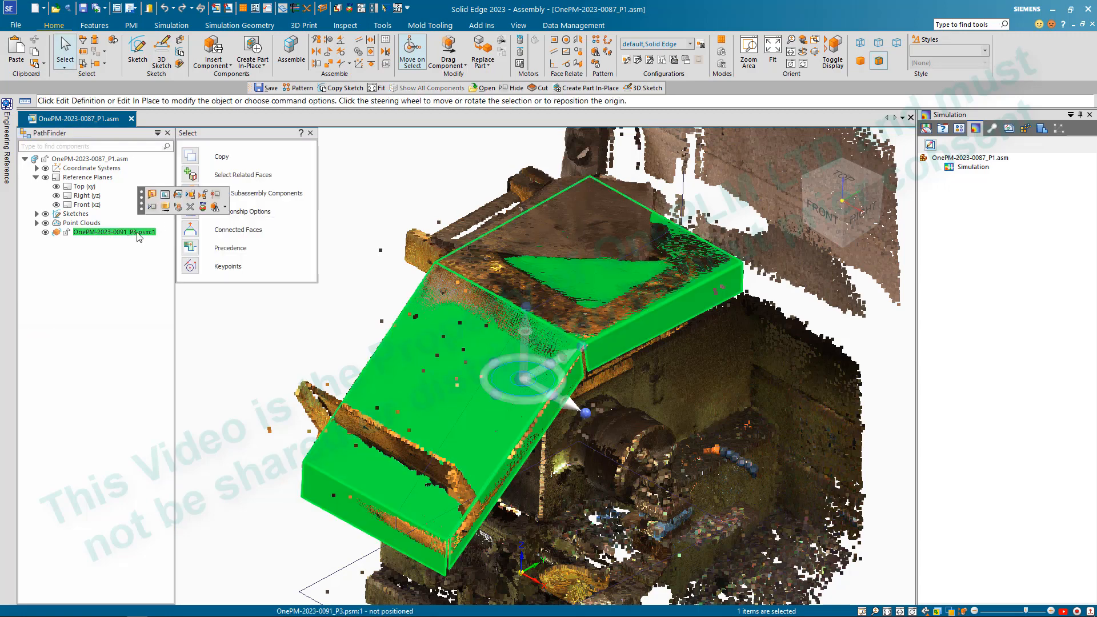
left_click(178, 195)
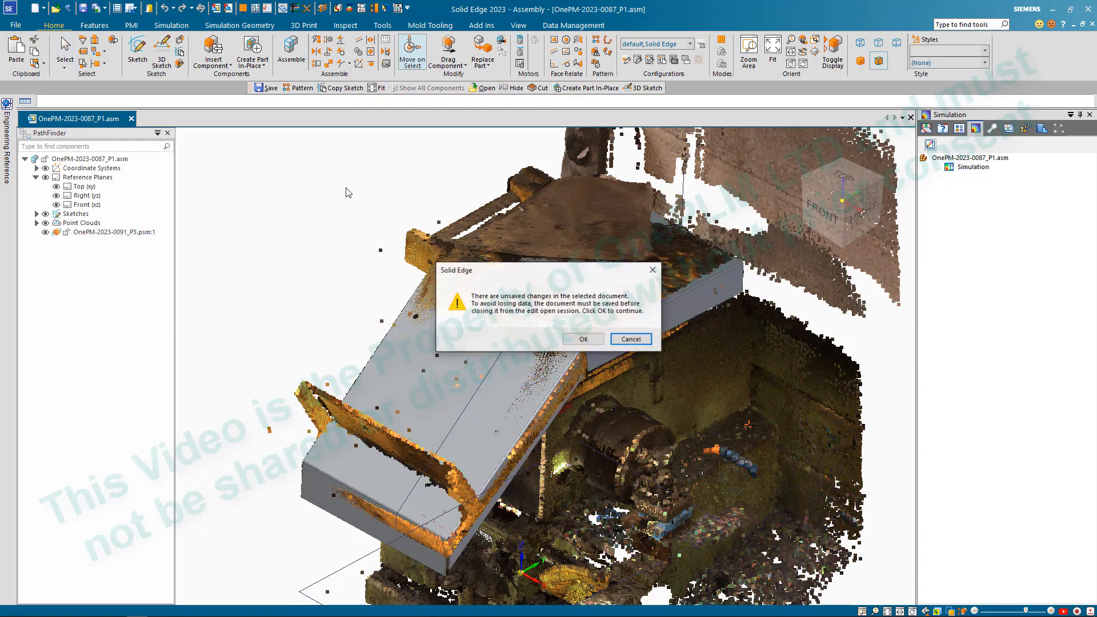
left_click(585, 341)
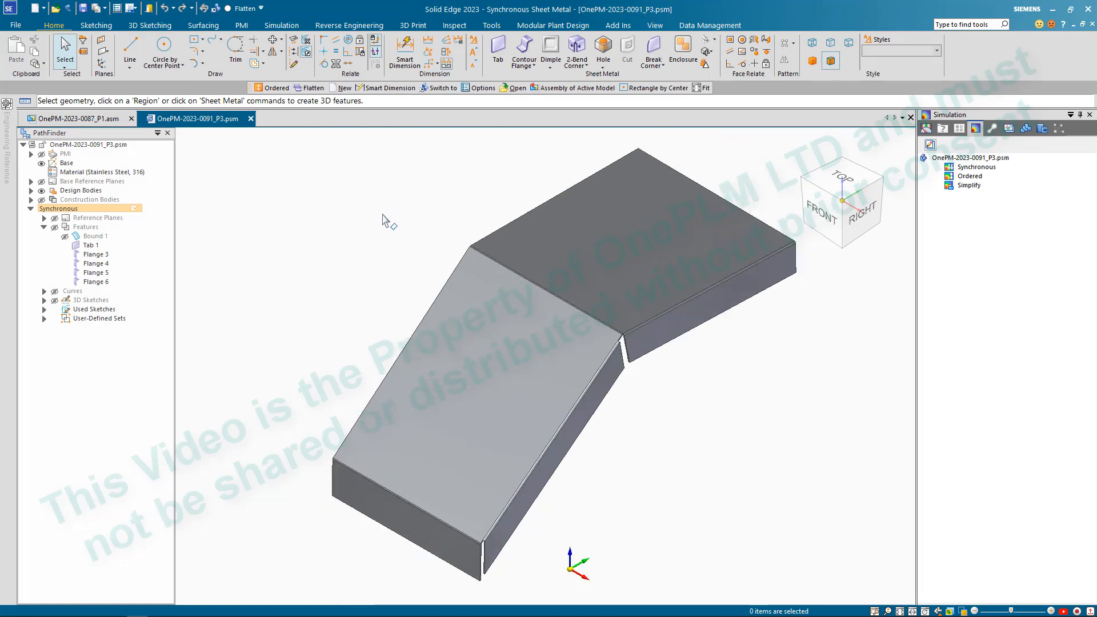
- Add an Angle Between dimension from the upper plate's side edge to the sloped plate's side edge at the bend
left_click(428, 56)
scroll(590, 282, "down", 3)
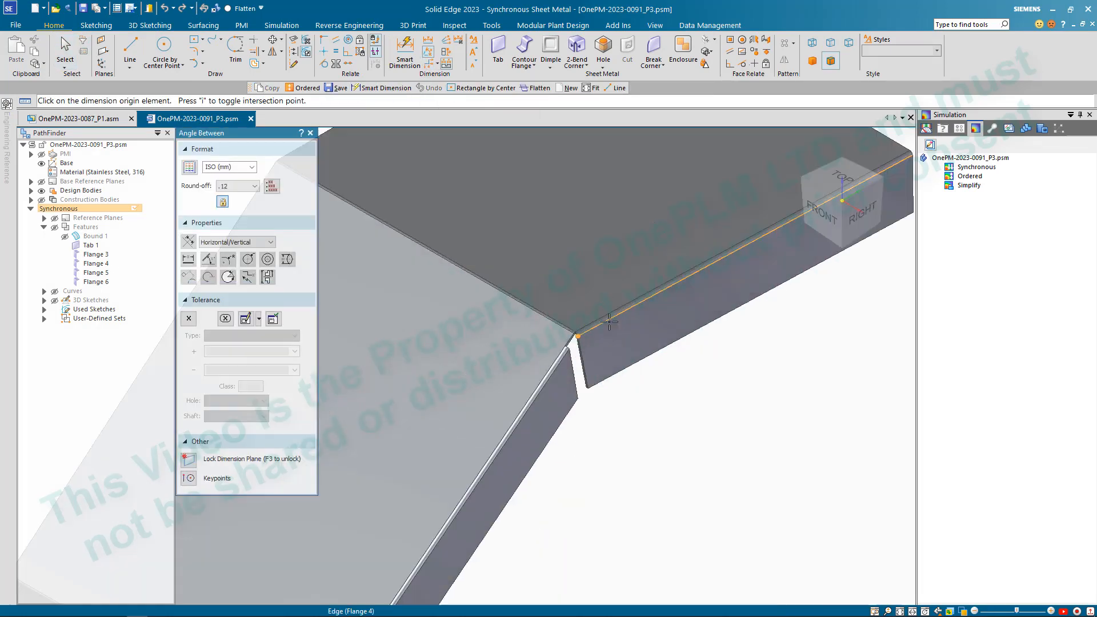
left_click(579, 329)
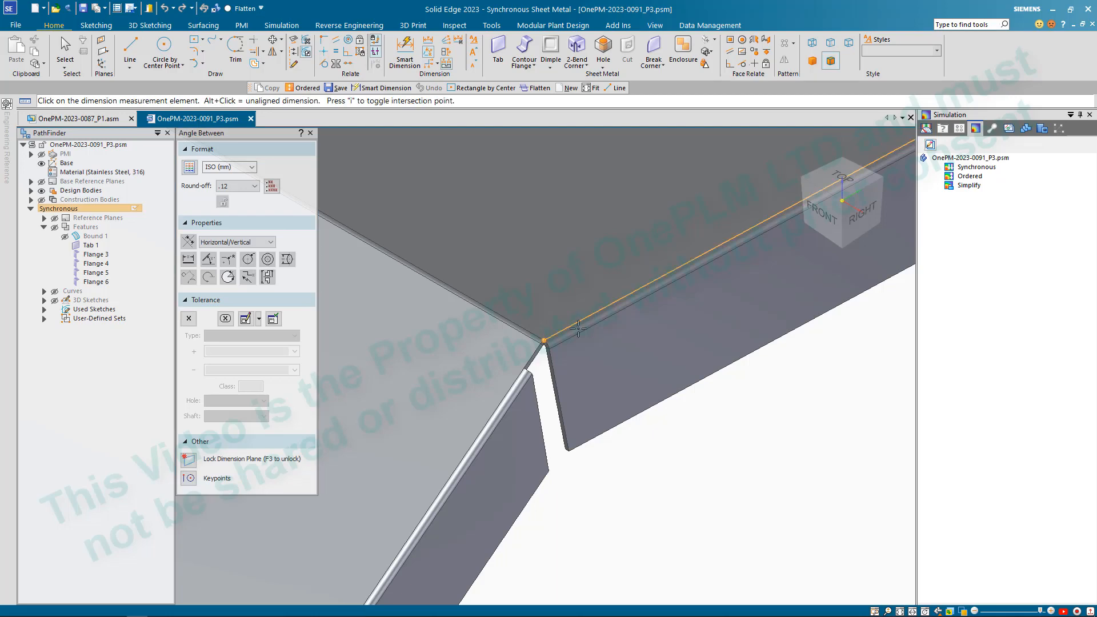
left_click(530, 356)
scroll(532, 320, "up", 2)
middle_click_drag(506, 336, 488, 287)
left_click(438, 246)
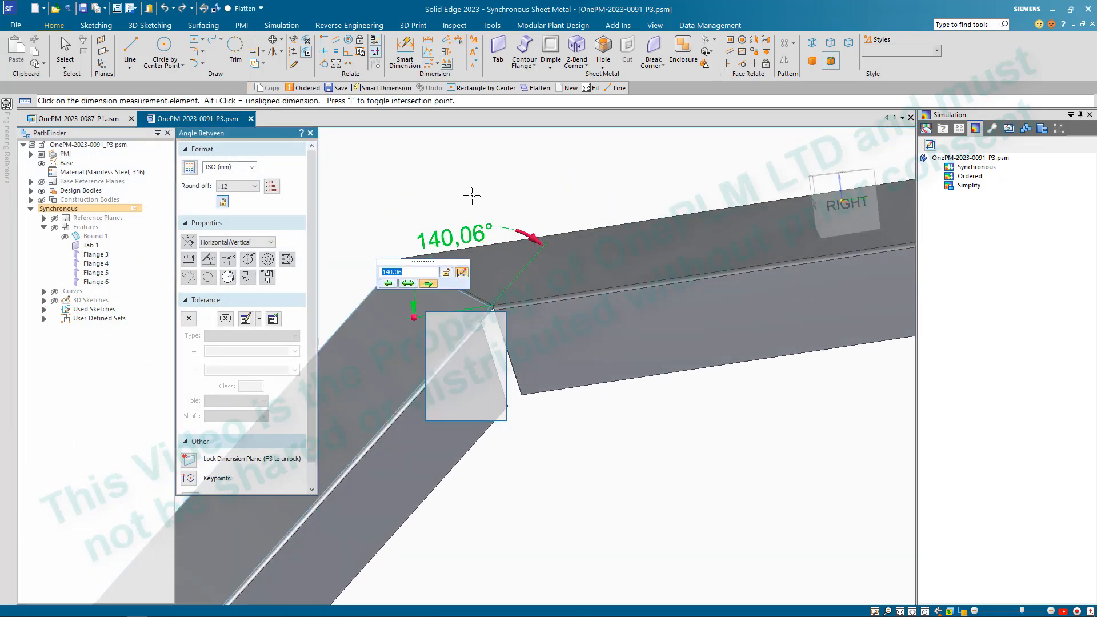
scroll(470, 203, "up", 2)
key("Escape")
scroll(426, 240, "up", 1)
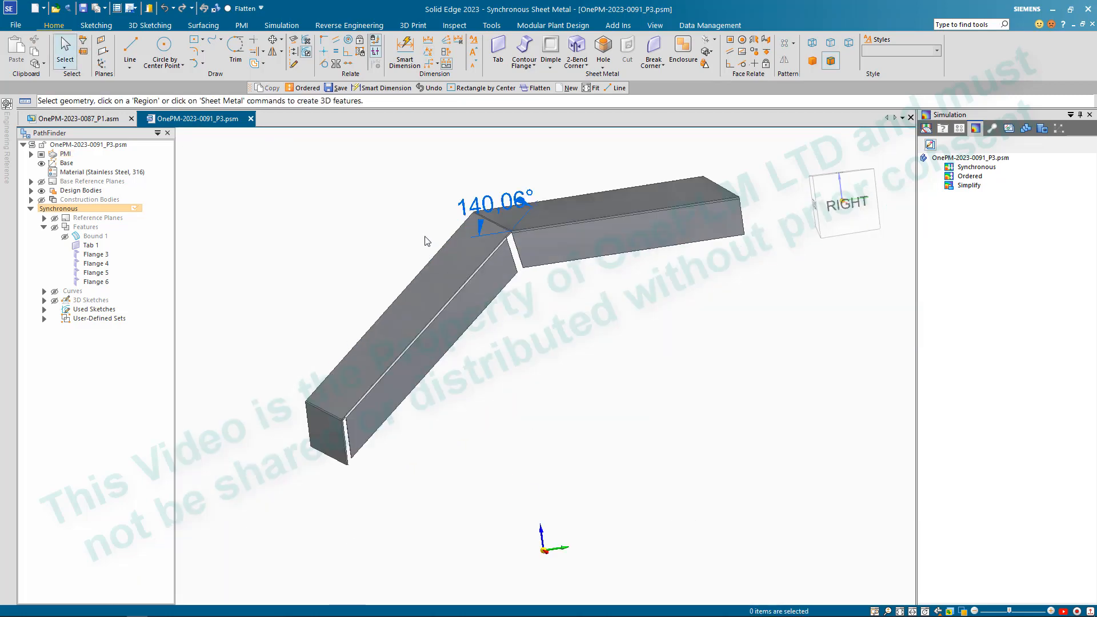
- Try to set the angle dimension between the sloped and upper plates to 140°, and clear the selection
left_click(445, 279)
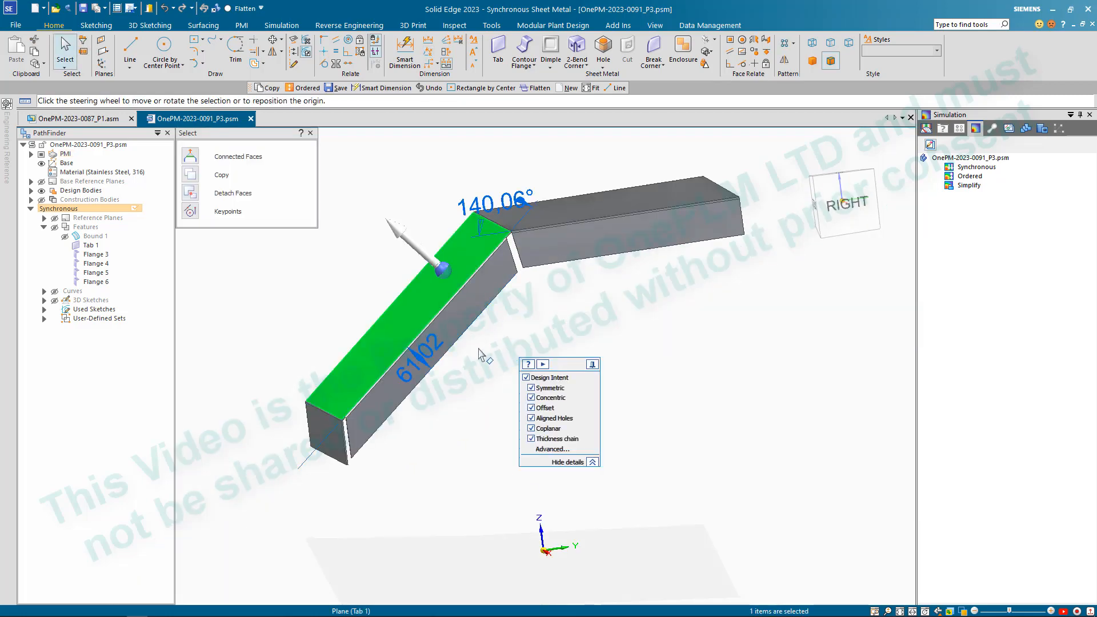
left_click(483, 209)
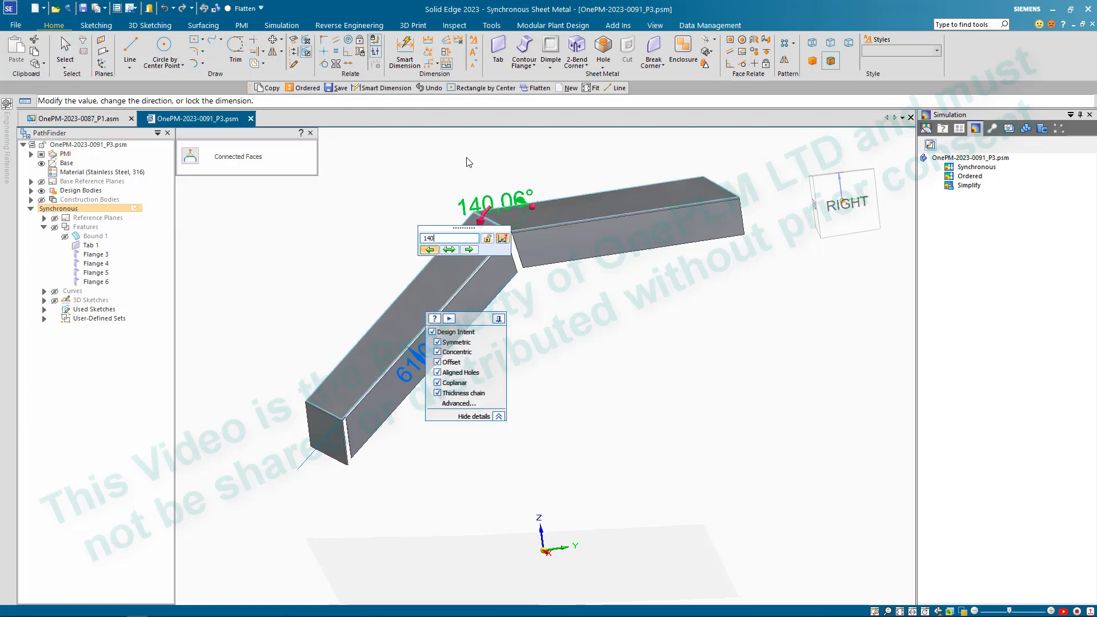
type("140")
key("Return")
left_click(631, 339)
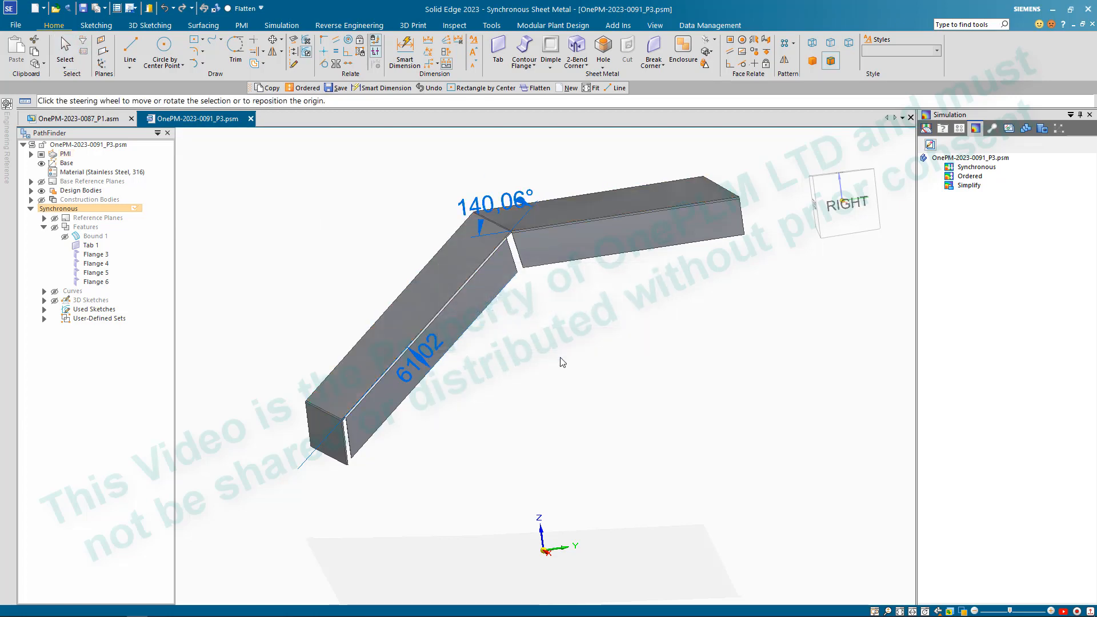
middle_click_drag(584, 321, 602, 347)
key("Escape")
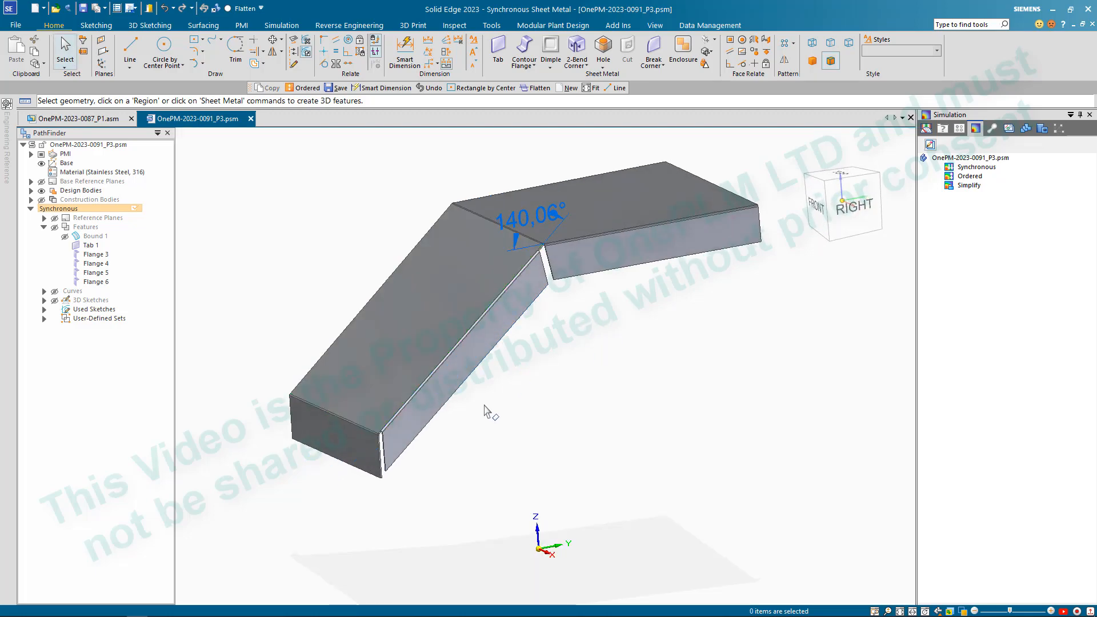
scroll(379, 452, "up", 10)
scroll(361, 400, "down", 10)
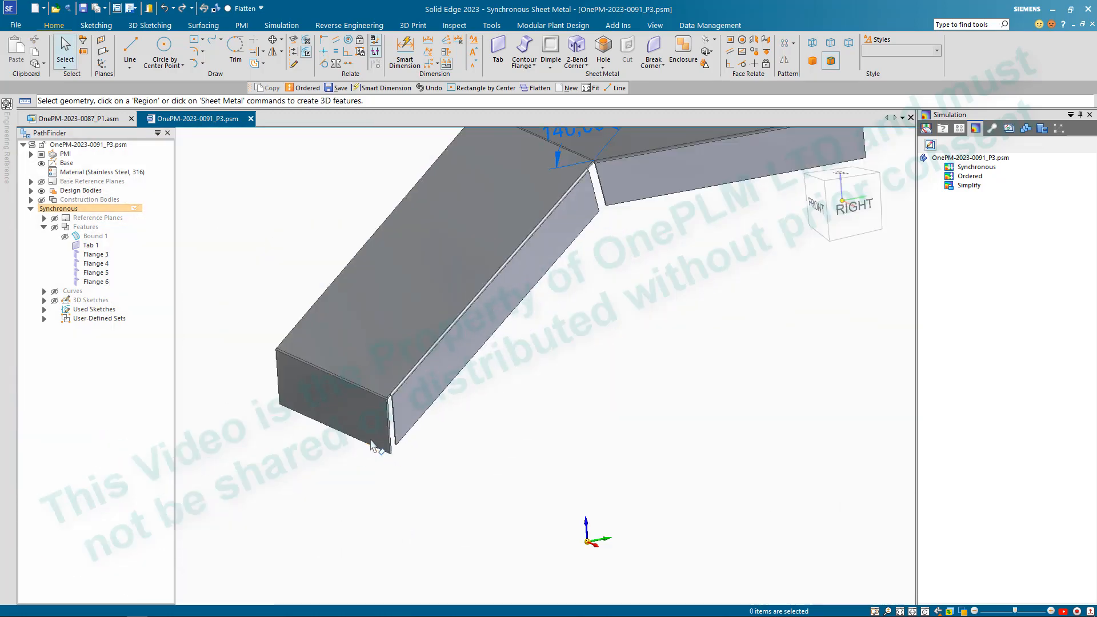
left_click(448, 297)
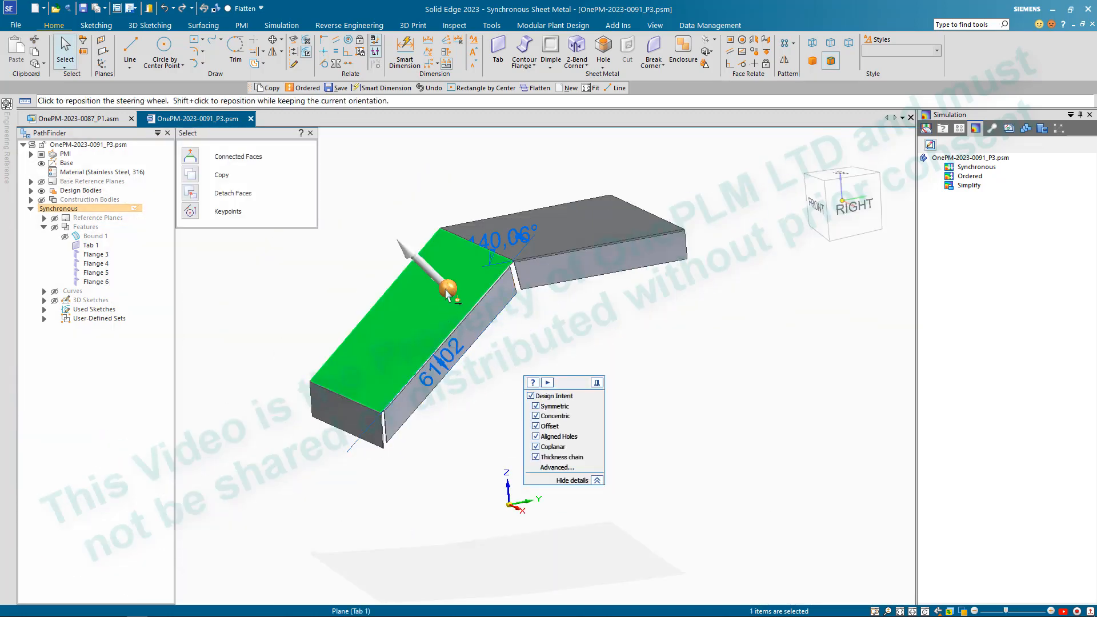
left_click(447, 290)
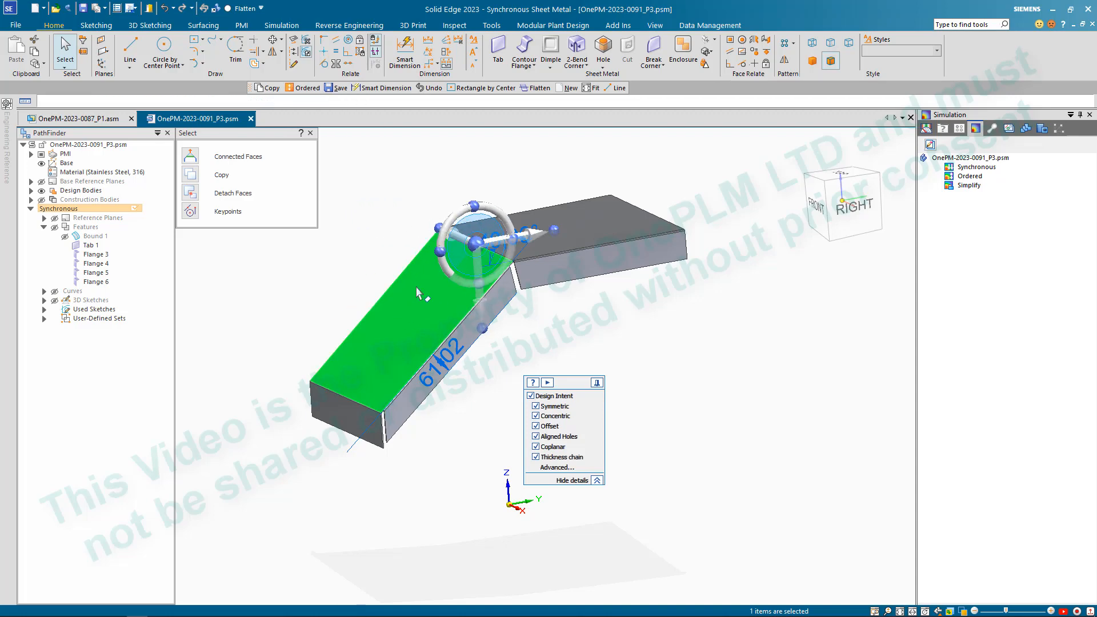
scroll(418, 294, "up", 3)
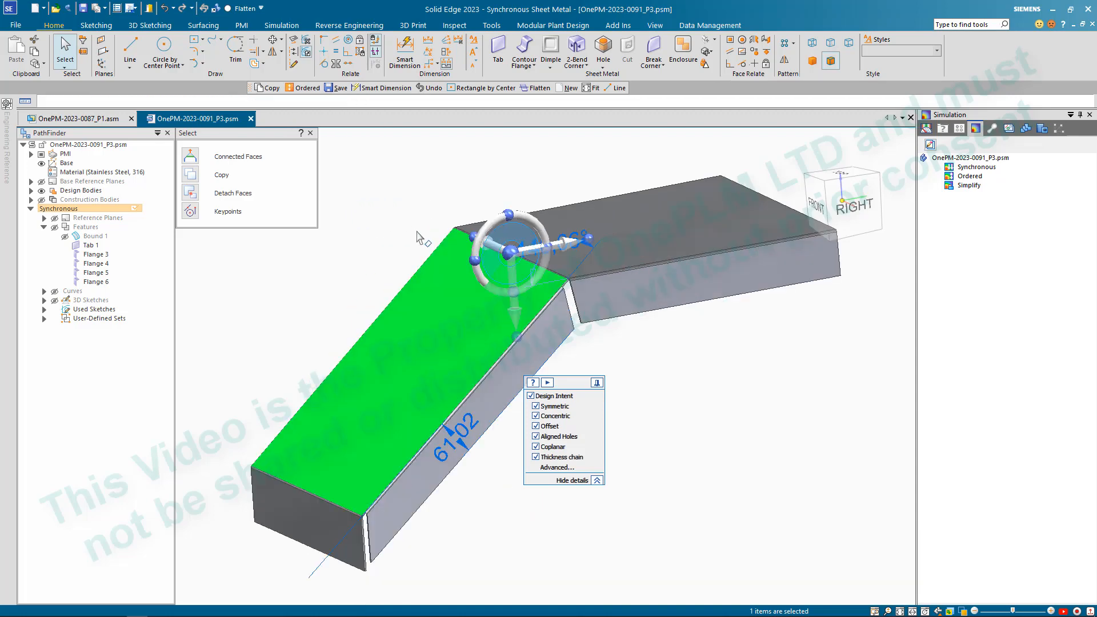
left_click(525, 223)
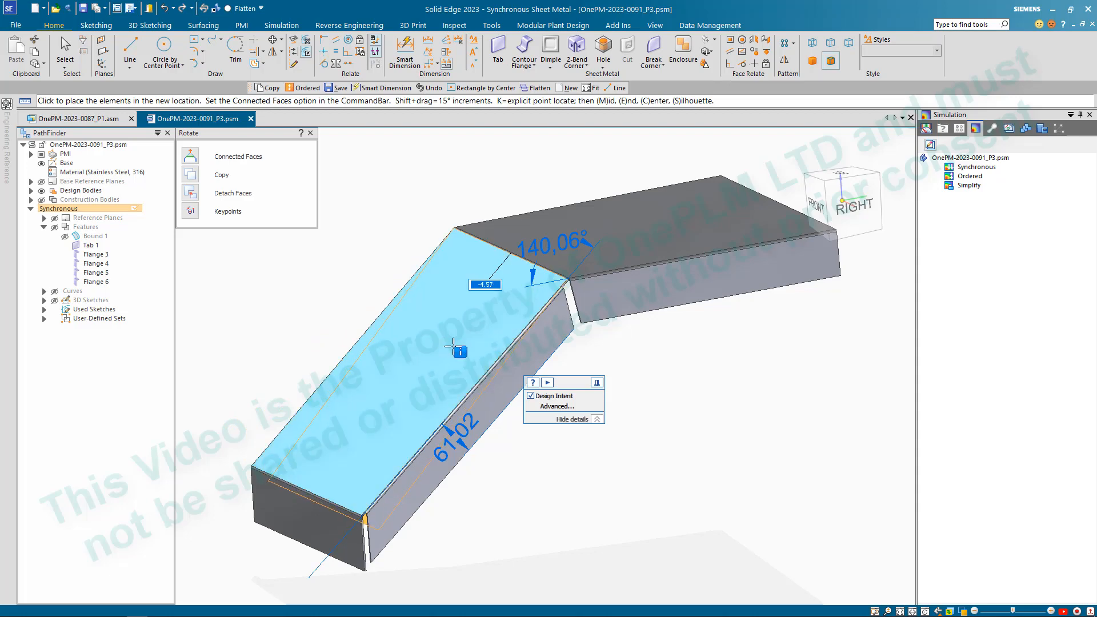
key("Escape")
scroll(424, 331, "down", 3)
left_click(489, 404)
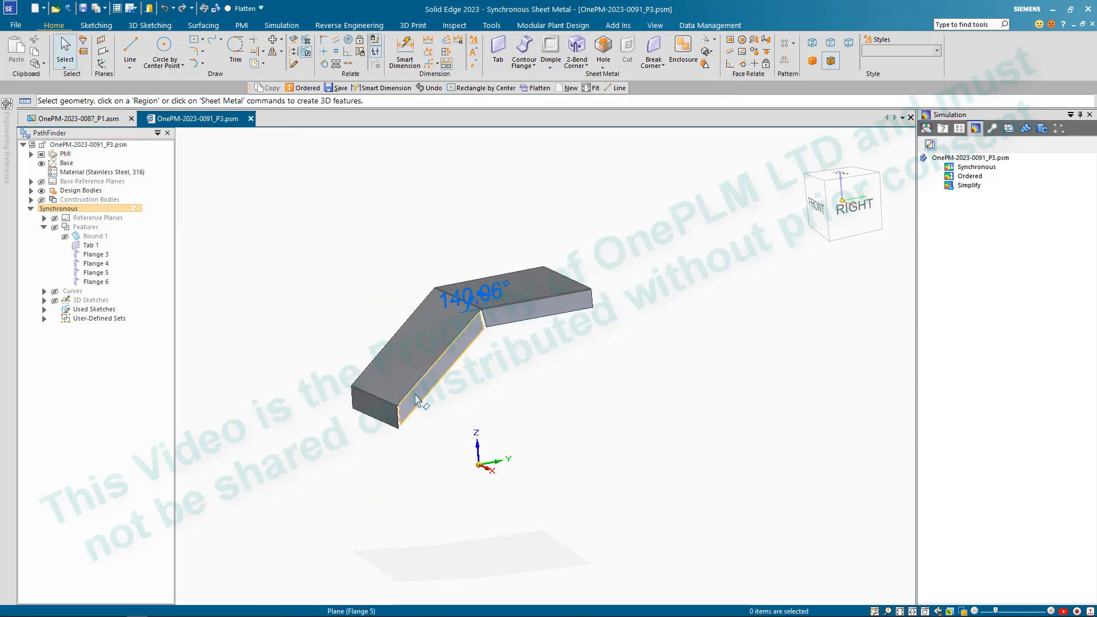
- Delete the side flange and the end flange from the sloped plate
scroll(422, 397, "up", 3)
left_click(466, 437)
key("Delete")
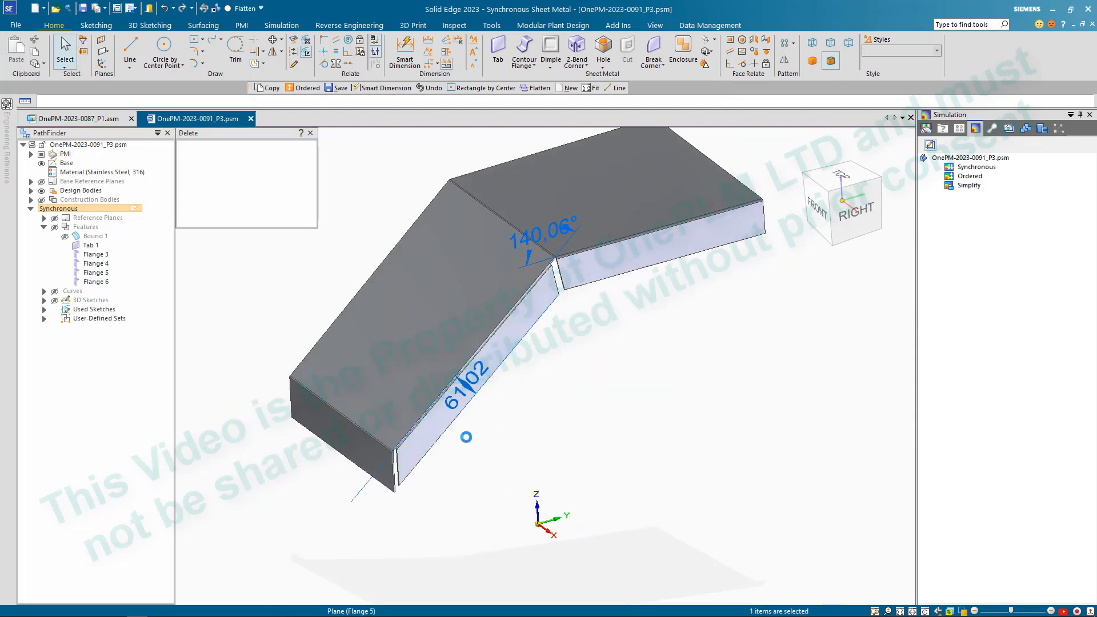
left_click(384, 470)
key("Delete")
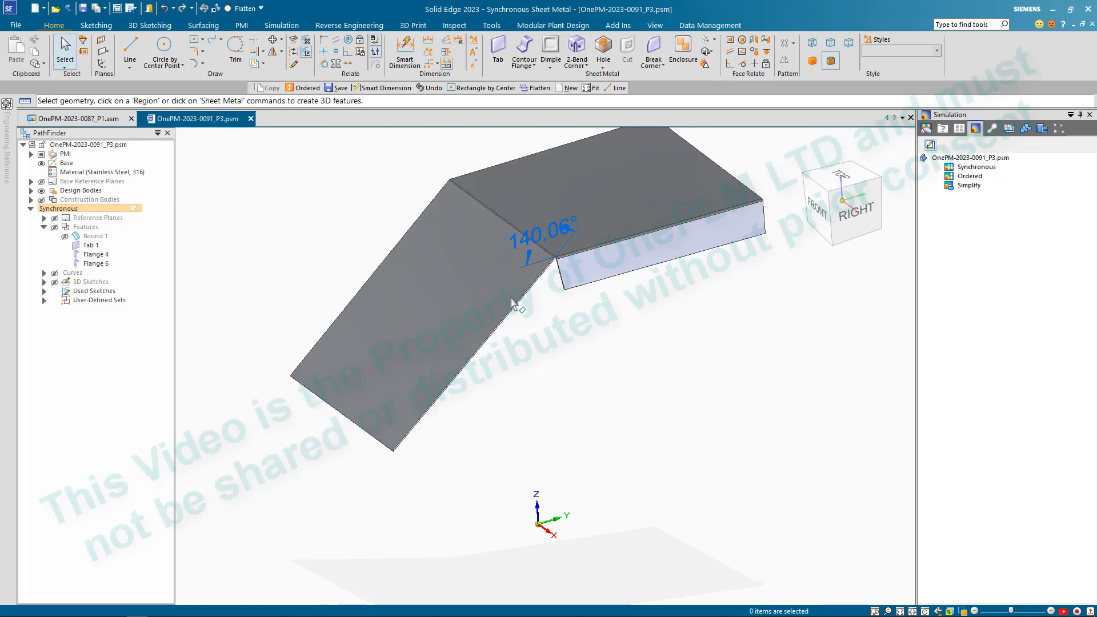
- Set the angle dimension between the sloped and upper plates to 140° and clear the selection
left_click(507, 264)
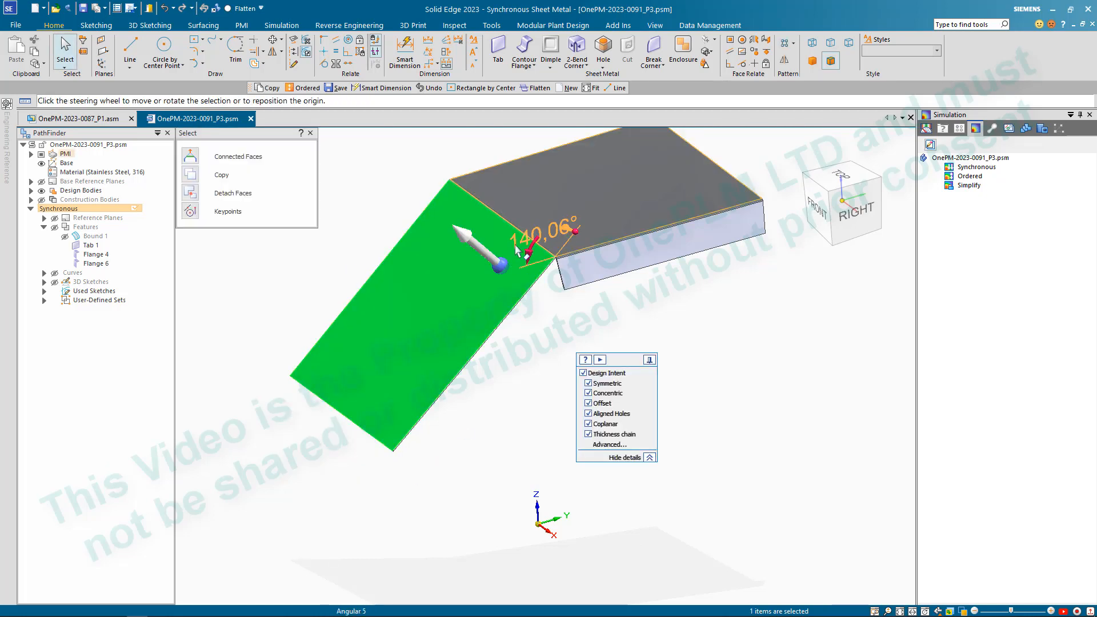
left_click(535, 231)
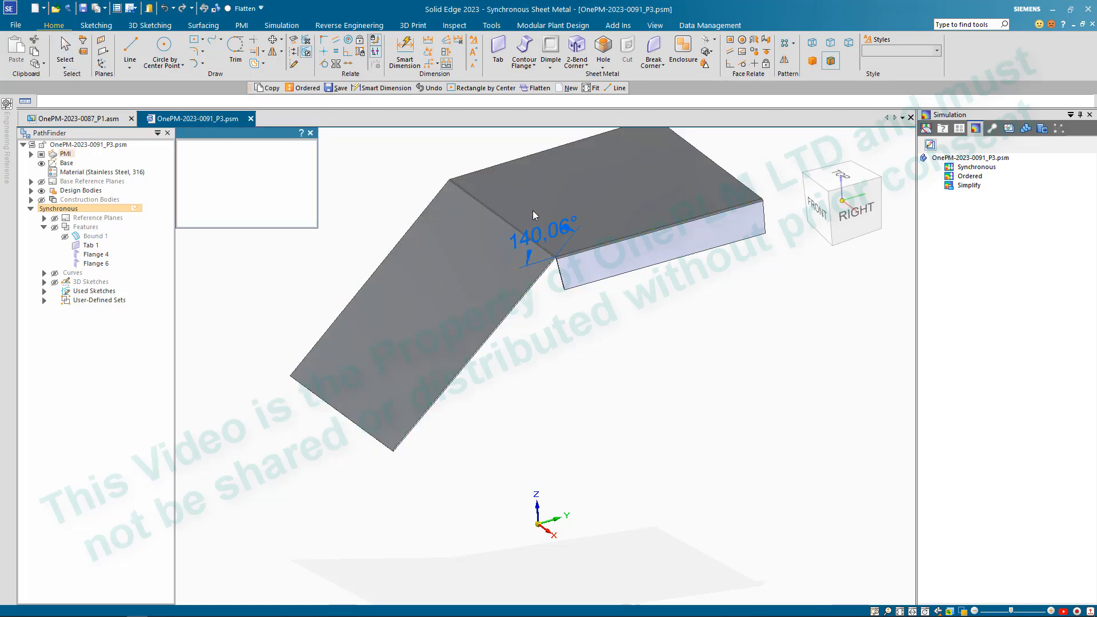
type("140")
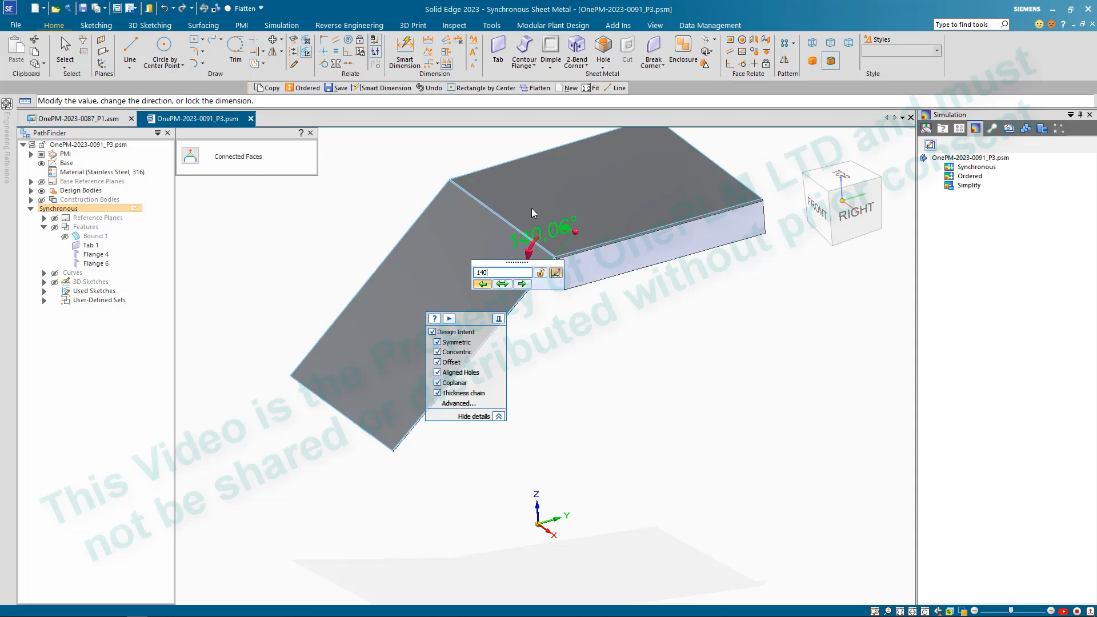
key("Return")
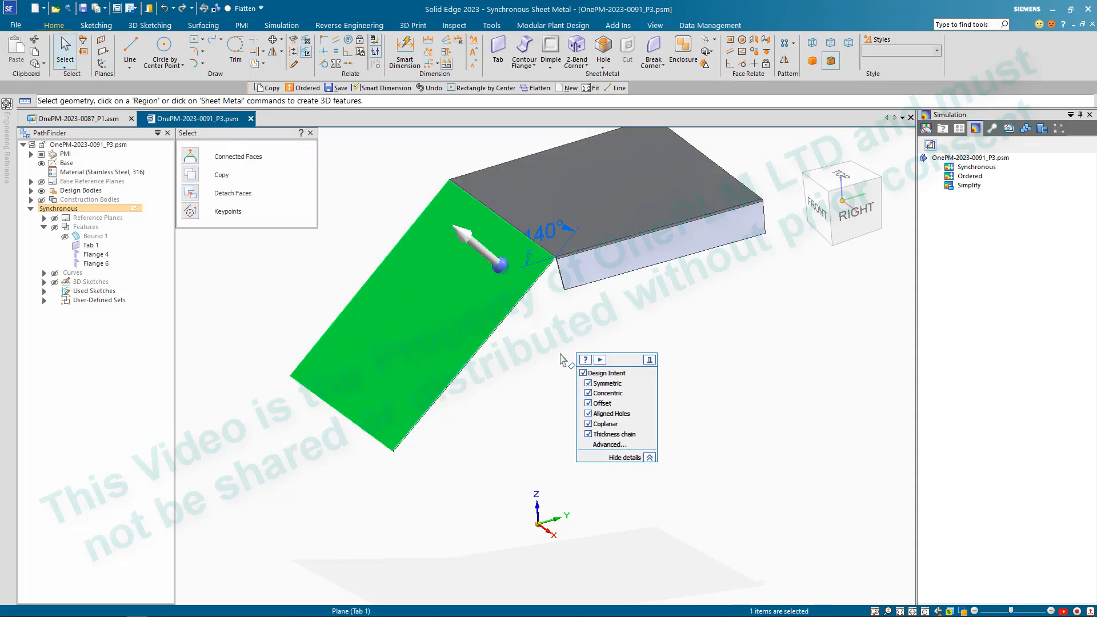
middle_click_drag(559, 355, 554, 344)
key("Escape")
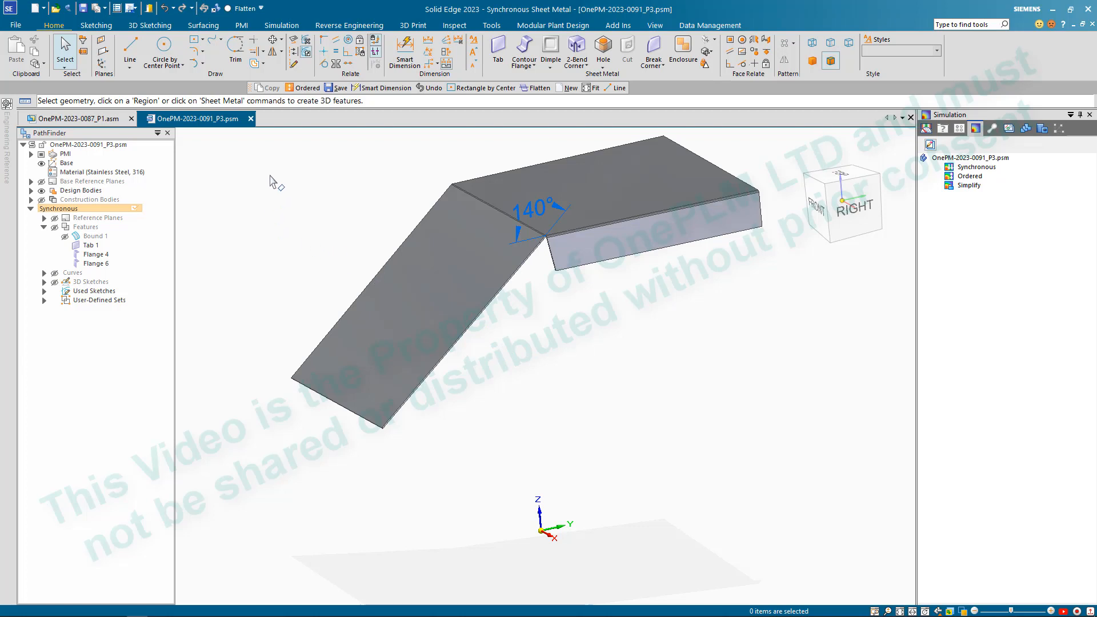
- Switch the part to the ordered modelling environment and check the whole bent plate
left_click(308, 87)
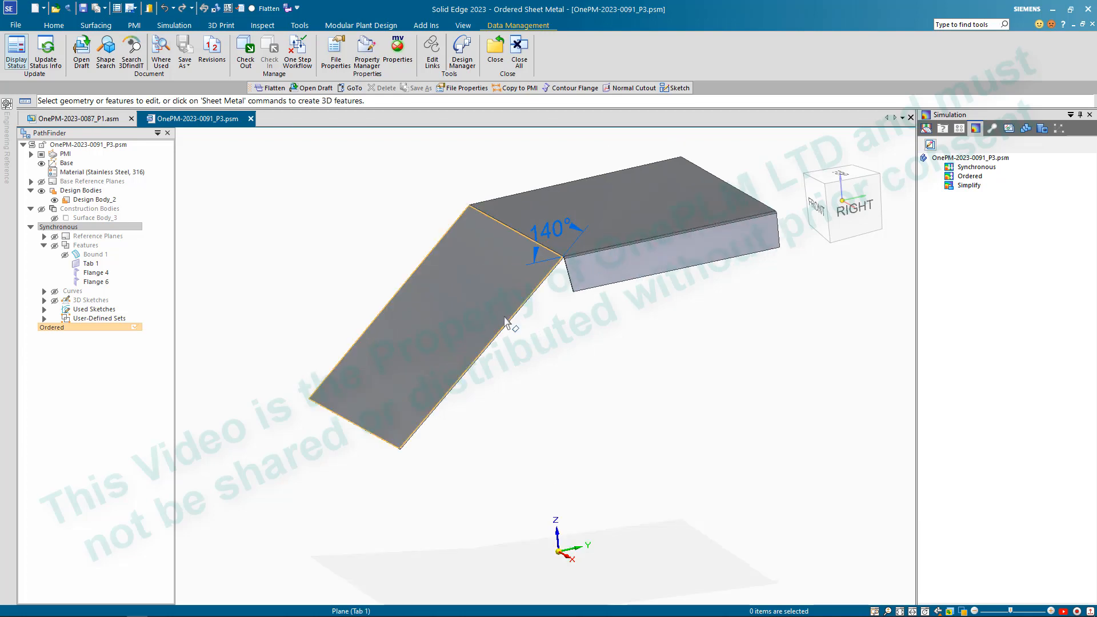
scroll(505, 331, "up", 3)
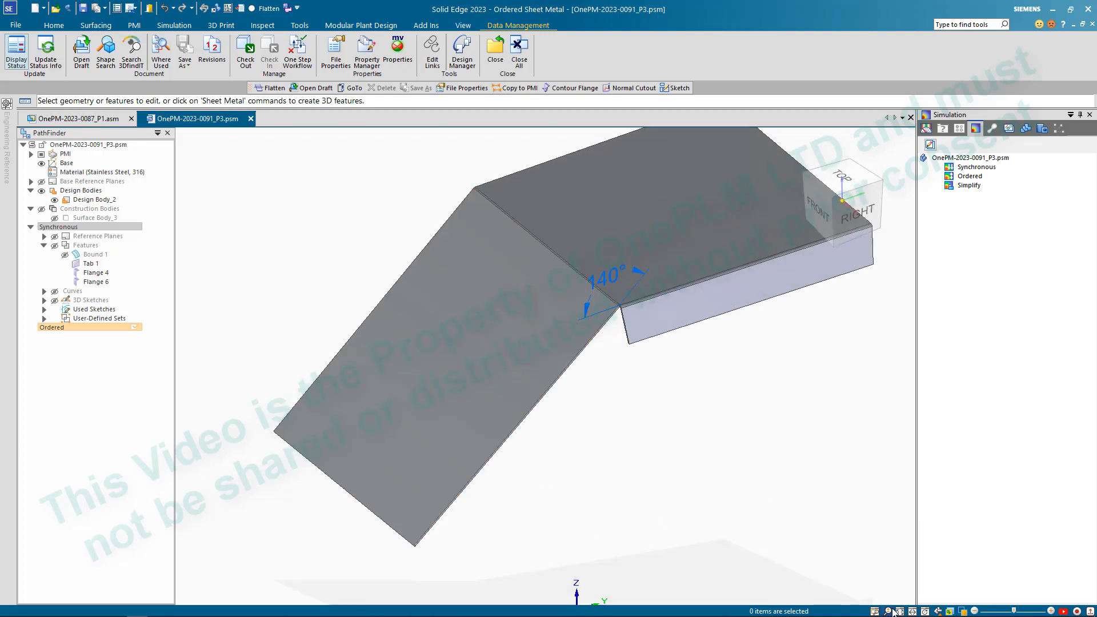
left_click(899, 611)
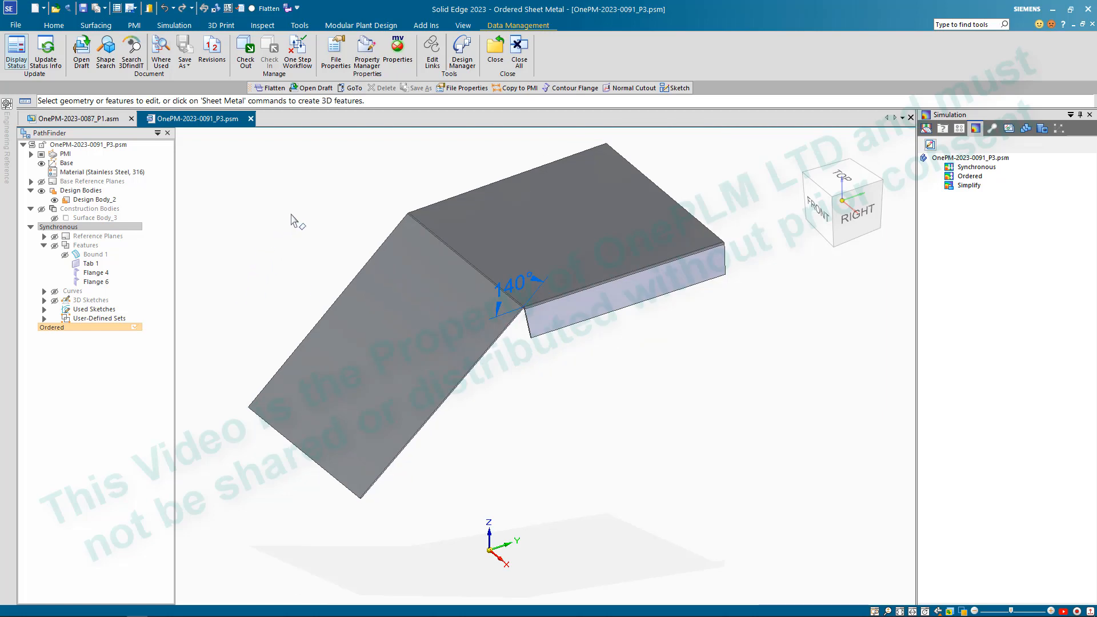
scroll(250, 205, "up", 1)
scroll(280, 229, "down", 2)
scroll(270, 232, "up", 2)
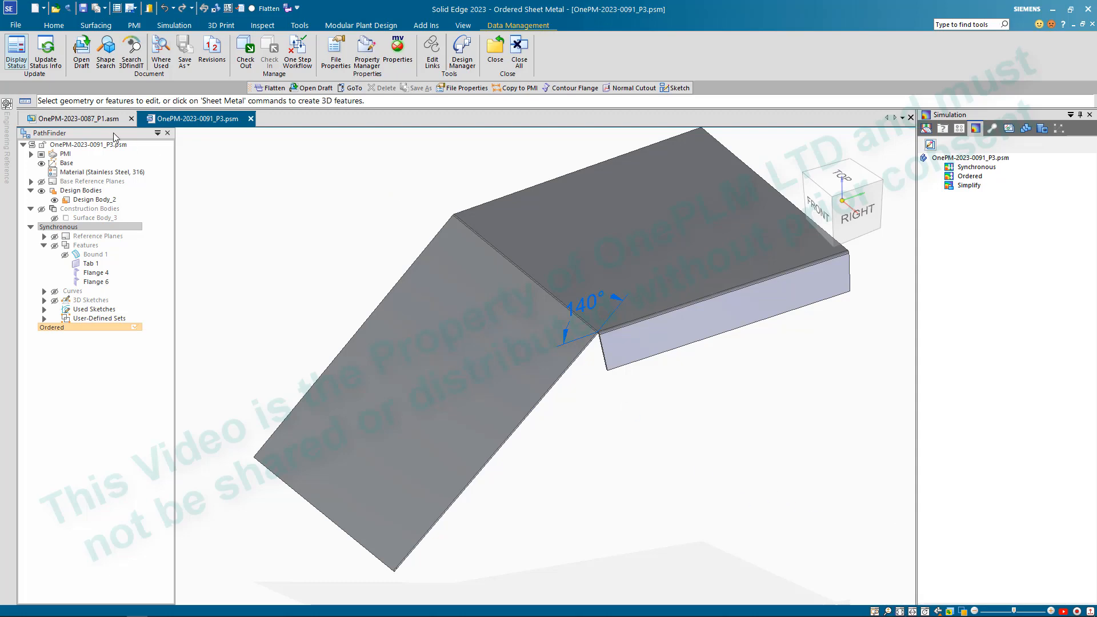
- Return to the assembly OnePM-2023-0087_P1.asm and examine the frame within the point cloud, ending with everything fitted in view
left_click(105, 119)
middle_click_drag(578, 393, 496, 407)
scroll(530, 424, "up", 6)
scroll(495, 424, "down", 6)
scroll(432, 424, "up", 4)
middle_click_drag(433, 424, 477, 424)
scroll(477, 424, "down", 3)
left_click(887, 613)
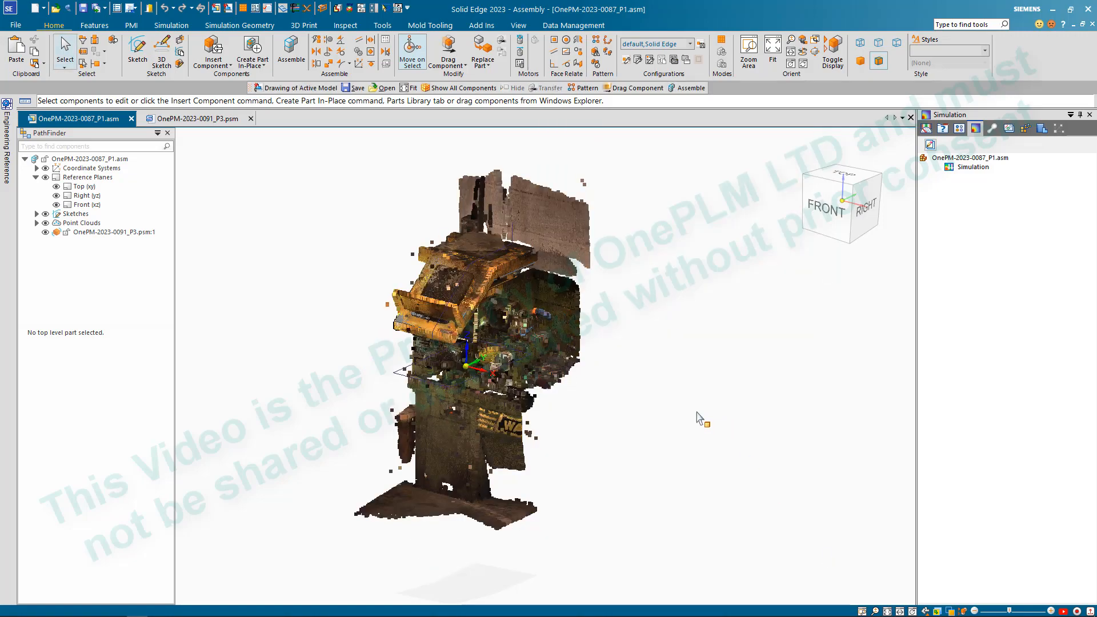